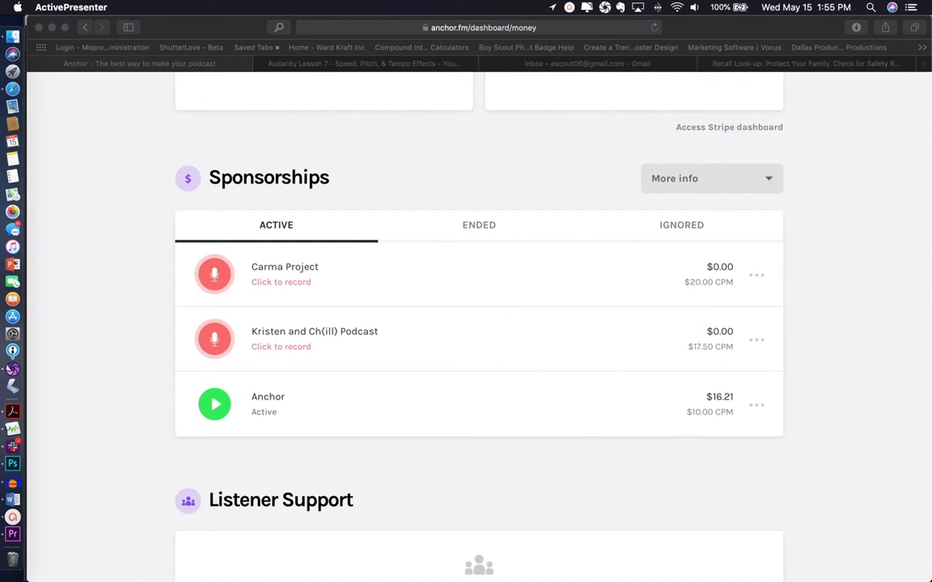
# Open the recording window for the Carma Project sponsorship and allow anchor.fm to use the microphone.
pyautogui.click(223, 278)
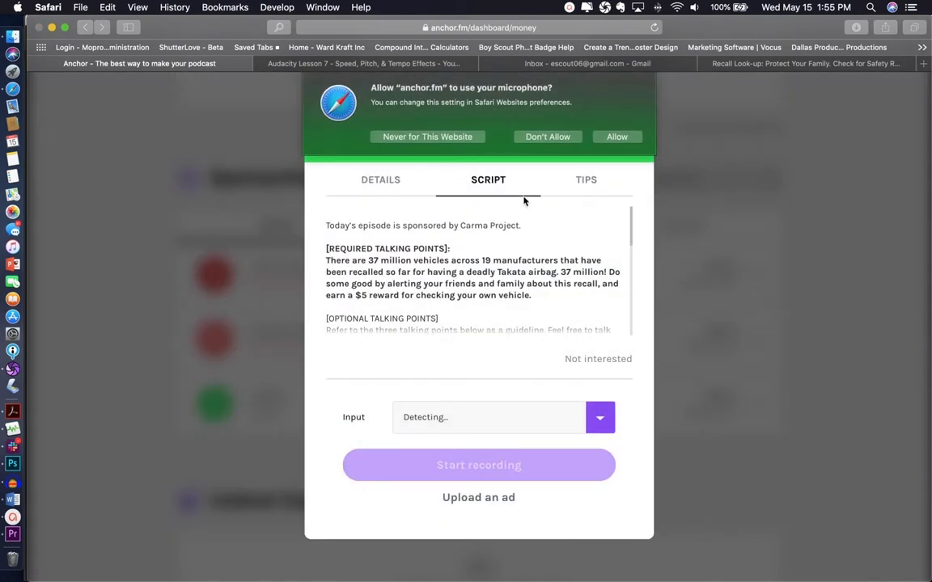
pyautogui.click(617, 136)
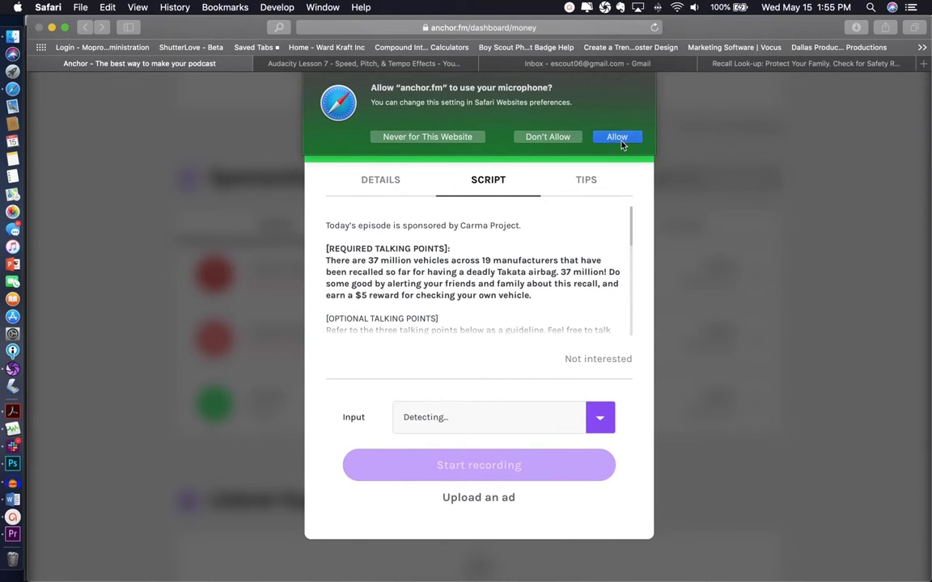
# Read through the details of the Carma Project ad down to the end.
pyautogui.click(388, 183)
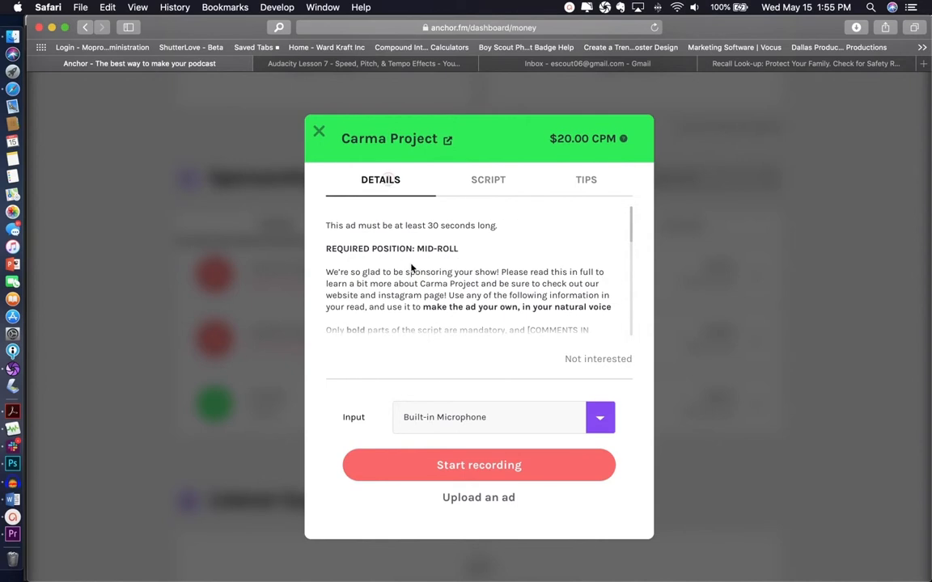
pyautogui.scroll(-5, 411, 267)
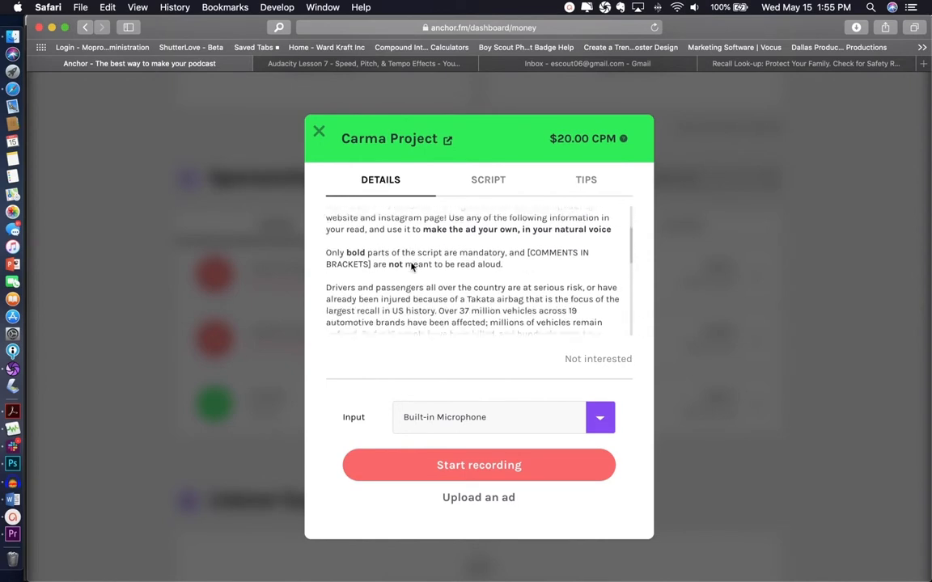
pyautogui.scroll(-4, 411, 265)
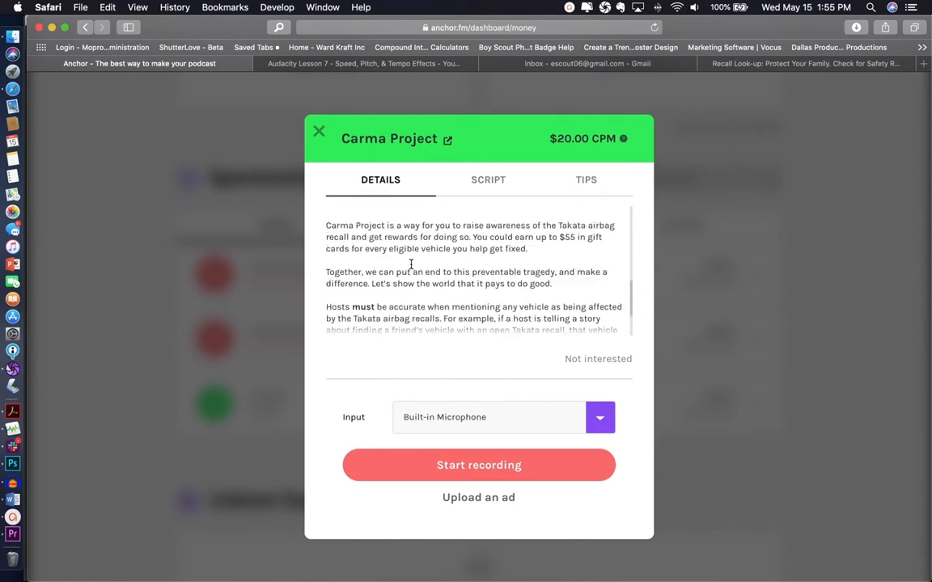
pyautogui.scroll(-1, 411, 267)
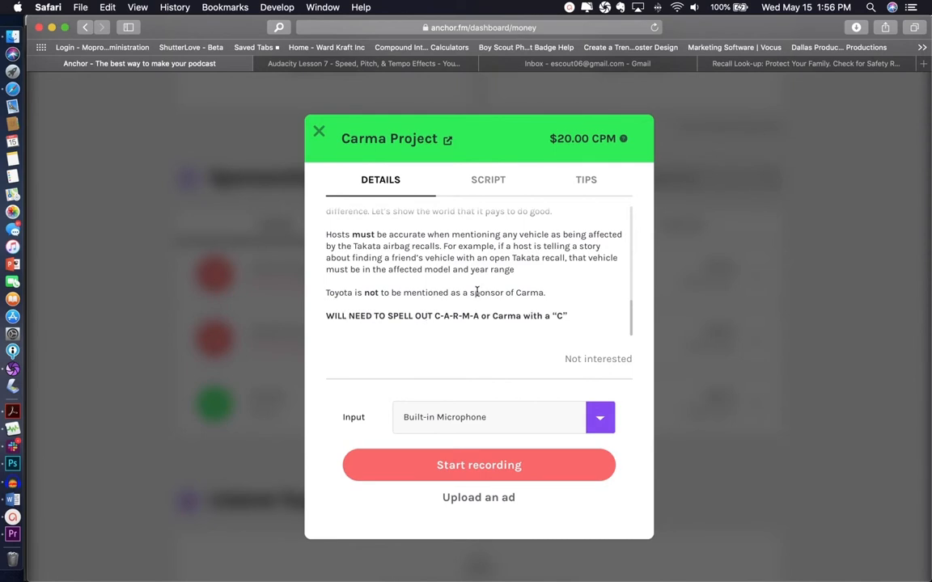
pyautogui.scroll(10, 477, 291)
# Review the full script and the recording tips for the Carma Project ad.
pyautogui.click(489, 186)
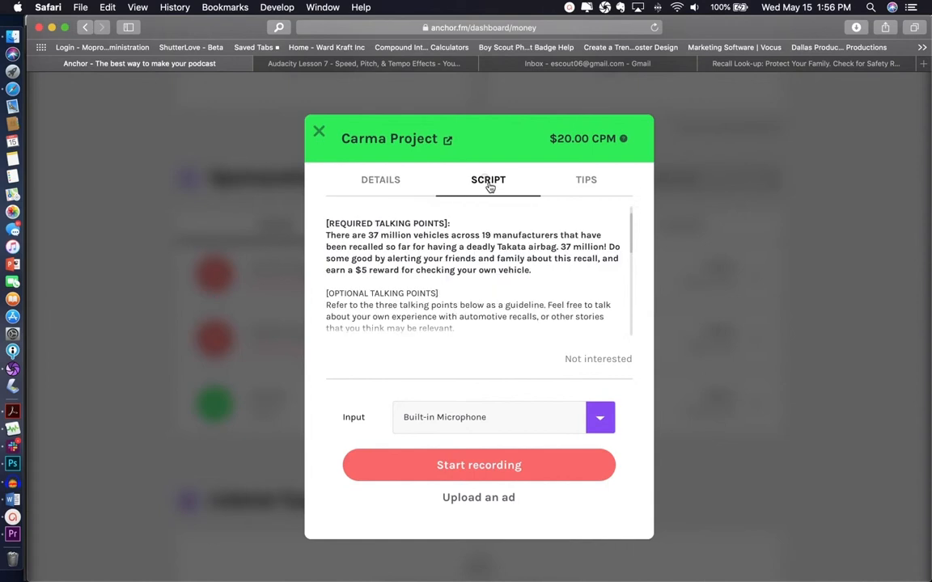
pyautogui.scroll(-5, 443, 271)
pyautogui.scroll(-3, 444, 273)
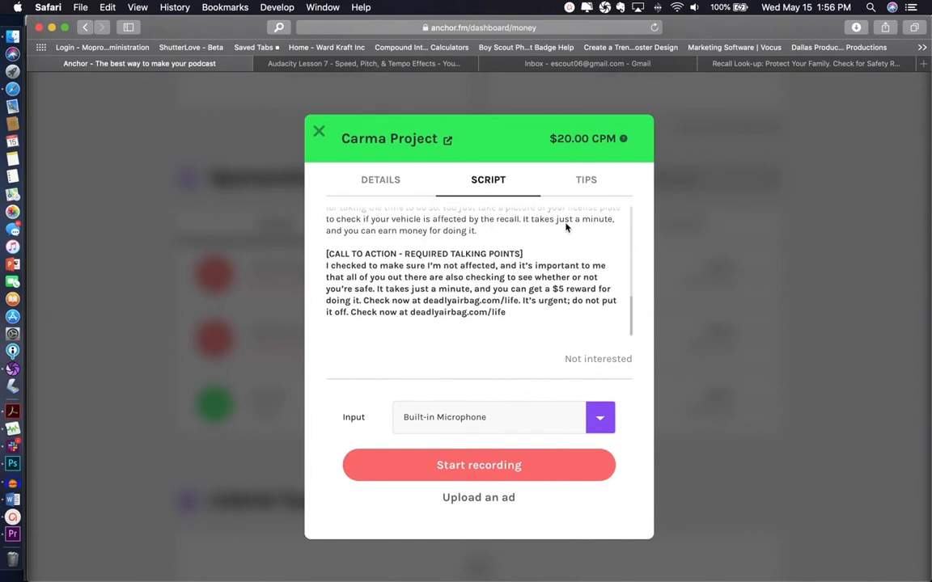
pyautogui.click(587, 179)
pyautogui.scroll(-1, 409, 304)
pyautogui.scroll(5, 409, 304)
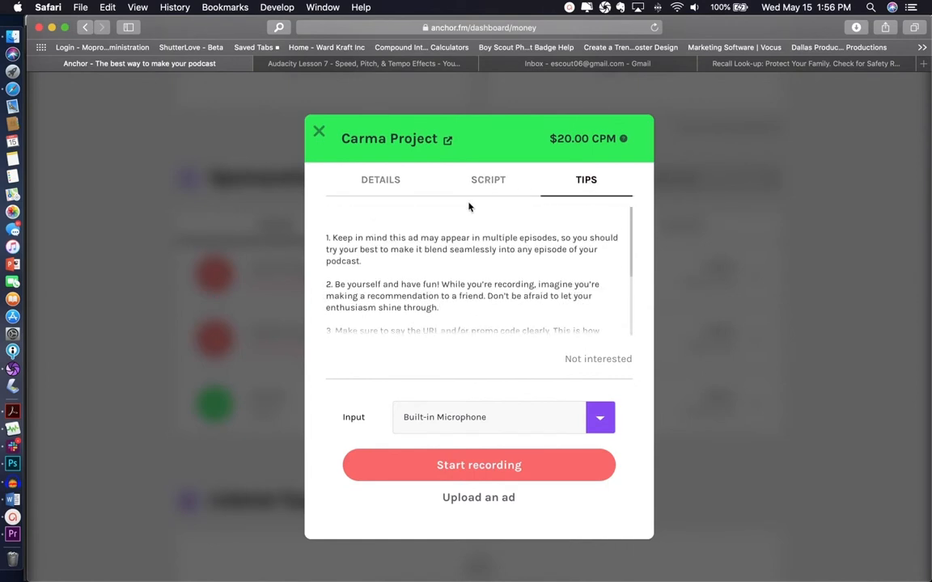
# Show the ad script again, view its copy in the Word document, and return to the Carma Project ad in Safari.
pyautogui.click(478, 182)
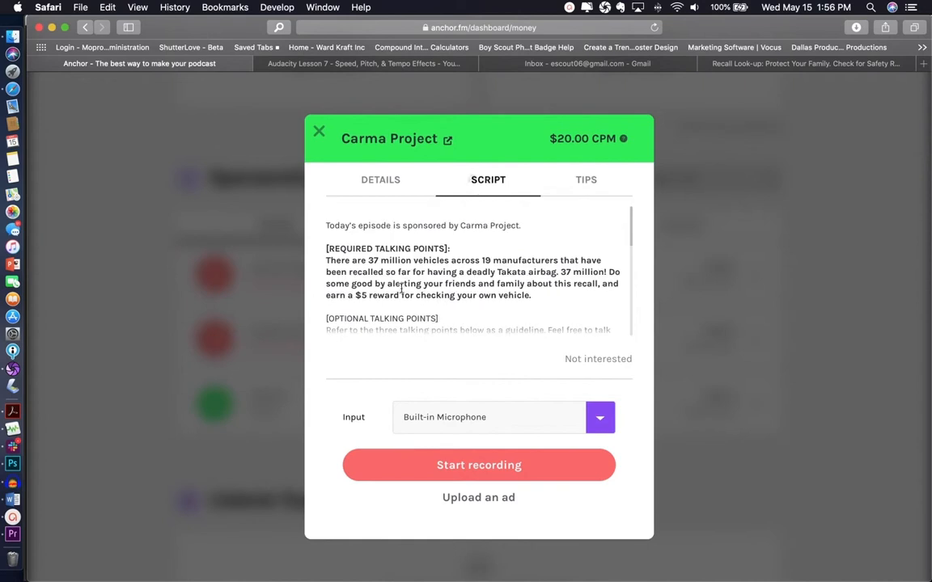
pyautogui.click(12, 499)
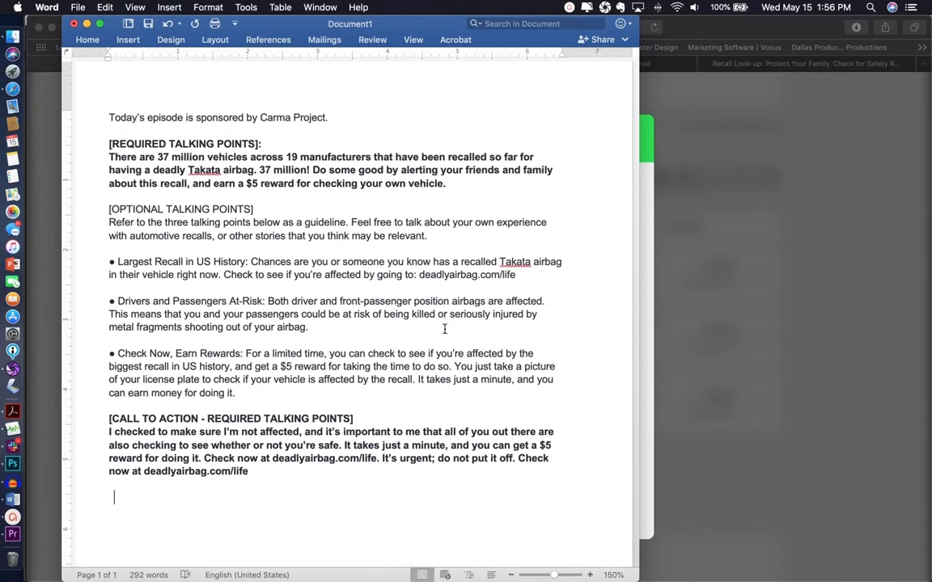
pyautogui.click(657, 139)
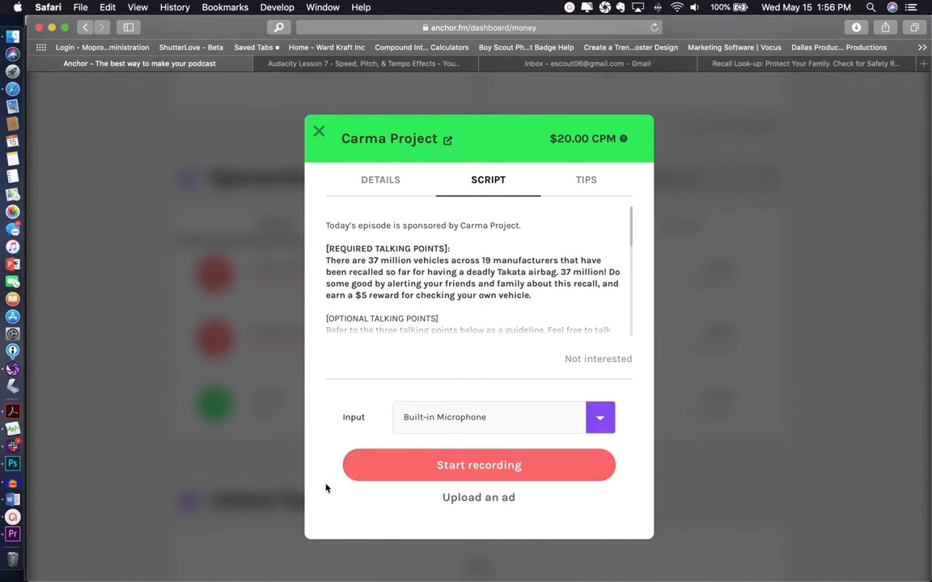
# Set the recording input to Yeti Stereo Microphone and recheck the ad's details.
pyautogui.click(610, 415)
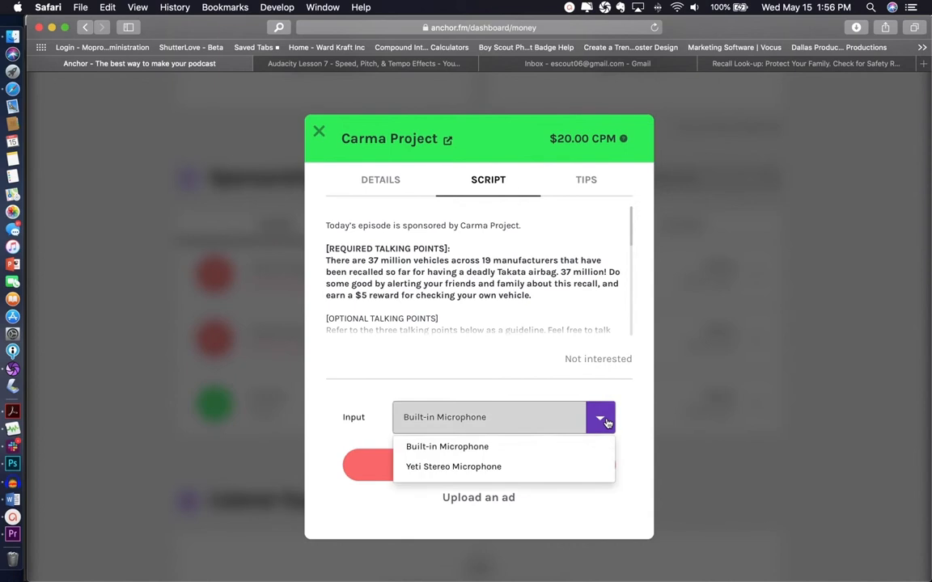
pyautogui.click(468, 470)
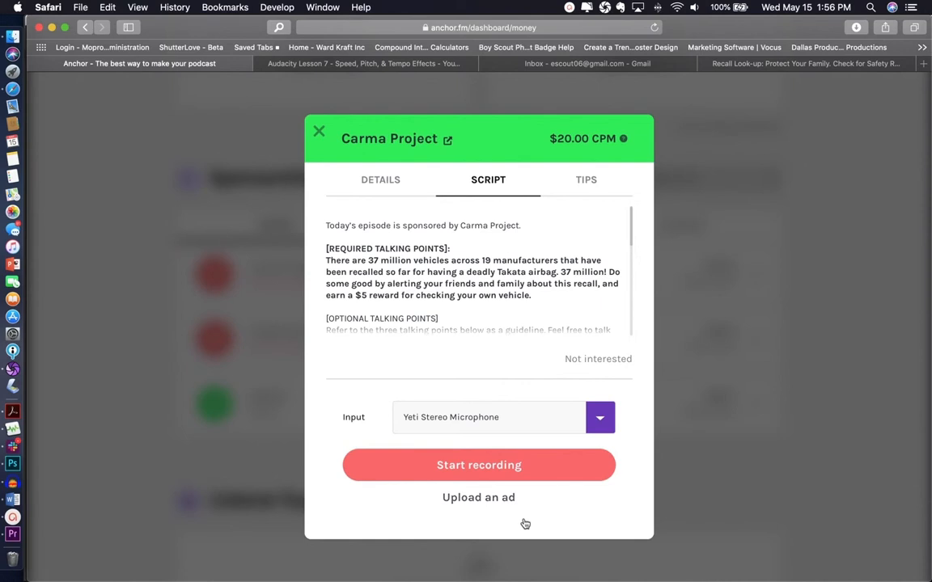
pyautogui.click(401, 184)
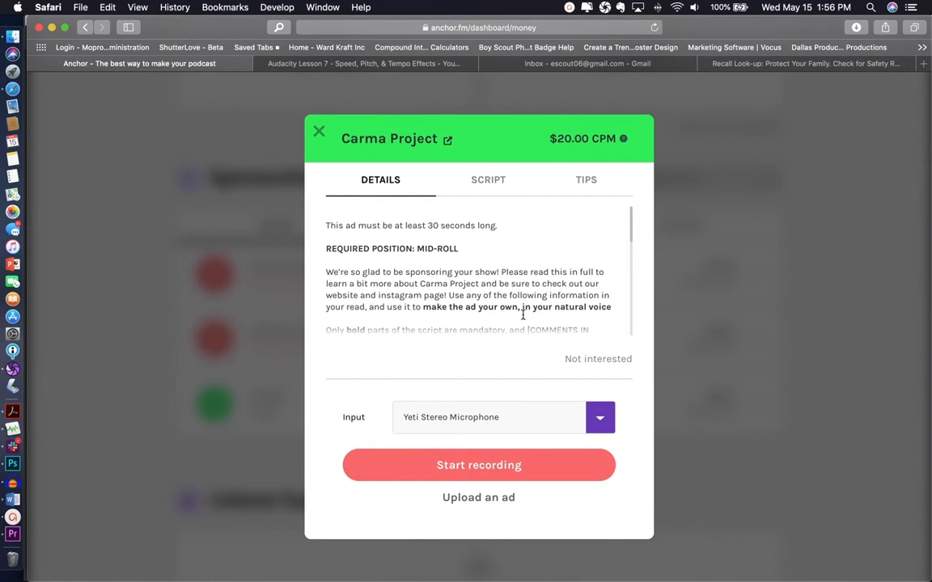
pyautogui.scroll(-3, 558, 304)
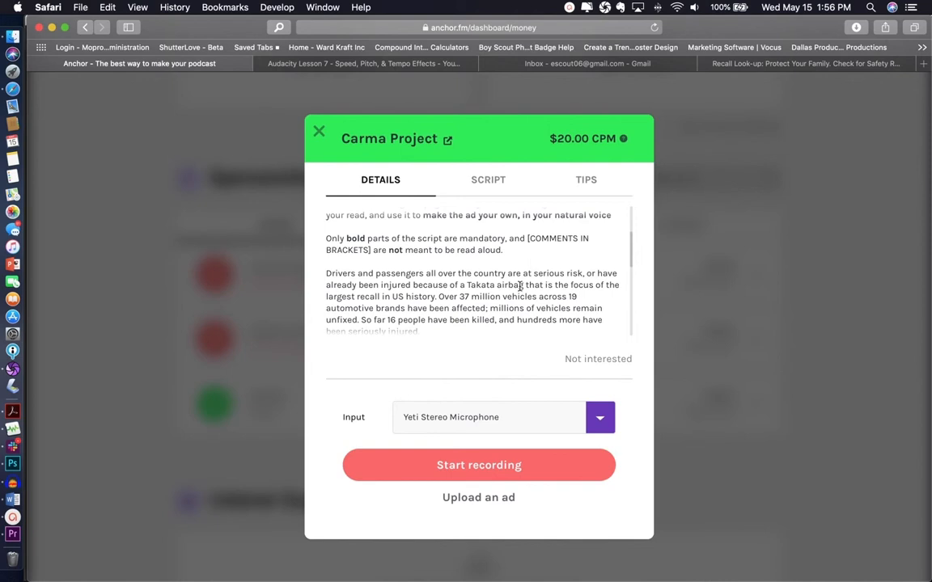
pyautogui.scroll(-1, 433, 307)
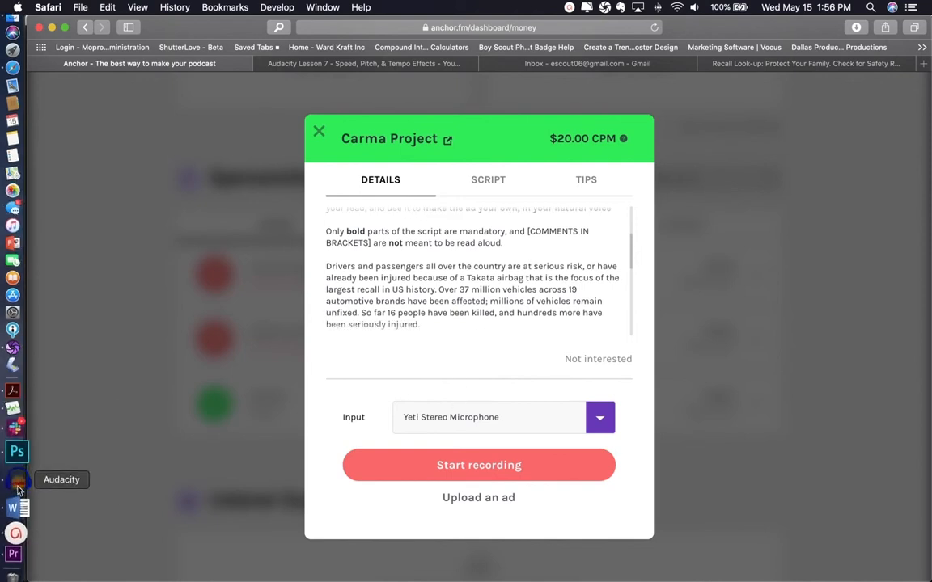
# Switch to Audacity and start saving the recording as a project, choosing the 02 - PODCAST folder as the location.
pyautogui.click(18, 484)
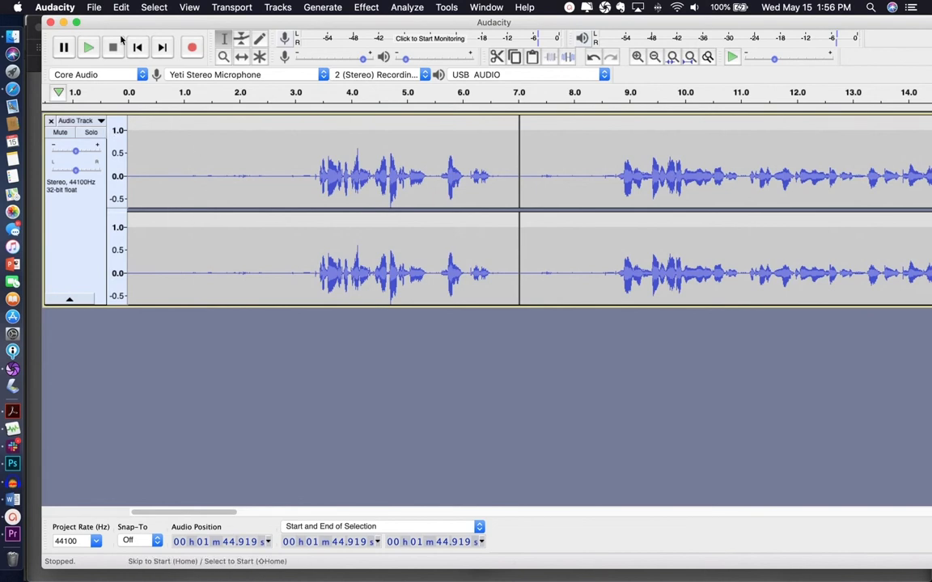
pyautogui.click(94, 8)
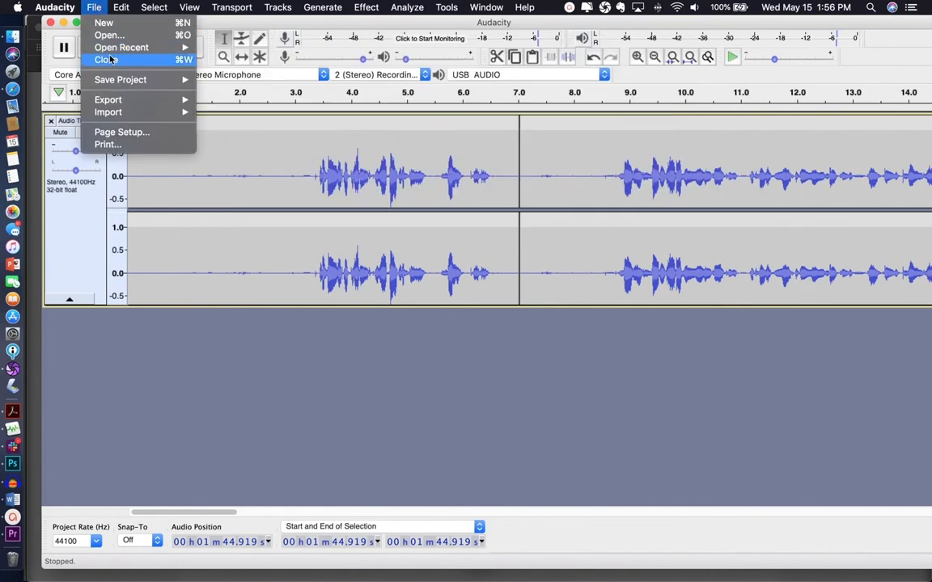
pyautogui.moveTo(103, 79)
pyautogui.click(253, 94)
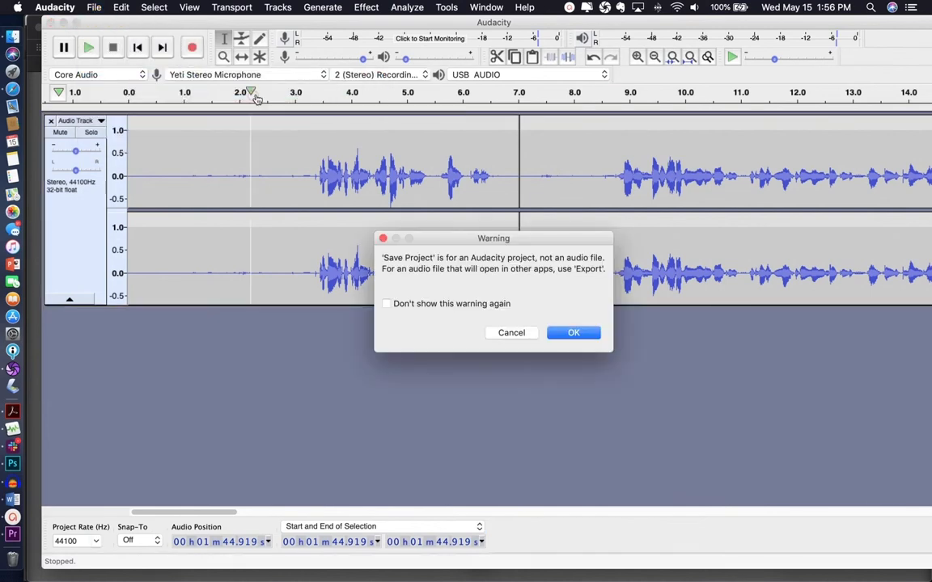
pyautogui.click(573, 335)
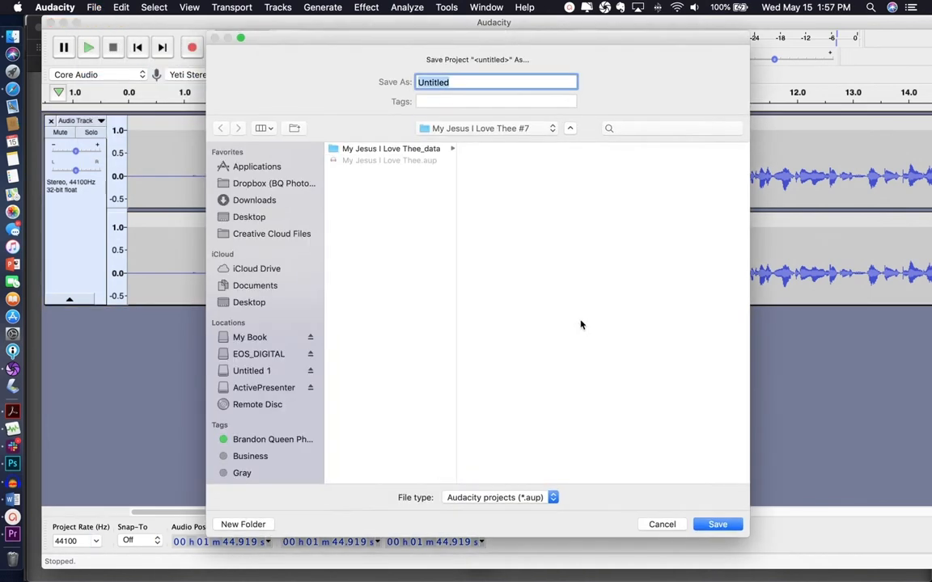
pyautogui.click(444, 132)
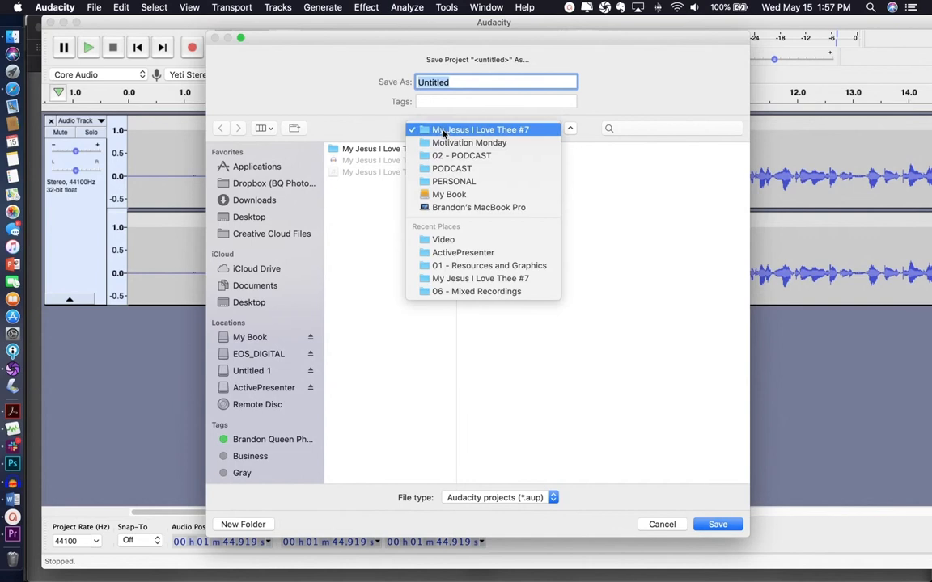
pyautogui.click(442, 158)
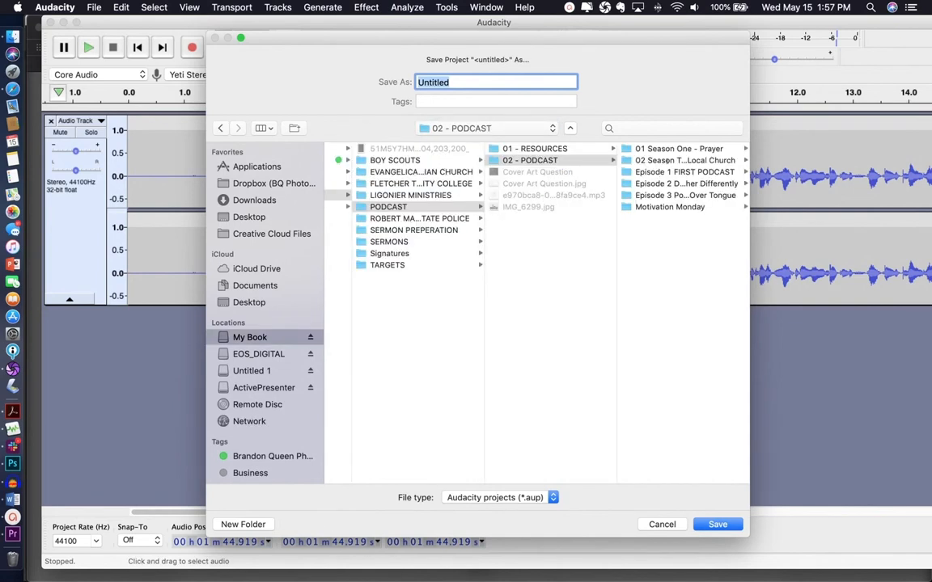
# Create a new folder named "03 - Ads - Sponsorships" inside the 02 - PODCAST folder.
pyautogui.click(243, 525)
pyautogui.write('03')
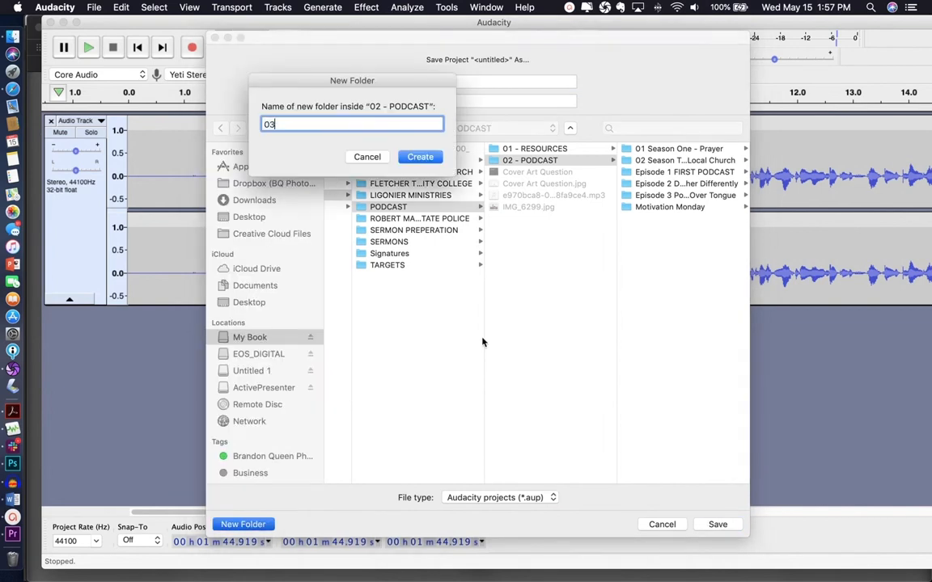
pyautogui.write(' - Ads - Sponsorships')
pyautogui.click(434, 159)
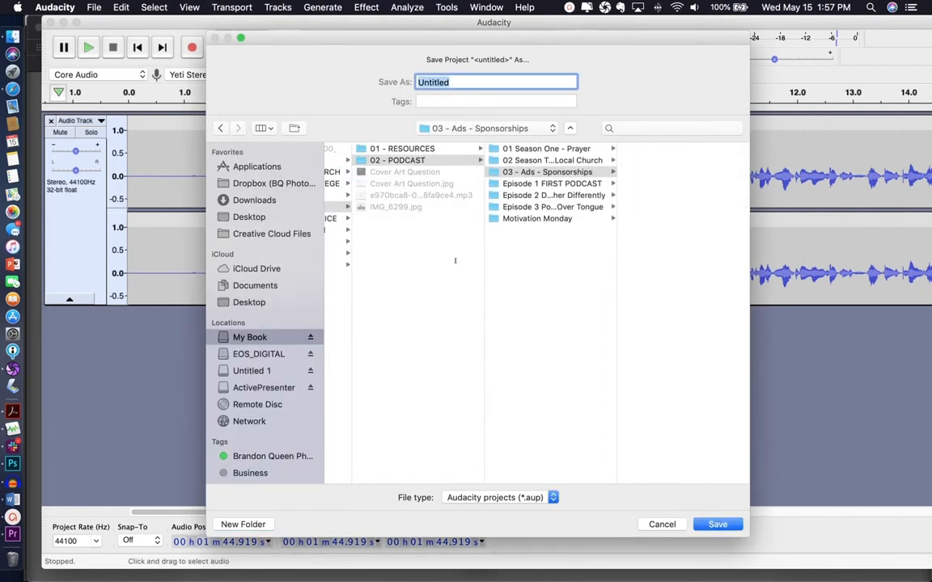
# Create a subfolder named "Carma Project" inside 03 - Ads - Sponsorships.
pyautogui.click(243, 525)
pyautogui.write('C')
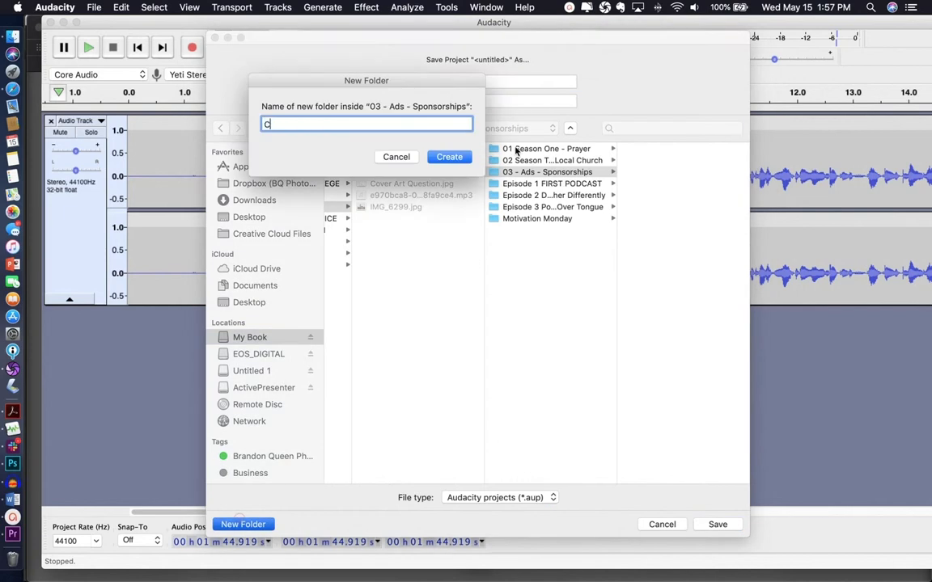
pyautogui.write('arma Project')
pyautogui.click(449, 157)
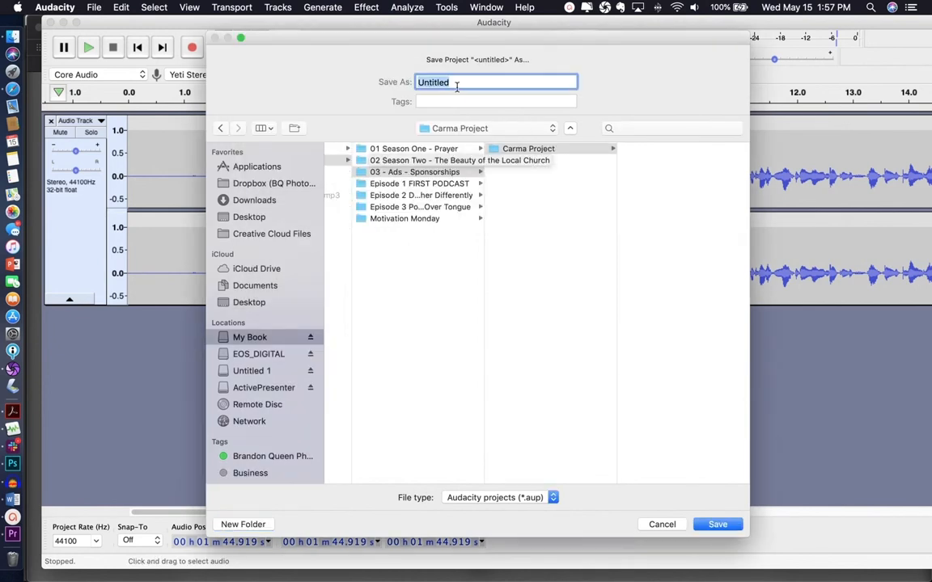
# Name the project "Carma 2019" and save it in the Carma Project folder.
pyautogui.write('Carma')
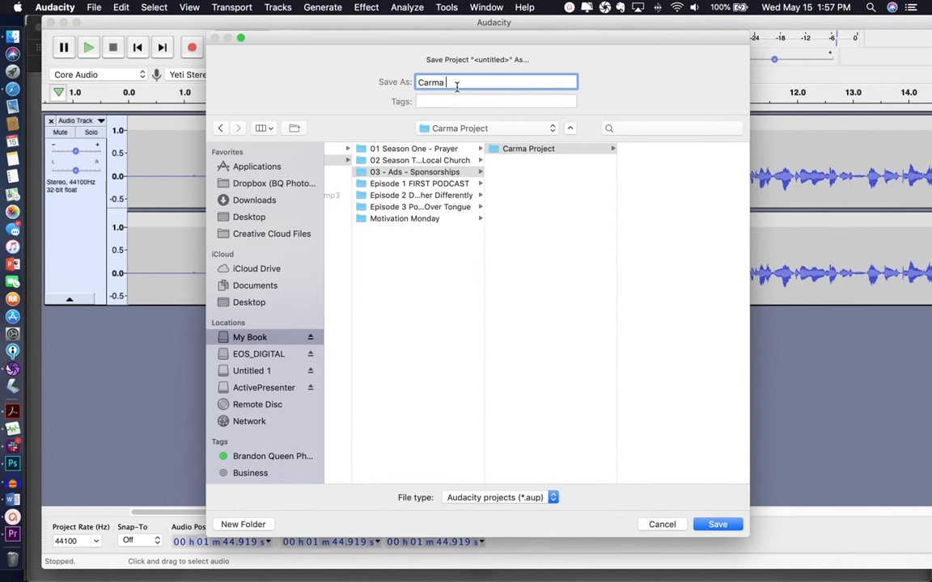
pyautogui.write(' 2019')
pyautogui.click(714, 527)
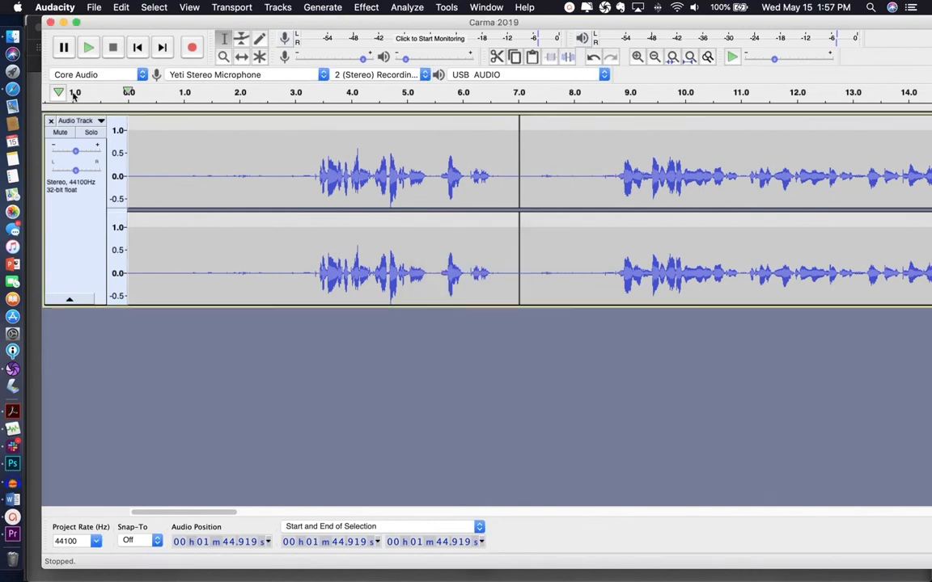
# Close the project window and reopen Carma 2019.aup from the recently used files.
pyautogui.click(50, 22)
pyautogui.click(94, 7)
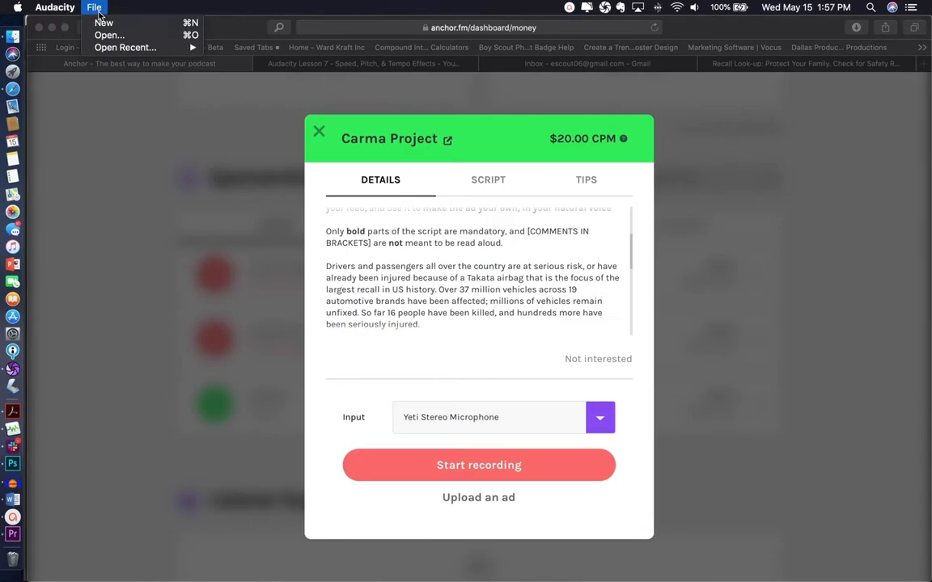
pyautogui.moveTo(183, 50)
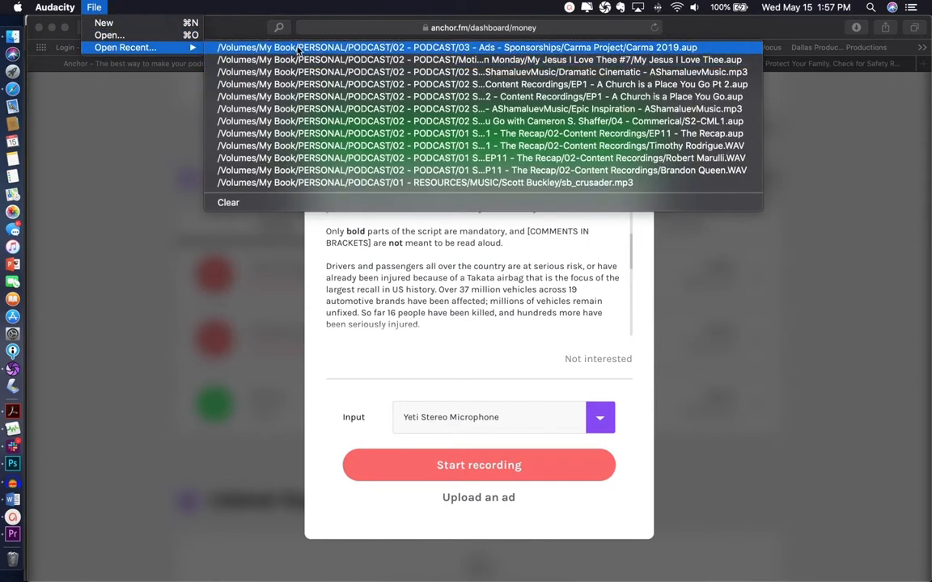
pyautogui.click(268, 47)
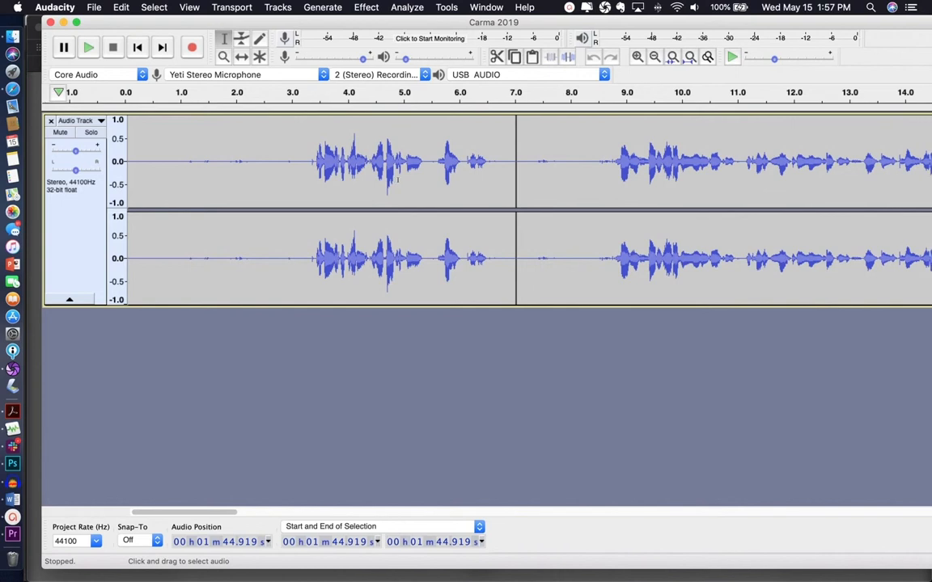
# Look over the recording's waveform through to its end and return to the start.
pyautogui.hscroll(15, 402, 181)
pyautogui.hscroll(20, 401, 181)
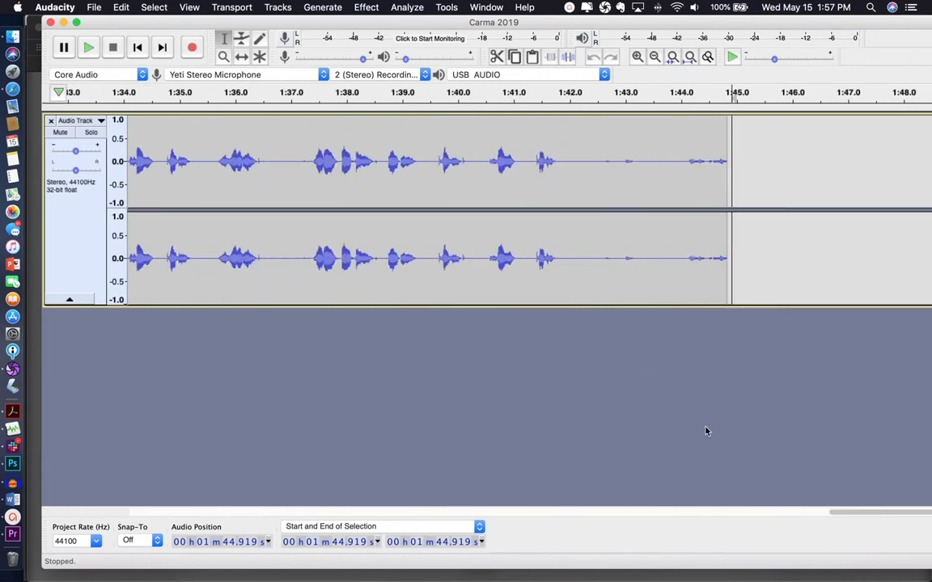
pyautogui.hscroll(-20, 602, 374)
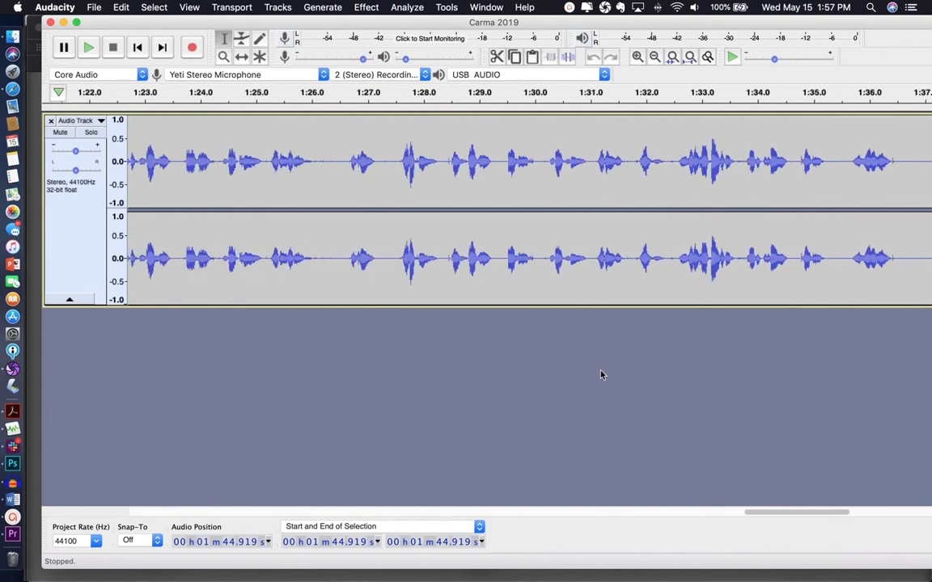
pyautogui.hscroll(-20, 597, 375)
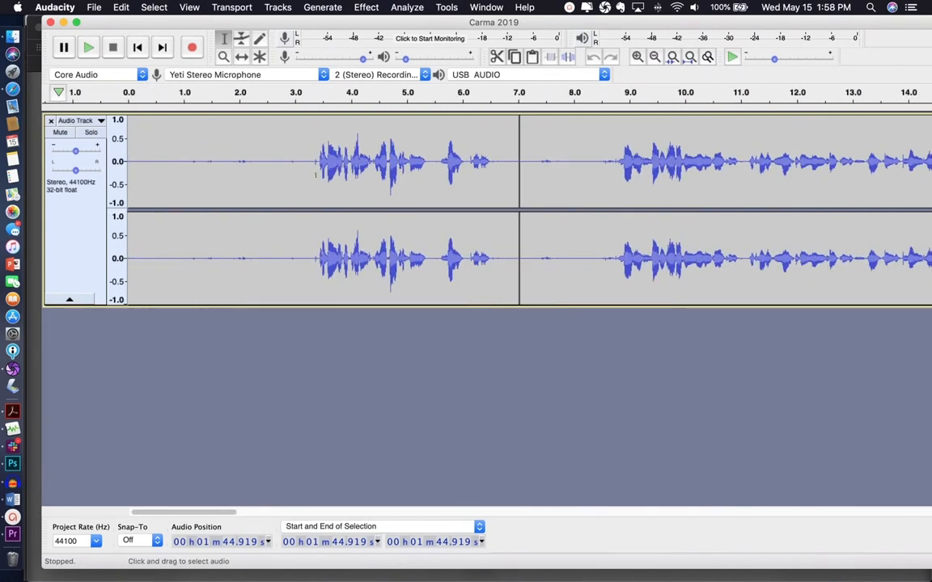
# Play the recording from about the 3.3-second mark, stop it, and look over the following stretch of waveform.
pyautogui.click(312, 96)
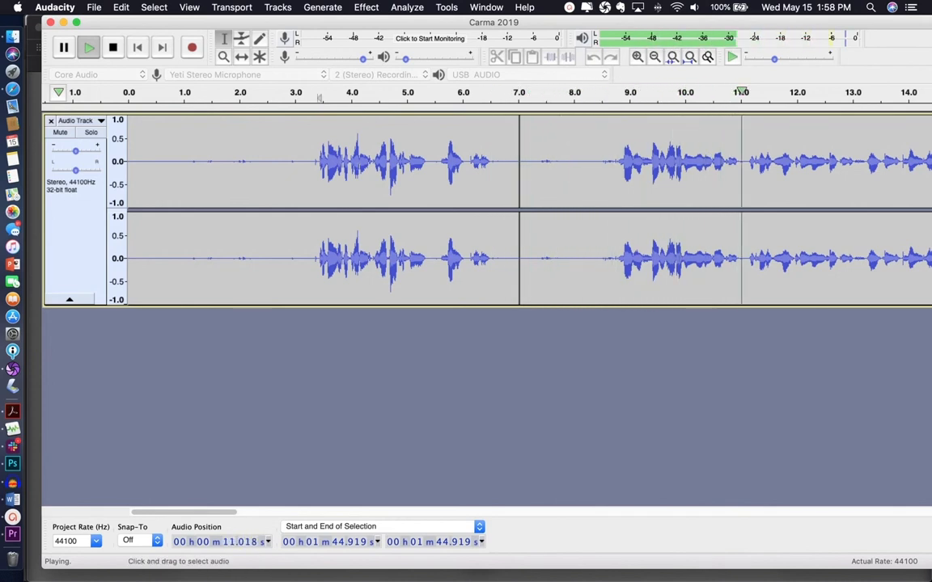
pyautogui.press('space')
pyautogui.hscroll(8, 527, 298)
pyautogui.hscroll(10, 528, 298)
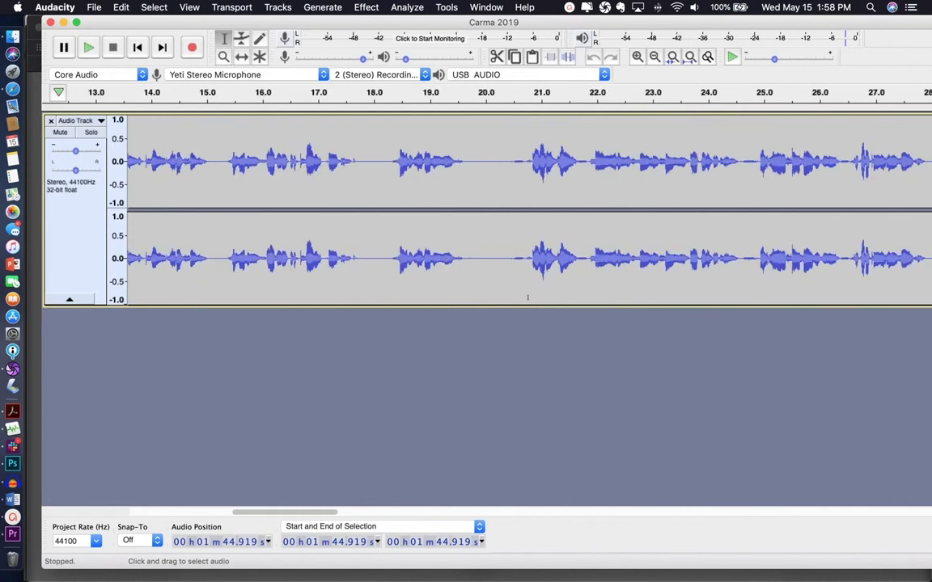
pyautogui.hscroll(-10, 528, 298)
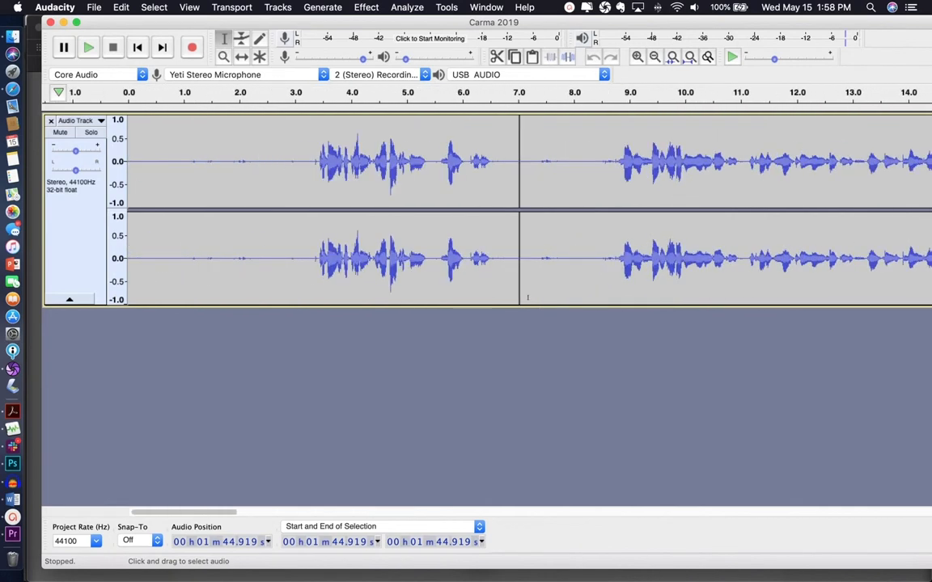
# Replace the noise in the first 3.146 seconds of the recording with generated silence.
pyautogui.moveTo(302, 165); pyautogui.dragTo(116, 267)
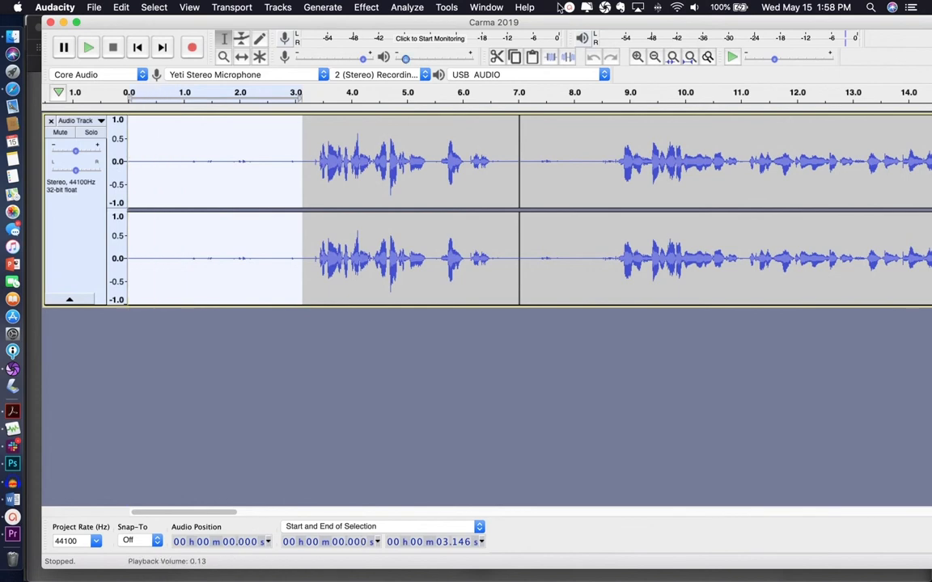
pyautogui.click(366, 7)
pyautogui.moveTo(324, 8)
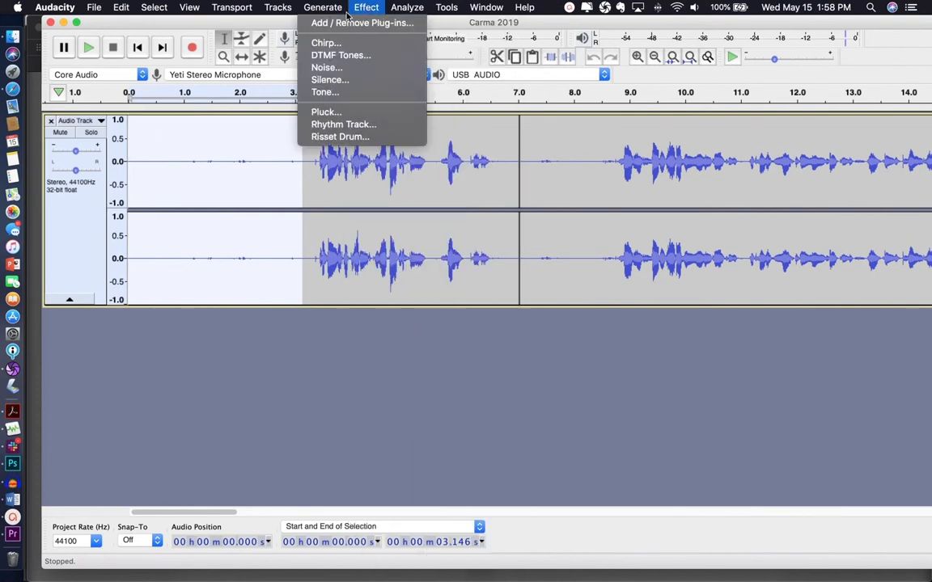
pyautogui.click(334, 80)
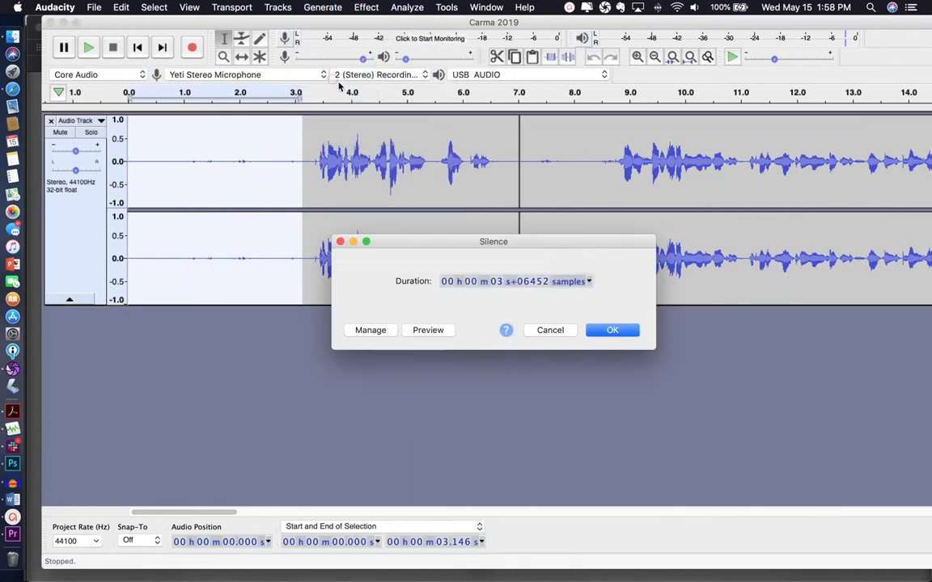
pyautogui.click(613, 330)
# Capture a noise profile from the stretch between about 0.96 and 3.14 seconds, ahead of the first speech.
pyautogui.click(312, 162)
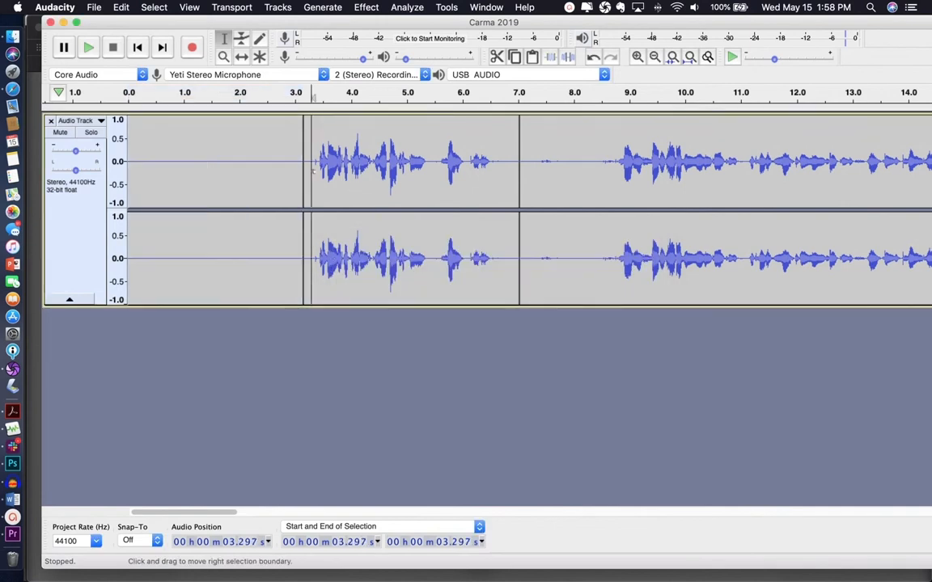
pyautogui.click(305, 161)
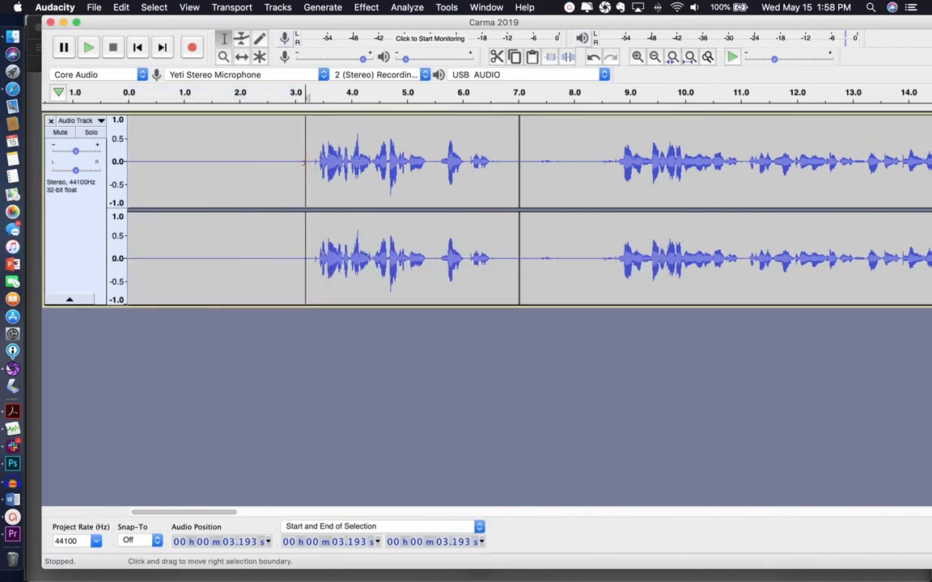
pyautogui.moveTo(302, 161); pyautogui.dragTo(182, 155)
pyautogui.click(366, 7)
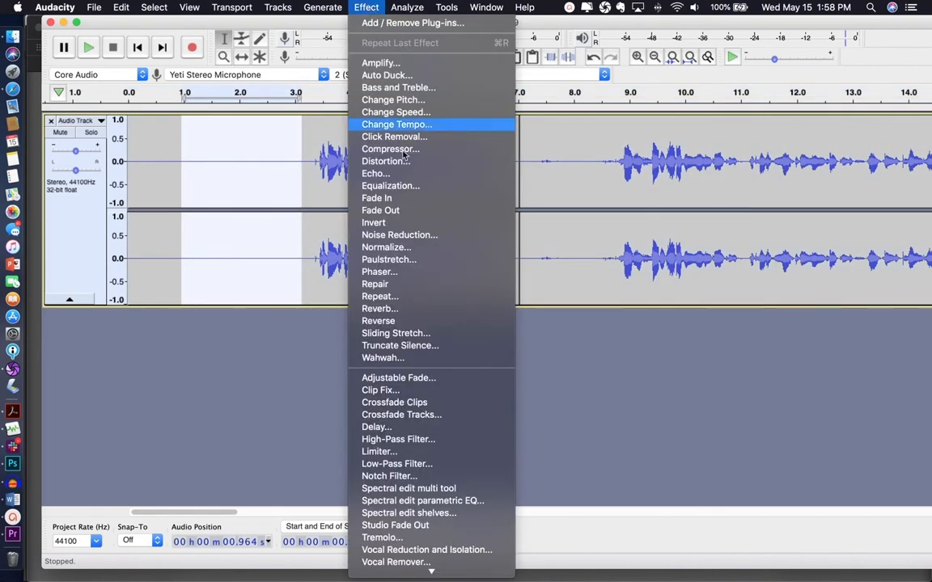
pyautogui.click(405, 235)
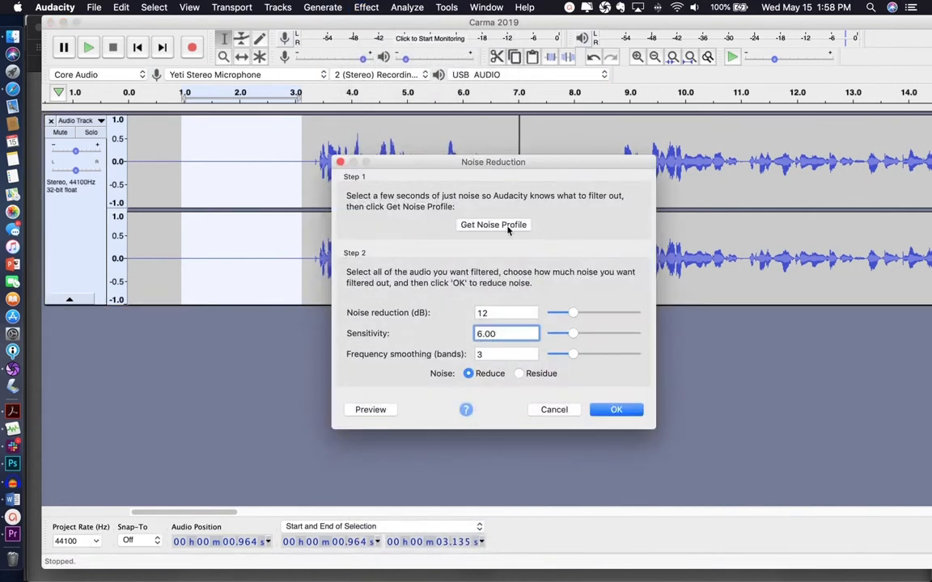
pyautogui.click(509, 228)
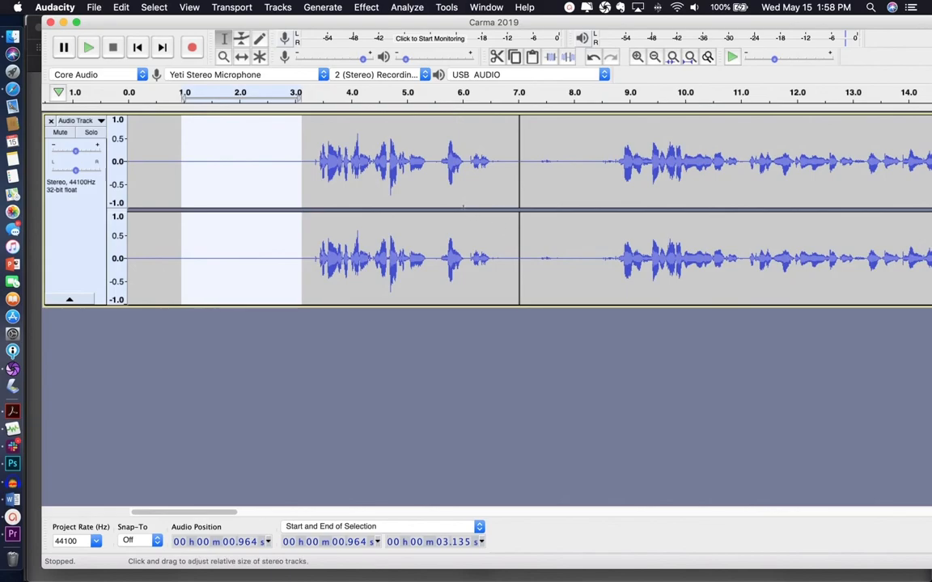
# Apply the Noise Reduction effect with the captured profile to the entire recording.
pyautogui.press('super+a')
pyautogui.click(366, 8)
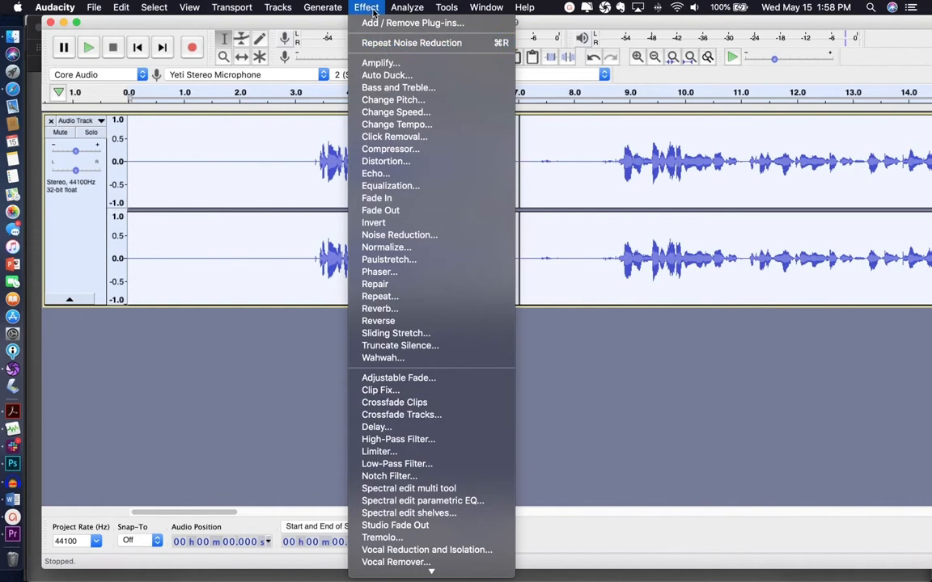
pyautogui.click(404, 40)
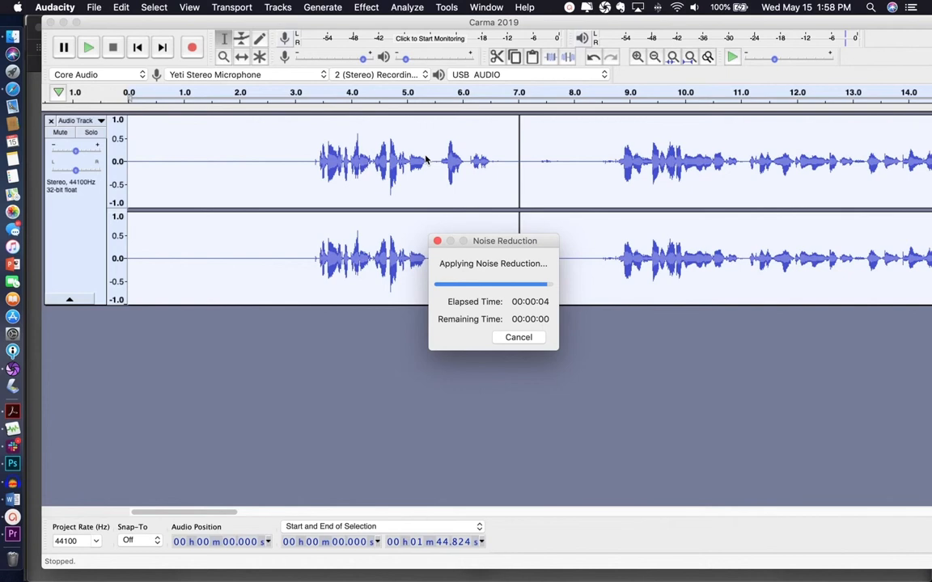
# Replace the short noise just before the first words, from 3.297 to 3.390 seconds, with generated silence.
pyautogui.click(308, 152)
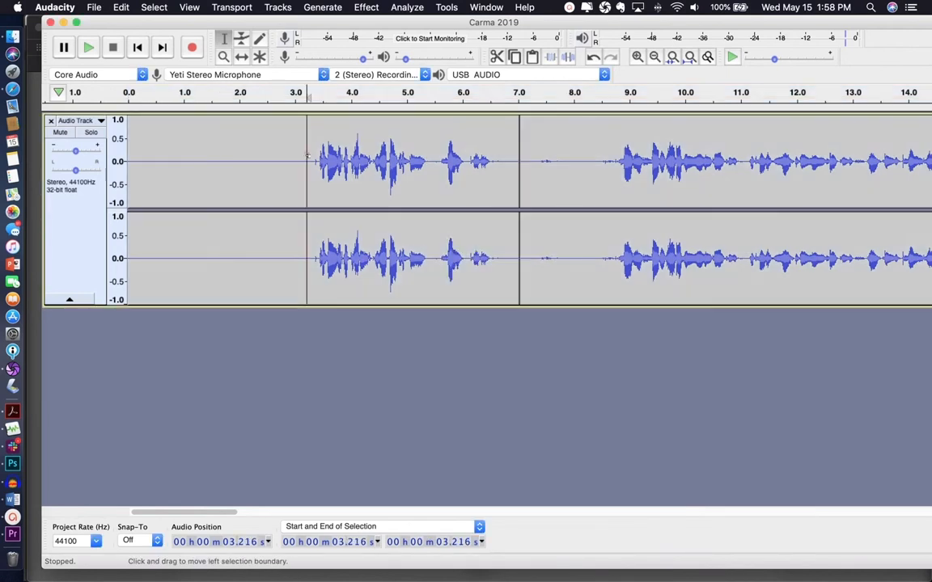
pyautogui.moveTo(312, 154); pyautogui.dragTo(318, 153)
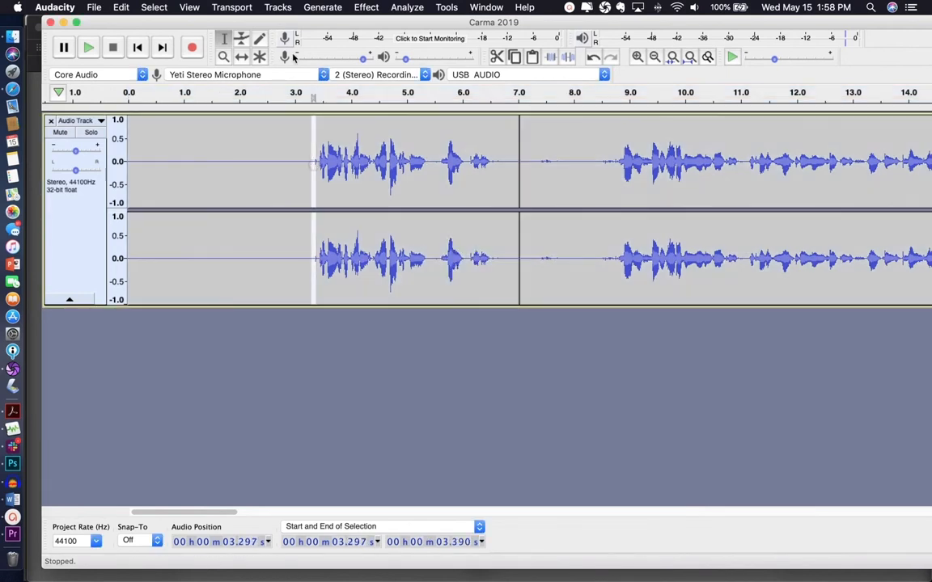
pyautogui.click(322, 10)
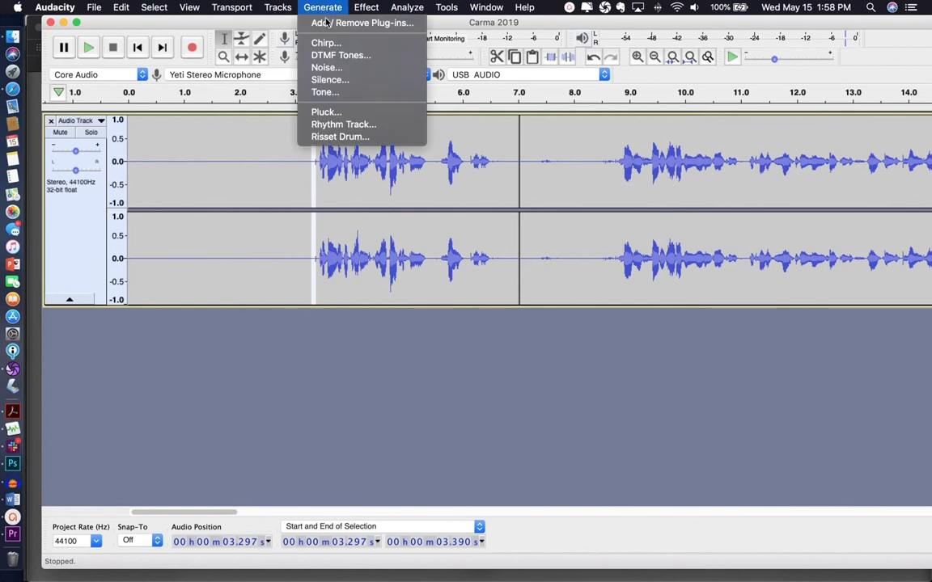
pyautogui.click(323, 79)
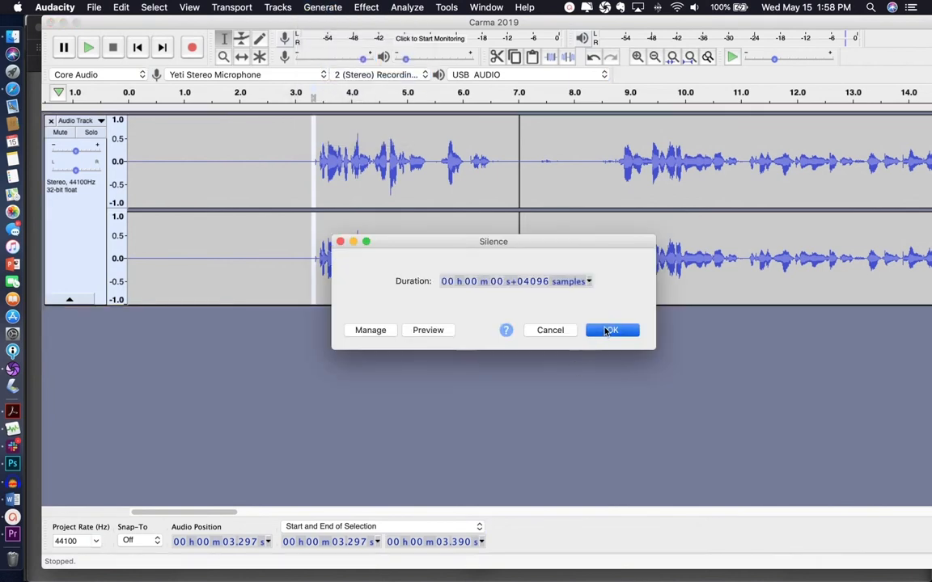
pyautogui.press('Return')
# Delete the silent lead-in from the start of the track to about 3.32 seconds.
pyautogui.moveTo(311, 163); pyautogui.dragTo(312, 164)
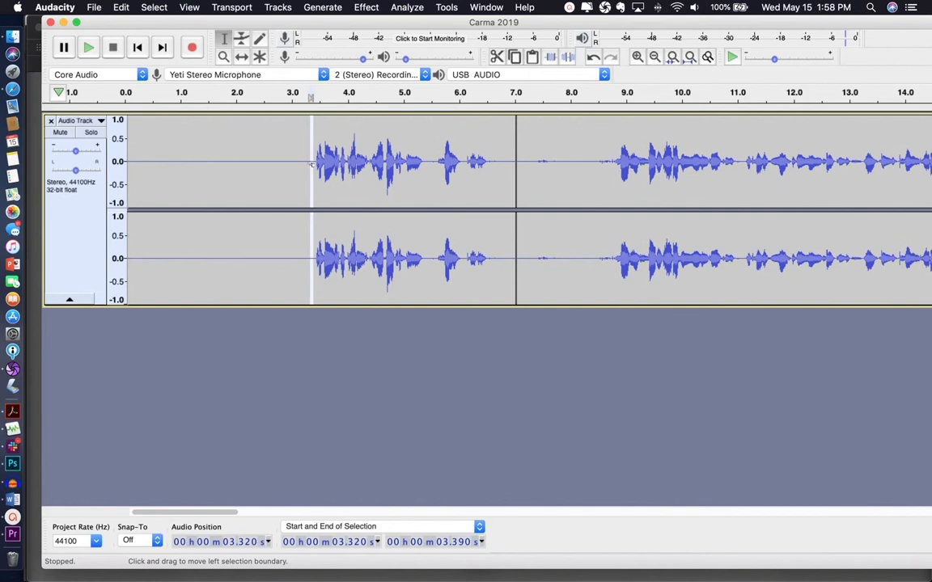
pyautogui.click(311, 190)
pyautogui.click(277, 187)
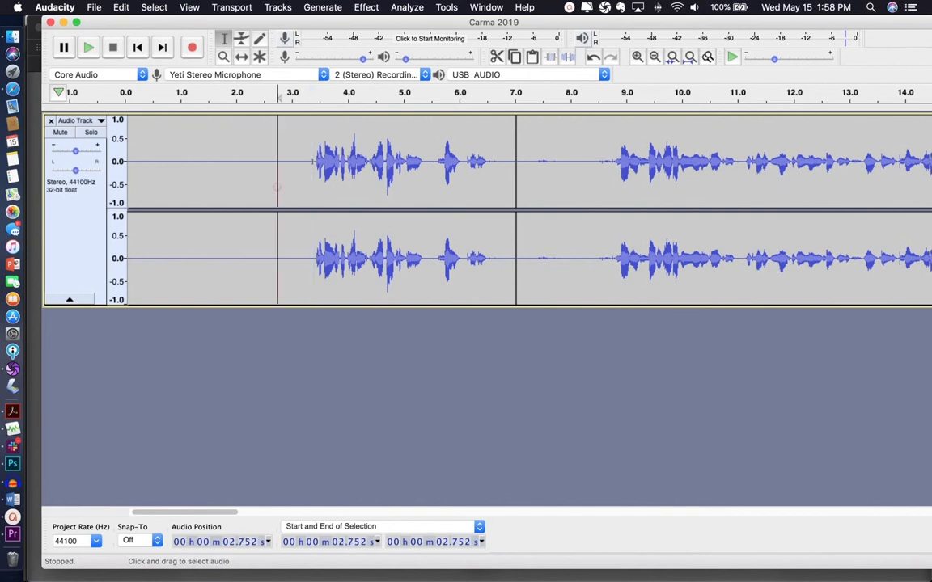
pyautogui.click(313, 163)
pyautogui.moveTo(313, 162); pyautogui.dragTo(121, 163)
pyautogui.click(101, 162)
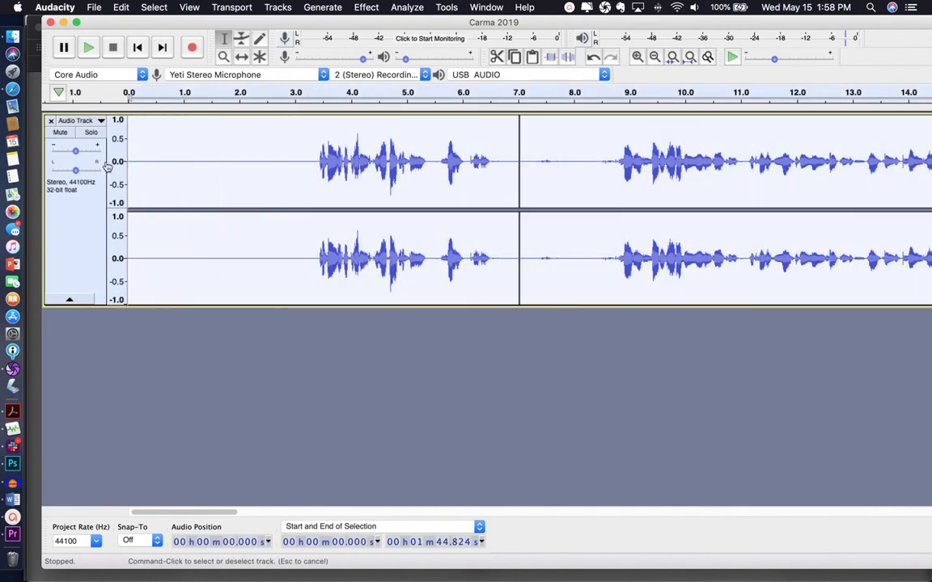
pyautogui.click(229, 162)
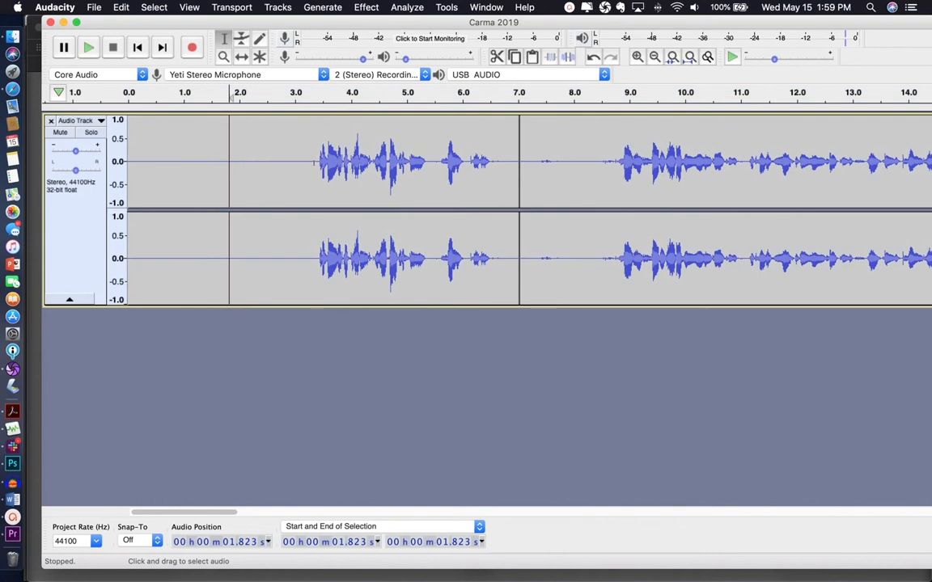
pyautogui.moveTo(313, 163); pyautogui.dragTo(115, 164)
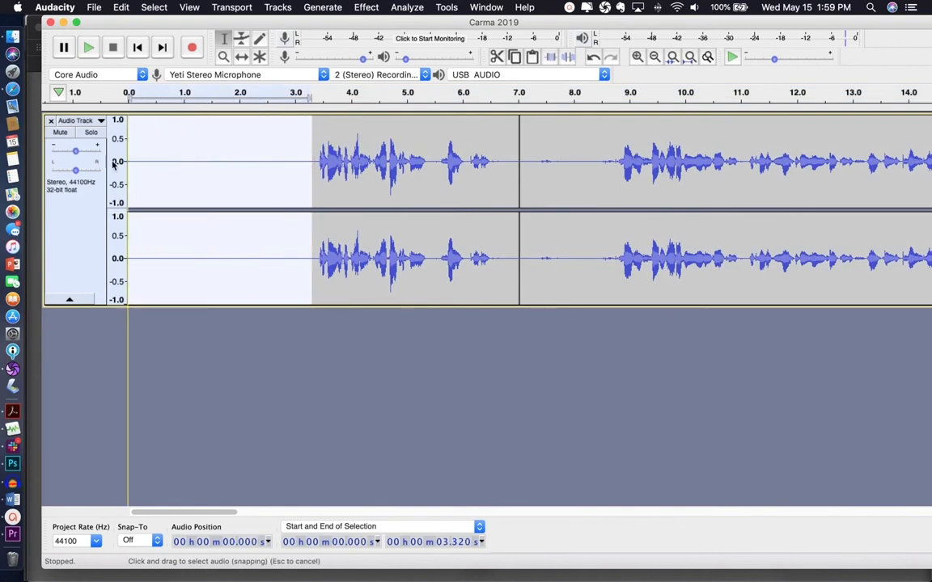
pyautogui.press('Delete')
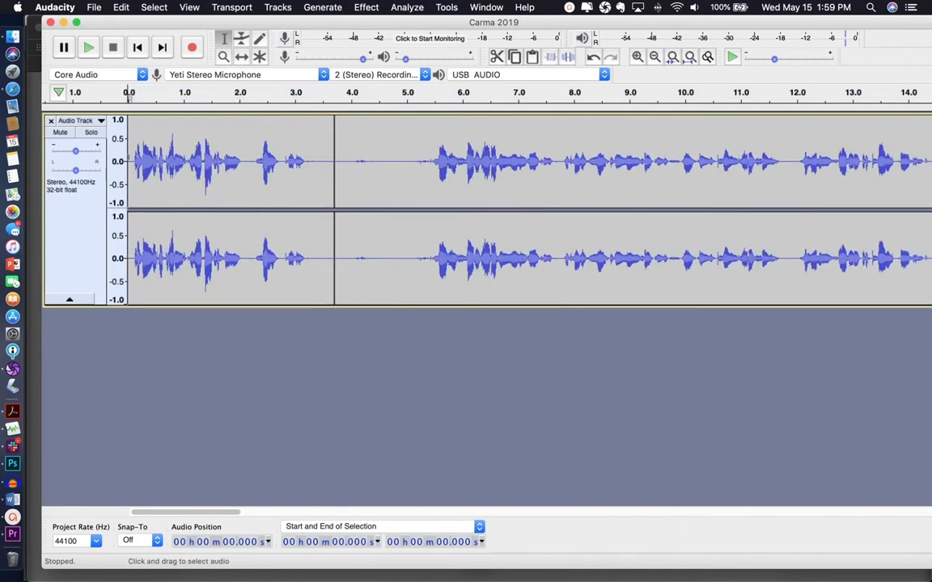
# Delete the silence between about 3.38 and 3.66 seconds at the end of the opening clip.
pyautogui.doubleClick(131, 161)
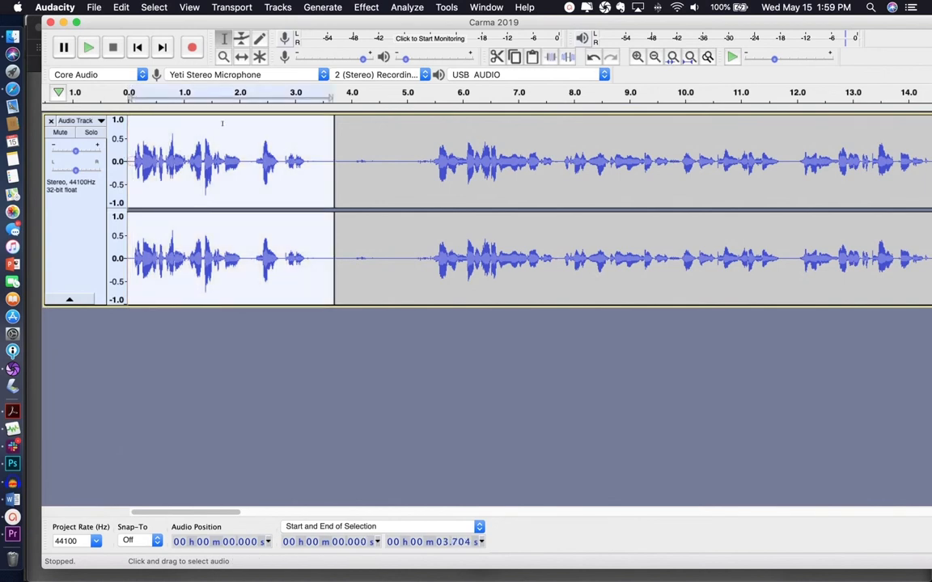
pyautogui.click(317, 162)
pyautogui.moveTo(317, 162); pyautogui.dragTo(329, 172)
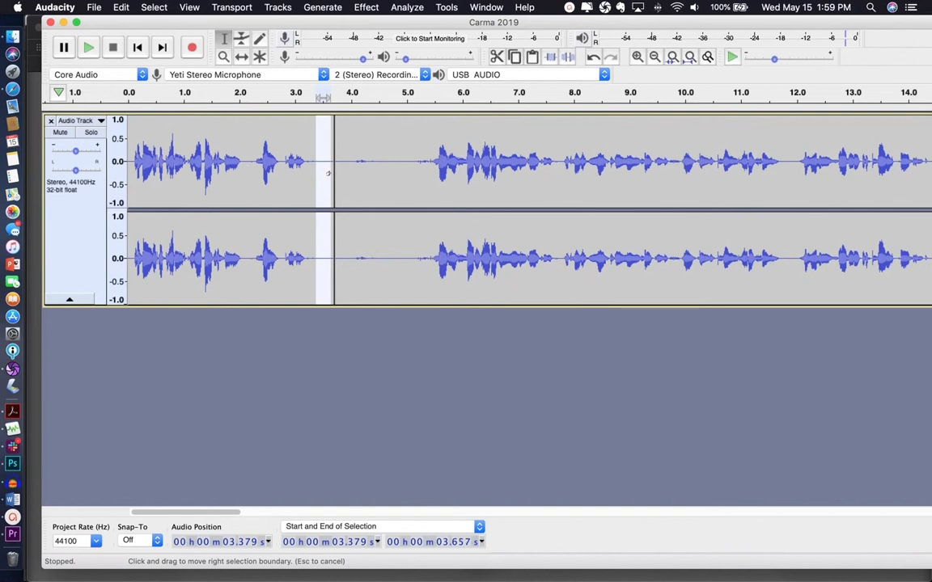
pyautogui.press('Delete')
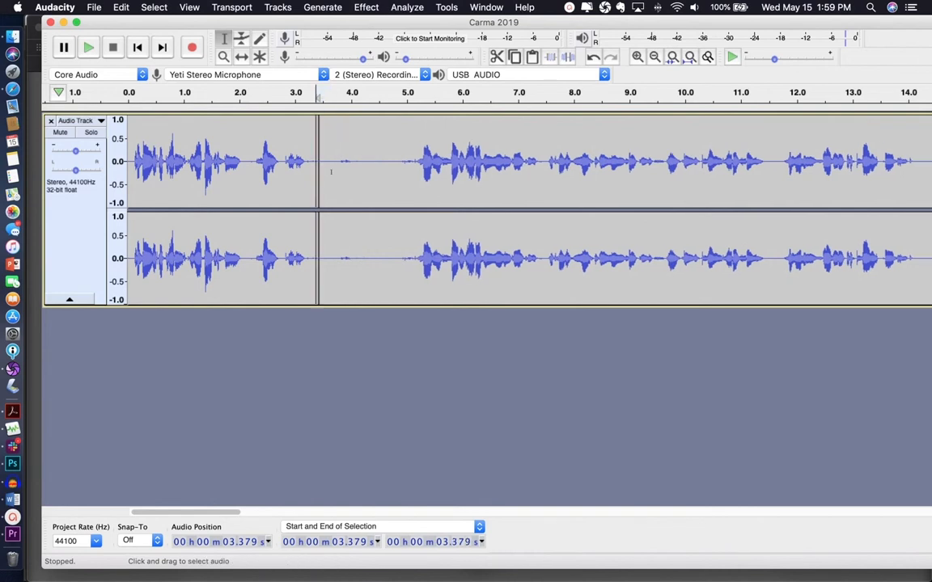
# Preview a 30 percent Change Tempo on the opening clip, cancel the effect, and play the original for comparison.
pyautogui.doubleClick(135, 137)
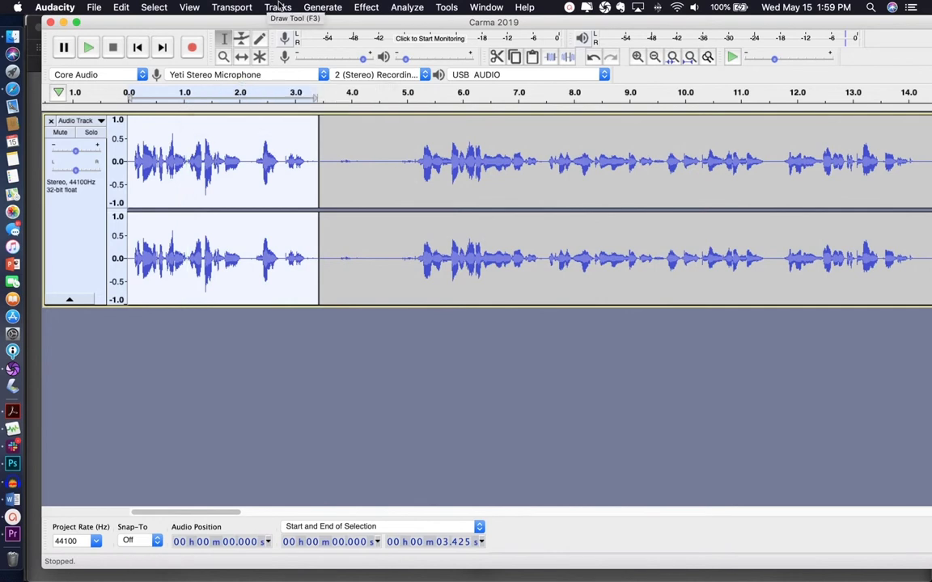
pyautogui.click(368, 8)
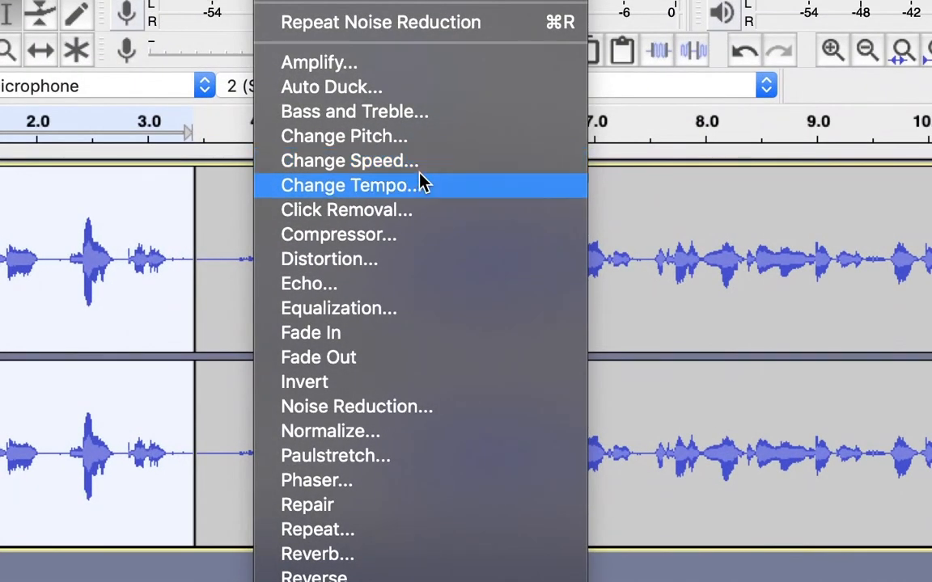
pyautogui.click(409, 186)
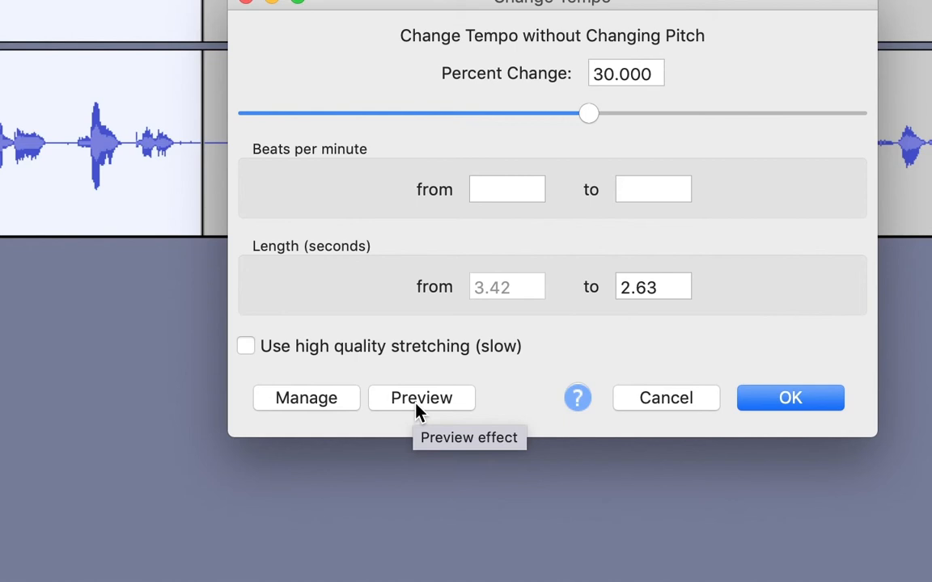
pyautogui.click(419, 408)
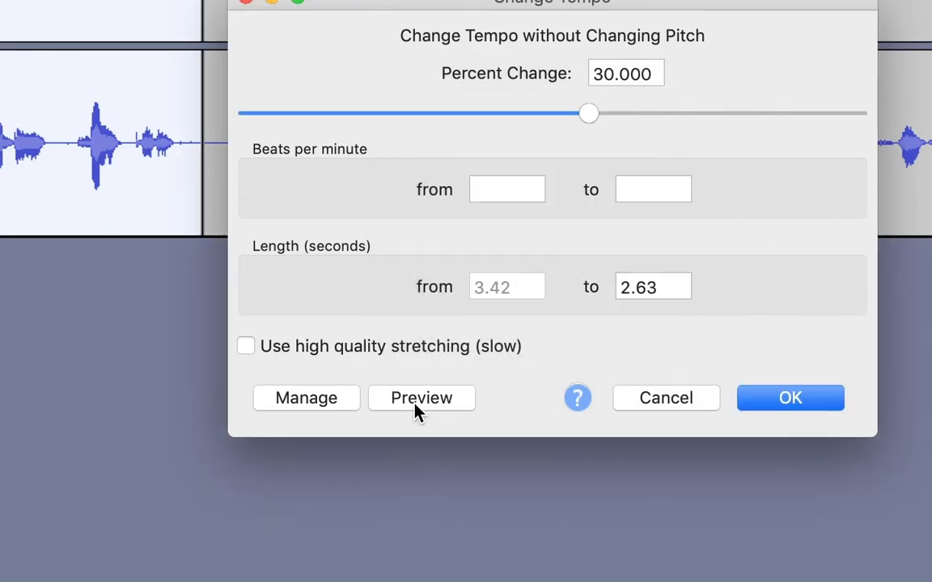
pyautogui.click(696, 404)
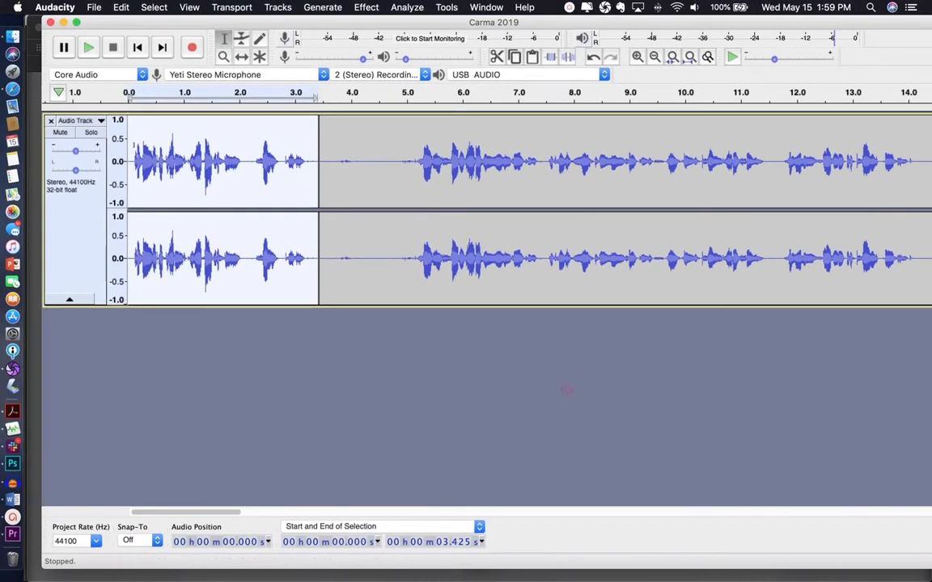
pyautogui.click(88, 48)
# Preview Change Tempo at 40 percent on the opening clip and apply a slightly higher percentage that shortens the clip to about 2.36 seconds.
pyautogui.click(328, 8)
pyautogui.moveTo(366, 7)
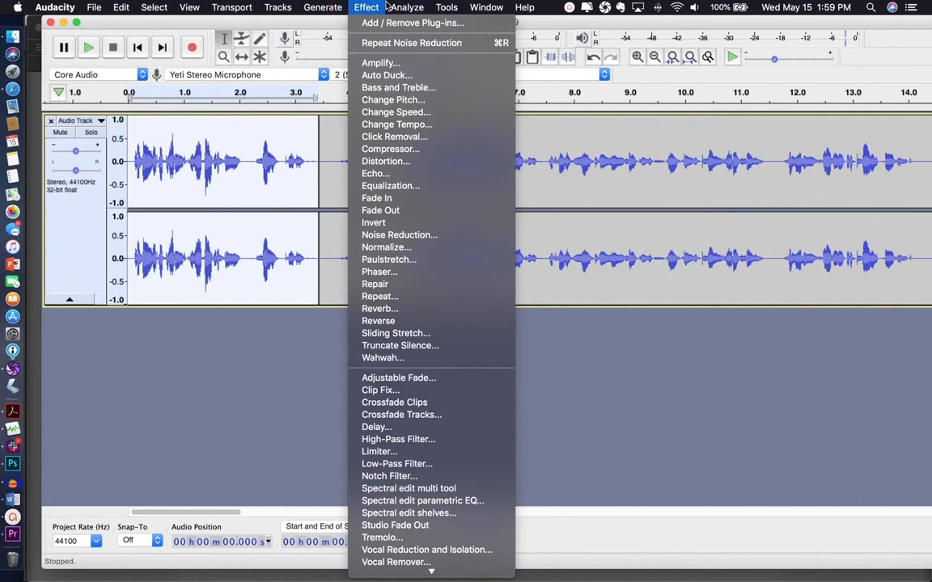
pyautogui.click(394, 125)
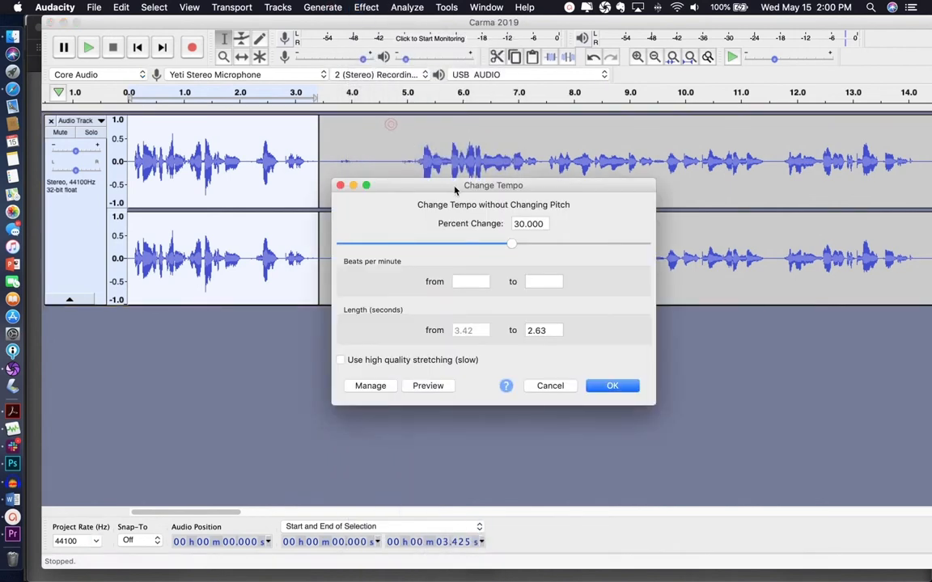
pyautogui.click(522, 224)
pyautogui.press('Delete')
pyautogui.press('Delete')
pyautogui.write('40')
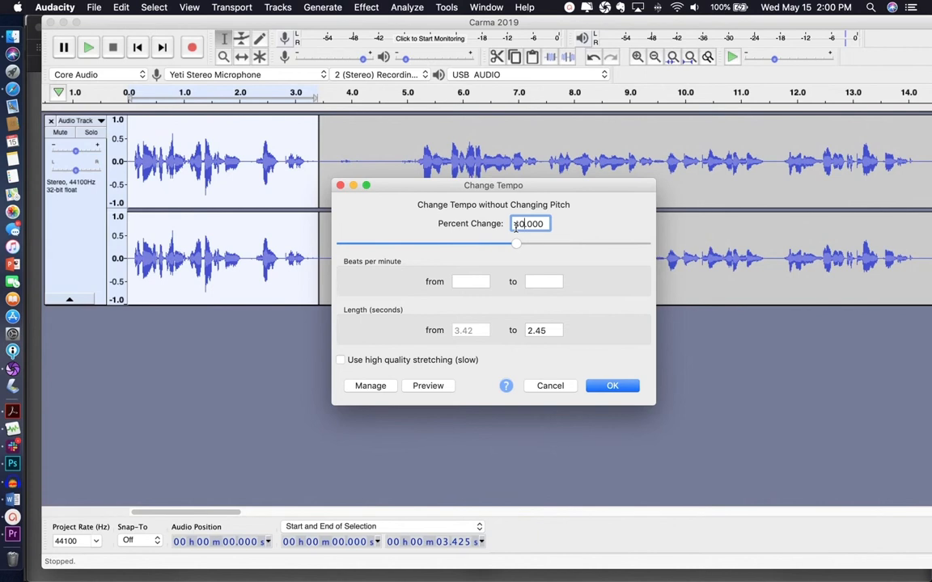
pyautogui.click(423, 388)
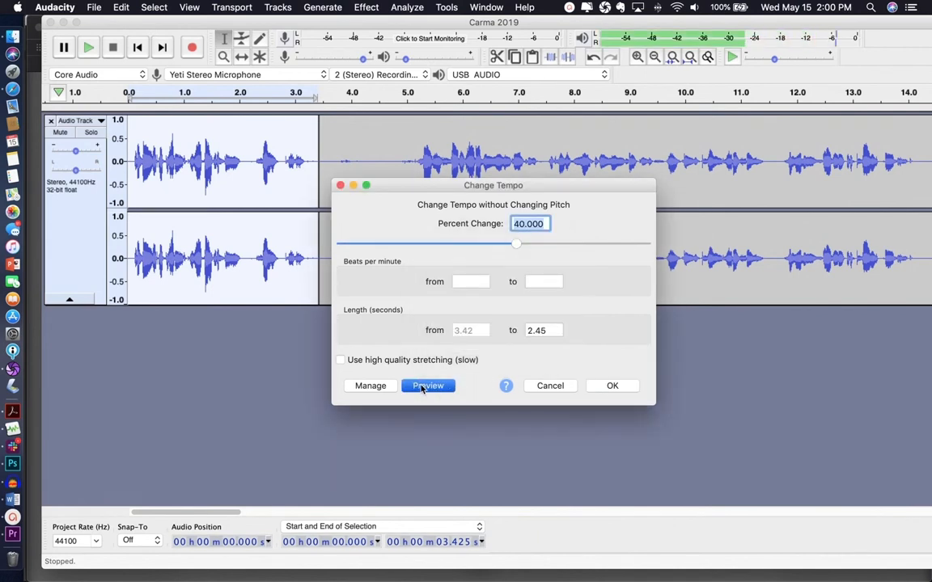
pyautogui.click(527, 226)
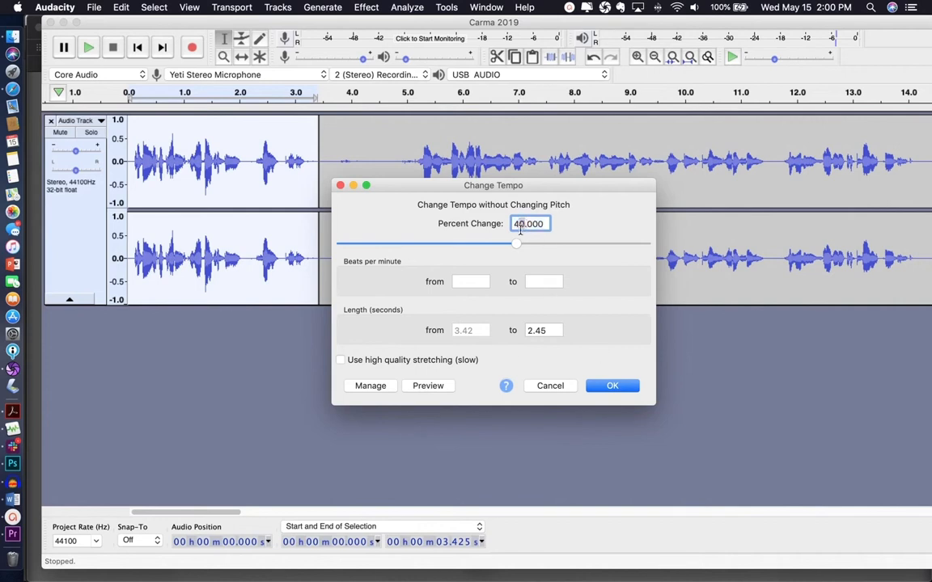
pyautogui.click(435, 387)
pyautogui.click(618, 393)
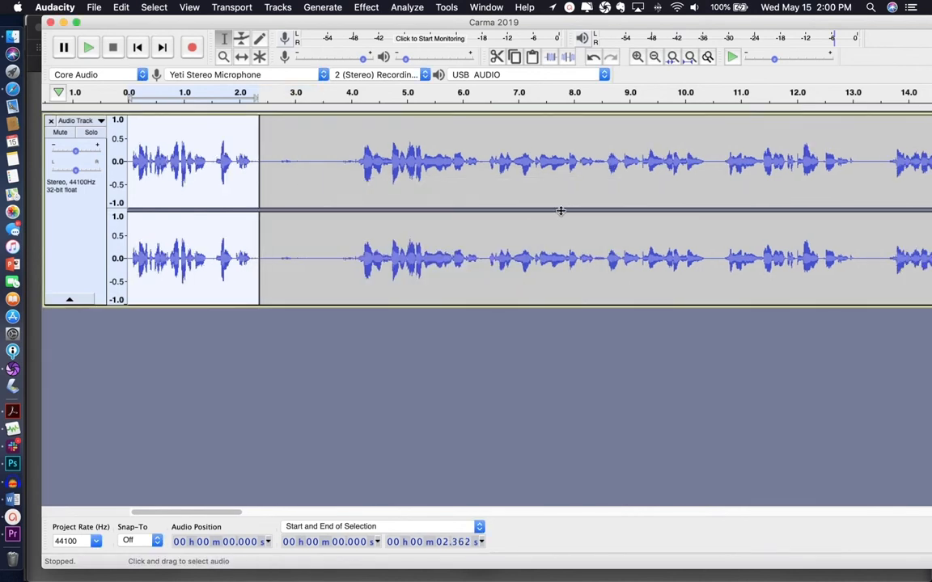
# Delete the pause between about 1.43 and 1.54 seconds in the opening clip and play the shortened clip.
pyautogui.moveTo(214, 177); pyautogui.dragTo(207, 177)
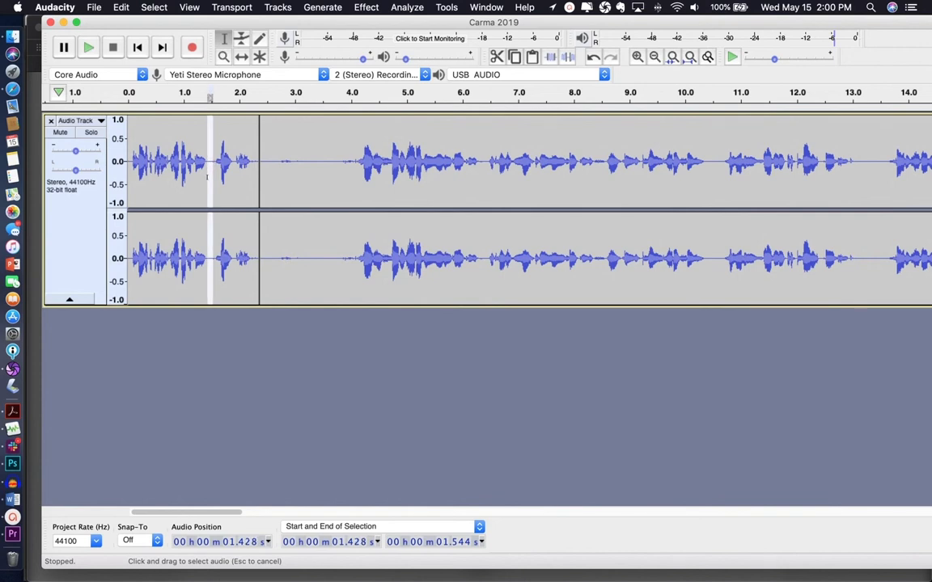
pyautogui.press('Delete')
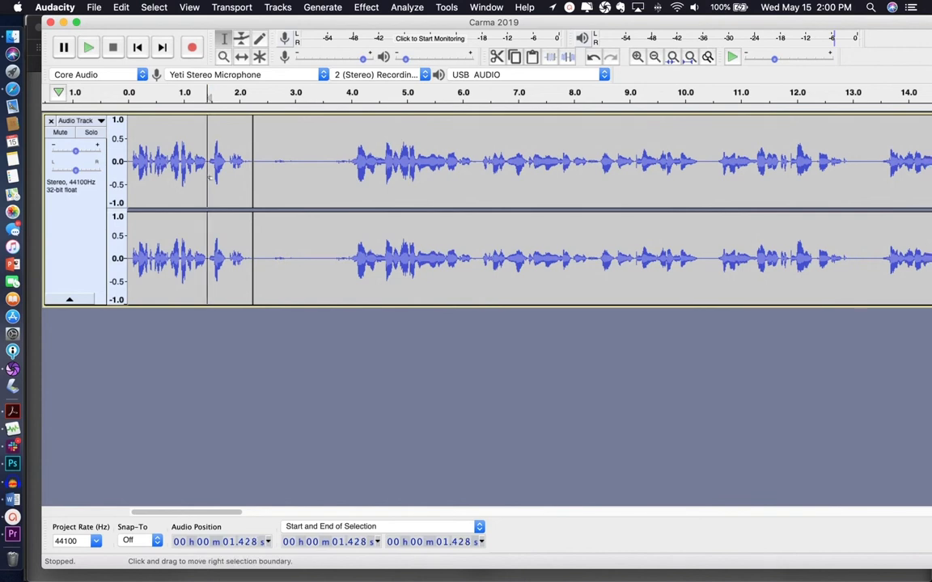
pyautogui.doubleClick(131, 131)
pyautogui.click(100, 50)
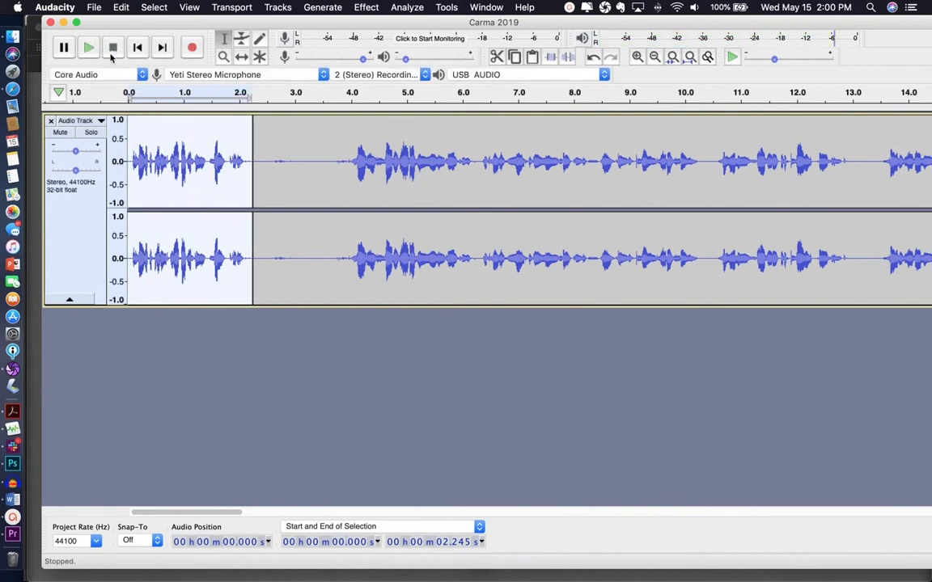
# Replace the noise between the opening clip and the following speech, from 2.345 to 3.936 seconds, with generated silence.
pyautogui.click(304, 275)
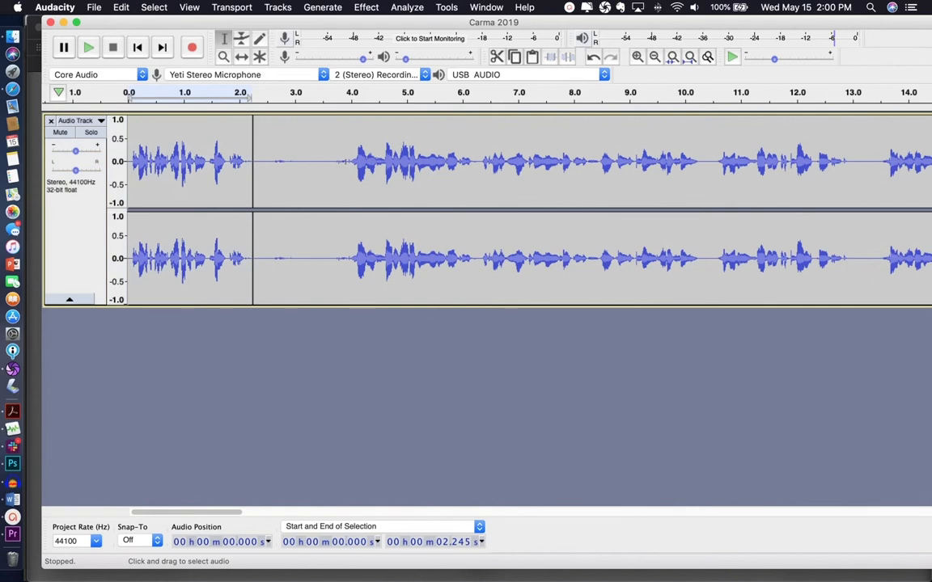
pyautogui.moveTo(346, 162); pyautogui.dragTo(258, 161)
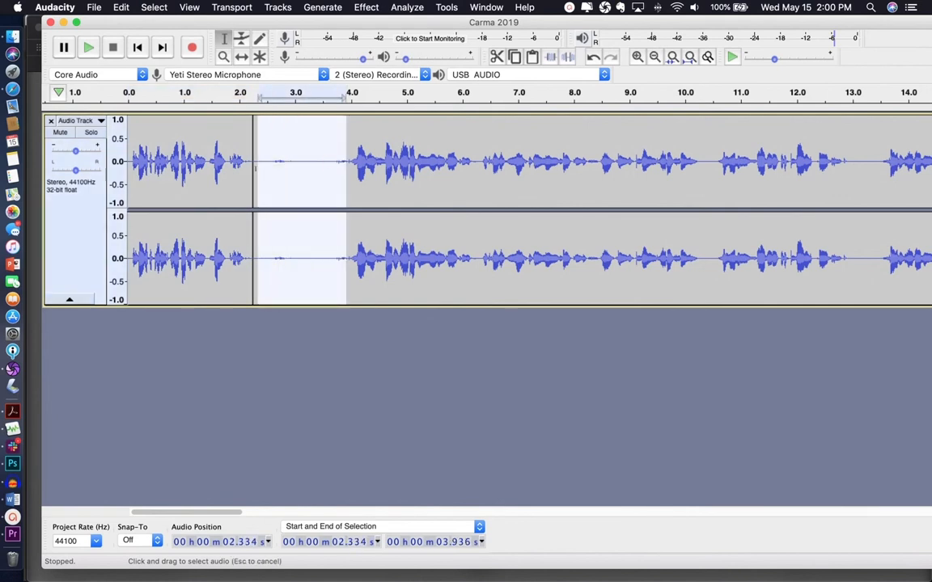
pyautogui.click(322, 7)
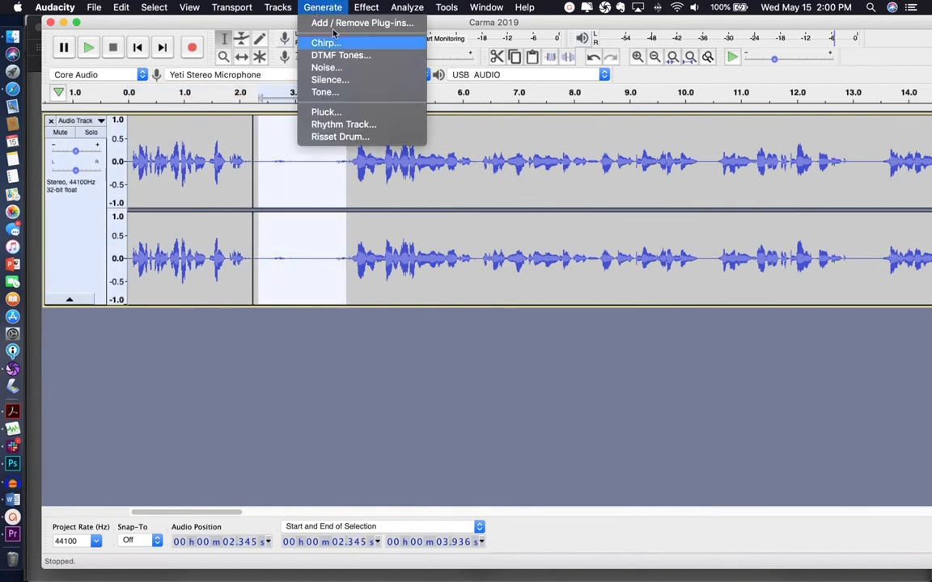
pyautogui.click(338, 87)
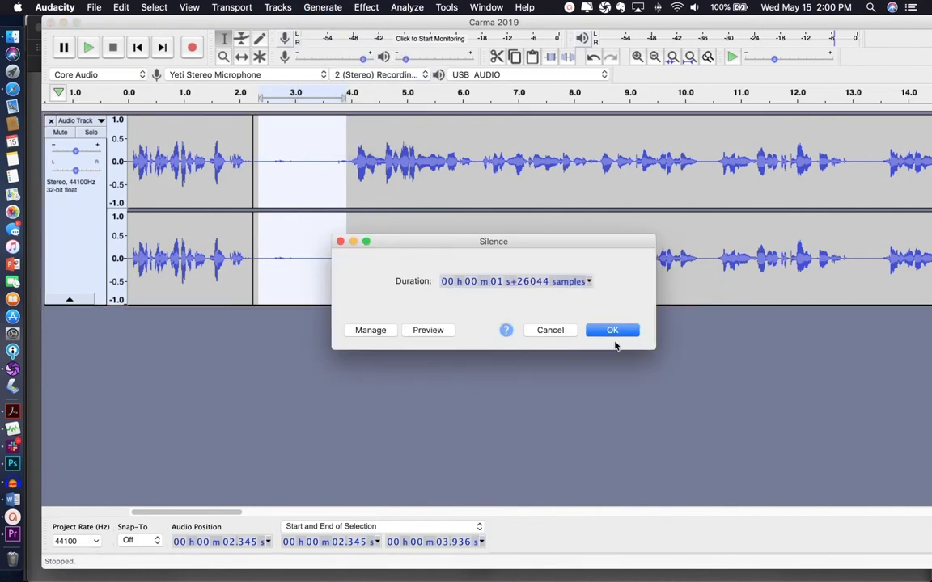
pyautogui.click(615, 331)
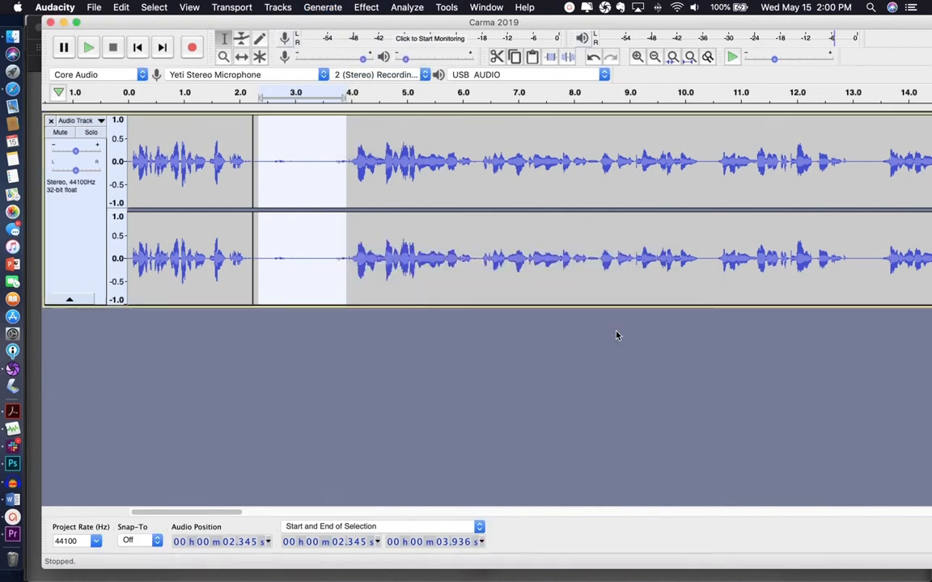
# Listen from about 15.6 seconds and replace the breath from 15.662 to 15.940 seconds with generated silence.
pyautogui.click(474, 197)
pyautogui.hscroll(10, 502, 202)
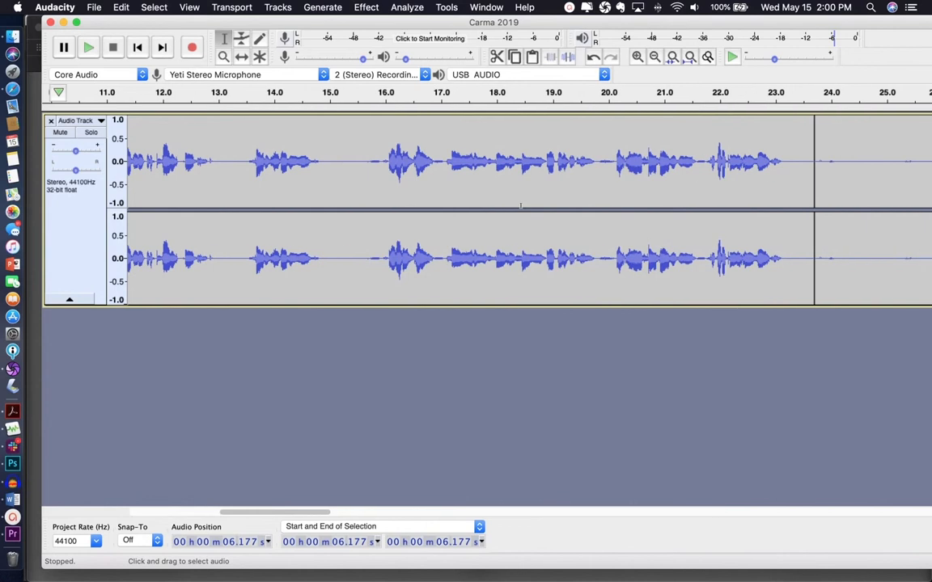
pyautogui.click(366, 96)
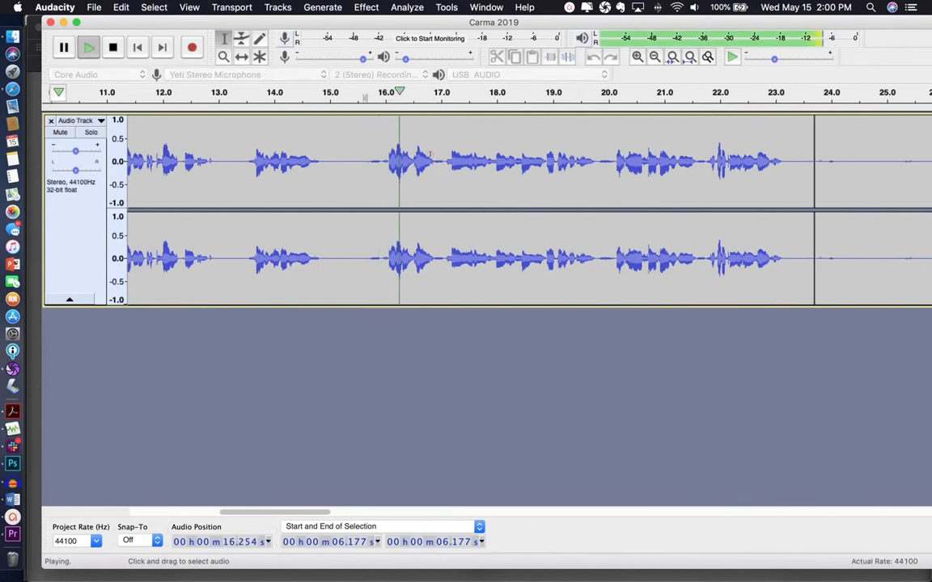
pyautogui.press('space')
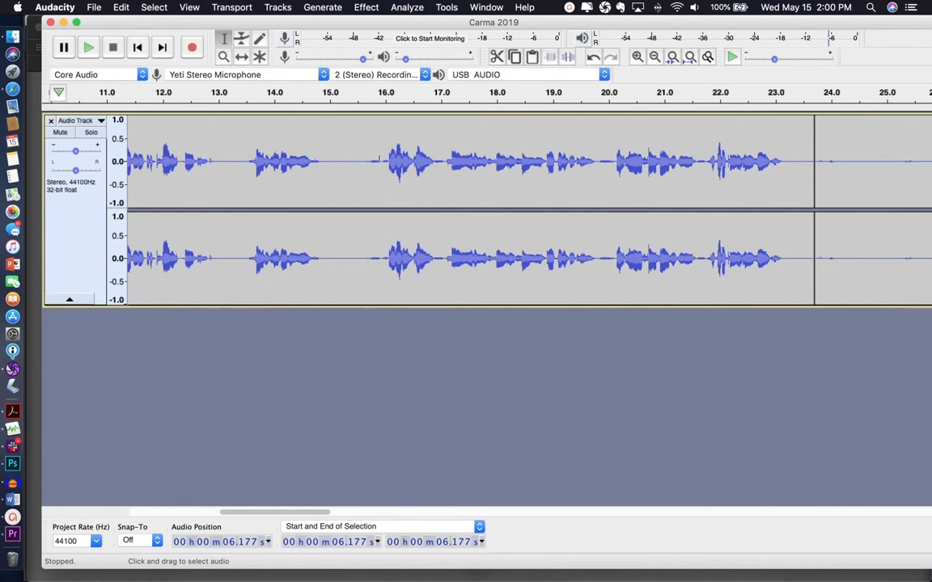
pyautogui.moveTo(366, 161); pyautogui.dragTo(381, 168)
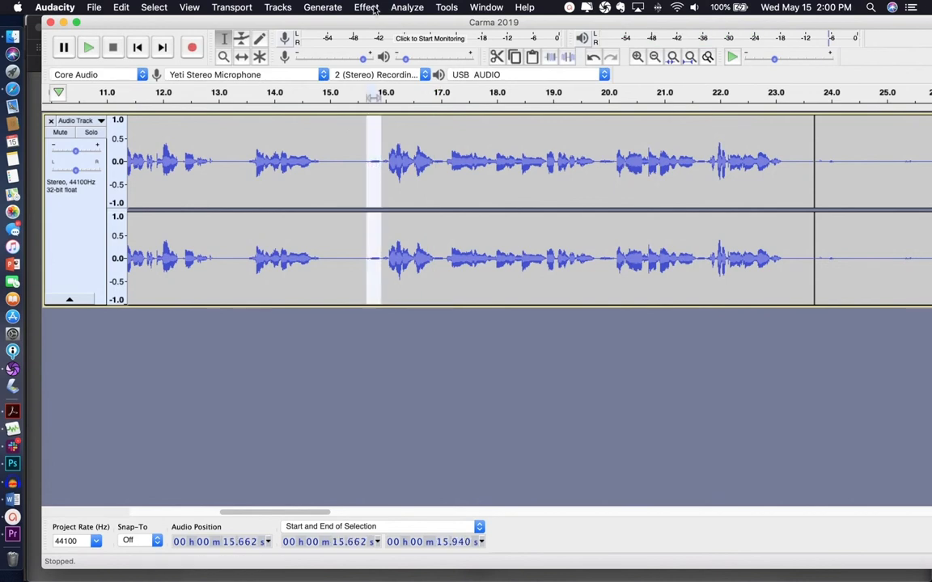
pyautogui.click(323, 8)
pyautogui.click(336, 79)
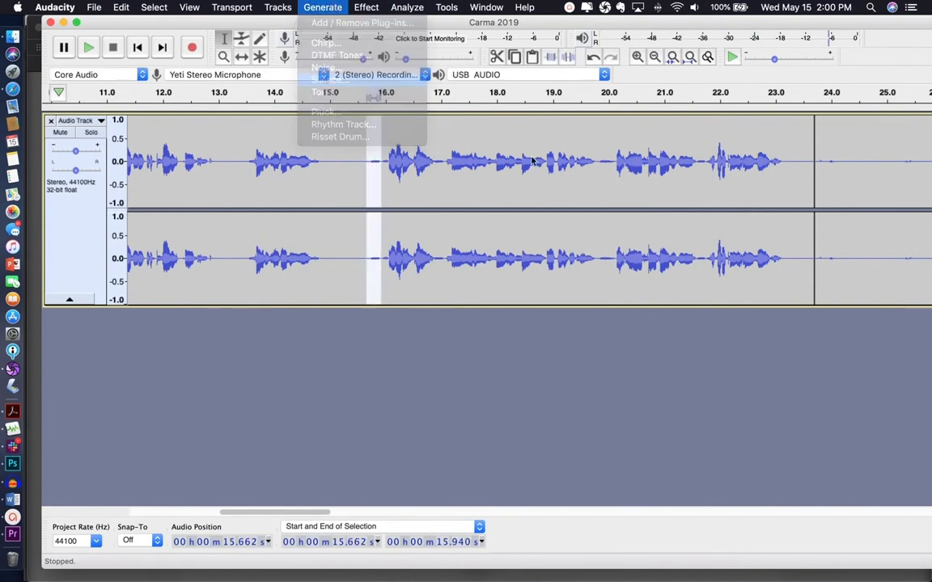
pyautogui.click(624, 332)
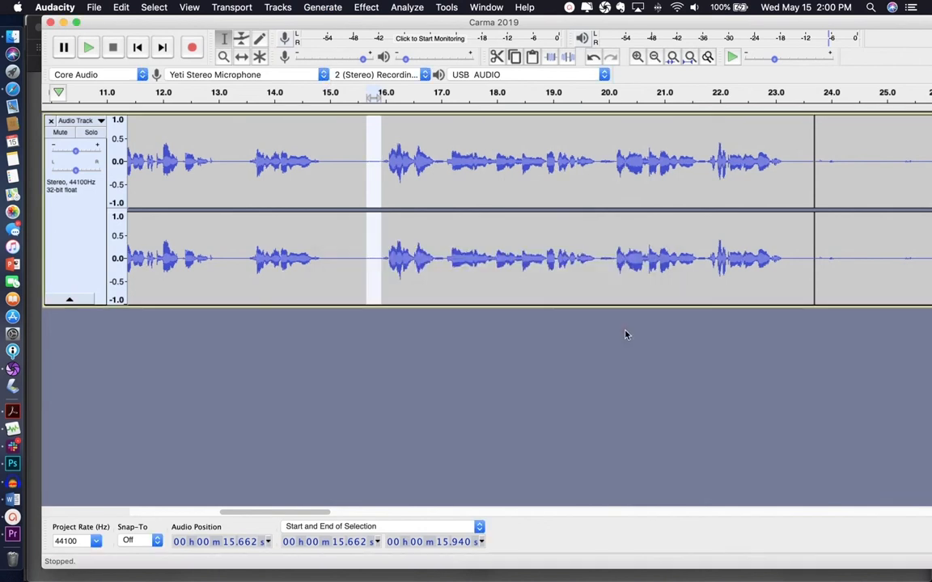
# Listen from 19.876 seconds and replace the breath from 19.830 to 20.155 seconds with generated silence.
pyautogui.click(601, 162)
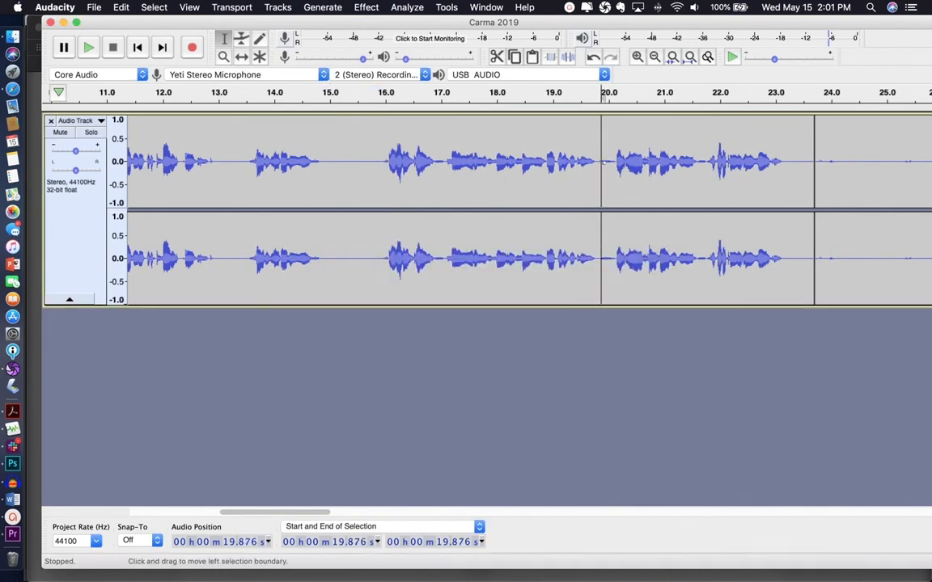
pyautogui.press('space')
pyautogui.press('space')
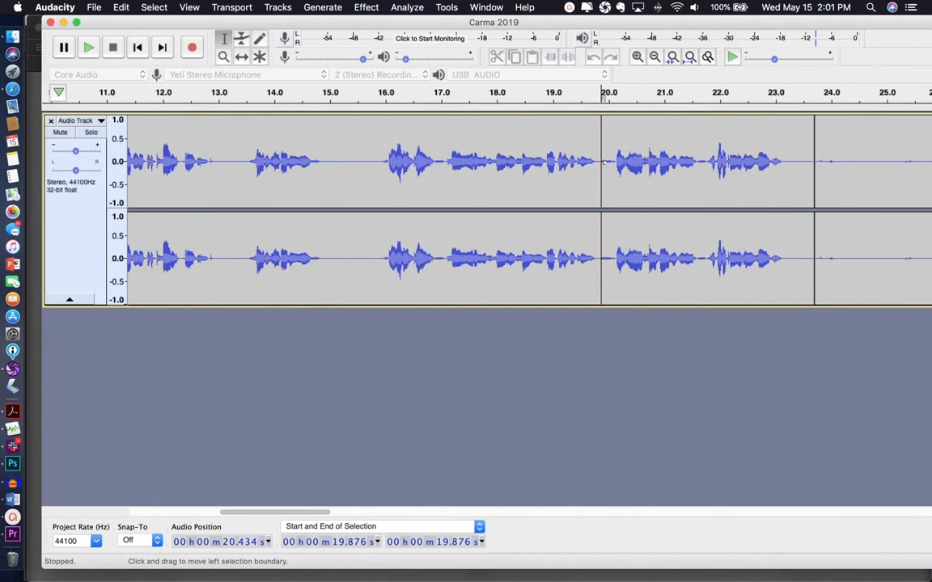
pyautogui.moveTo(603, 173)
pyautogui.mouseDown()
pyautogui.moveTo(616, 173)
pyautogui.moveTo(599, 187)
pyautogui.mouseUp()
pyautogui.click(344, 8)
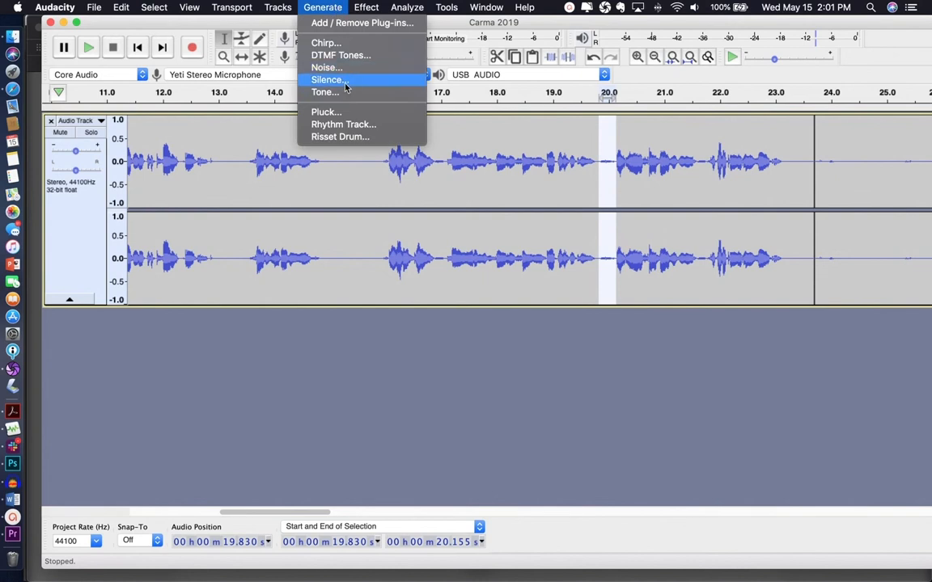
pyautogui.click(347, 81)
pyautogui.click(628, 329)
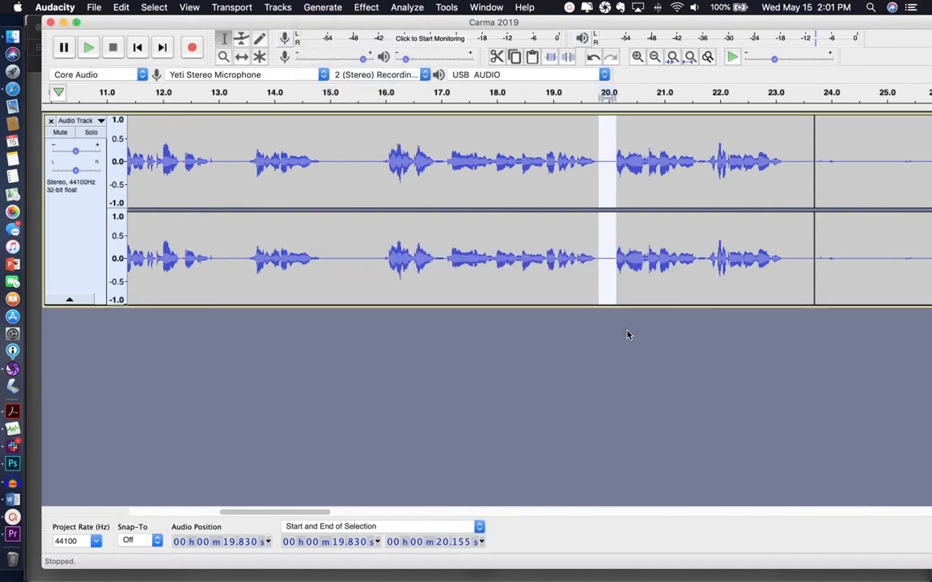
# Delete most of the silent gap after the opening clip, from about 2.29 seconds to just before the next words.
pyautogui.hscroll(-1, 417, 230)
pyautogui.click(396, 229)
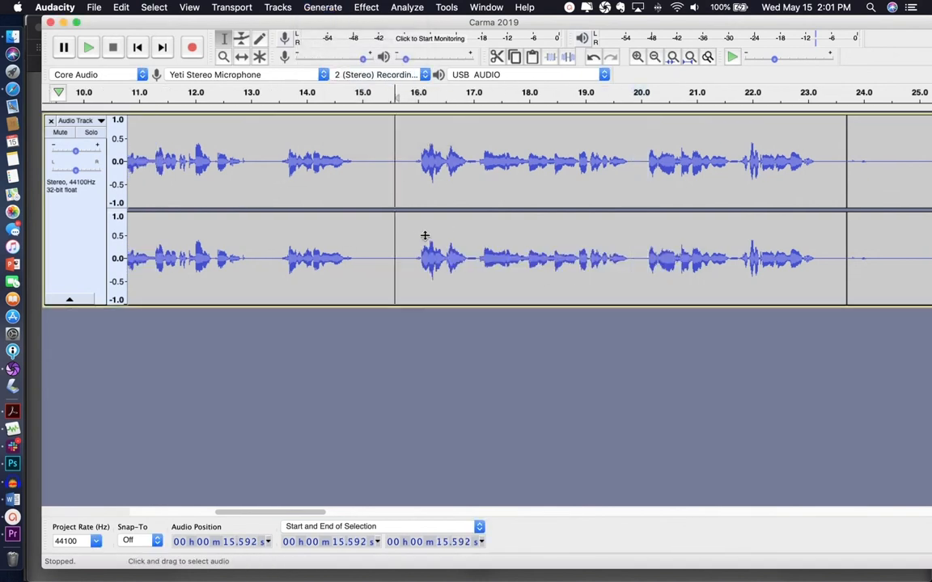
pyautogui.hscroll(-10, 420, 233)
pyautogui.hscroll(-5, 421, 233)
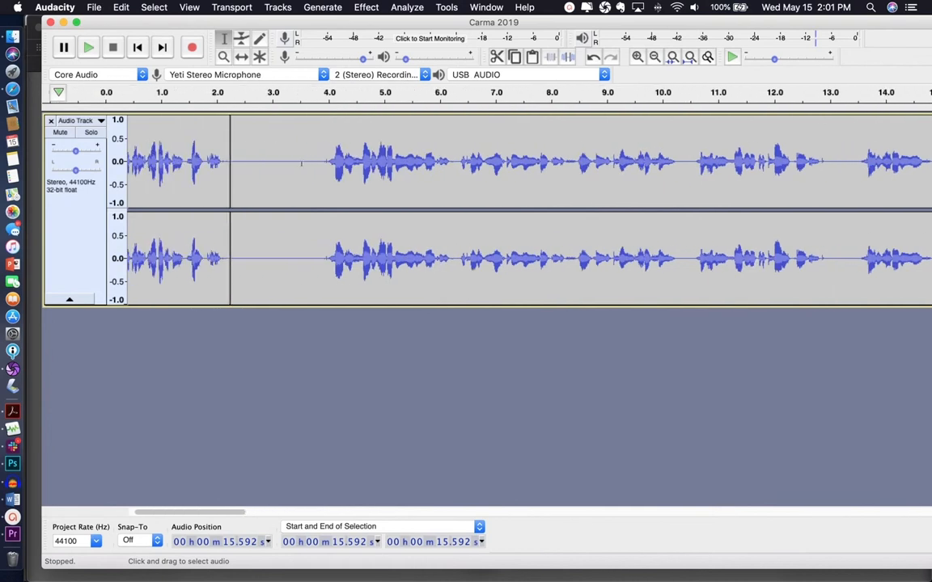
pyautogui.moveTo(320, 162); pyautogui.dragTo(236, 208)
pyautogui.press('Delete')
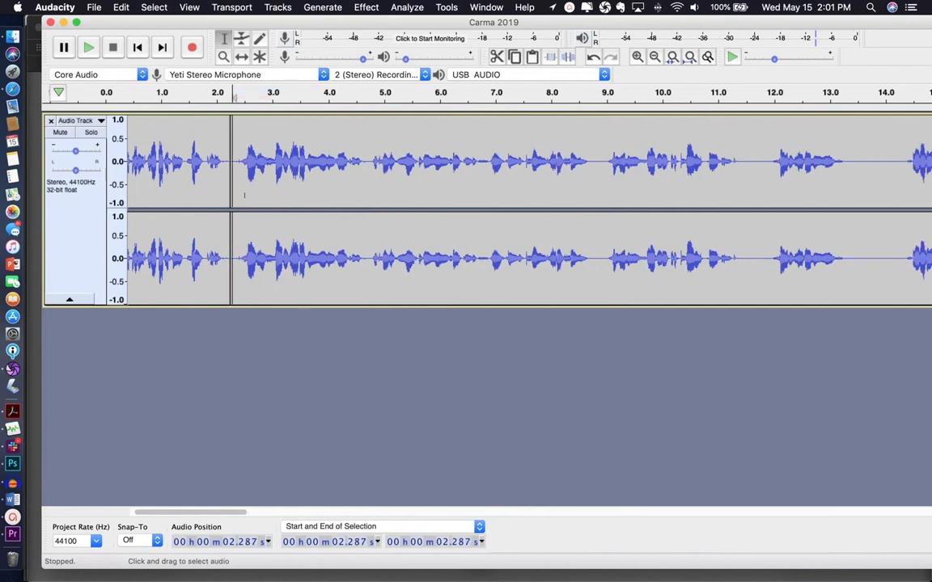
# Listen from near the track's start and replace the breath from 6.687 to 6.896 seconds with generated silence.
pyautogui.click(121, 92)
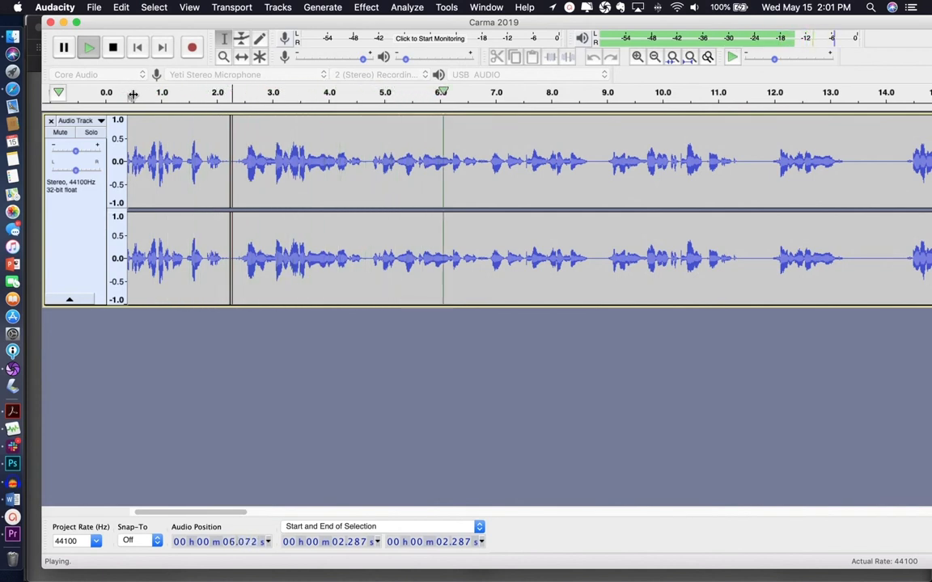
pyautogui.press('space')
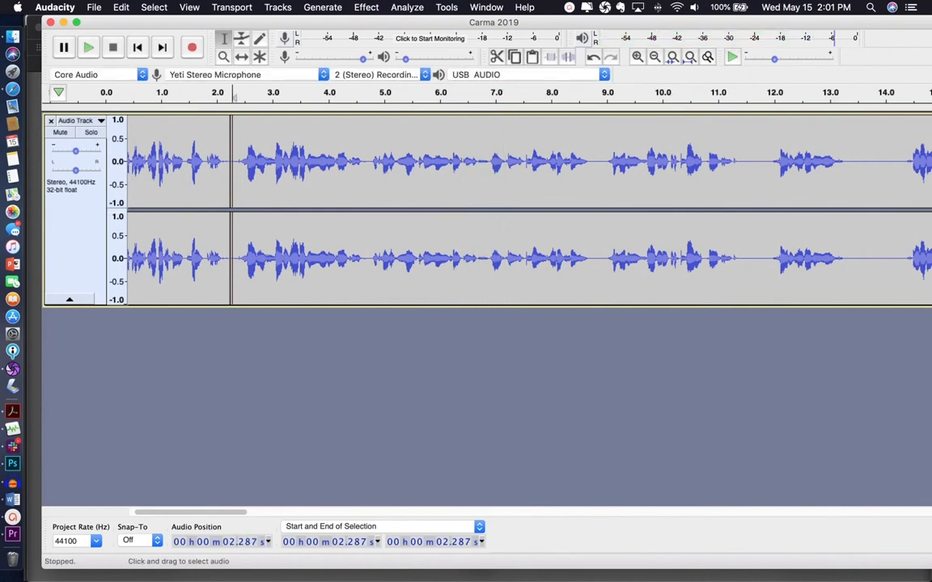
pyautogui.moveTo(480, 177); pyautogui.dragTo(490, 177)
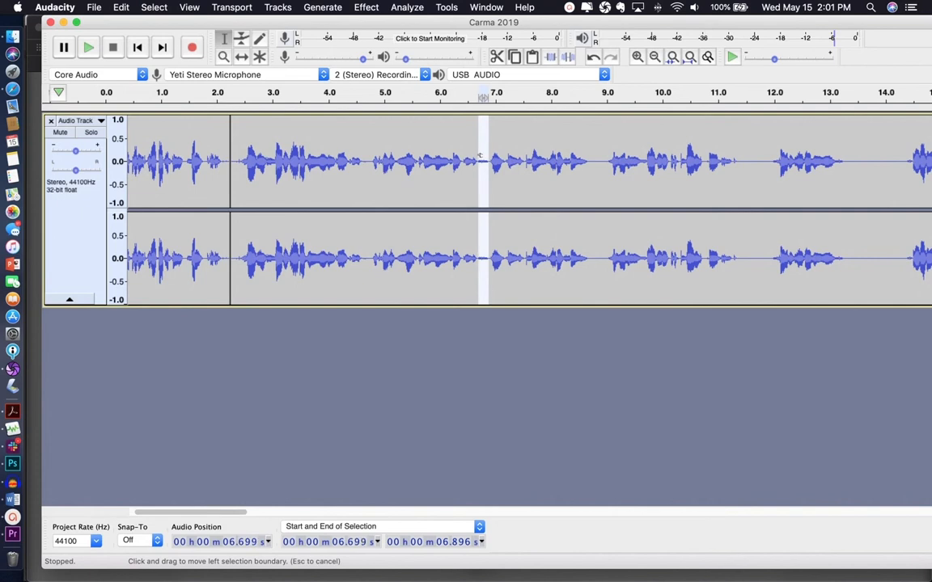
pyautogui.click(308, 8)
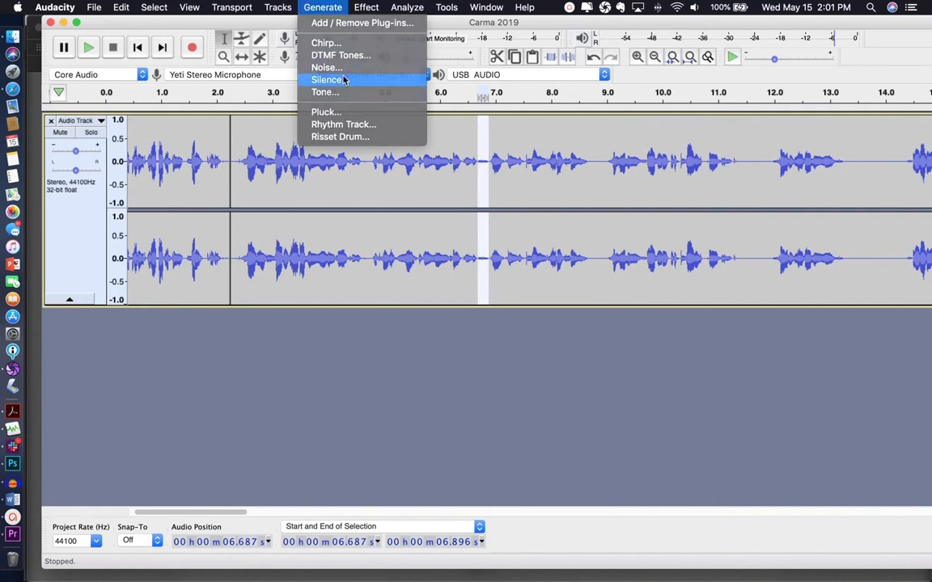
pyautogui.click(348, 79)
pyautogui.click(614, 331)
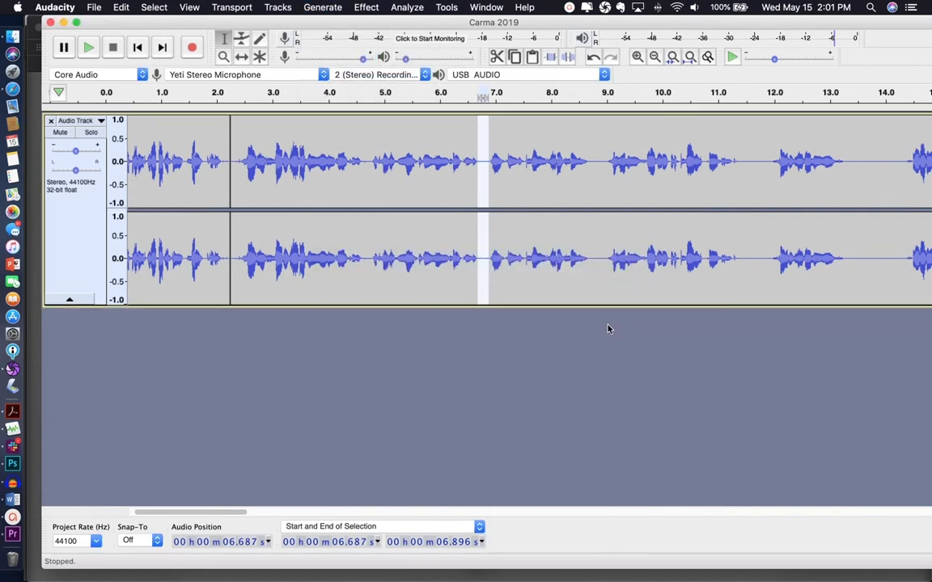
# Listen from about 8 seconds and delete the short pause from about 8.81 to 9.0 seconds.
pyautogui.click(618, 93)
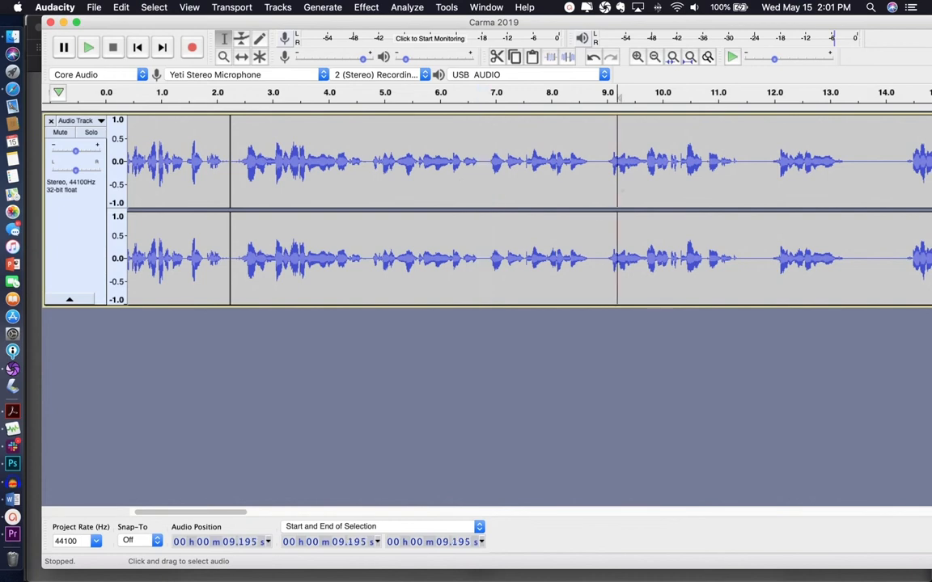
pyautogui.click(549, 94)
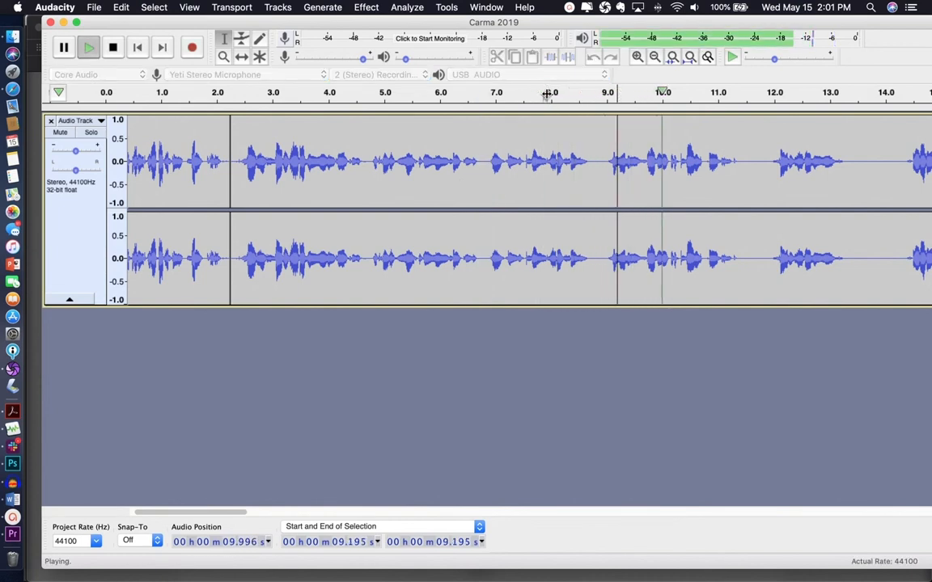
pyautogui.press('space')
pyautogui.moveTo(597, 190); pyautogui.dragTo(607, 234)
pyautogui.press('Delete')
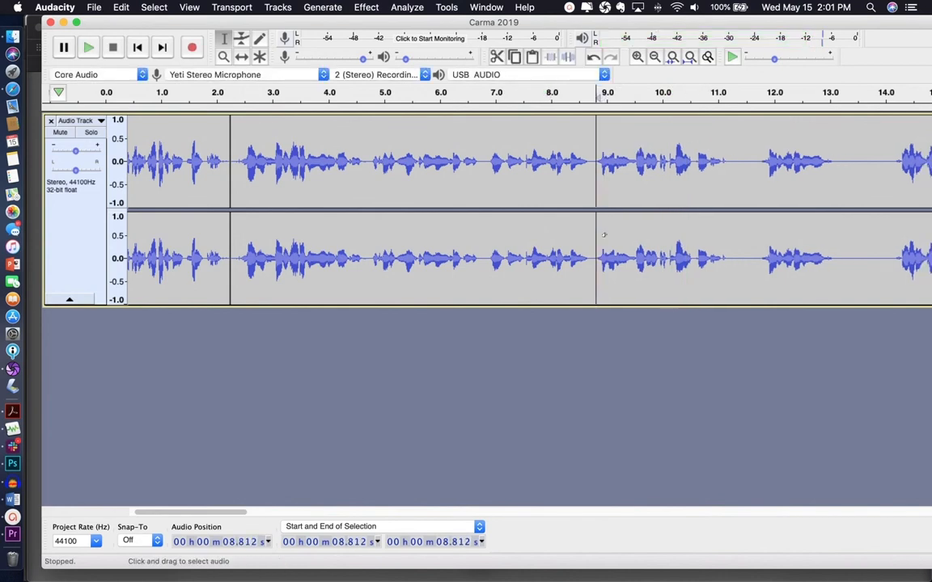
# Listen from about 7.8 seconds and delete part of the pause from 11.262 to about 11.7 seconds.
pyautogui.click(538, 98)
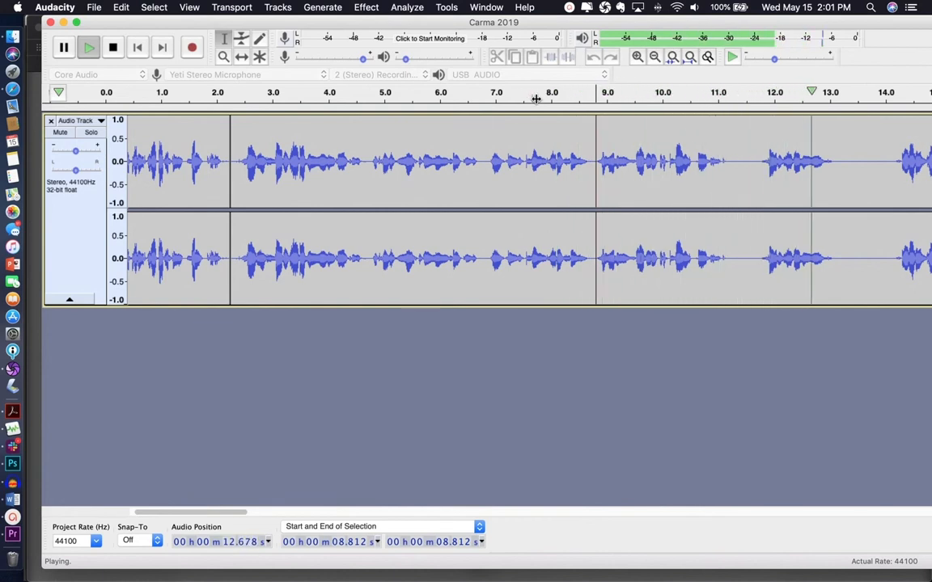
pyautogui.press('space')
pyautogui.moveTo(757, 212); pyautogui.dragTo(732, 213)
pyautogui.press('Delete')
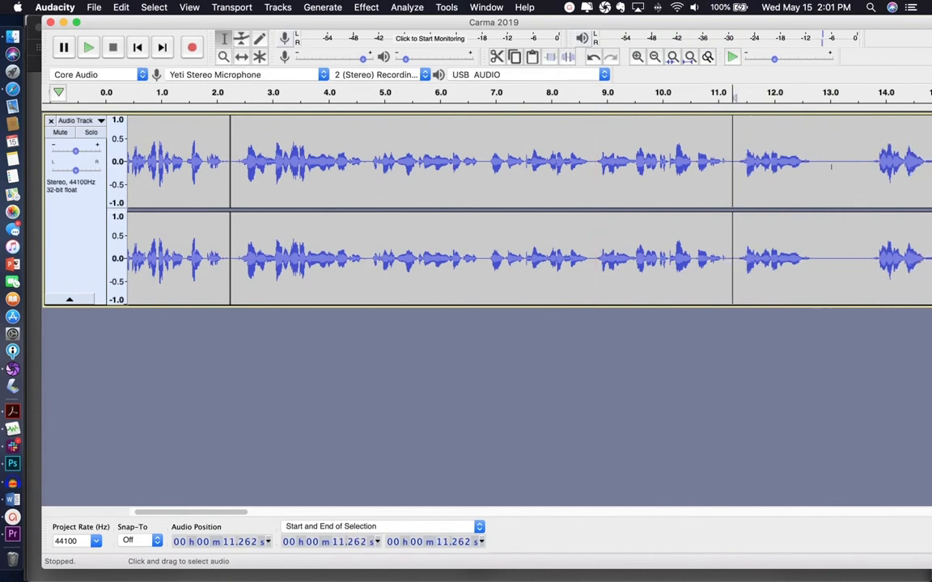
# Delete the silent gap from 12.794 to 13.700 seconds and listen back from about 10.5 seconds.
pyautogui.moveTo(819, 231); pyautogui.dragTo(868, 246)
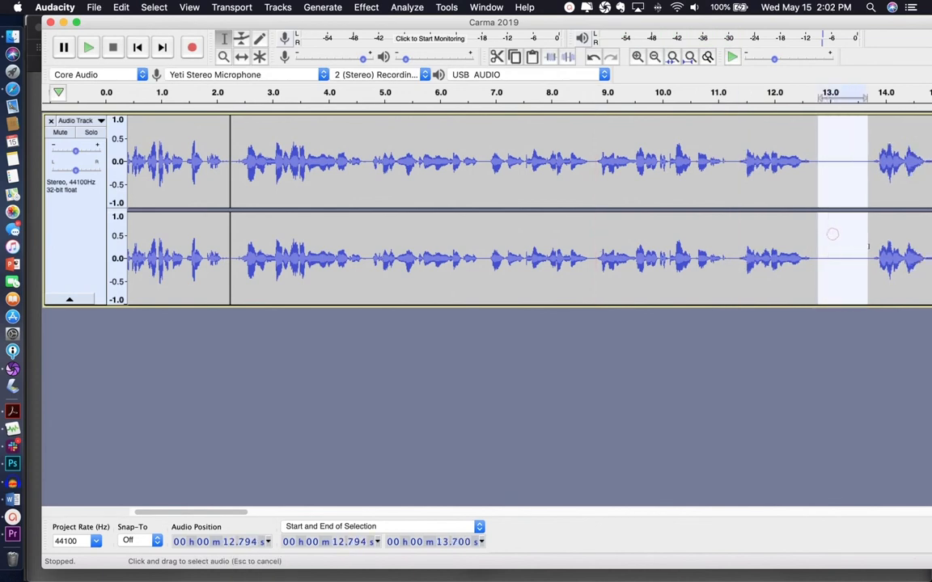
pyautogui.press('Delete')
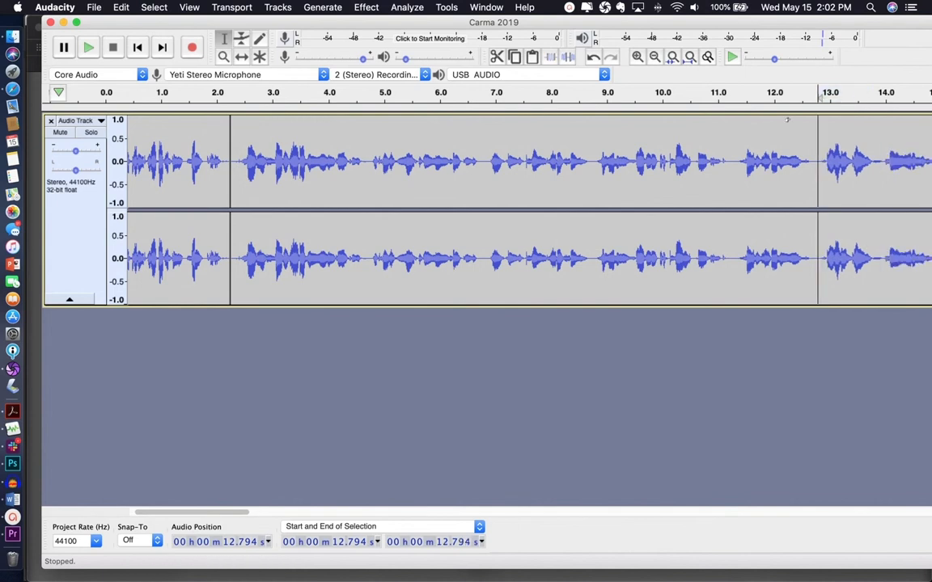
pyautogui.click(688, 93)
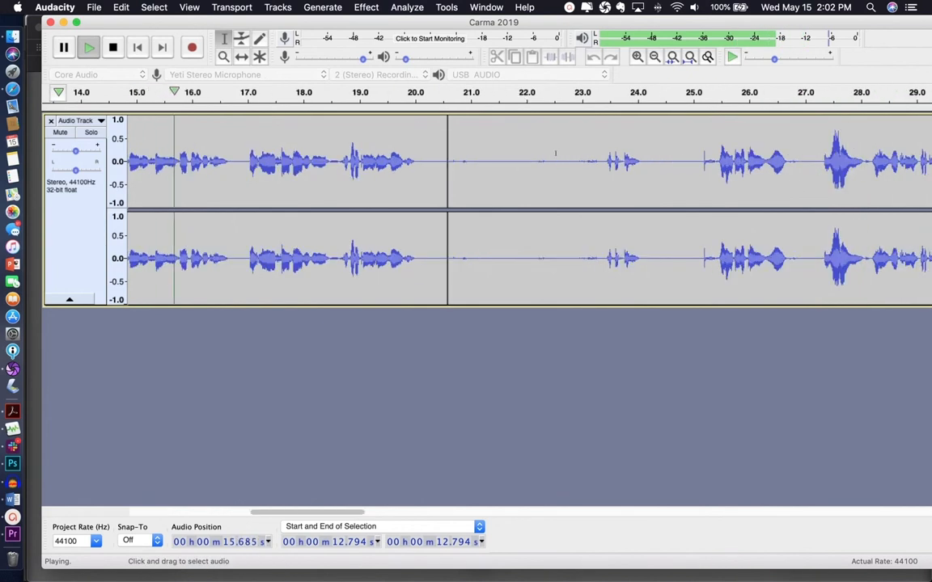
pyautogui.press('space')
# Split the clip at 11.297 and 12.759 seconds, then play the isolated phrase between the two splits.
pyautogui.hscroll(-8, 557, 156)
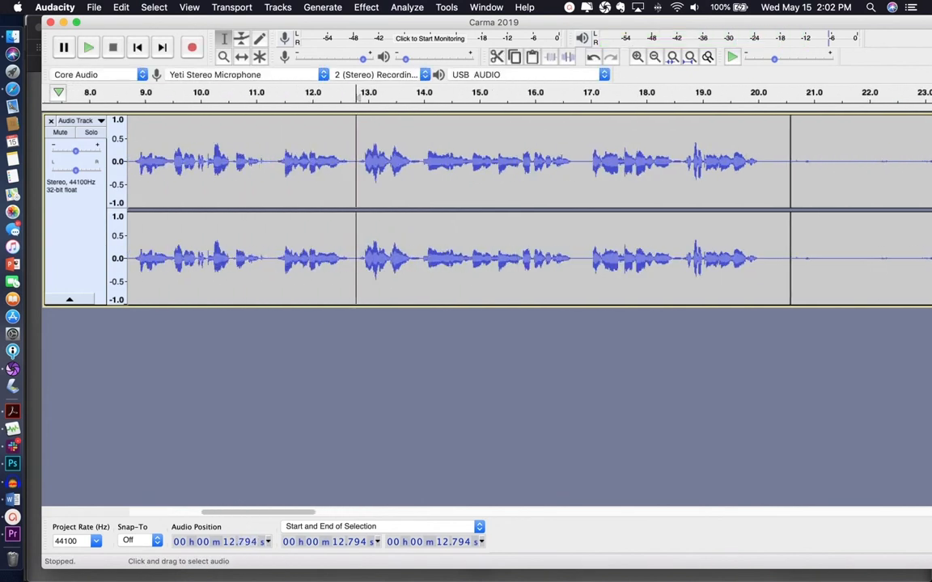
pyautogui.click(272, 161)
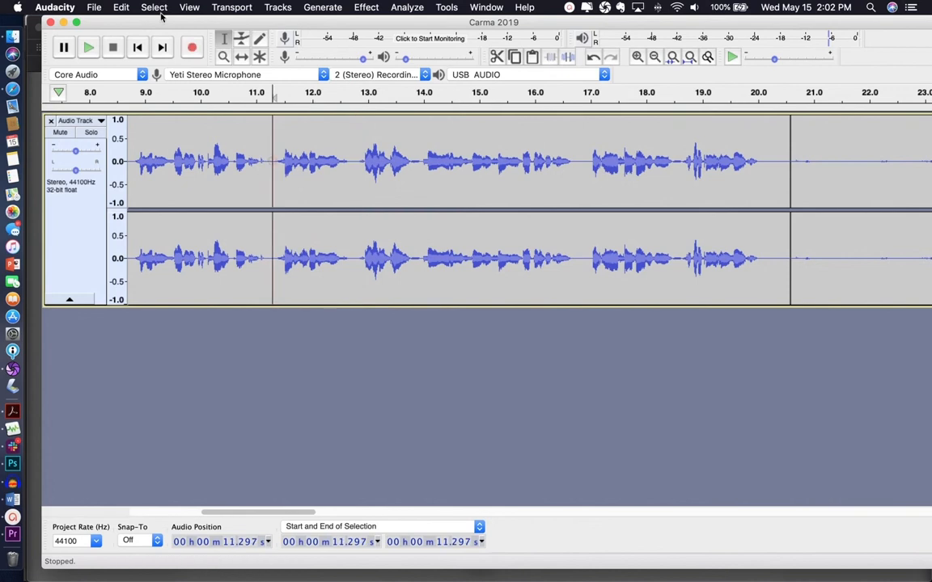
pyautogui.click(122, 8)
pyautogui.moveTo(142, 143)
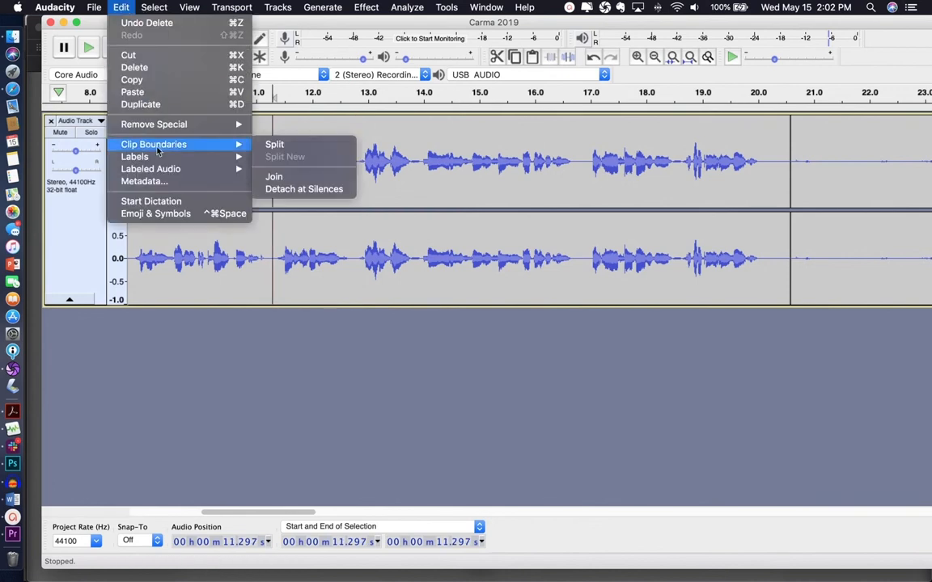
pyautogui.click(275, 144)
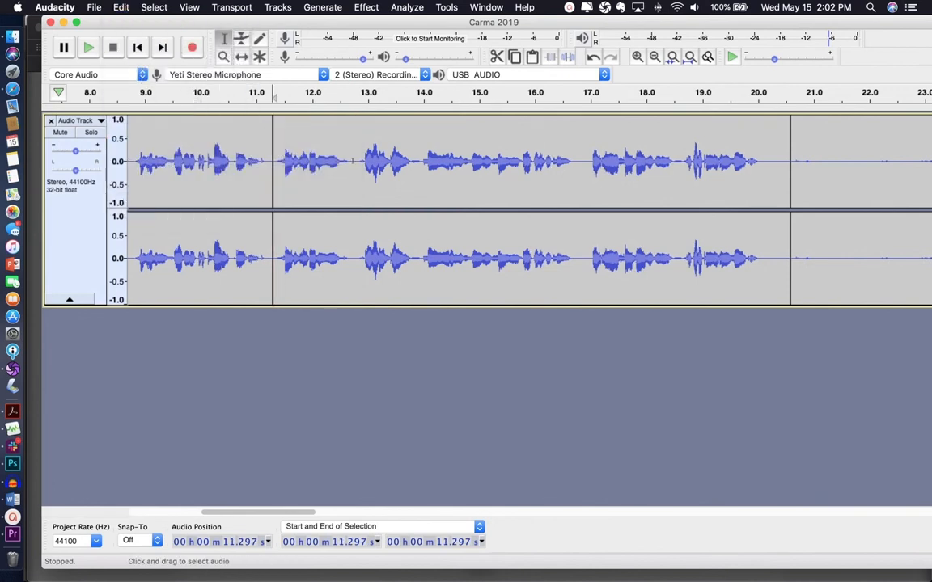
pyautogui.click(352, 161)
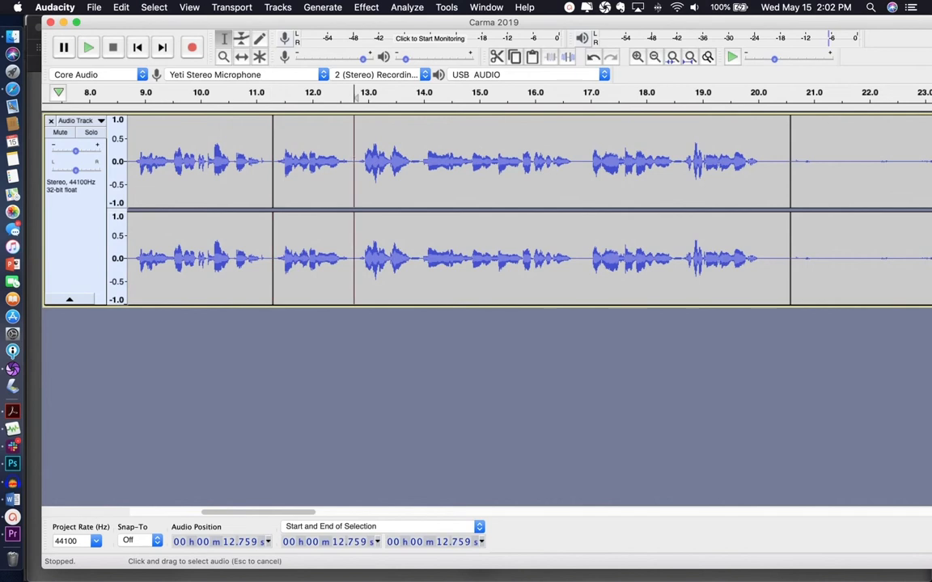
pyautogui.click(121, 8)
pyautogui.moveTo(154, 144)
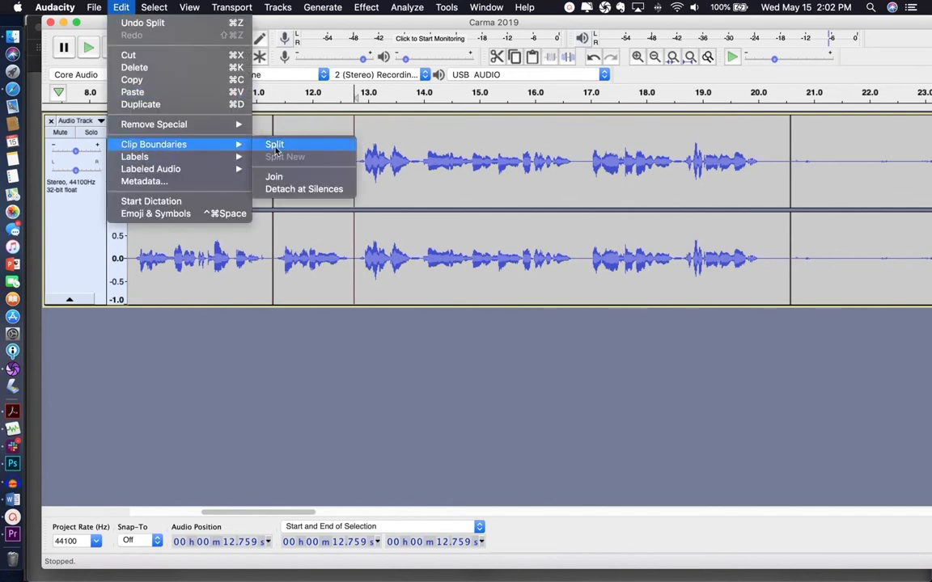
pyautogui.click(275, 145)
pyautogui.doubleClick(284, 128)
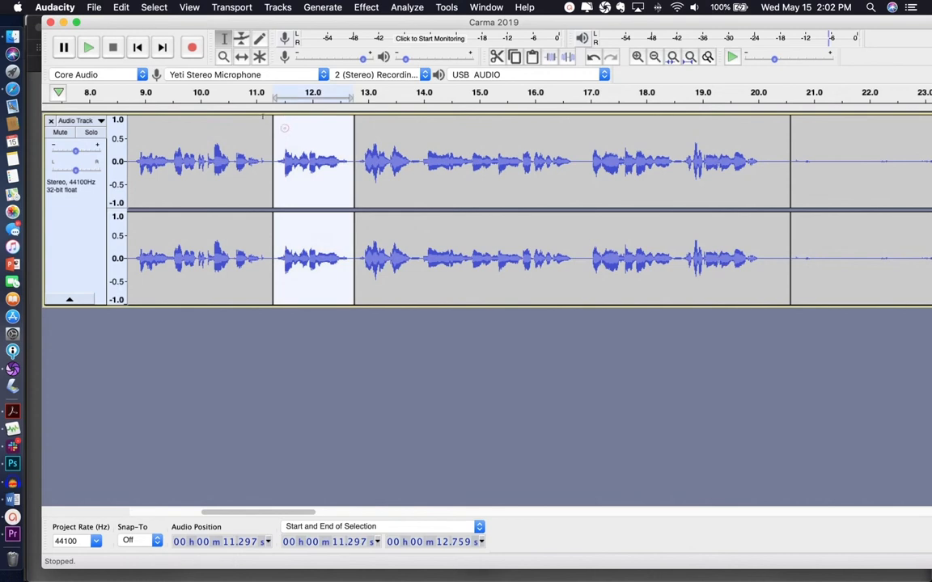
pyautogui.press('space')
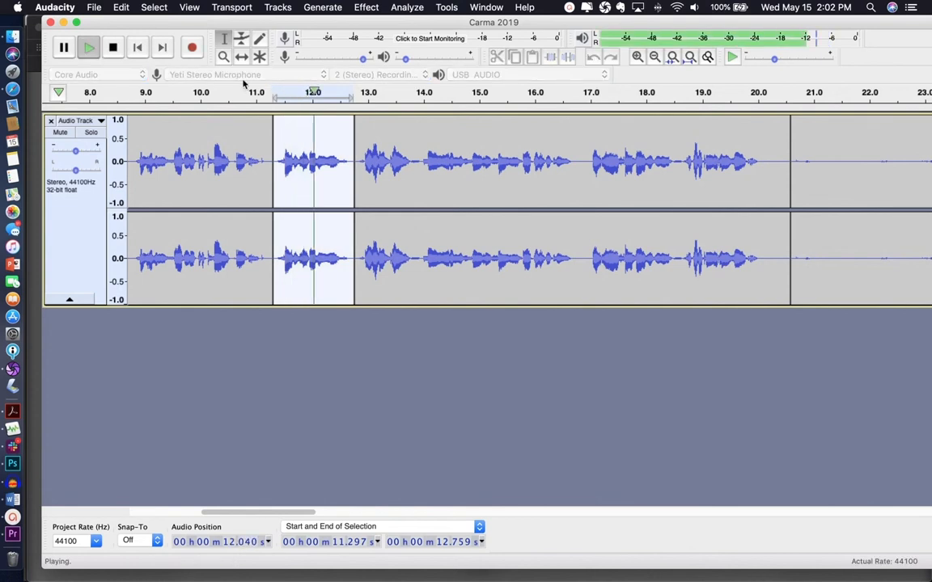
# Listen from about 12.9 seconds and replace the breath from 13.769 to 13.944 seconds with generated silence.
pyautogui.click(418, 141)
pyautogui.click(364, 106)
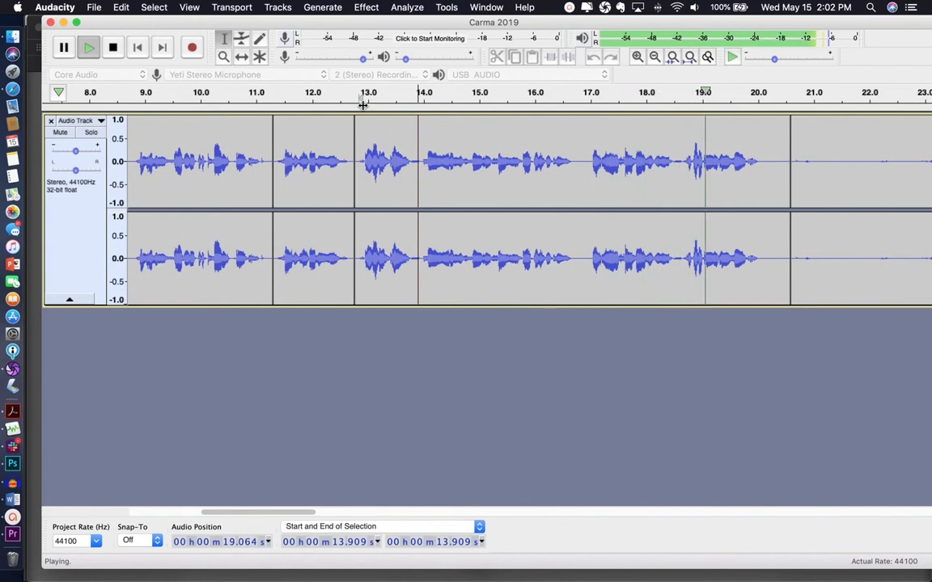
pyautogui.press('space')
pyautogui.moveTo(420, 170); pyautogui.dragTo(411, 174)
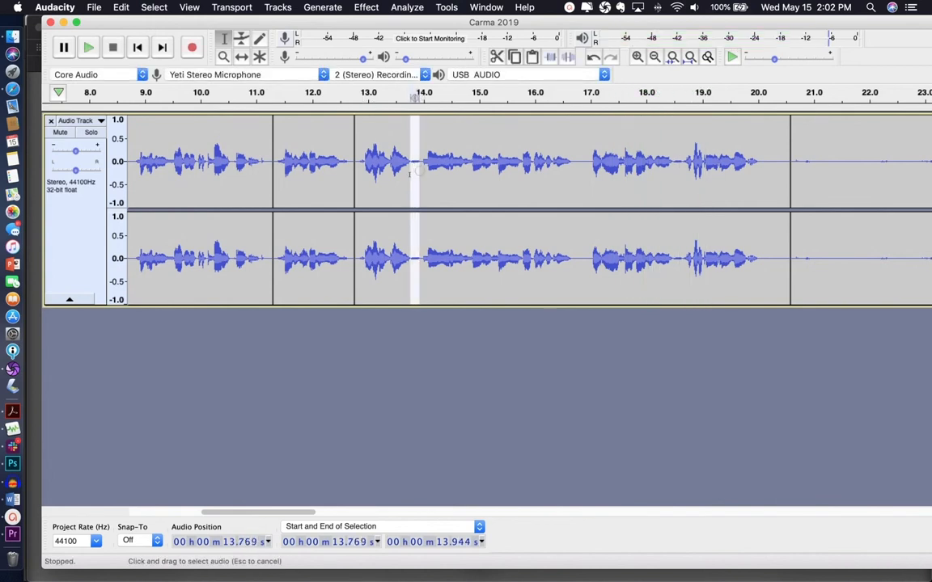
pyautogui.click(321, 8)
pyautogui.click(330, 80)
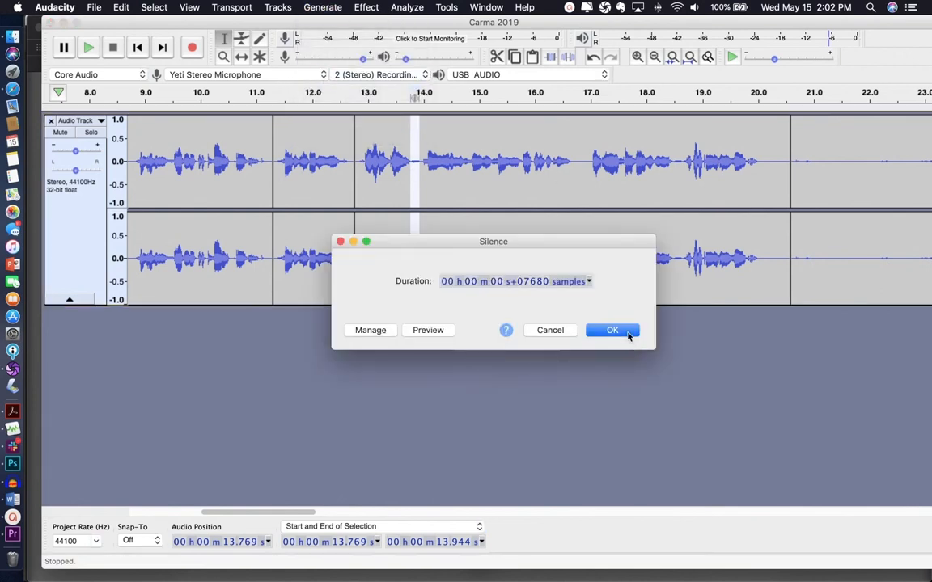
pyautogui.click(613, 331)
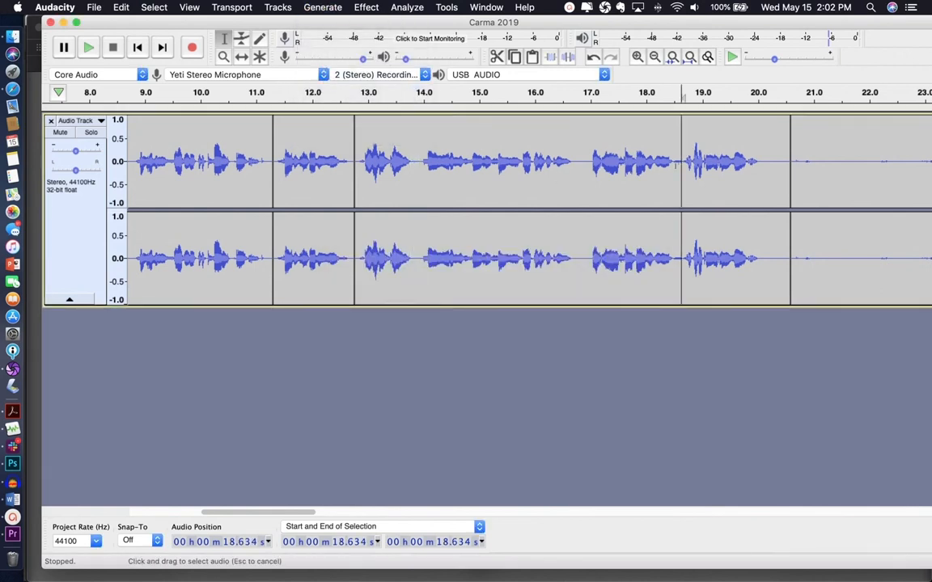
# Replace the breath from 18.471 to 18.634 seconds with generated silence.
pyautogui.moveTo(679, 168); pyautogui.dragTo(673, 170)
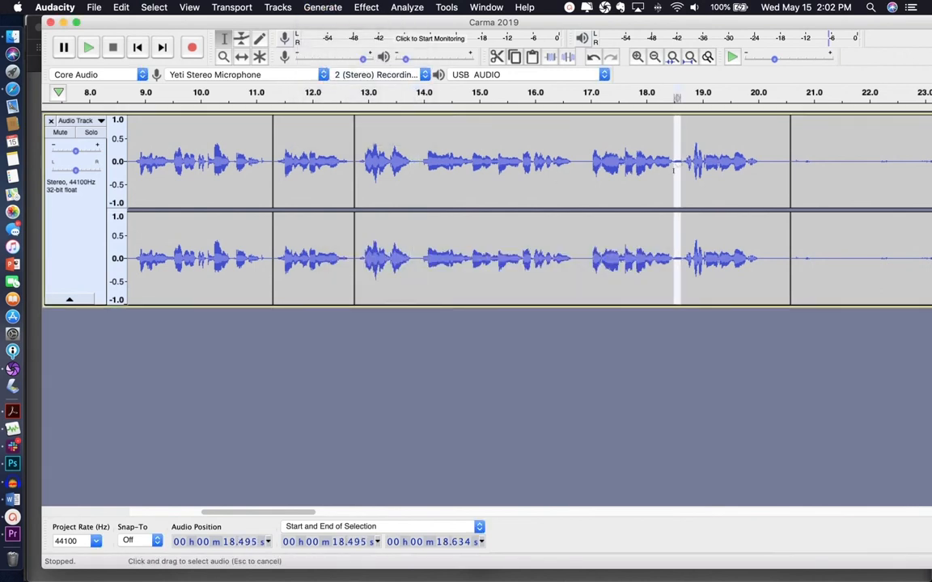
pyautogui.click(336, 7)
pyautogui.click(348, 79)
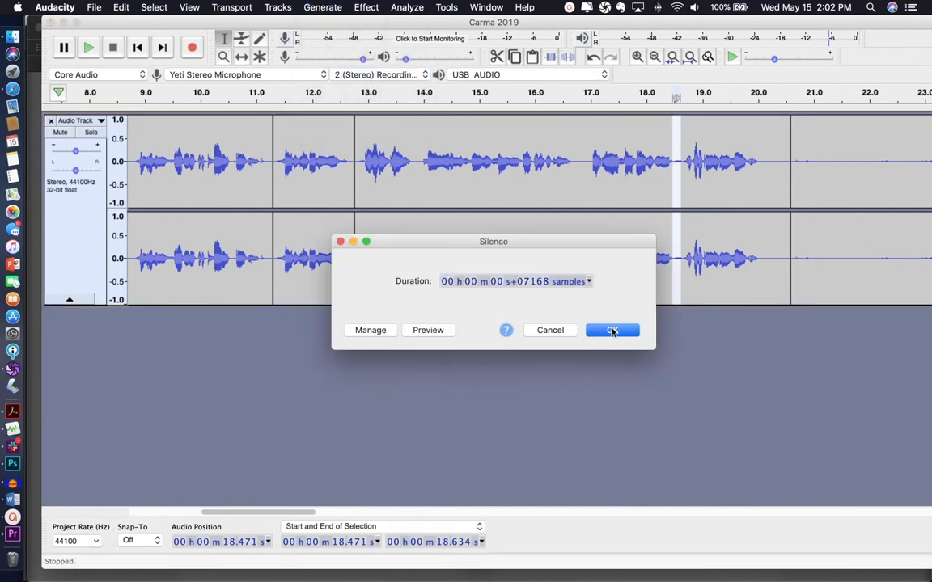
pyautogui.click(613, 332)
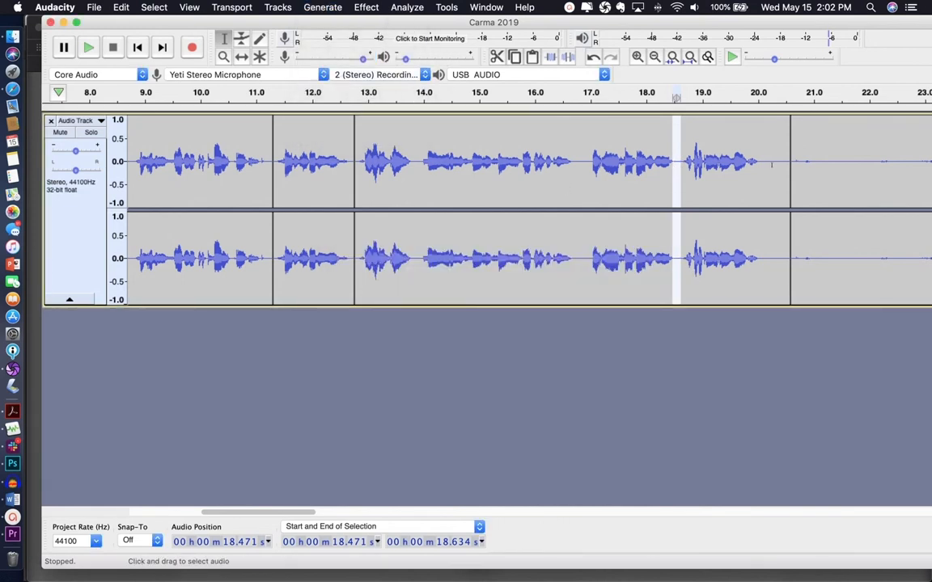
# Shorten the pause before the words at about 17 seconds by deleting from 16.742 to 16.904 seconds.
pyautogui.hscroll(3, 771, 165)
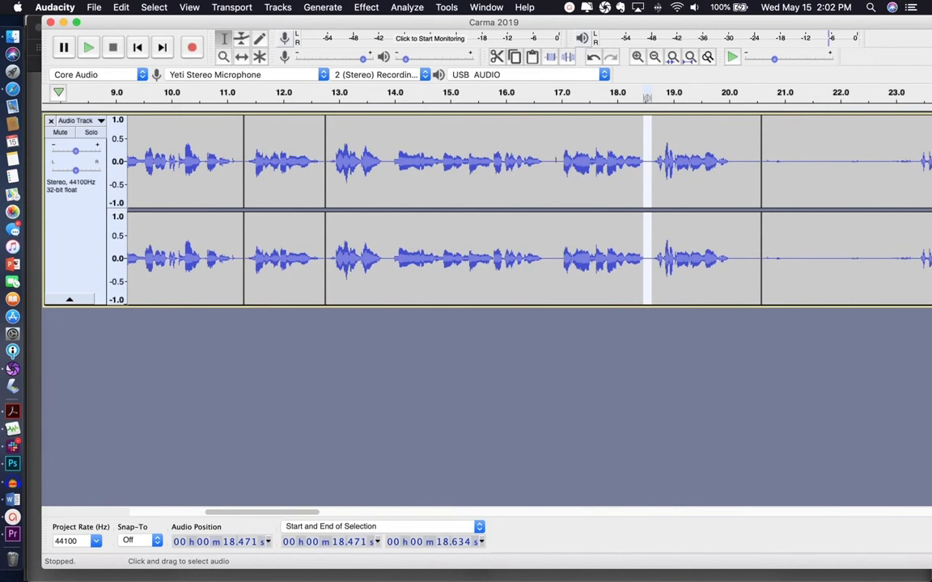
pyautogui.moveTo(556, 186); pyautogui.dragTo(551, 186)
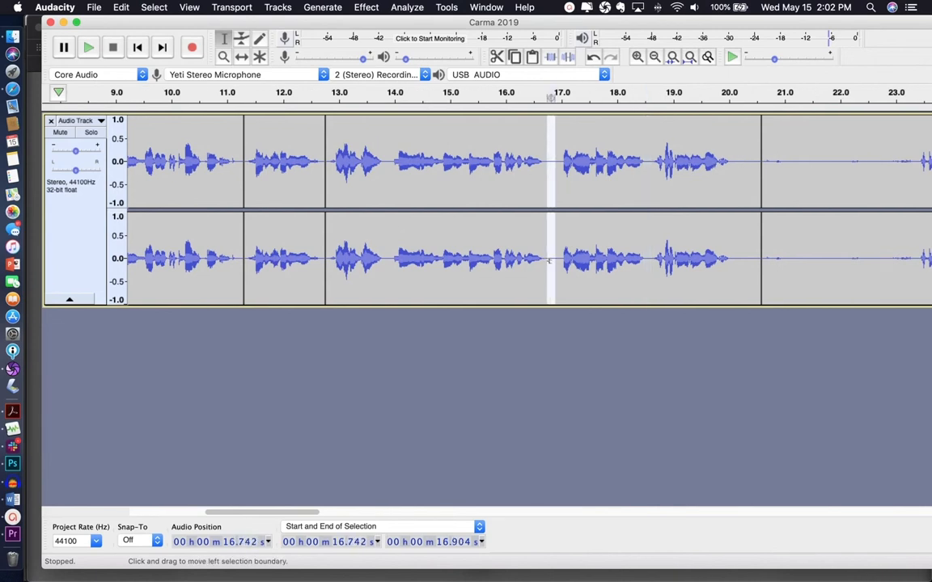
pyautogui.press('Delete')
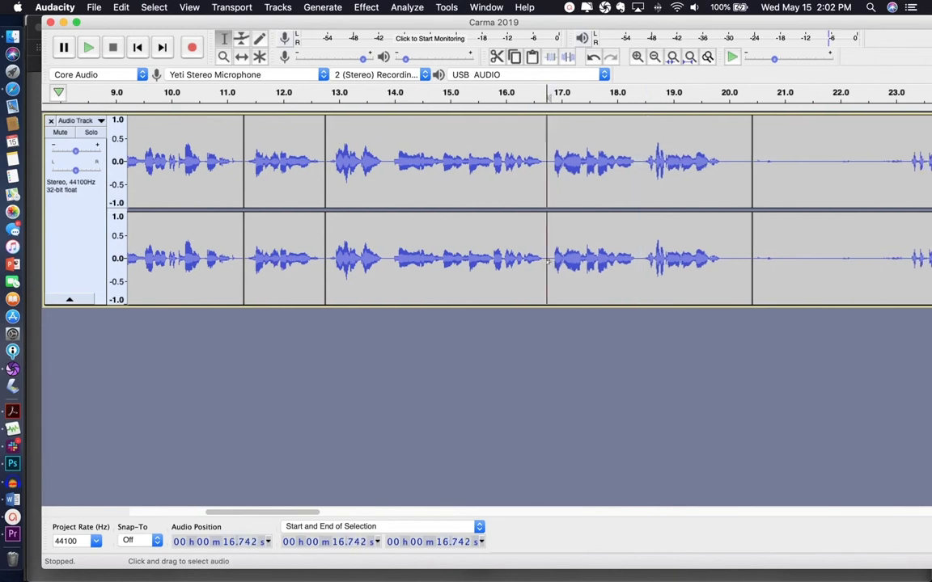
# Listen from about 13.4 seconds and trim the same pause further, deleting from 16.718 to 16.823 seconds.
pyautogui.click(364, 94)
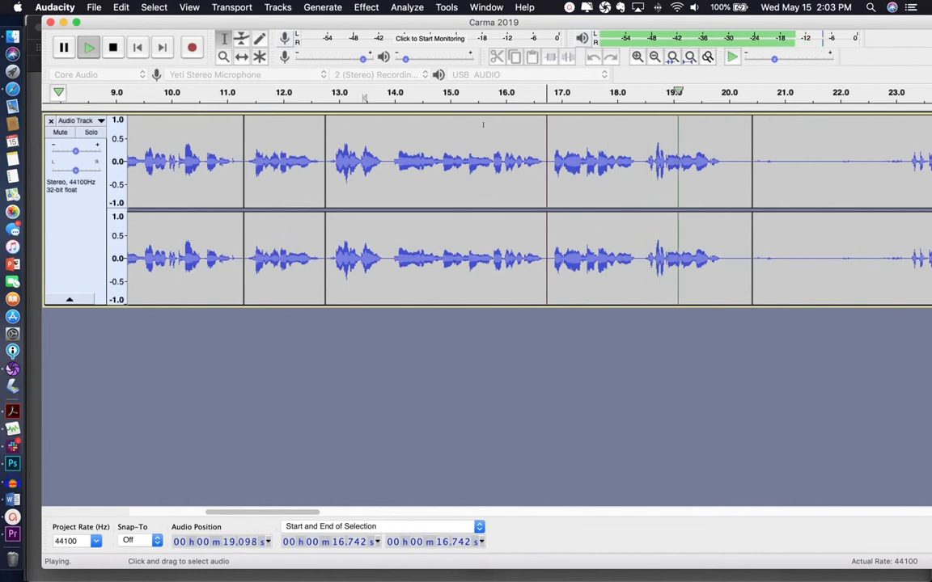
pyautogui.press('space')
pyautogui.moveTo(551, 150); pyautogui.dragTo(546, 152)
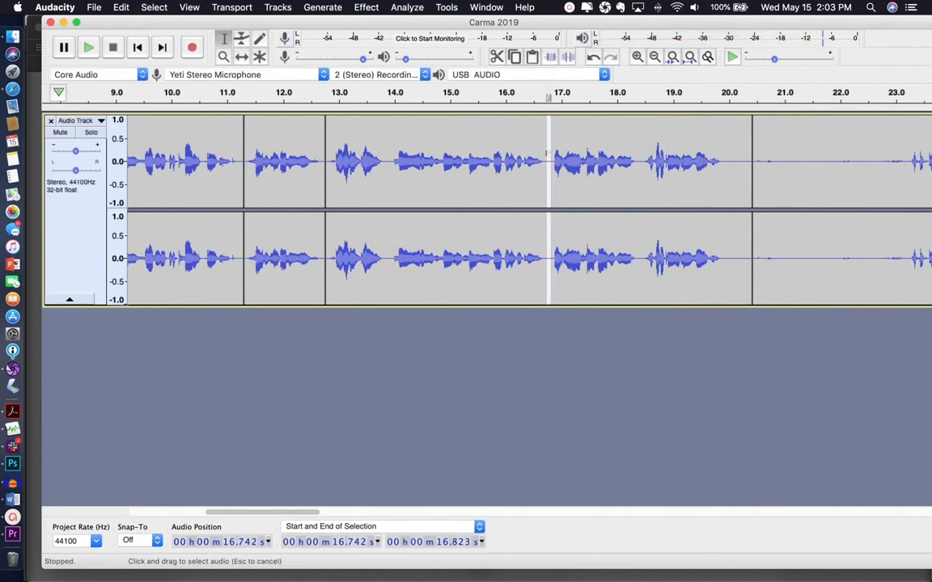
pyautogui.press('Delete')
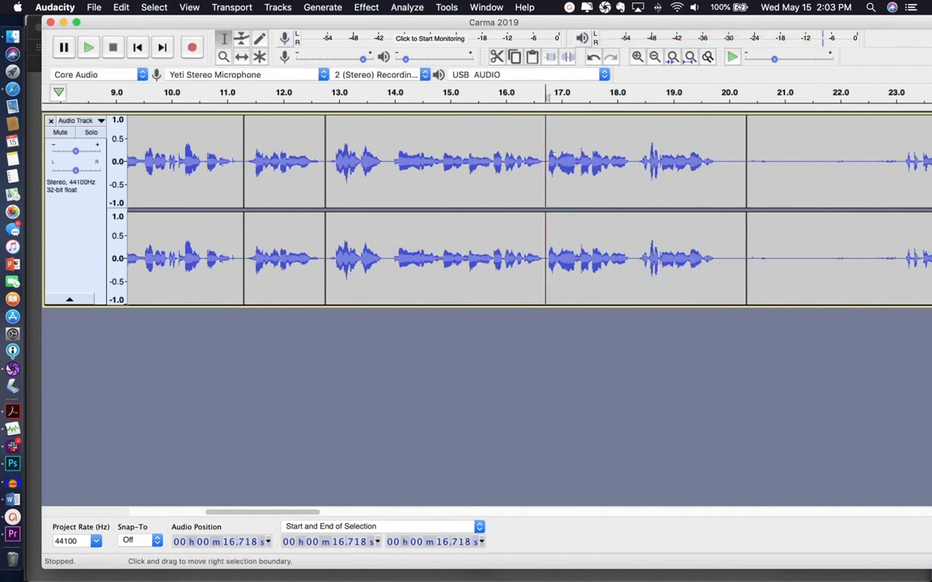
# Tighten two short pauses by deleting from 18.239 to 18.321 seconds and from 13.851 to 13.944 seconds.
pyautogui.moveTo(635, 154); pyautogui.dragTo(632, 180)
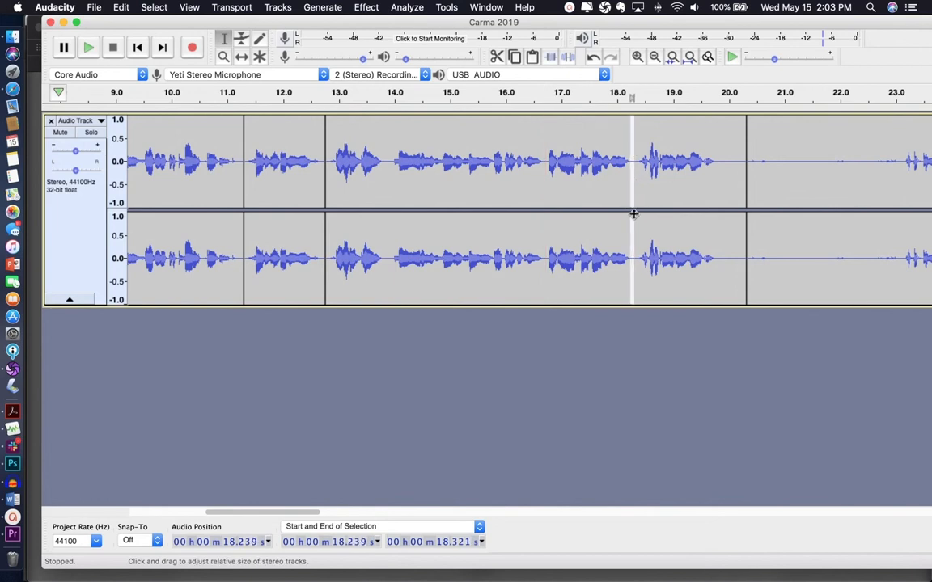
pyautogui.press('Delete')
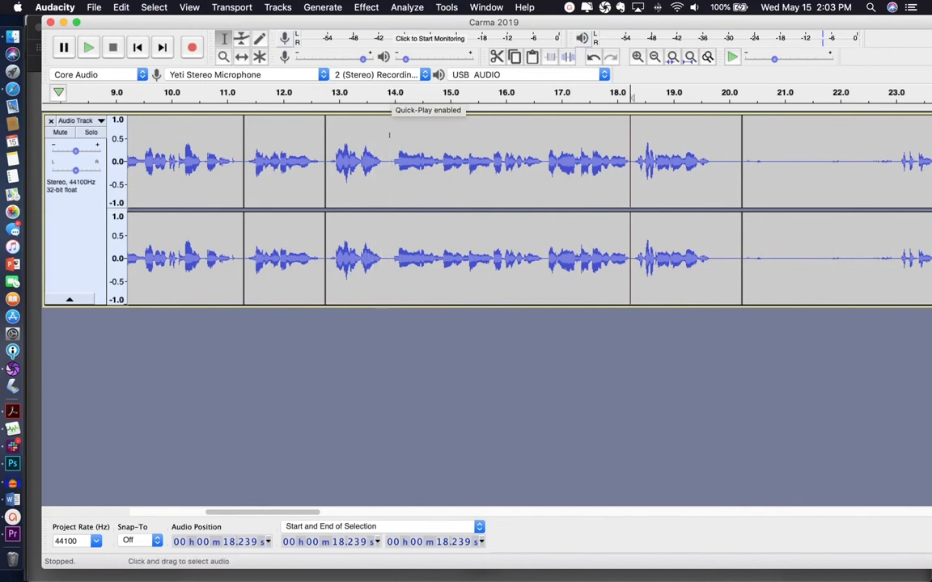
pyautogui.moveTo(391, 152); pyautogui.dragTo(386, 192)
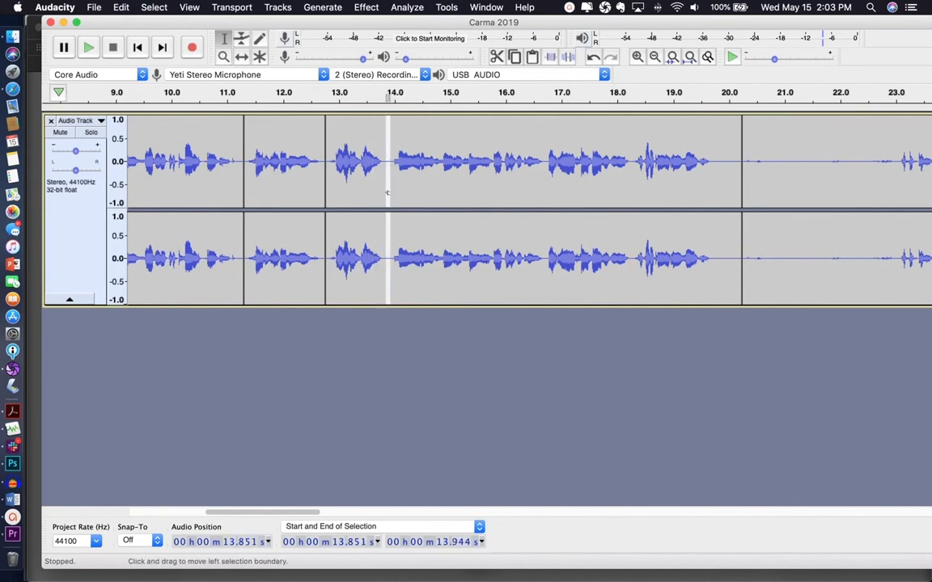
pyautogui.press('Delete')
# Listen from about 12.9 seconds and delete the silence from 19.656 seconds to the clip boundary at about 20.1 seconds.
pyautogui.click(334, 110)
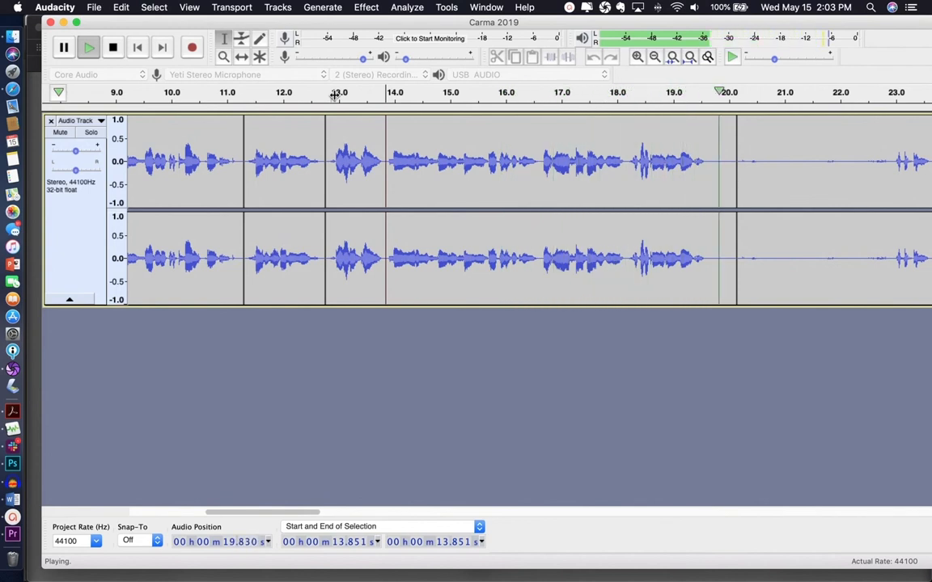
pyautogui.press('space')
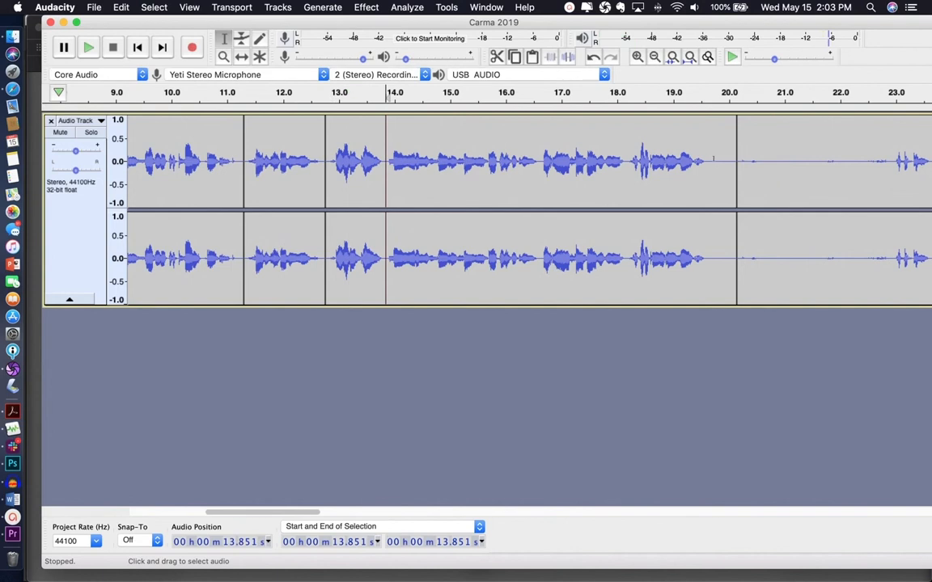
pyautogui.moveTo(709, 159); pyautogui.dragTo(735, 196)
pyautogui.press('Delete')
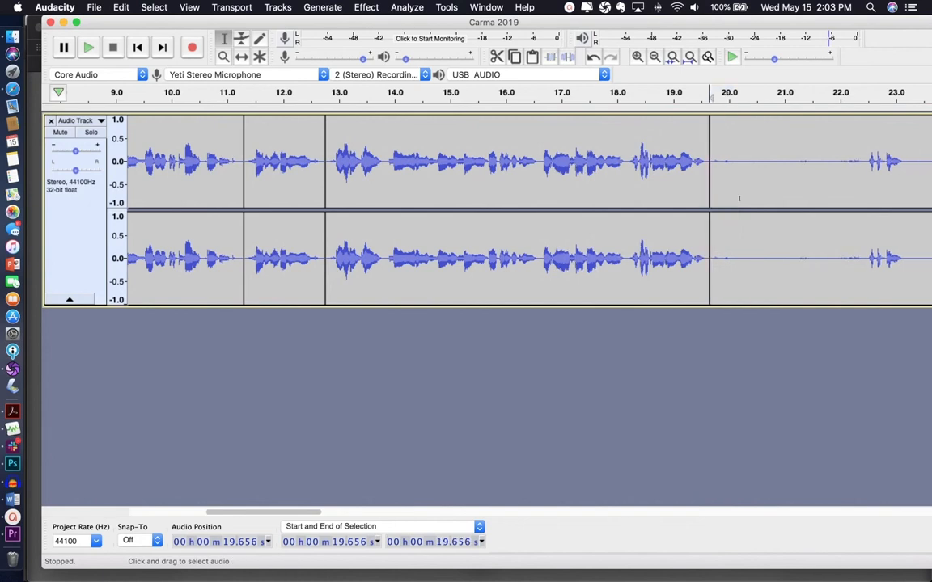
# Listen from about 22.5 seconds and delete the pause and stray words from 19.714 to 24.485 seconds.
pyautogui.moveTo(712, 159); pyautogui.dragTo(825, 227)
pyautogui.hscroll(10, 707, 223)
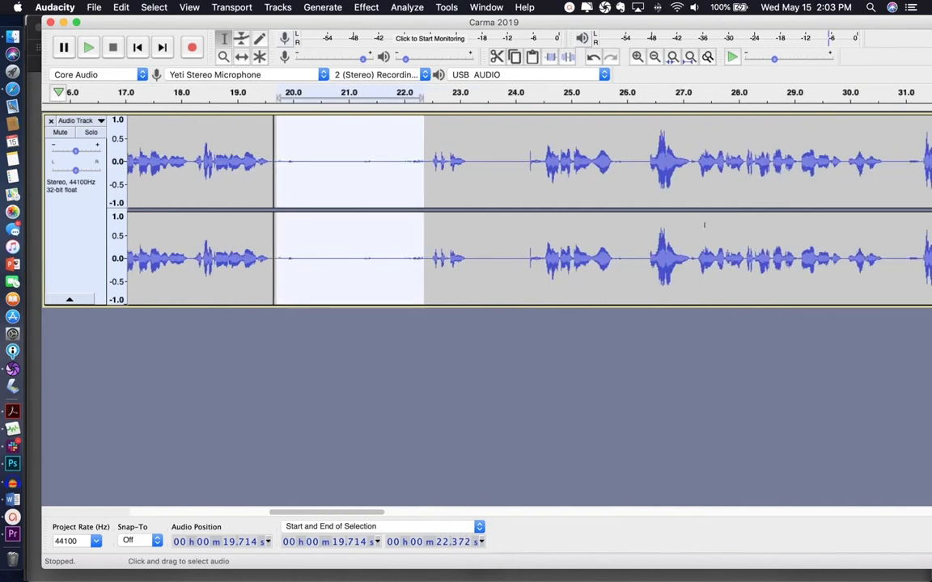
pyautogui.click(419, 95)
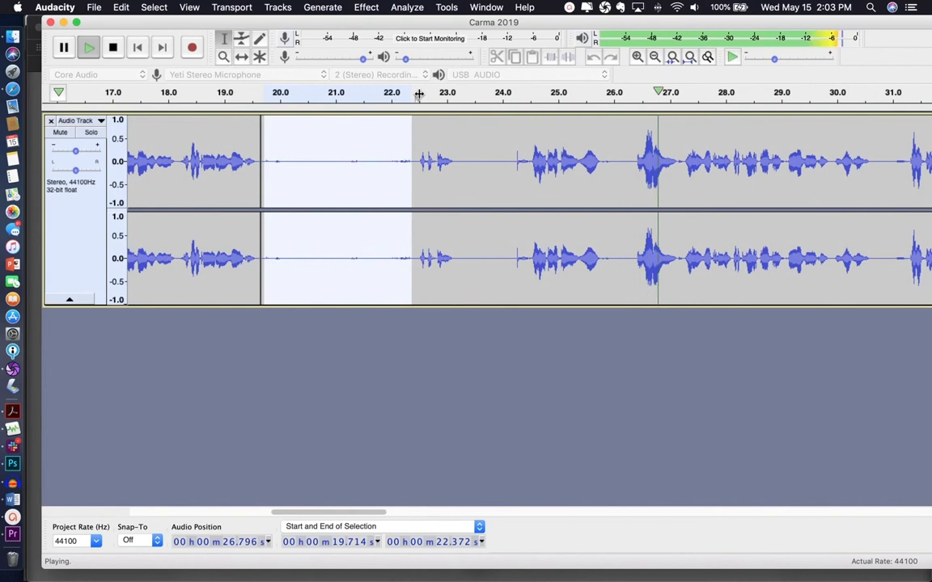
pyautogui.press('space')
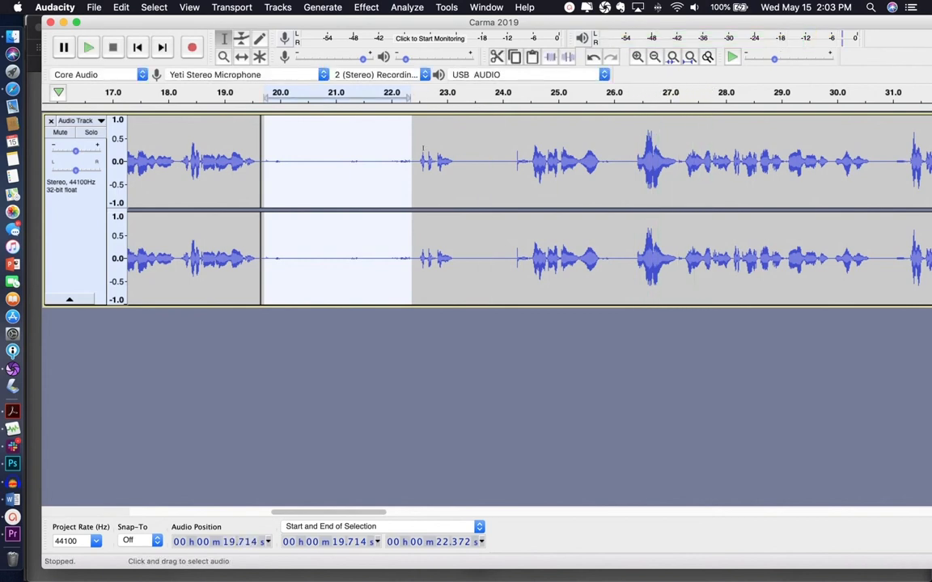
pyautogui.moveTo(409, 150); pyautogui.dragTo(526, 168)
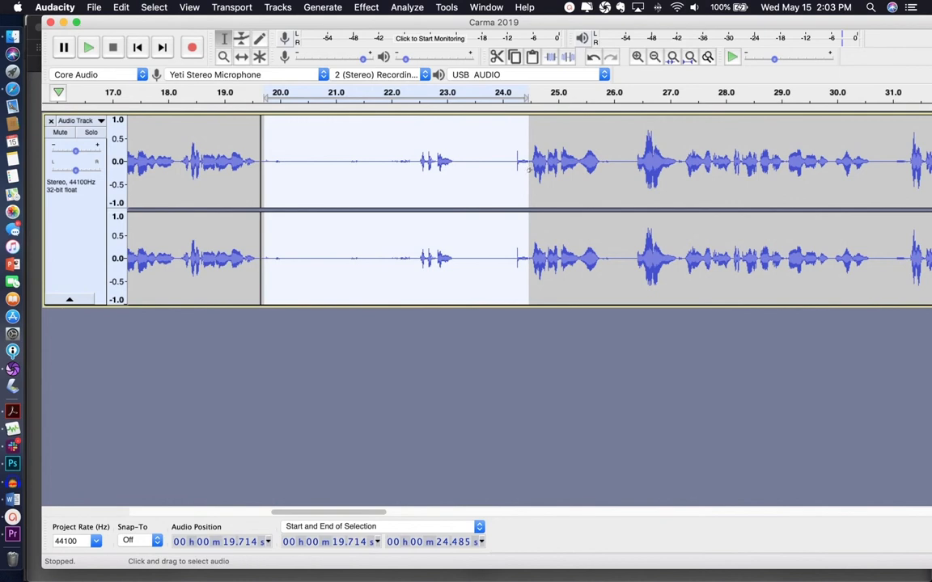
pyautogui.press('Delete')
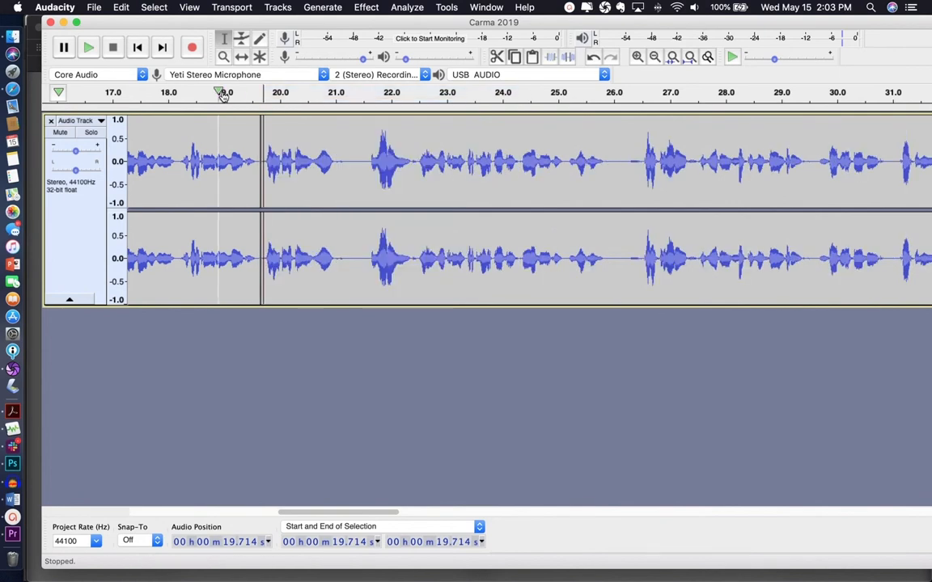
# Listen across the join from about 17.5 seconds and delete the pause from 21.037 to 21.583 seconds.
pyautogui.press('space')
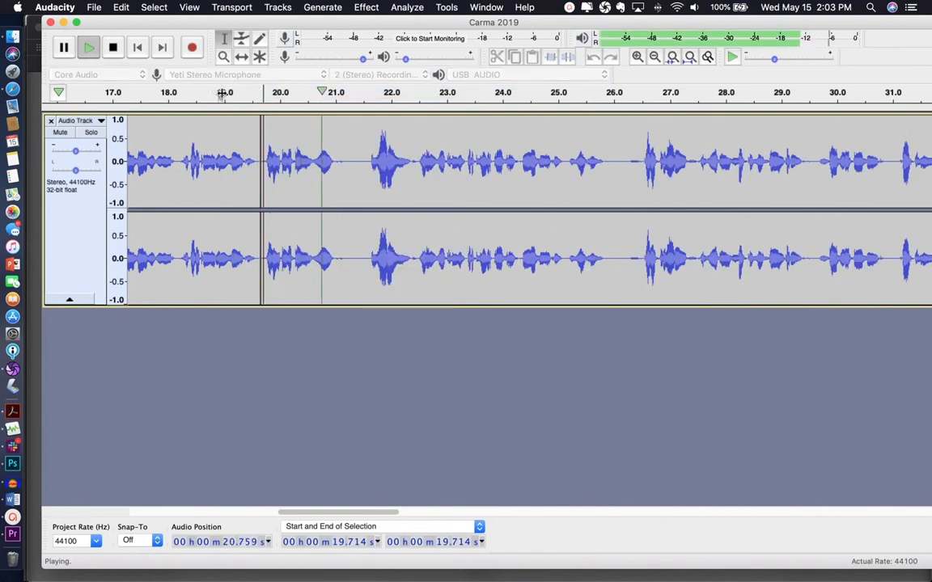
pyautogui.press('space')
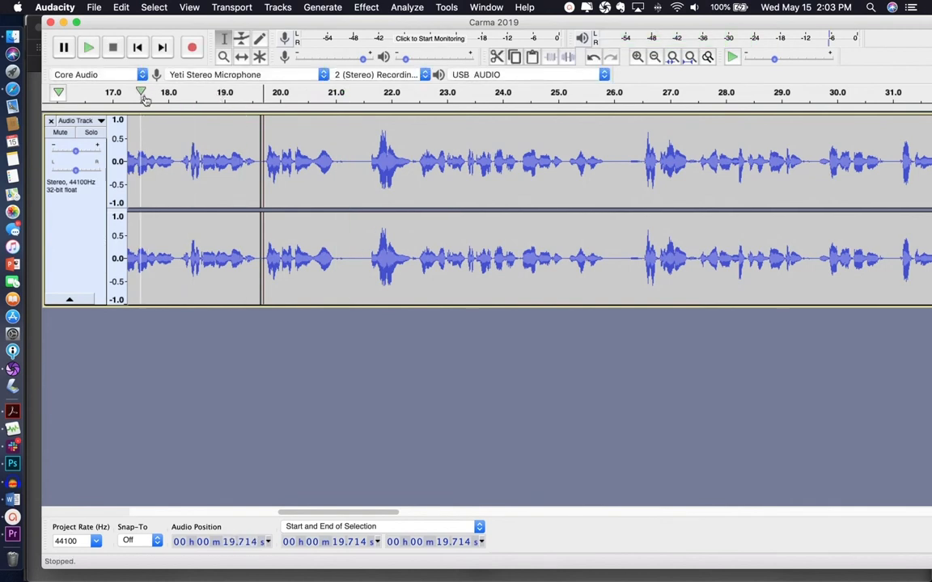
pyautogui.click(144, 96)
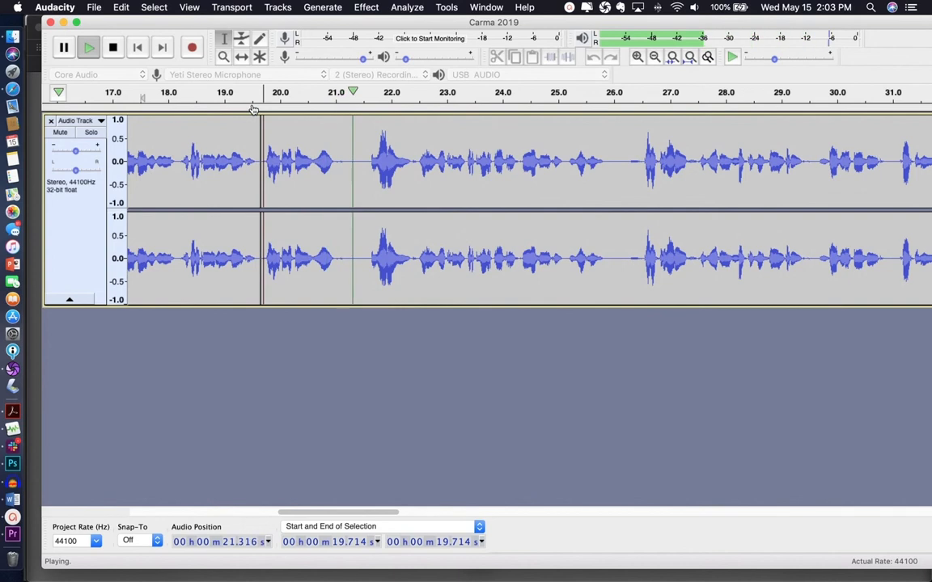
pyautogui.press('space')
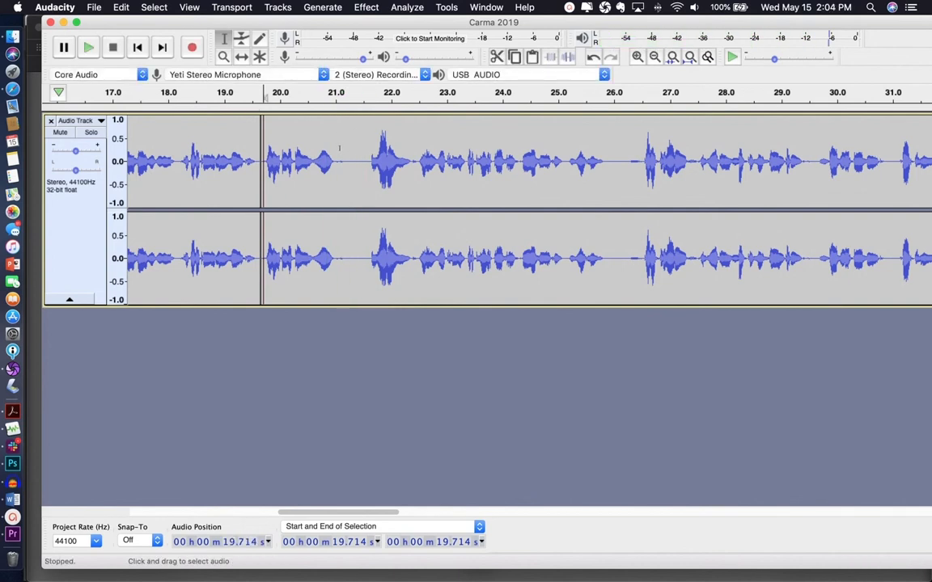
pyautogui.moveTo(339, 148); pyautogui.dragTo(367, 226)
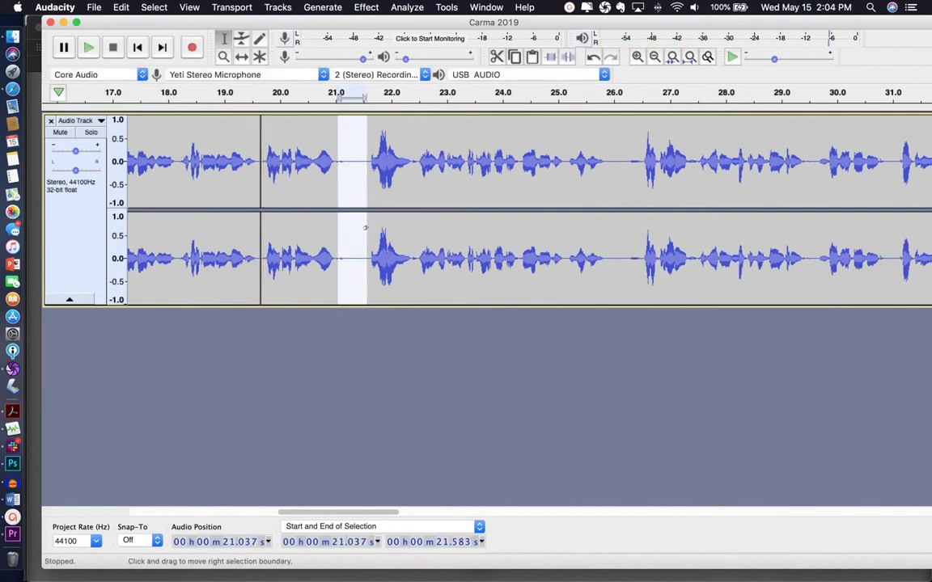
pyautogui.press('Delete')
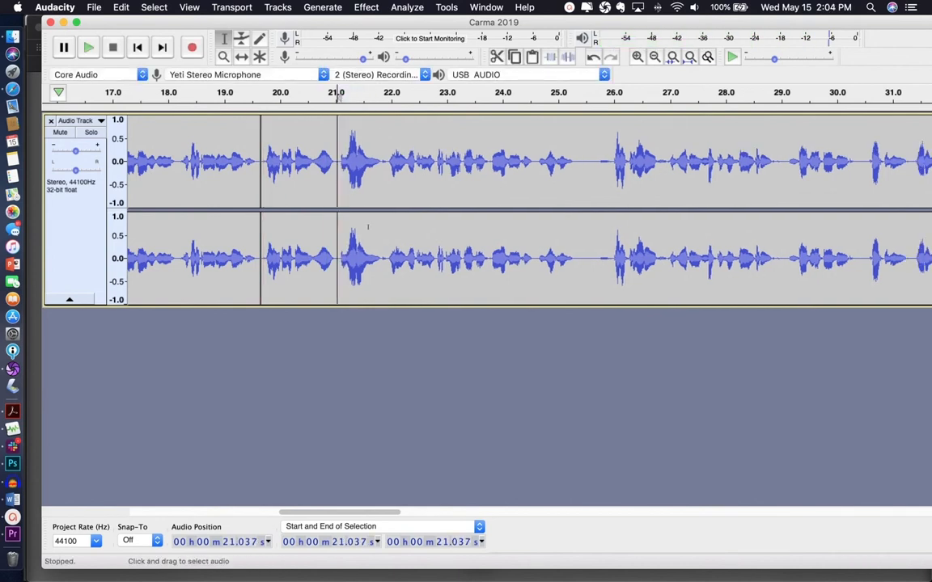
# Listen from about 18 seconds, silence the breath from 25.658 to 25.972 seconds, and delete the pause from about 25.4 to 25.972 seconds.
pyautogui.click(171, 94)
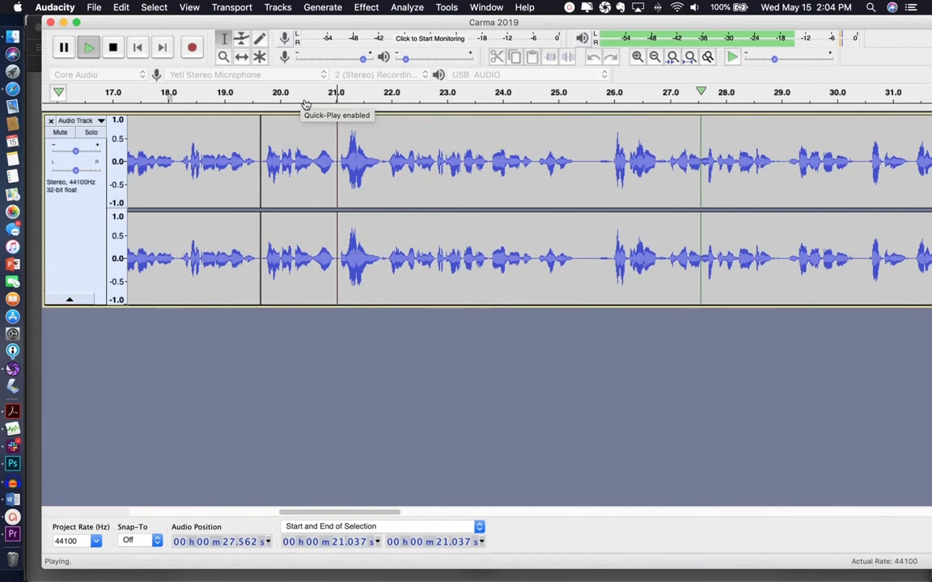
pyautogui.press('space')
pyautogui.hscroll(2, 445, 125)
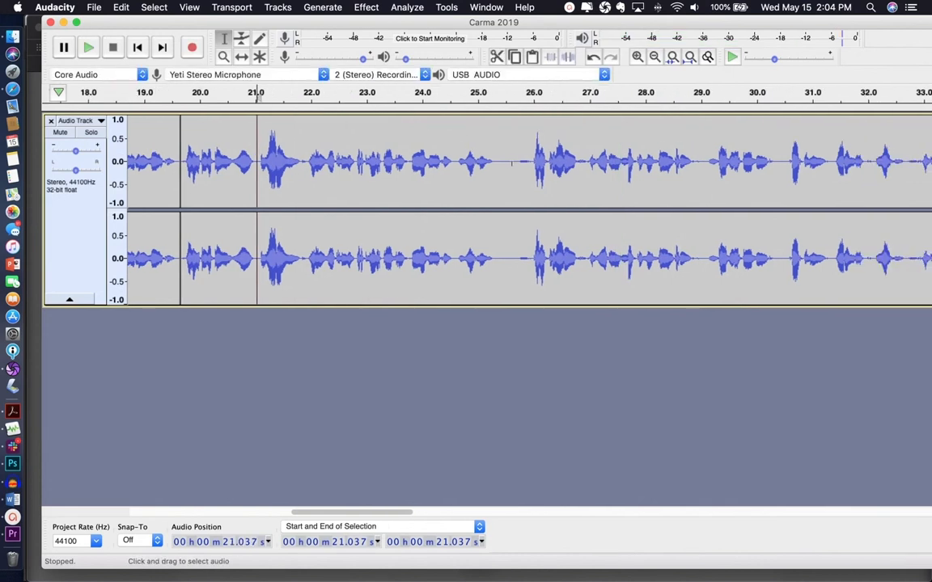
pyautogui.moveTo(514, 162); pyautogui.dragTo(529, 182)
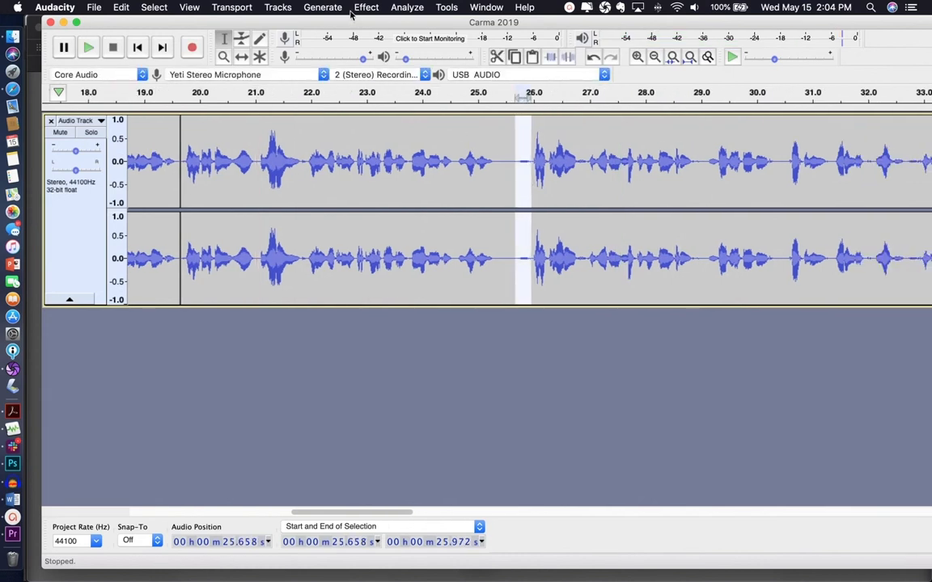
pyautogui.click(354, 9)
pyautogui.click(346, 82)
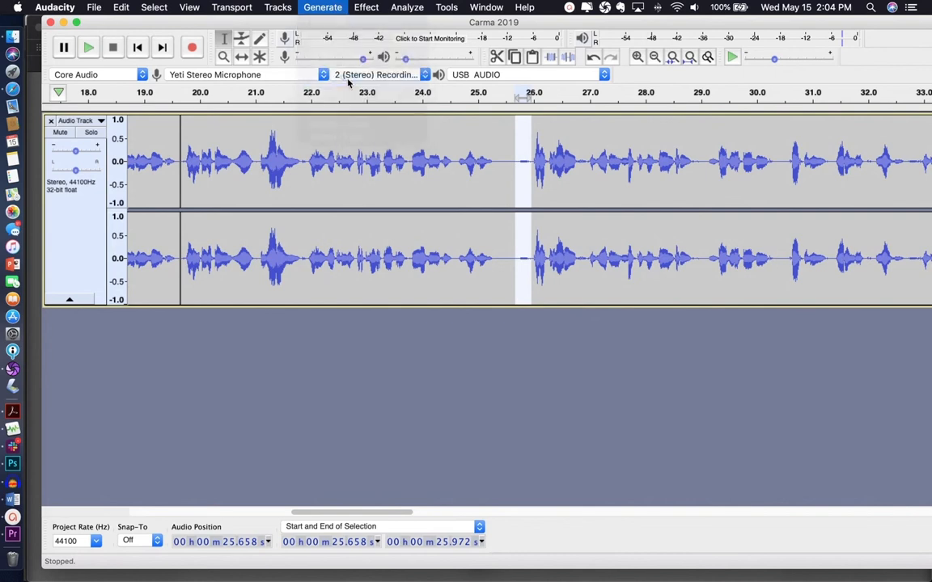
pyautogui.click(630, 326)
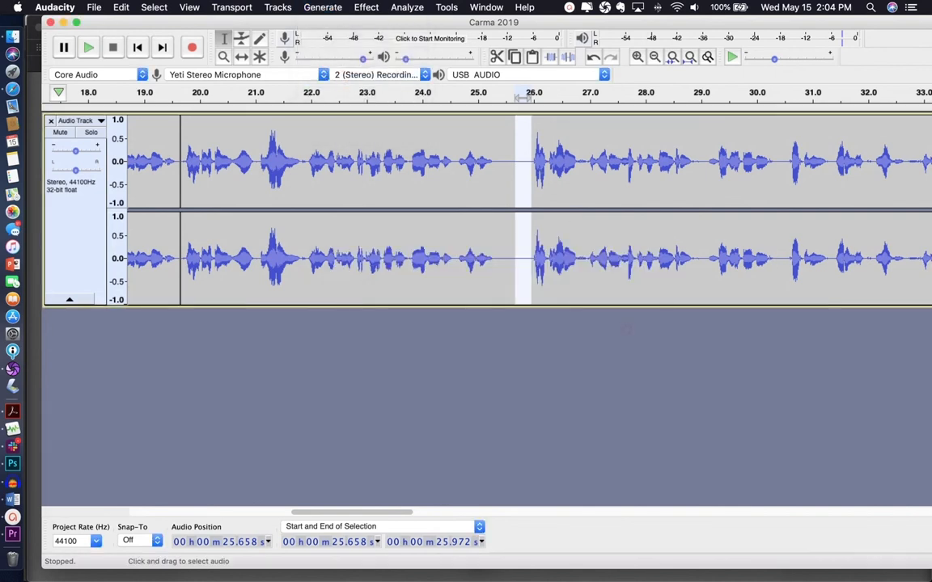
pyautogui.moveTo(515, 155); pyautogui.dragTo(501, 156)
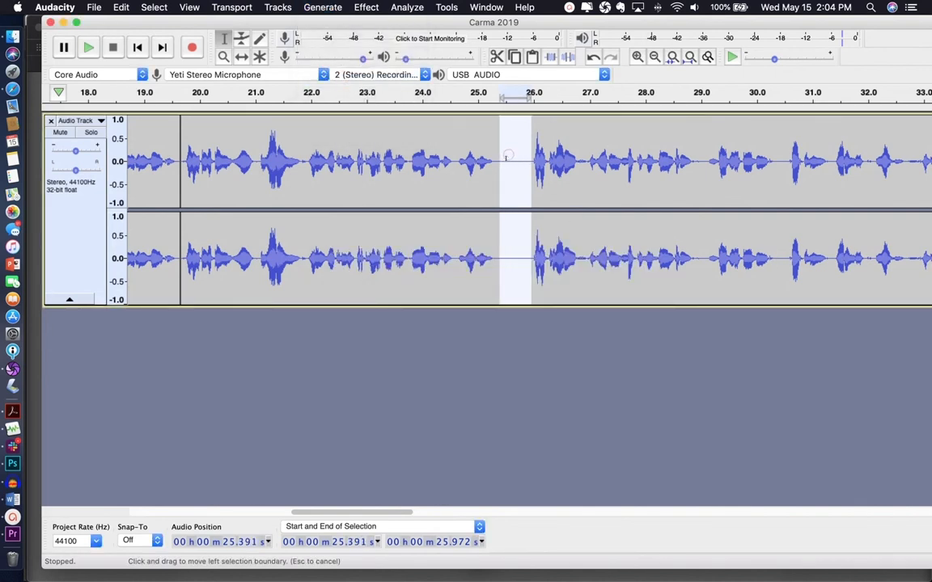
pyautogui.press('Delete')
# Listen from about 25.3 seconds and replace the breath from 26.239 to 26.389 seconds with silence.
pyautogui.click(438, 110)
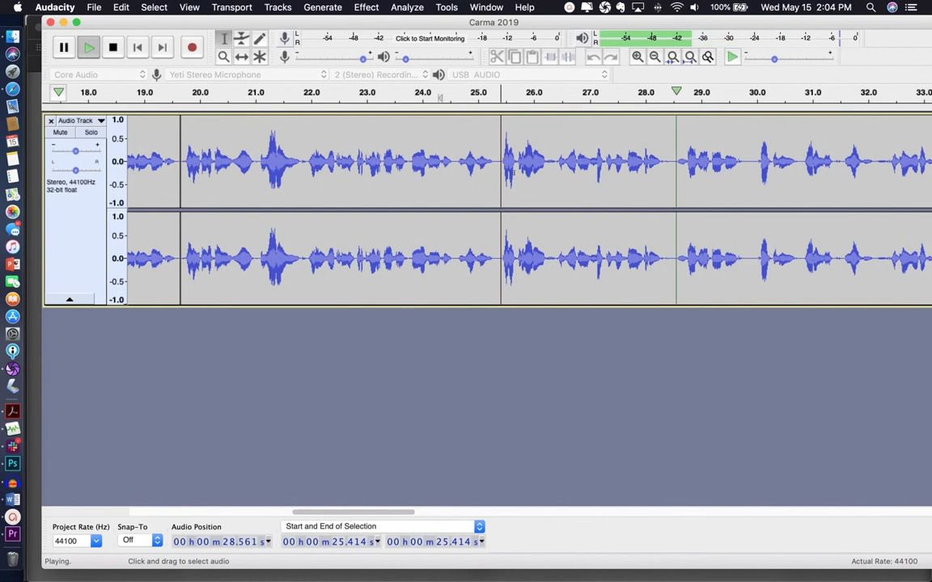
pyautogui.press('space')
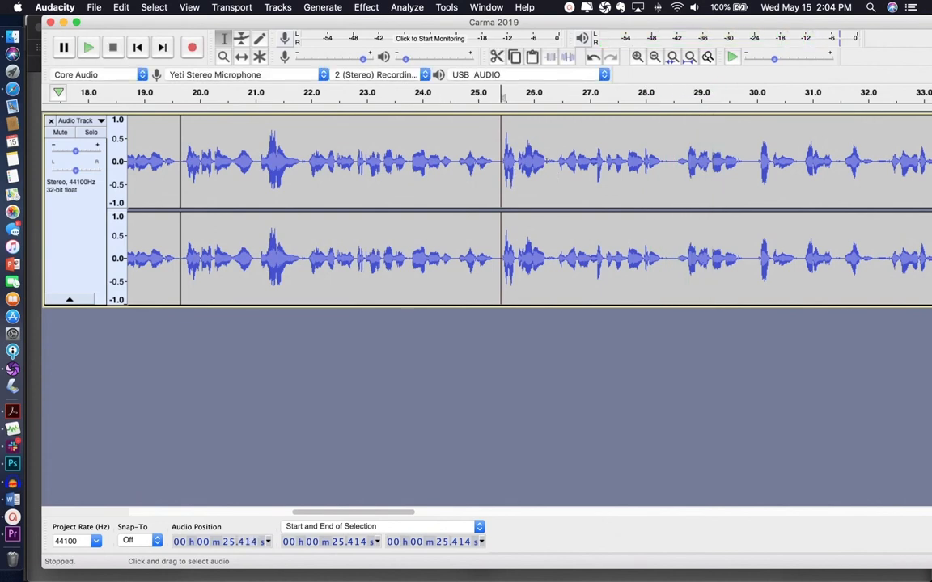
pyautogui.moveTo(548, 170); pyautogui.dragTo(555, 175)
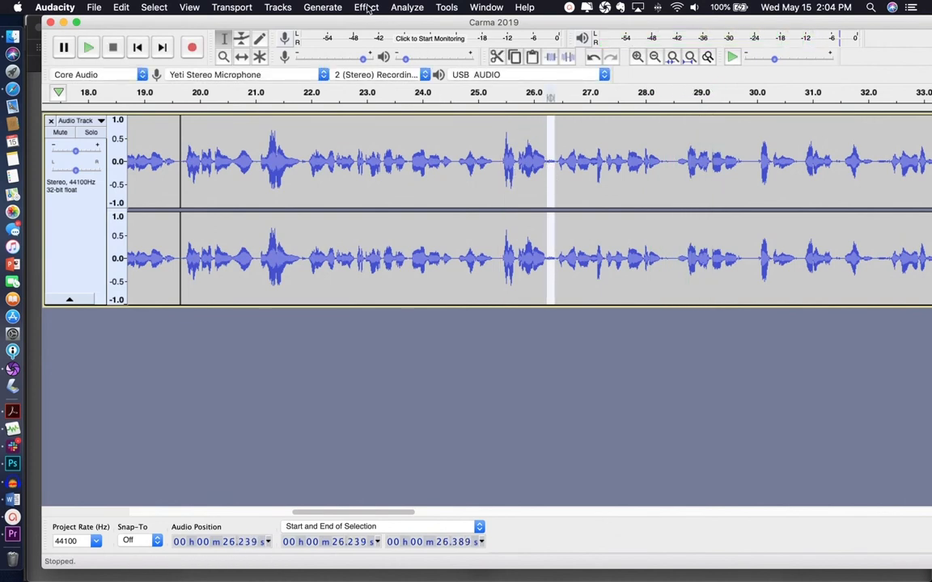
pyautogui.click(323, 8)
pyautogui.click(339, 83)
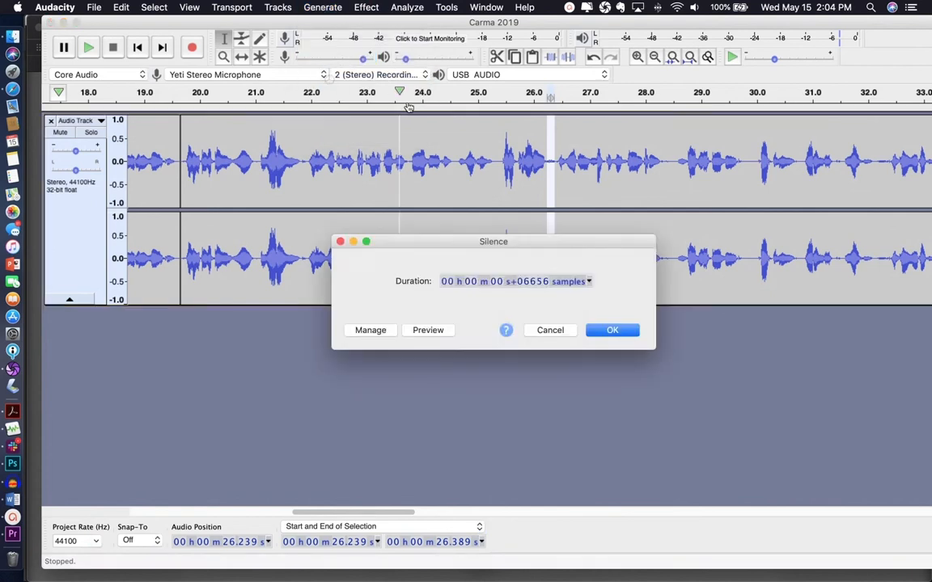
pyautogui.click(613, 330)
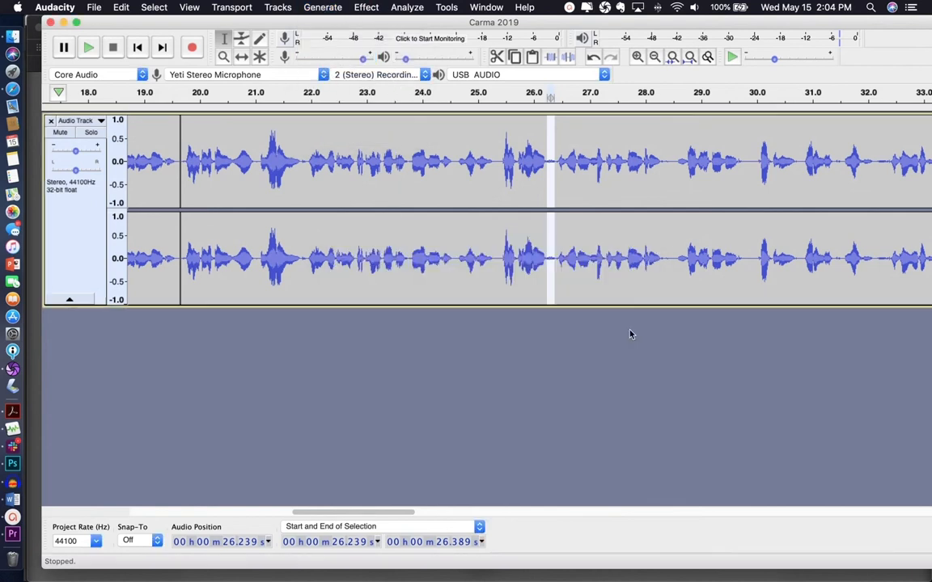
# Listen from about 25 seconds and replace the breath from 32.194 to 32.403 seconds with silence.
pyautogui.click(478, 92)
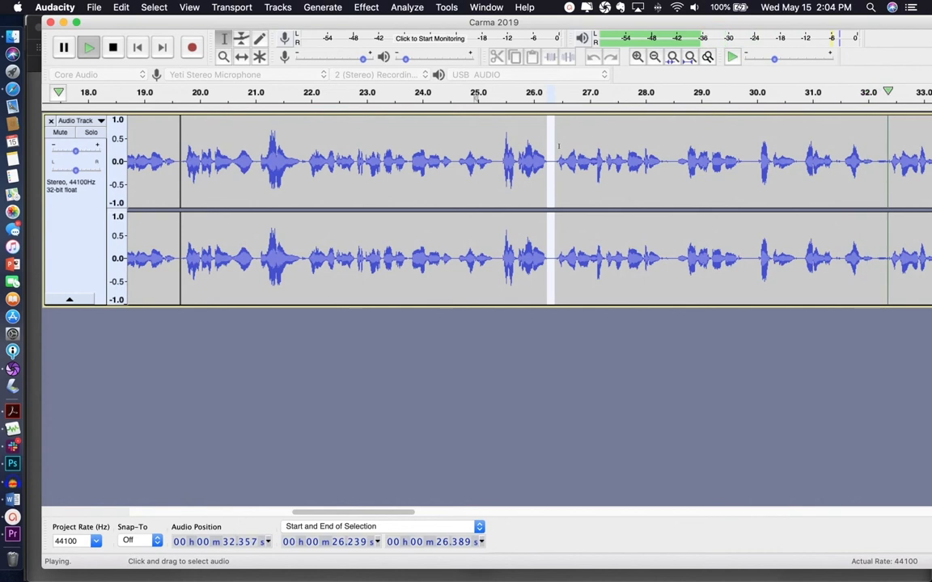
pyautogui.press('space')
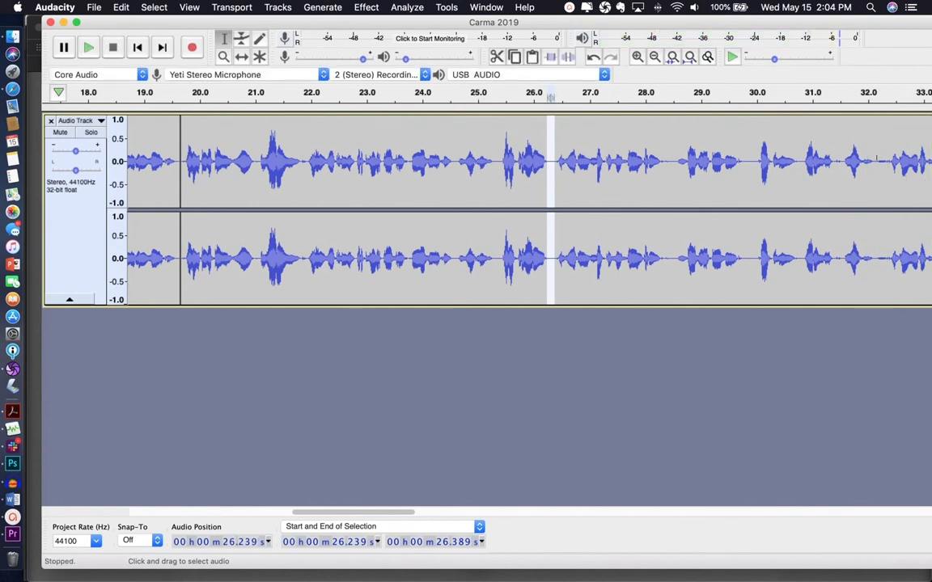
pyautogui.moveTo(879, 162); pyautogui.dragTo(889, 182)
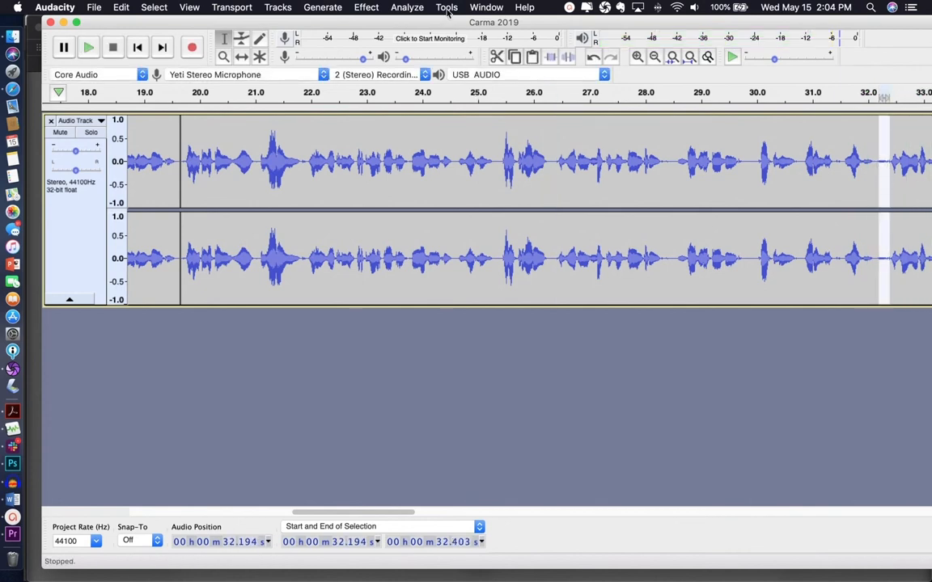
pyautogui.click(331, 7)
pyautogui.click(339, 79)
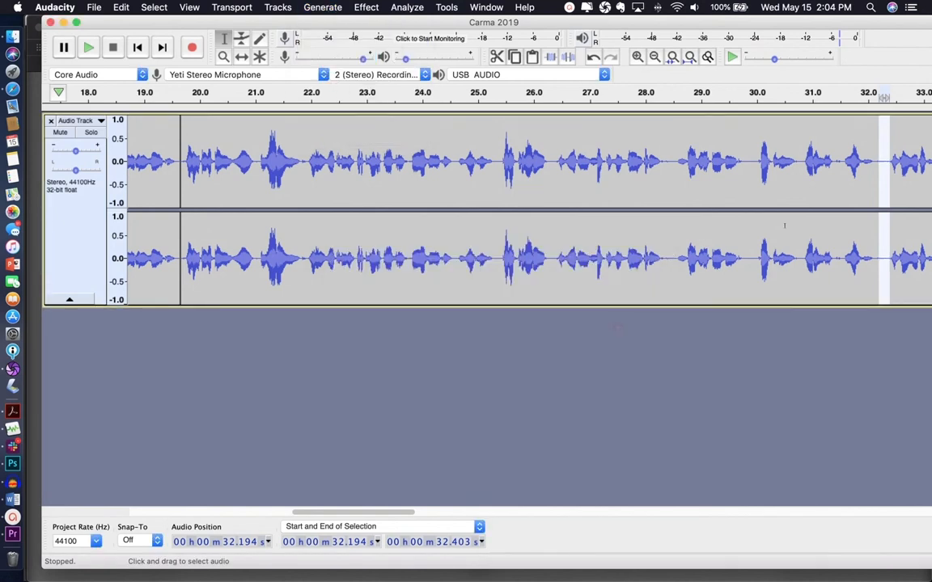
# Listen on to about 37 seconds and delete the pause from 36.769 to 38.742 seconds, just before the clip boundary.
pyautogui.press('c')
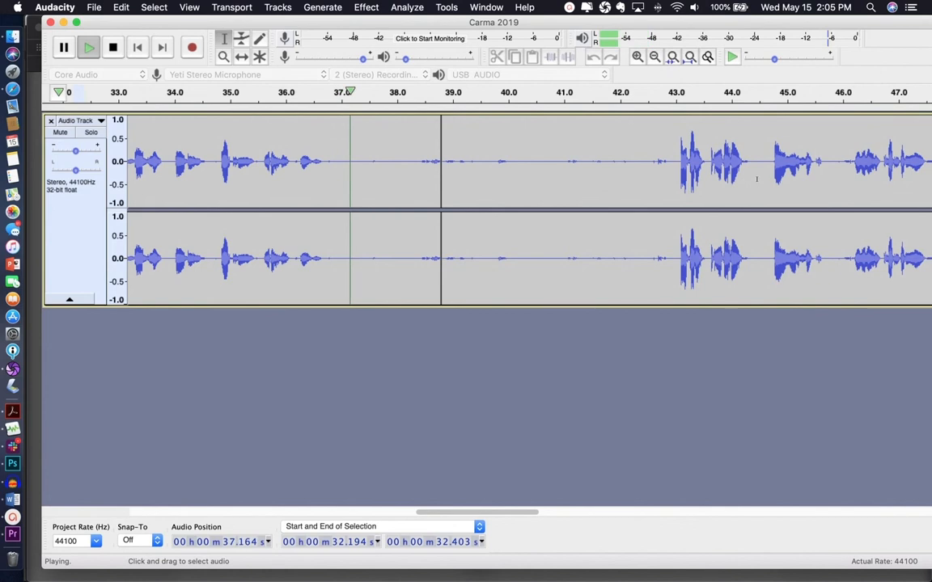
pyautogui.press('space')
pyautogui.moveTo(328, 161); pyautogui.dragTo(432, 214)
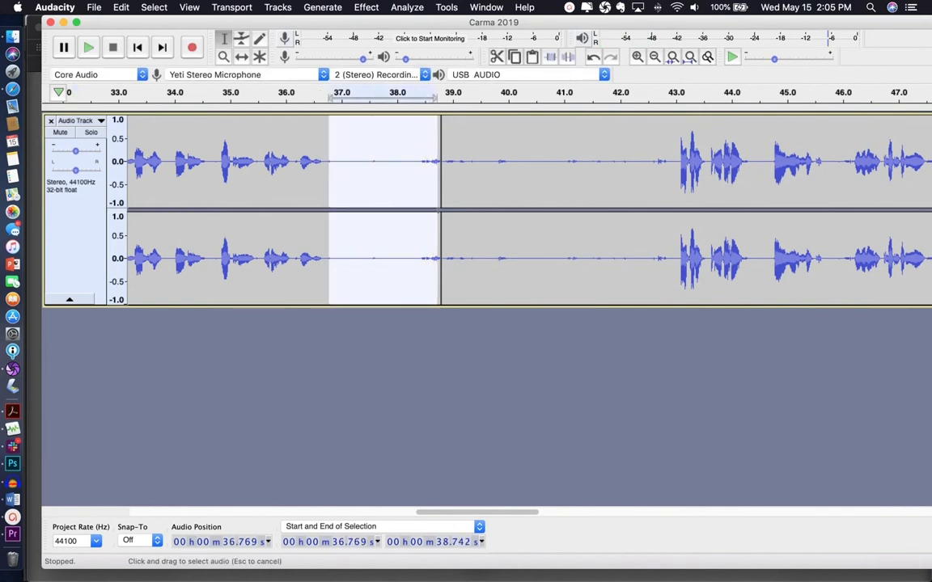
pyautogui.press('Delete')
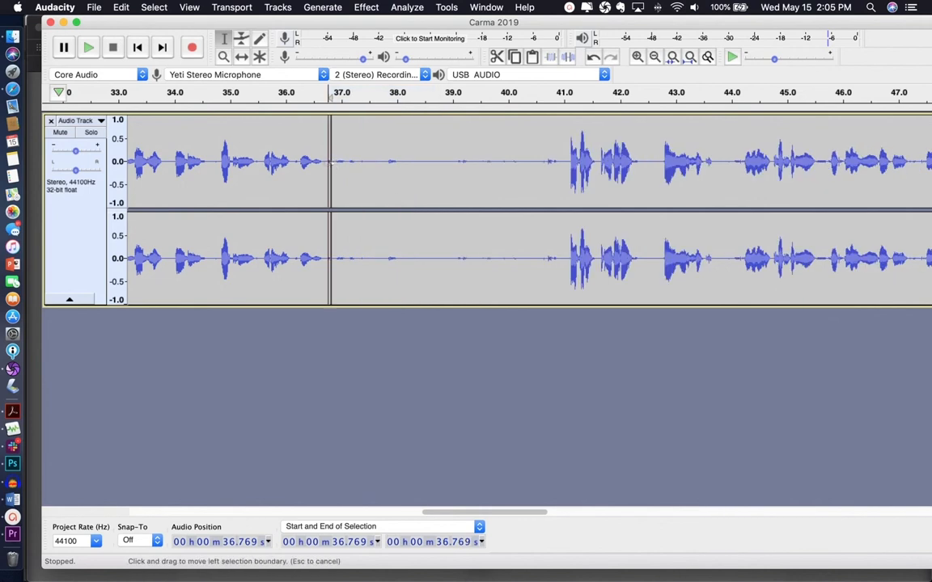
# Replace the noise around the clip boundary from 36.769 to 36.908 seconds with silence.
pyautogui.moveTo(334, 161); pyautogui.dragTo(340, 162)
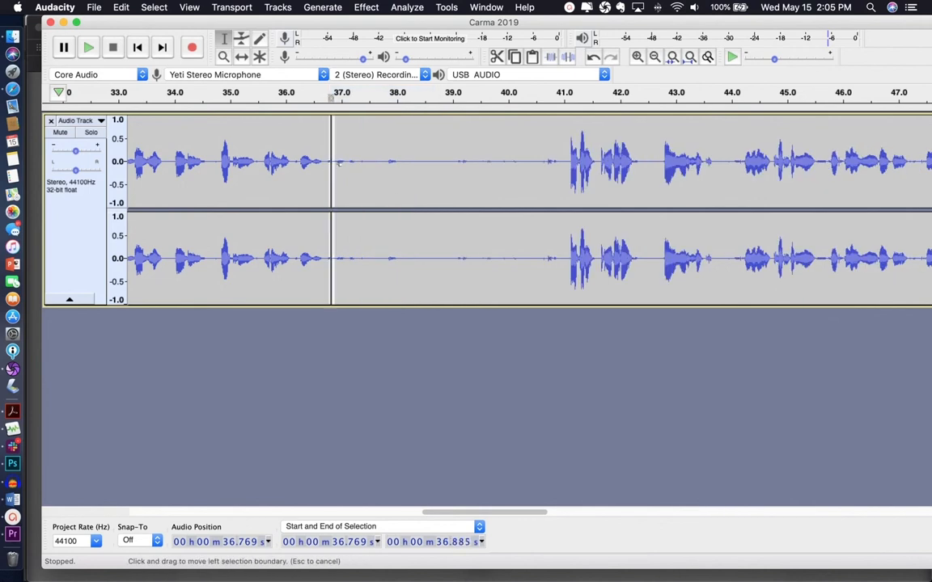
pyautogui.click(322, 8)
pyautogui.click(332, 79)
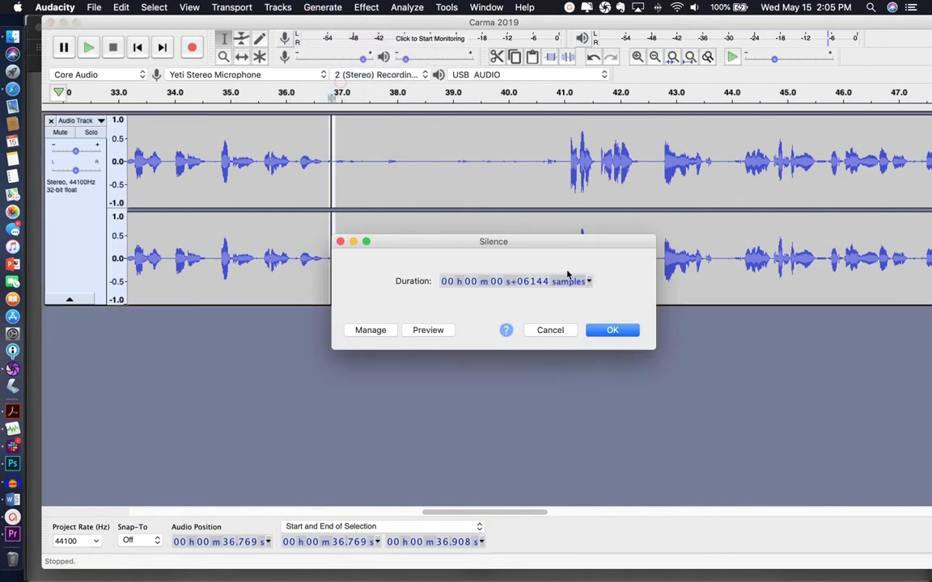
pyautogui.click(612, 330)
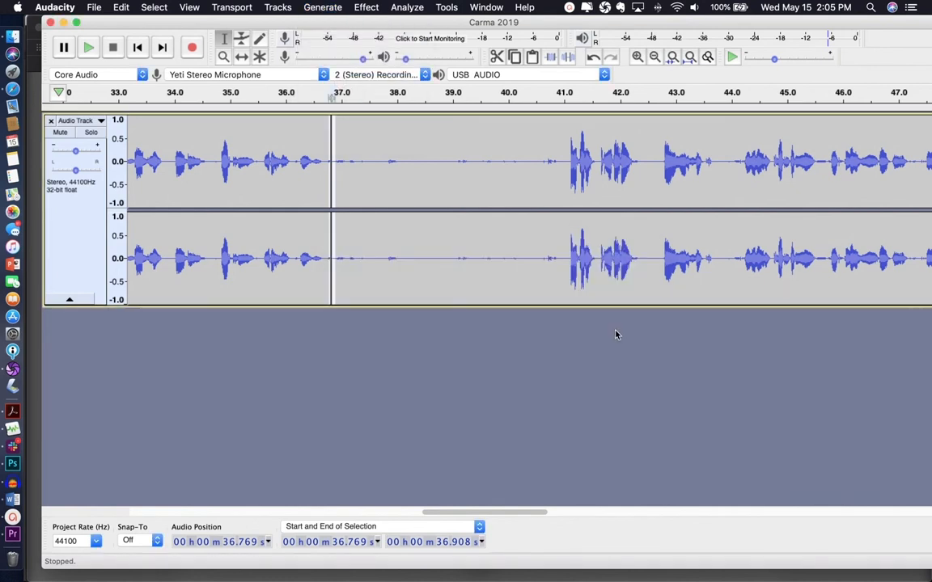
# Delete the long pause from 36.897 to 41.053 seconds and play the join from about 34.8 seconds.
pyautogui.click(341, 142)
pyautogui.click(338, 145)
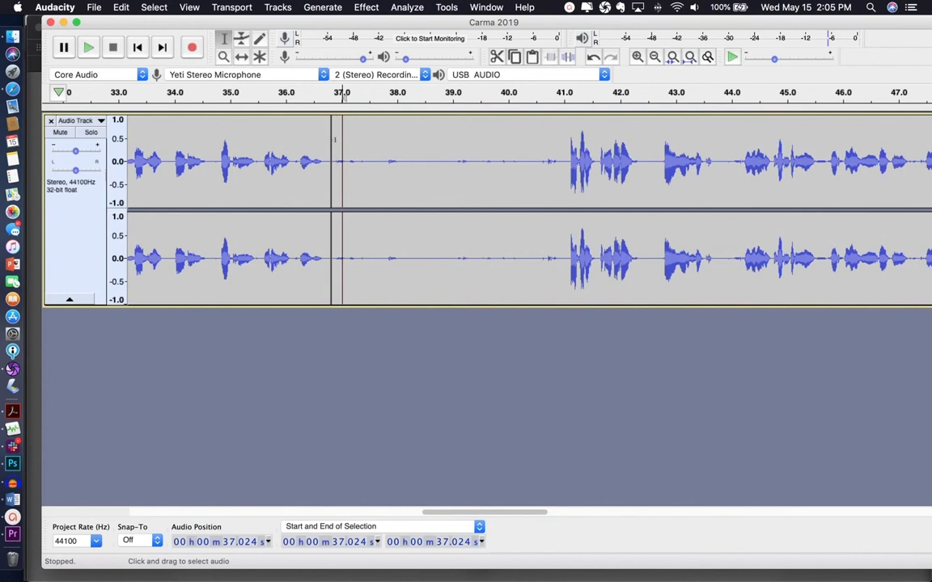
pyautogui.moveTo(335, 140); pyautogui.dragTo(570, 202)
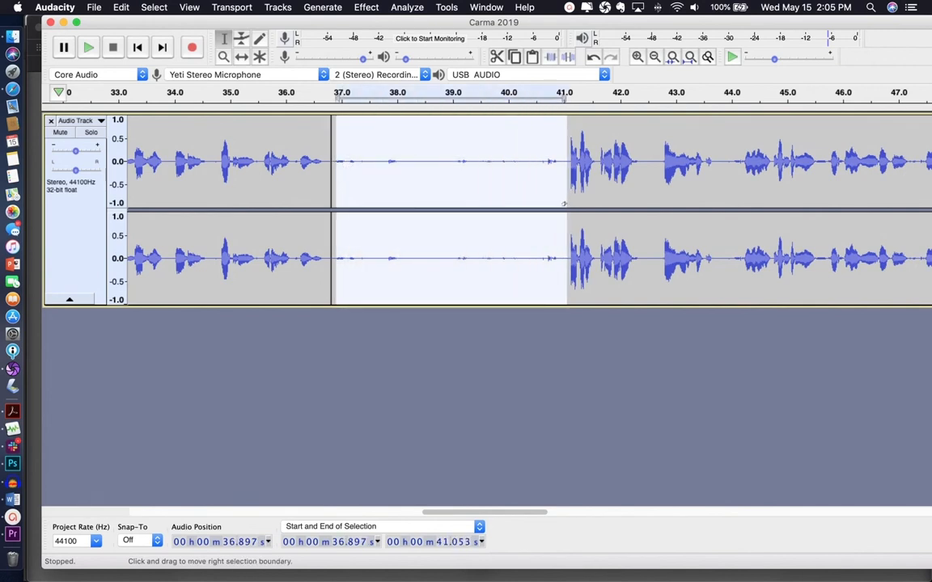
pyautogui.press('Delete')
pyautogui.click(218, 93)
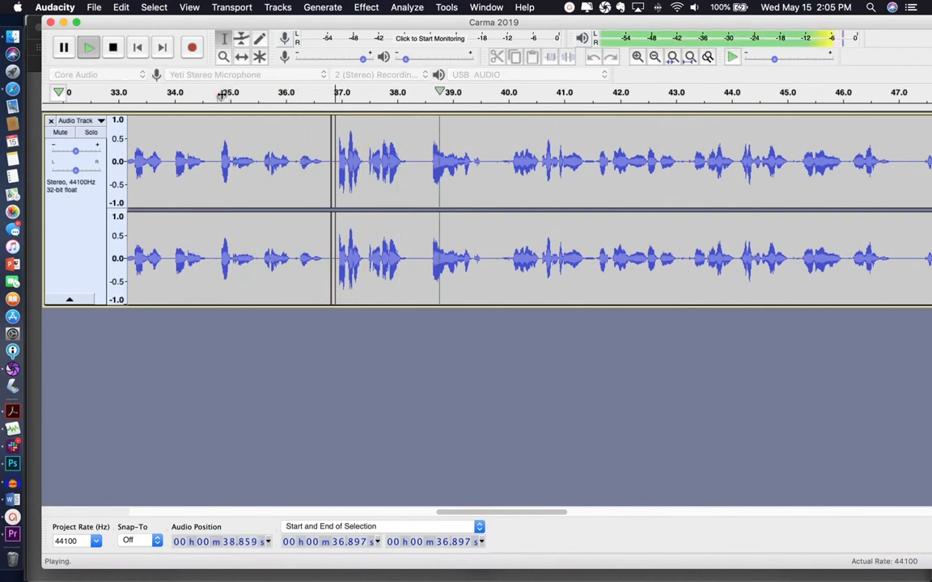
# Stop playback and cut the pause between the words in two passes, removing the audio from 38.208 to 38.568 seconds.
pyautogui.click(413, 208)
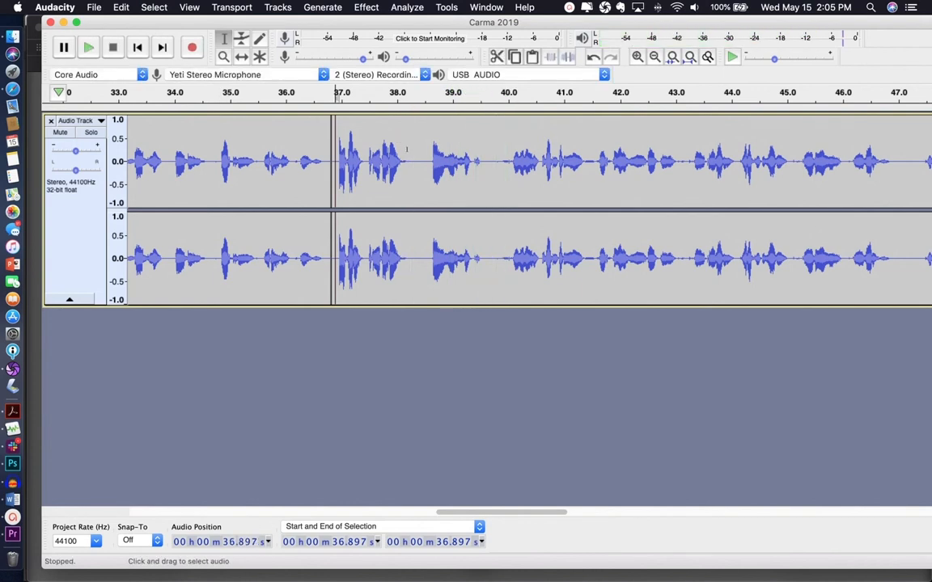
pyautogui.moveTo(413, 209); pyautogui.dragTo(428, 218)
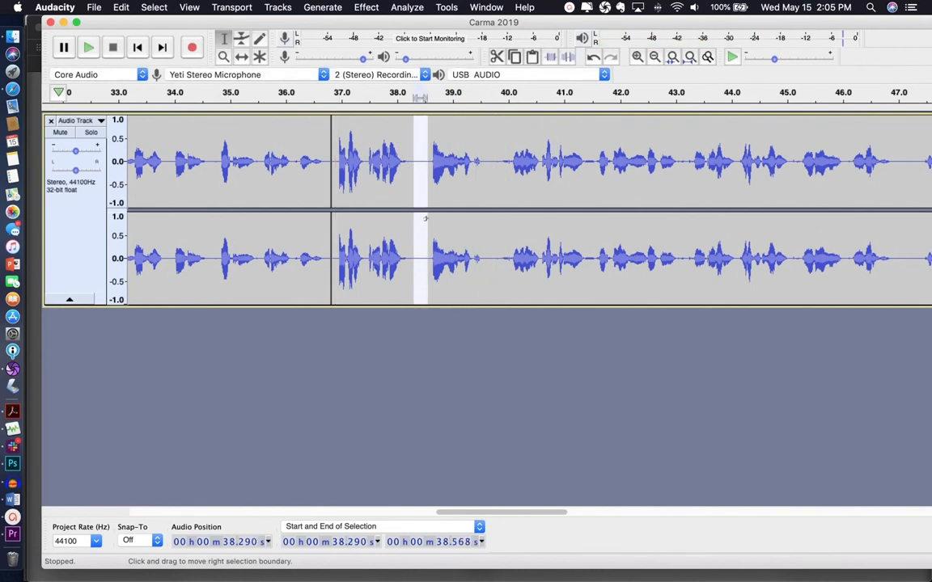
pyautogui.press('Delete')
pyautogui.moveTo(409, 152); pyautogui.dragTo(407, 152)
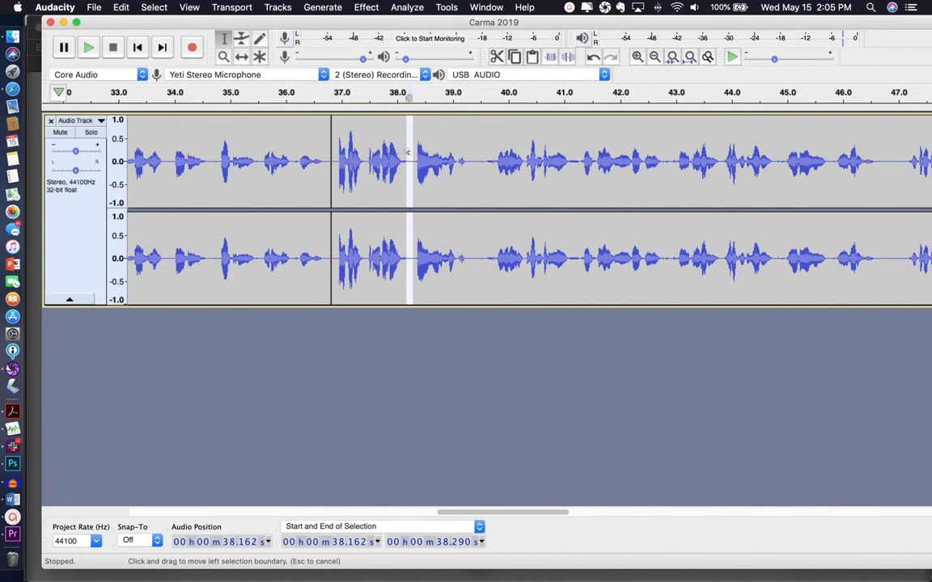
pyautogui.press('Delete')
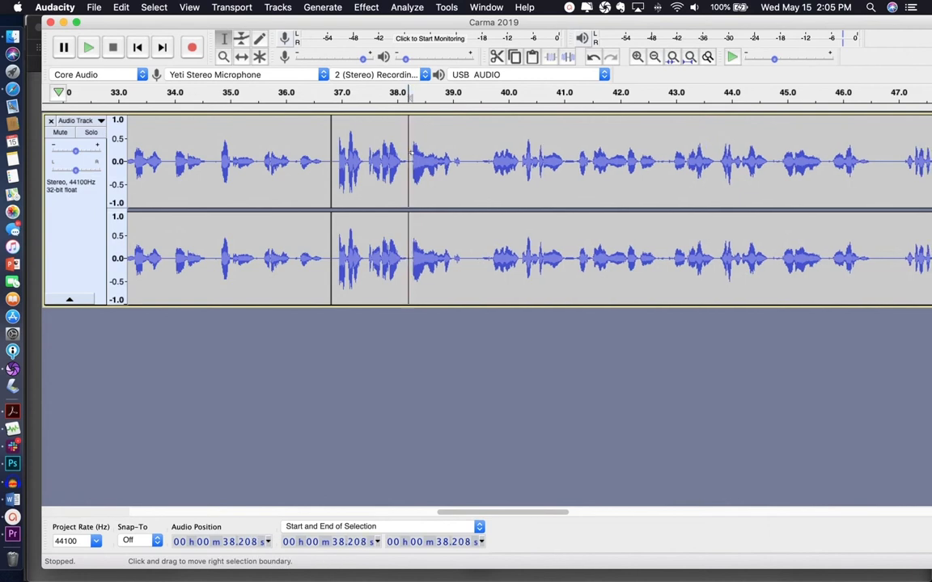
# Replace the breath from 39.149 to 39.683 seconds with silence.
pyautogui.moveTo(462, 235); pyautogui.dragTo(489, 240)
pyautogui.click(322, 7)
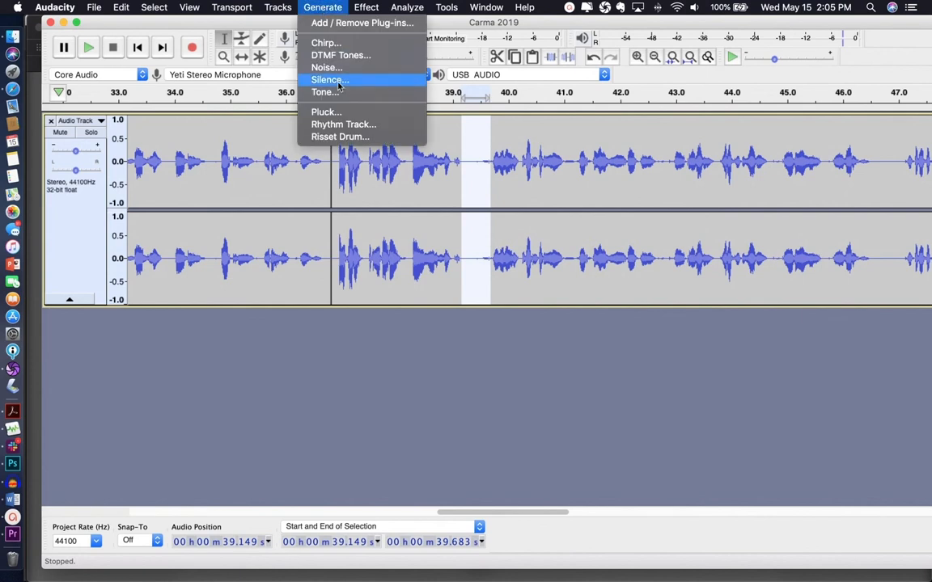
pyautogui.click(328, 78)
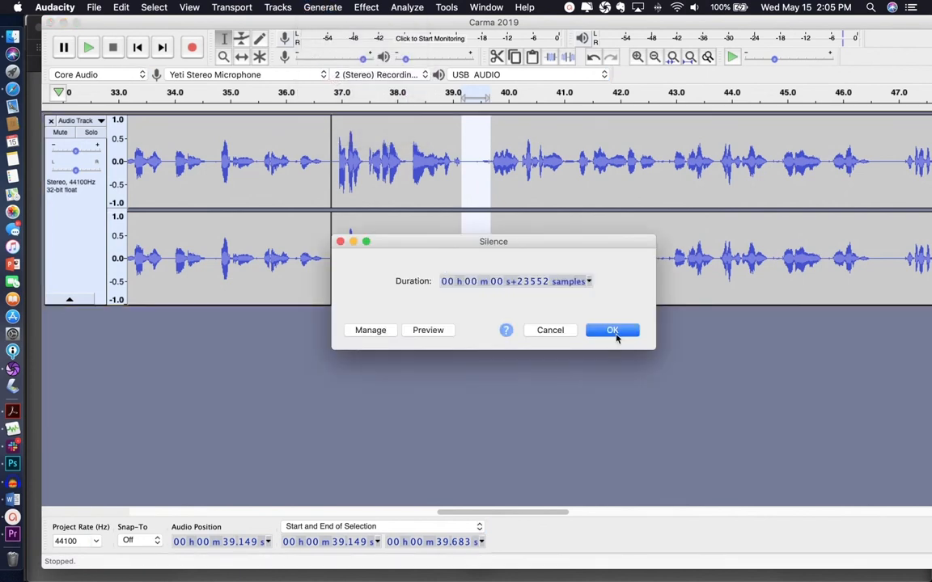
pyautogui.click(612, 331)
# Delete the silent gap from 39.149 to about 39.6 seconds and play the section from about 34.5 seconds.
pyautogui.moveTo(487, 145); pyautogui.dragTo(481, 148)
pyautogui.press('Delete')
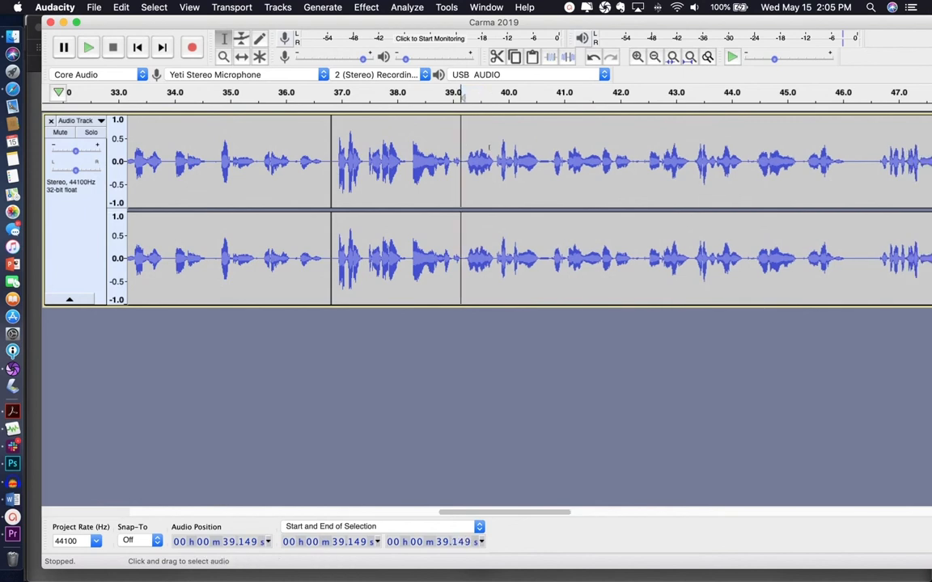
pyautogui.click(202, 95)
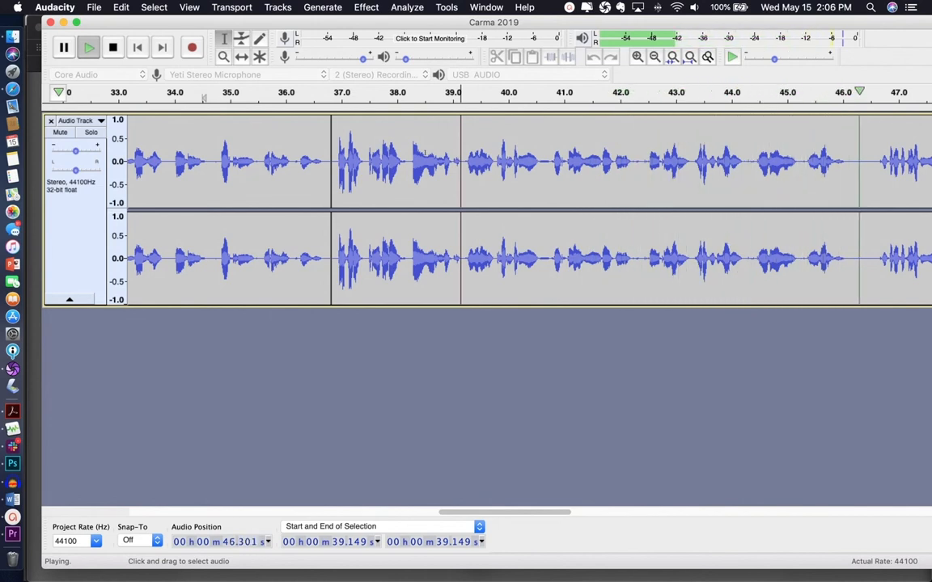
pyautogui.press('space')
# Replace the noise from 40.565 to 40.763 seconds with silence, and delete the part up to 40.681 seconds.
pyautogui.moveTo(541, 194); pyautogui.dragTo(547, 215)
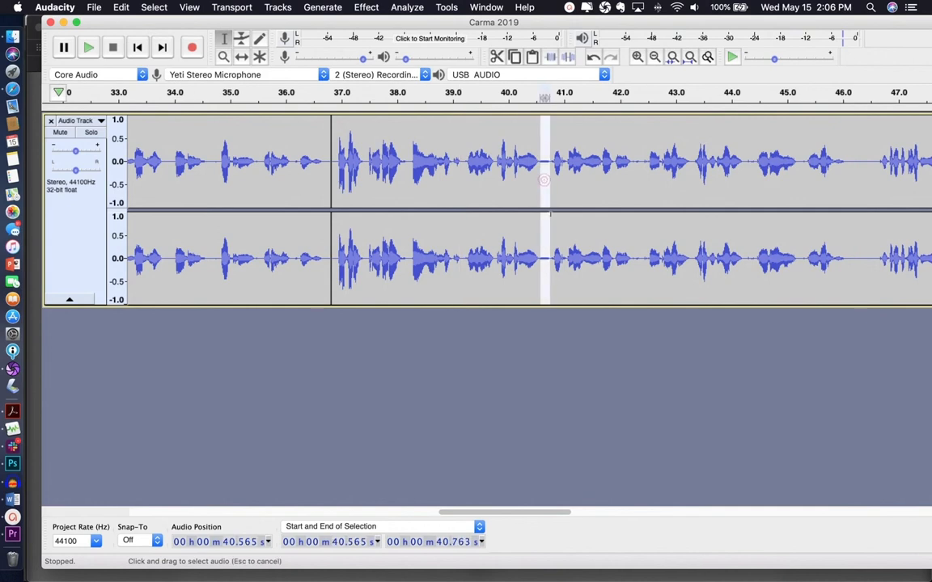
pyautogui.click(322, 7)
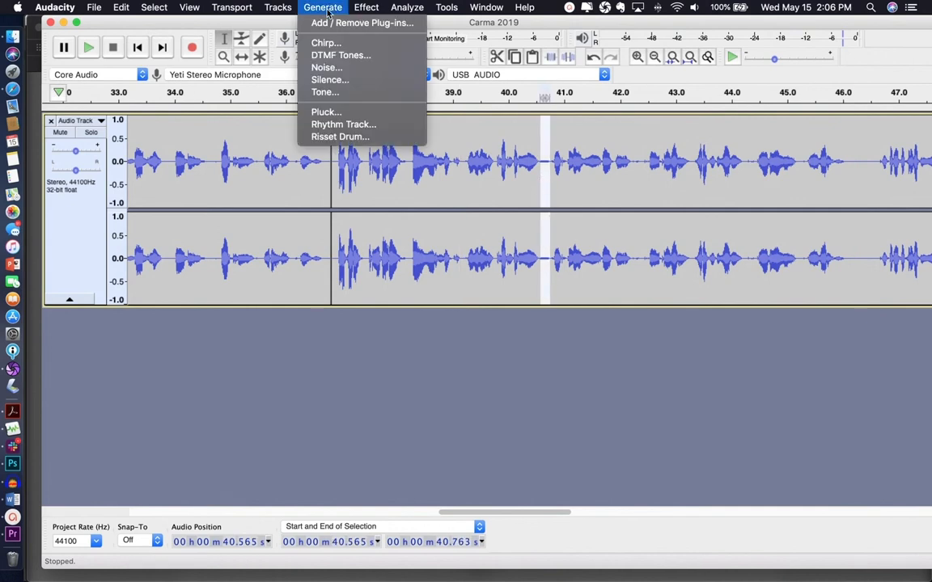
pyautogui.click(334, 78)
pyautogui.click(613, 330)
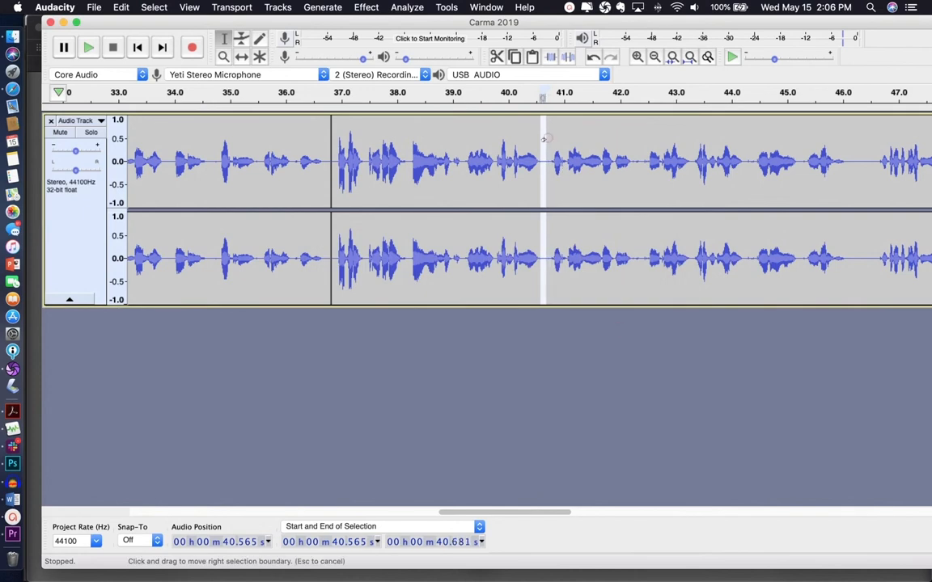
pyautogui.press('Delete')
# Replace the breath from 42.109 to 42.411 seconds with silence.
pyautogui.hscroll(5, 603, 167)
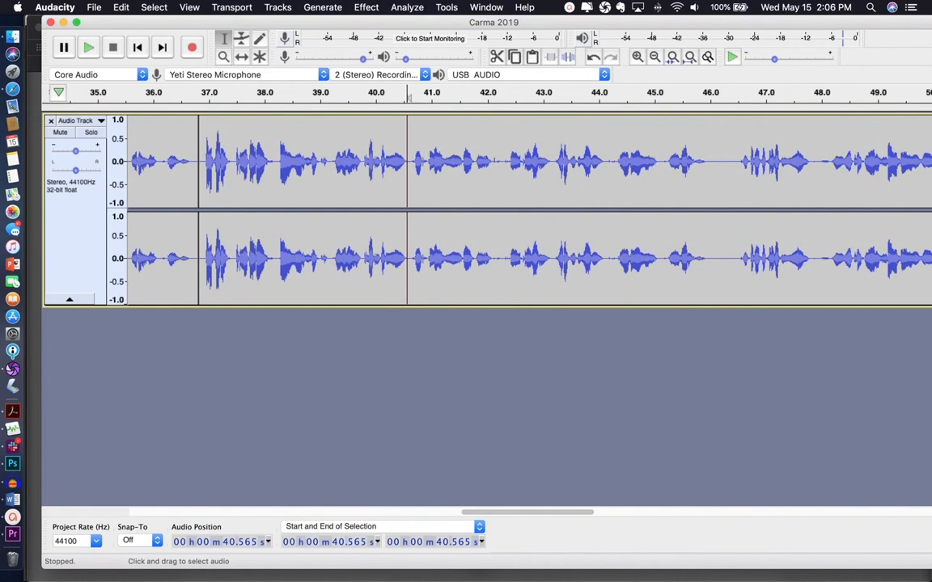
pyautogui.moveTo(493, 172); pyautogui.dragTo(506, 180)
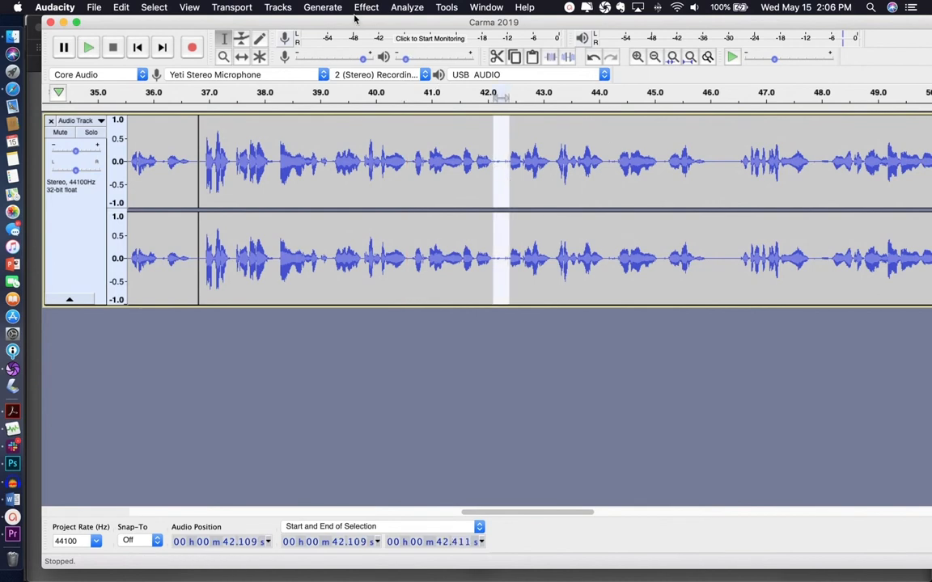
pyautogui.click(322, 7)
pyautogui.click(324, 75)
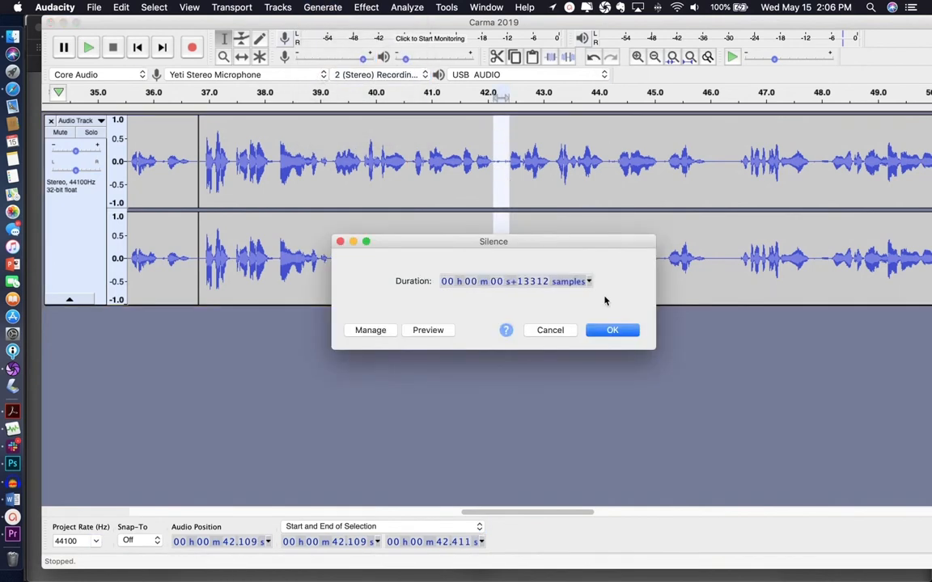
pyautogui.click(613, 331)
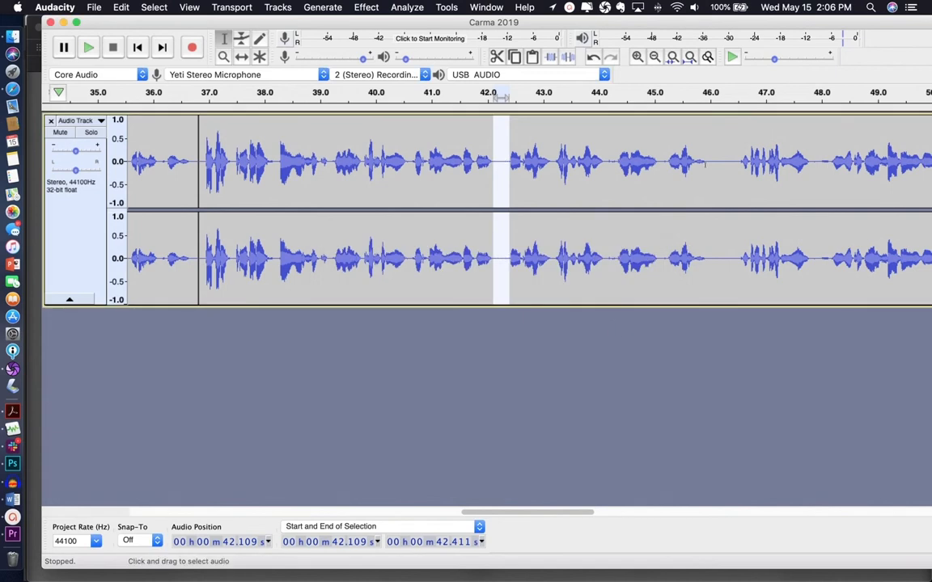
# Replace the breath from 44.130 to 44.327 seconds with silence.
pyautogui.moveTo(607, 250); pyautogui.dragTo(619, 251)
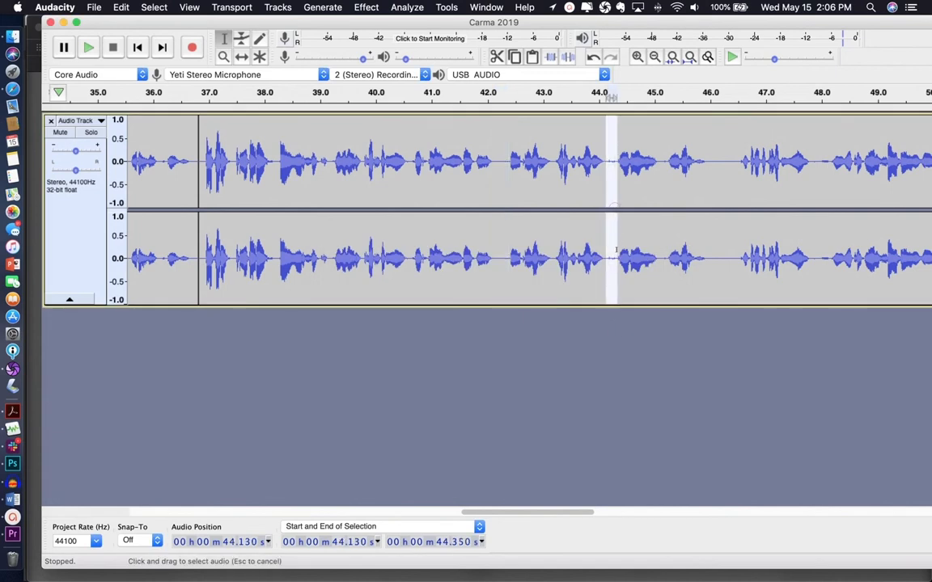
pyautogui.click(321, 8)
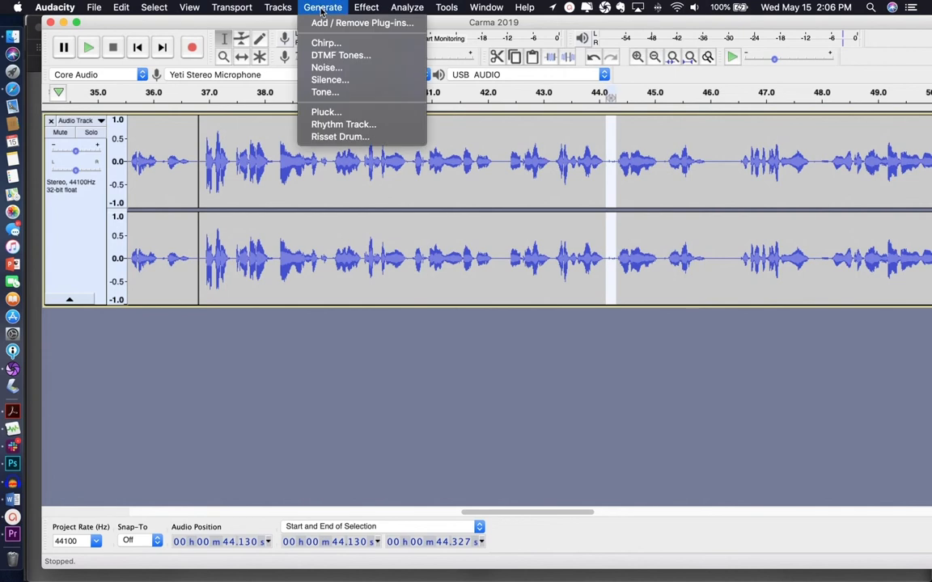
pyautogui.click(326, 81)
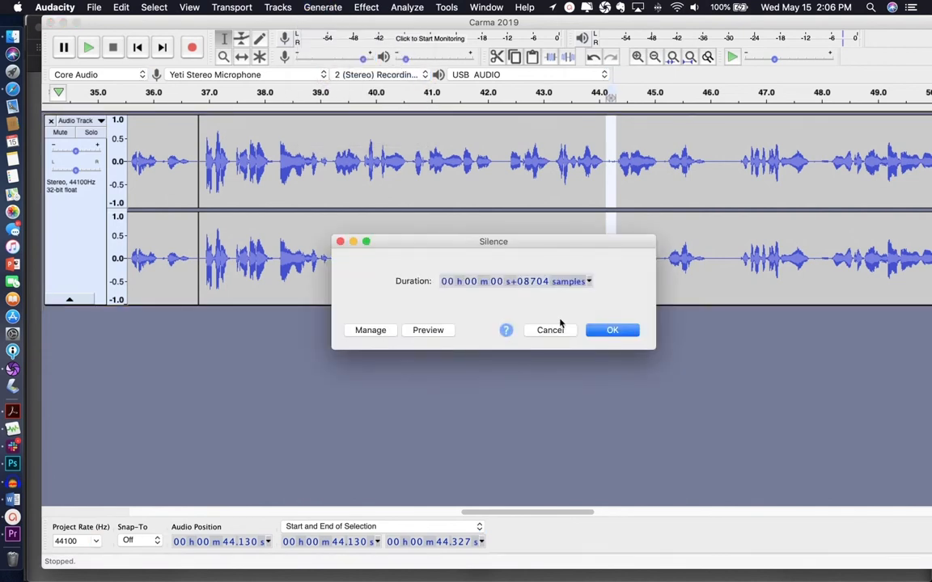
pyautogui.click(612, 330)
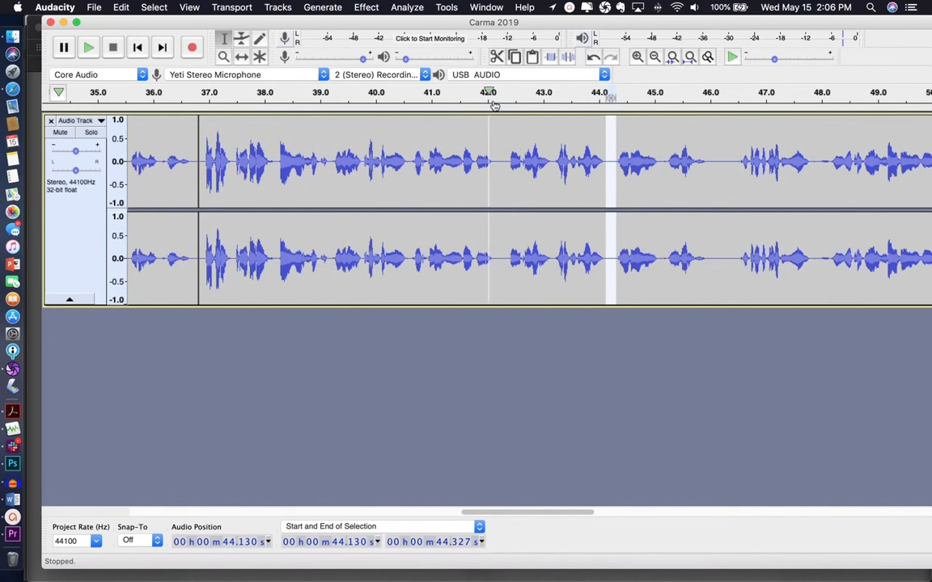
# Delete the silent gap from 42.167 to 42.342 seconds and play the join from about 40.9 seconds.
pyautogui.moveTo(497, 132); pyautogui.dragTo(506, 234)
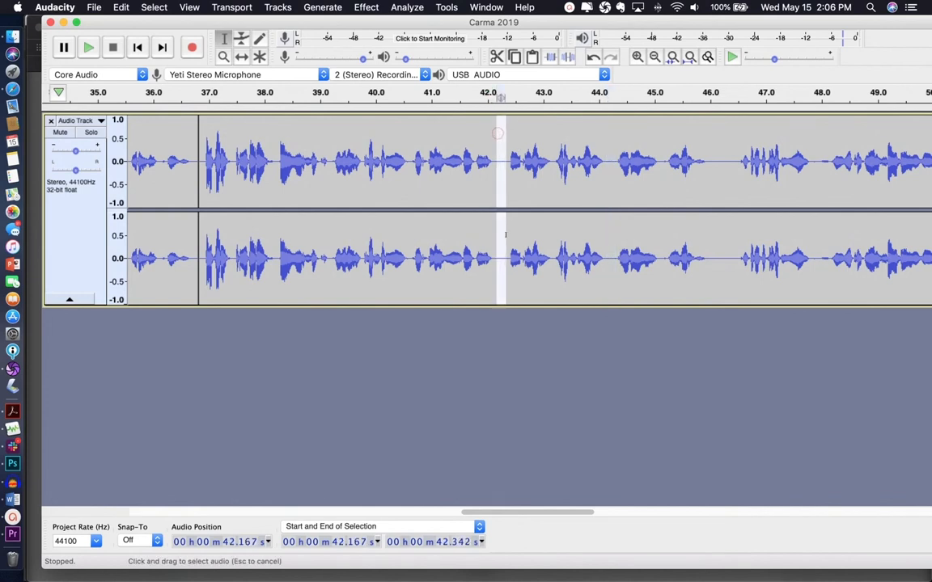
pyautogui.press('Delete')
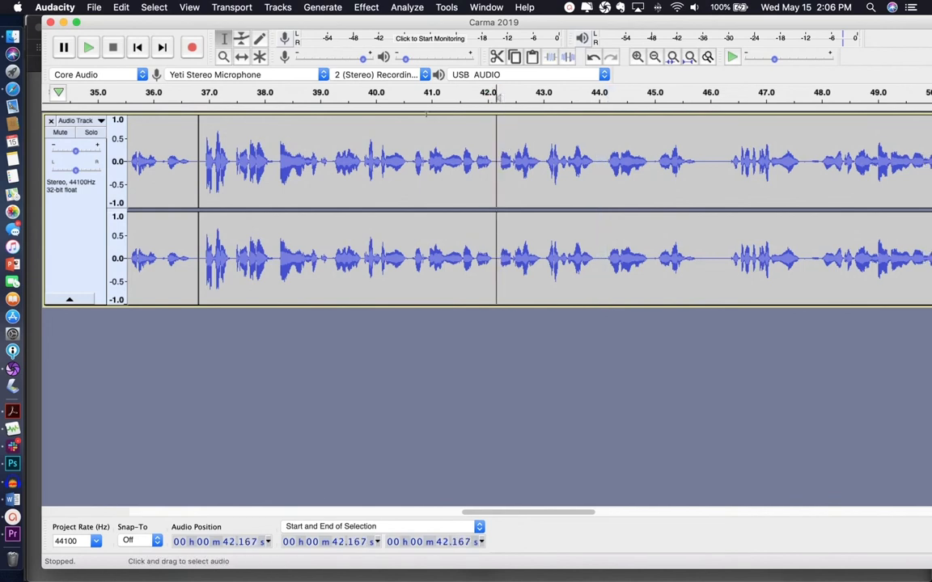
pyautogui.click(429, 95)
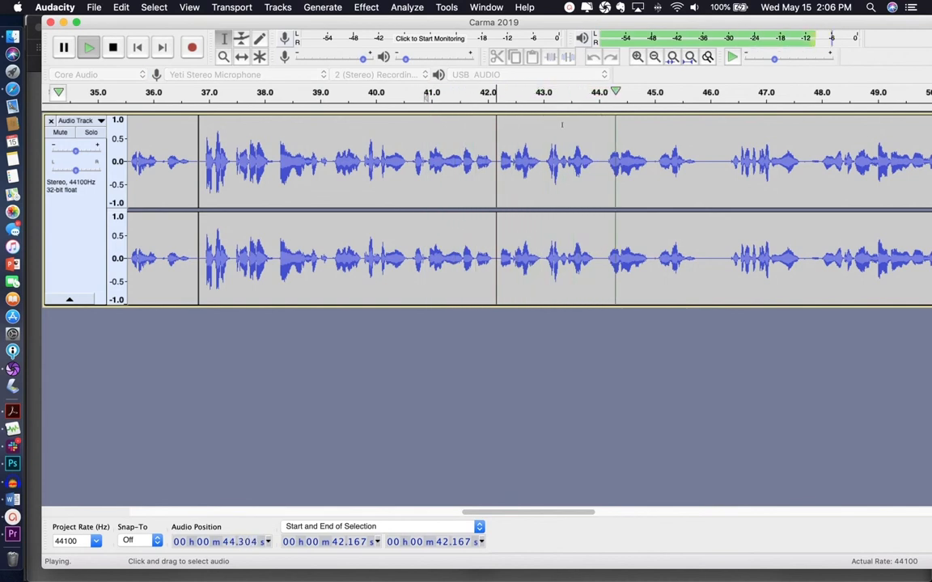
pyautogui.press('space')
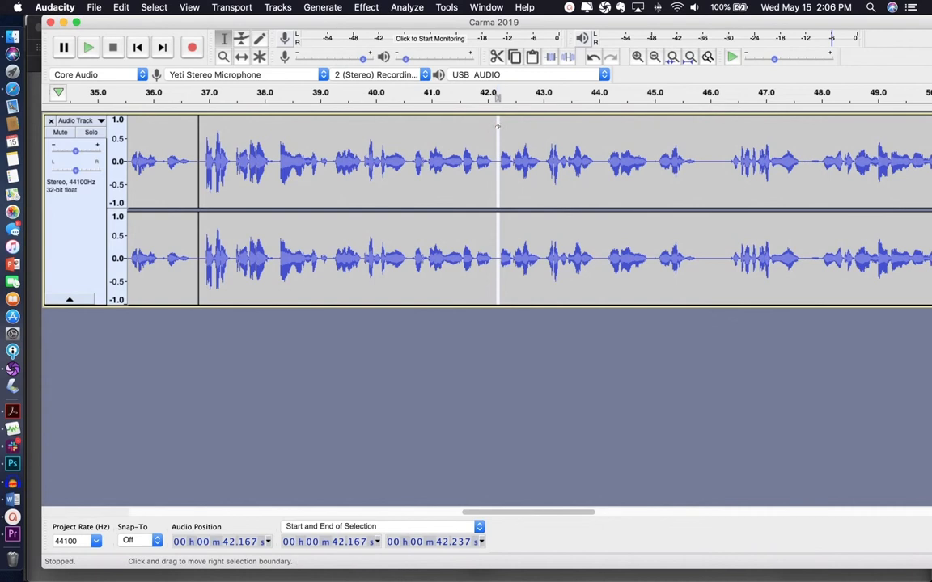
# Trim the same gap further by deleting 42.167 to 42.237 seconds, and replay from about 40.9 seconds.
pyautogui.press('Delete')
pyautogui.click(428, 97)
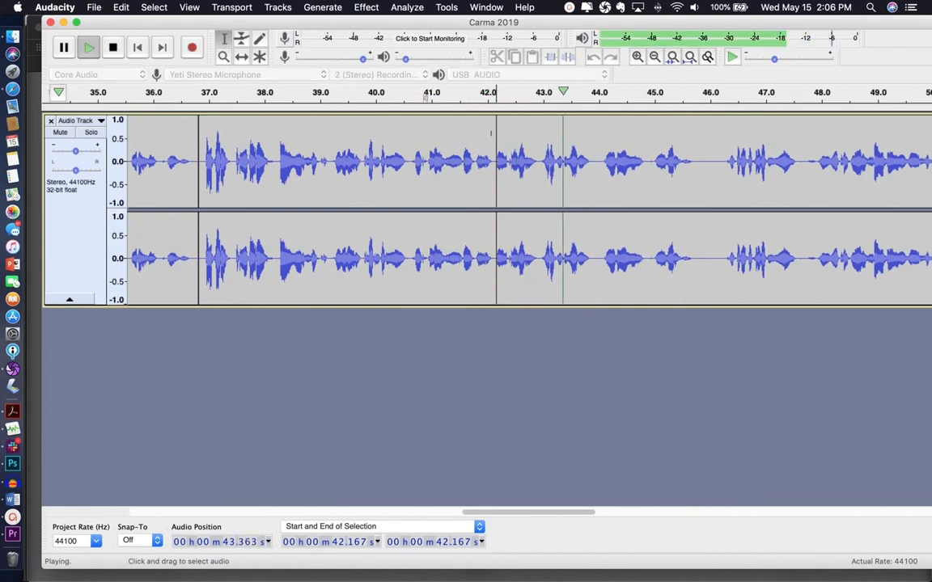
pyautogui.press('space')
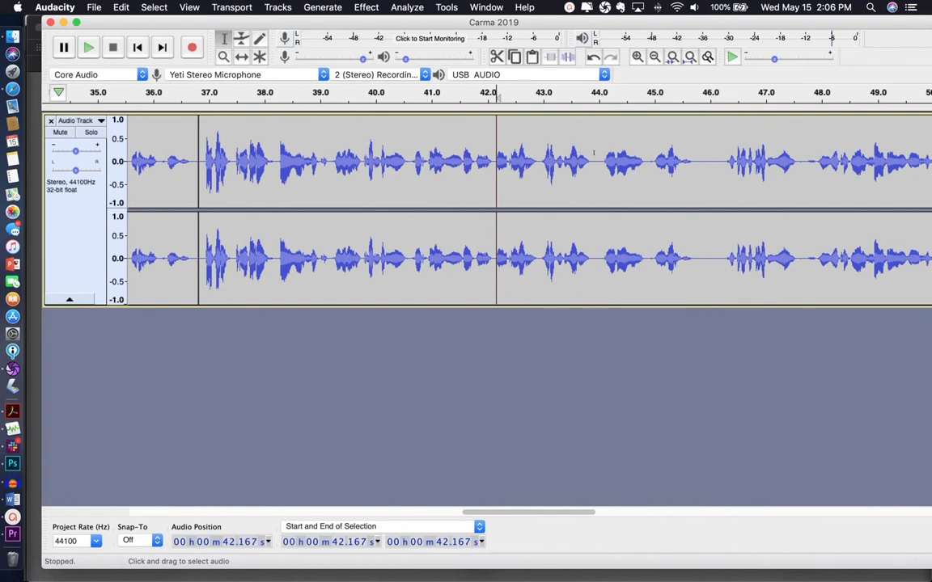
# Delete the pause from 43.932 to about 44.1 seconds and play on from the cut.
pyautogui.moveTo(596, 153); pyautogui.dragTo(600, 249)
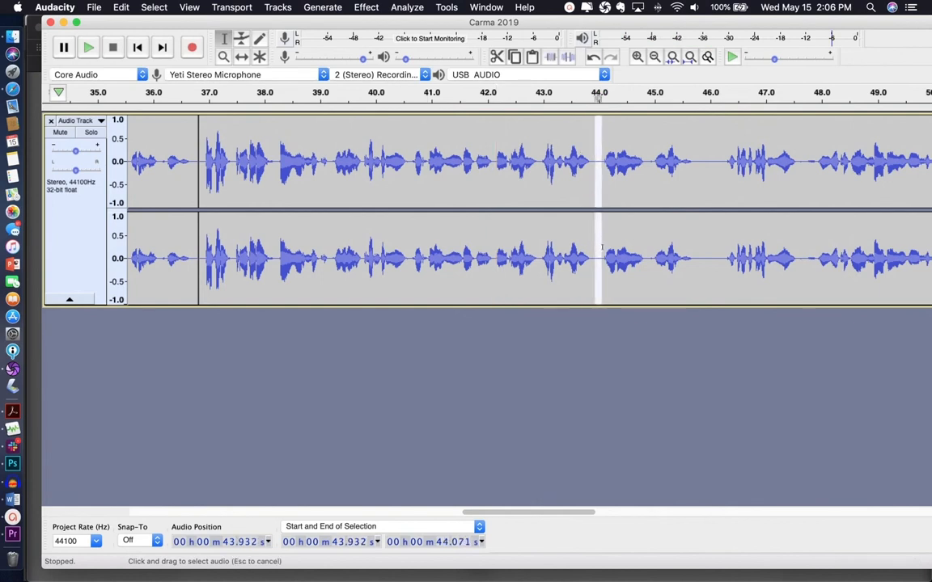
pyautogui.click(596, 248)
pyautogui.press('space')
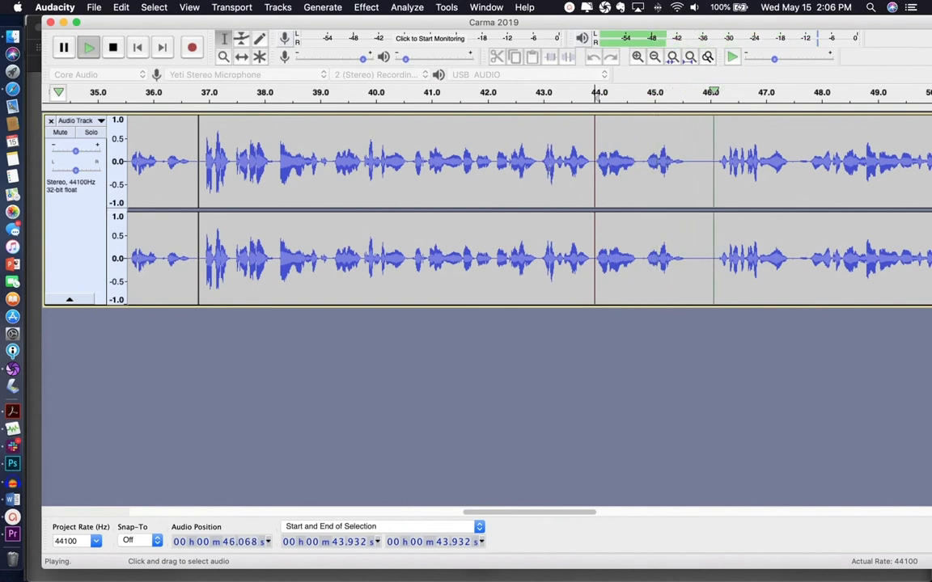
# Stop playback and delete the long pause from 45.558 to about 46.1 seconds.
pyautogui.press('space')
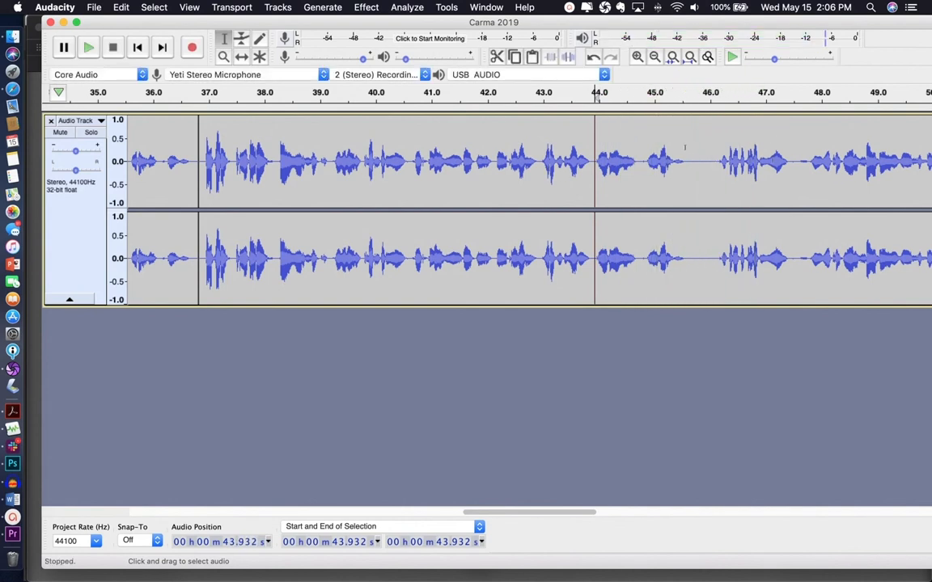
pyautogui.moveTo(684, 147); pyautogui.dragTo(705, 250)
pyautogui.press('Delete')
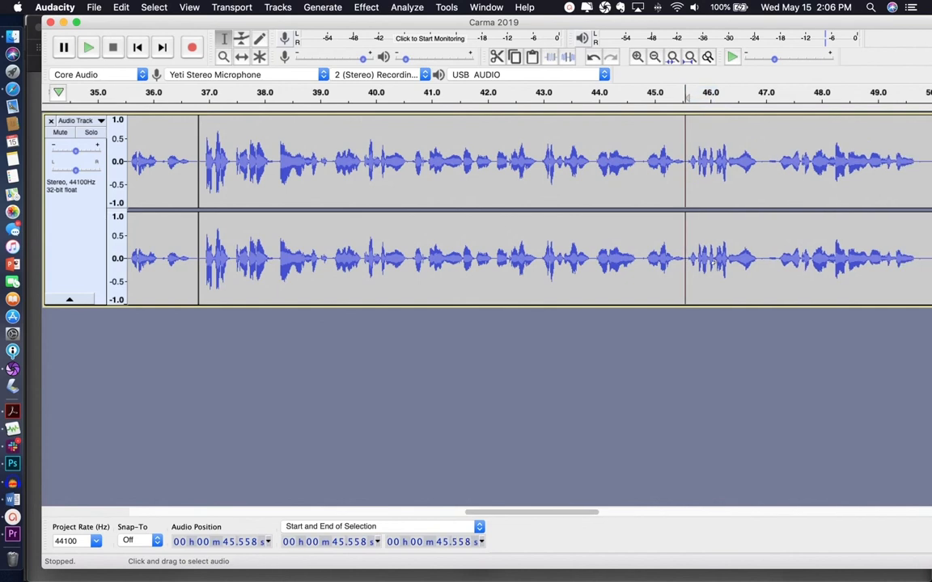
# Delete the short gap at 44.768 seconds and play the result from about 43.1 seconds.
pyautogui.click(643, 194)
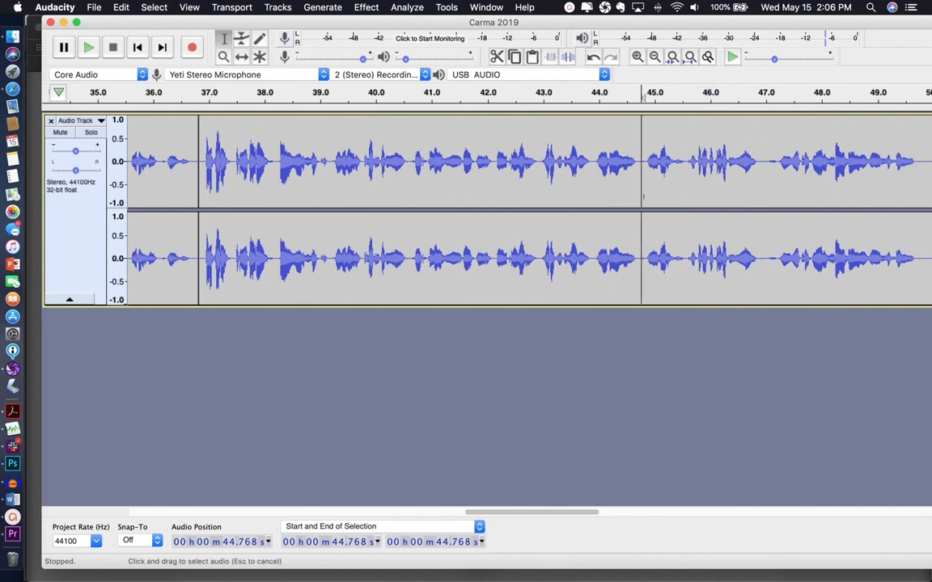
pyautogui.press('Delete')
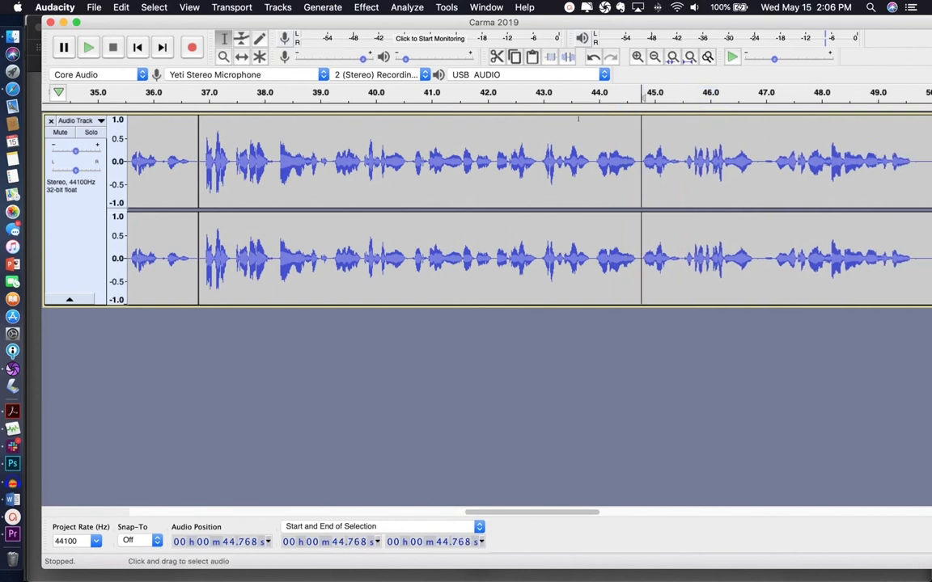
pyautogui.click(550, 95)
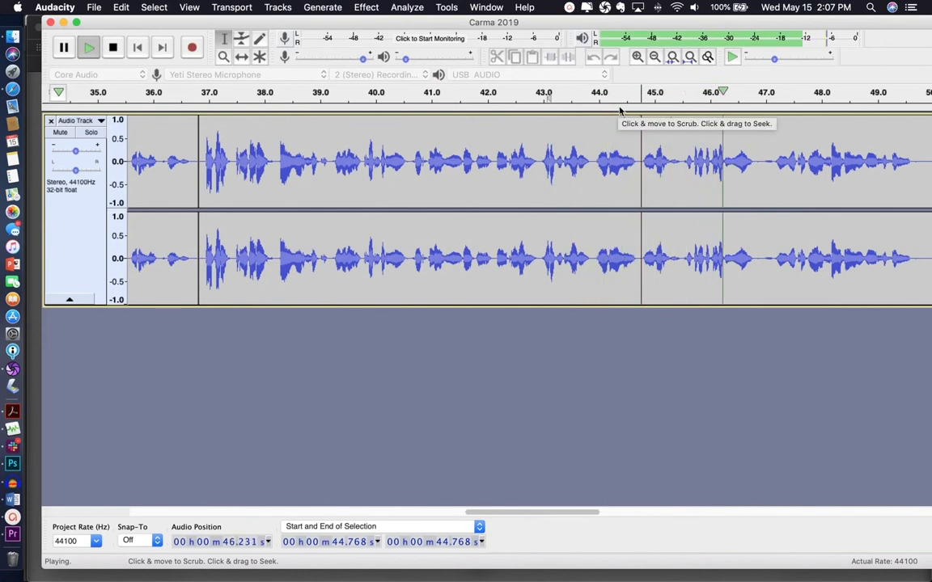
pyautogui.press('space')
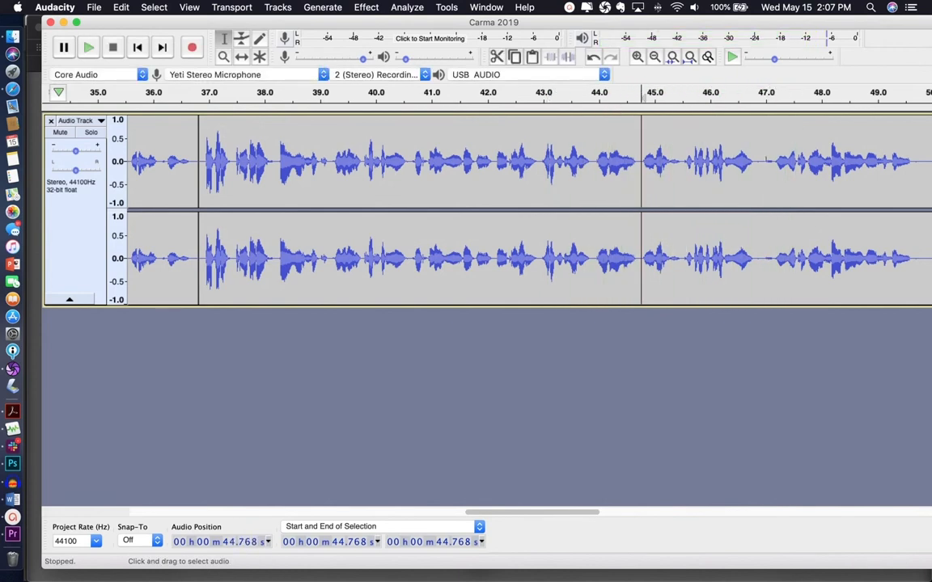
# Generate silence over the breath from 46.916 to 47.160 seconds, delete that stretch, and replay from about 45.1 seconds.
pyautogui.moveTo(762, 161); pyautogui.dragTo(772, 226)
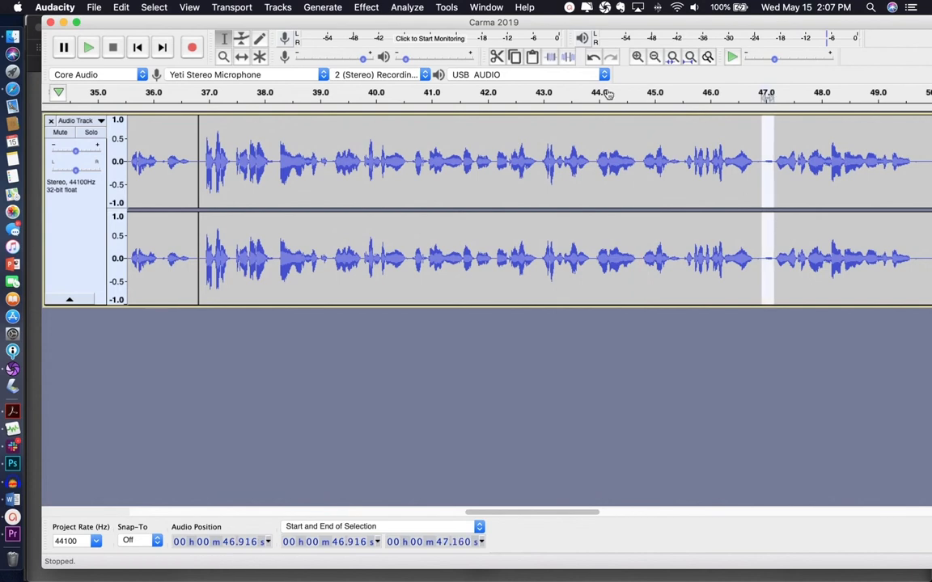
pyautogui.click(322, 8)
pyautogui.click(315, 76)
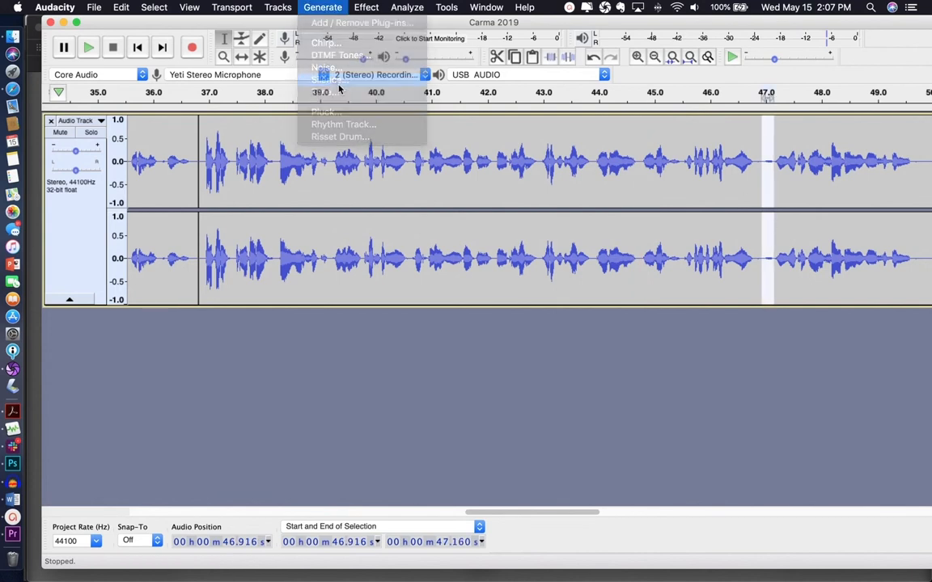
pyautogui.click(633, 324)
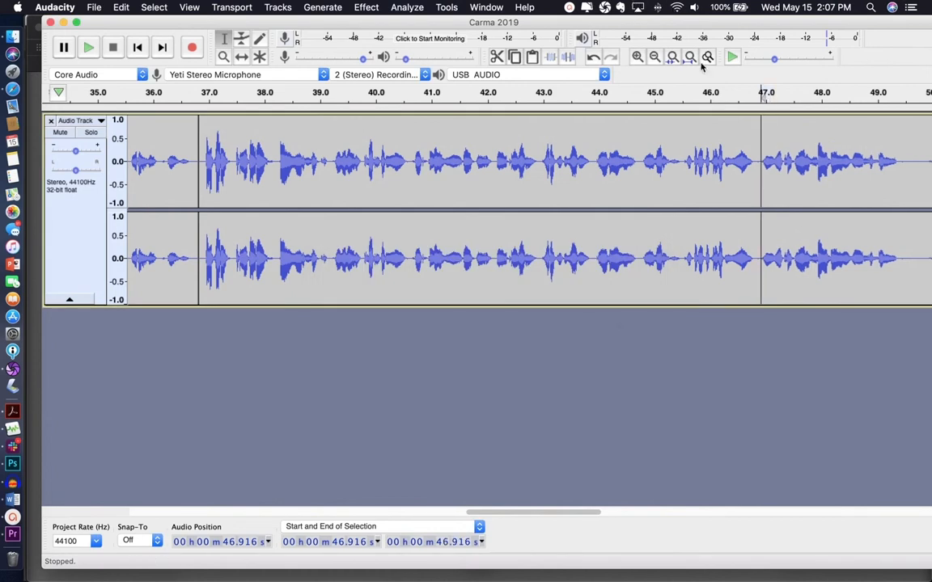
pyautogui.click(659, 93)
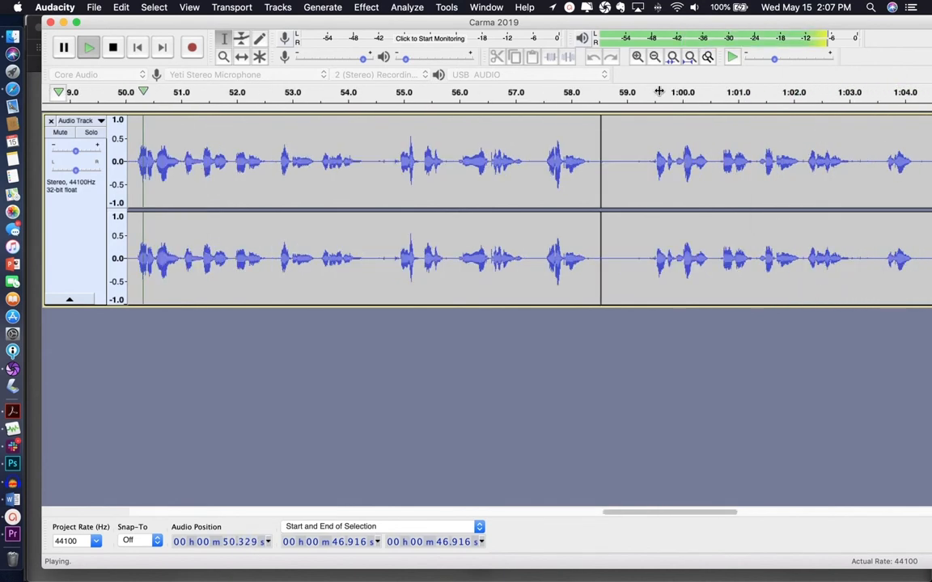
# Stop playback, delete the pause from 49.644 to 50.167 seconds, and play on from the cut.
pyautogui.press('space')
pyautogui.hscroll(-5, 565, 126)
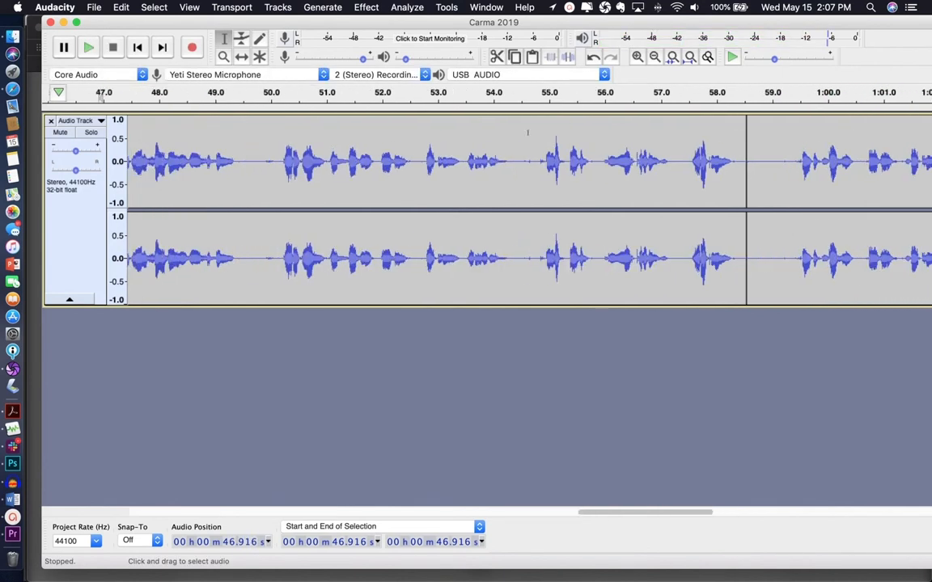
pyautogui.moveTo(251, 153); pyautogui.dragTo(279, 242)
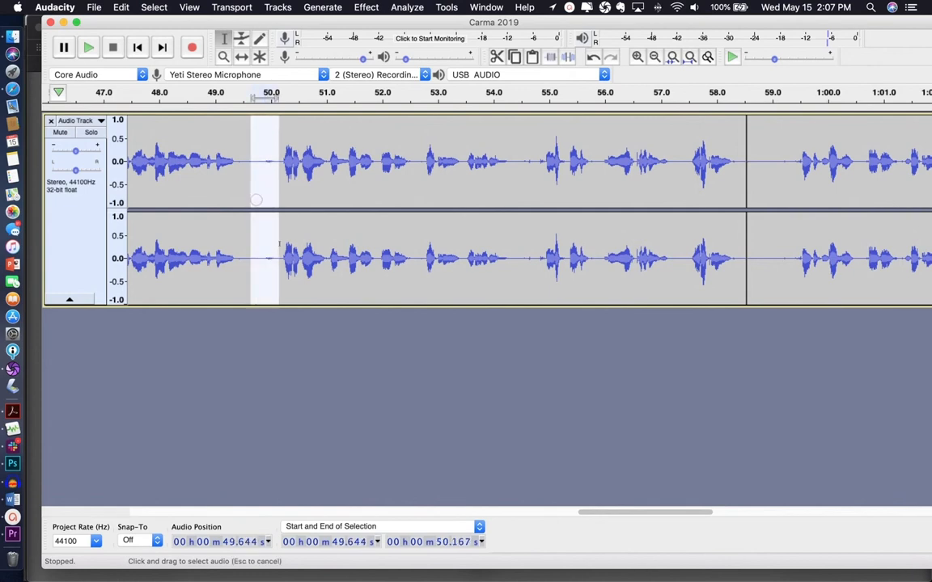
pyautogui.press('BackSpace')
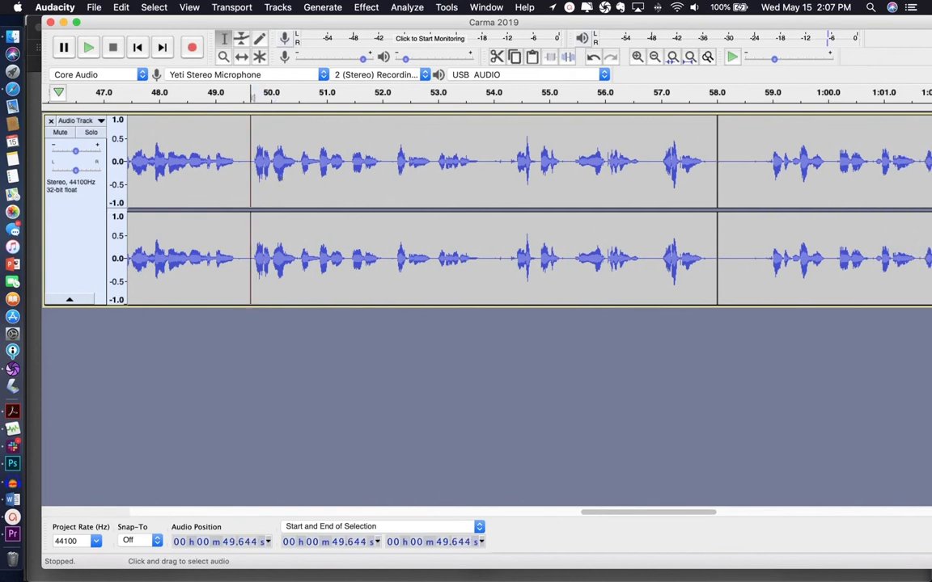
pyautogui.press('space')
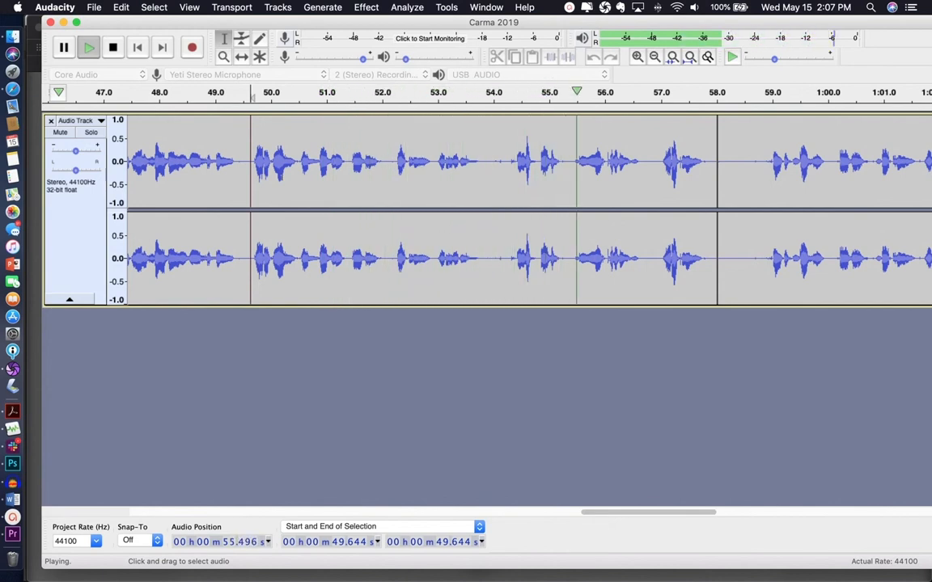
# Stop playback and delete the gaps from 52.036 to 52.175 seconds and from 53.650 to 54.149 seconds.
pyautogui.click(283, 179)
pyautogui.moveTo(384, 153); pyautogui.dragTo(392, 243)
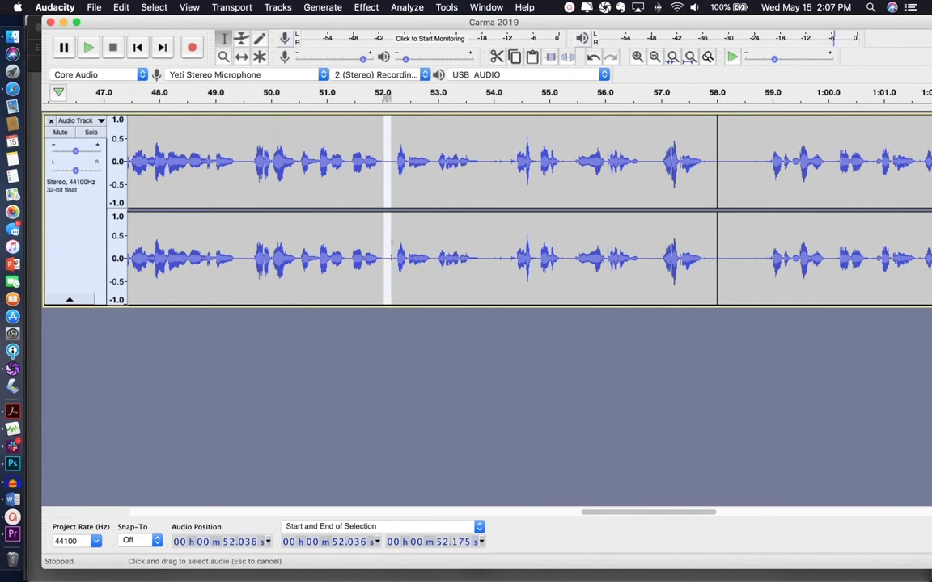
pyautogui.press('Delete')
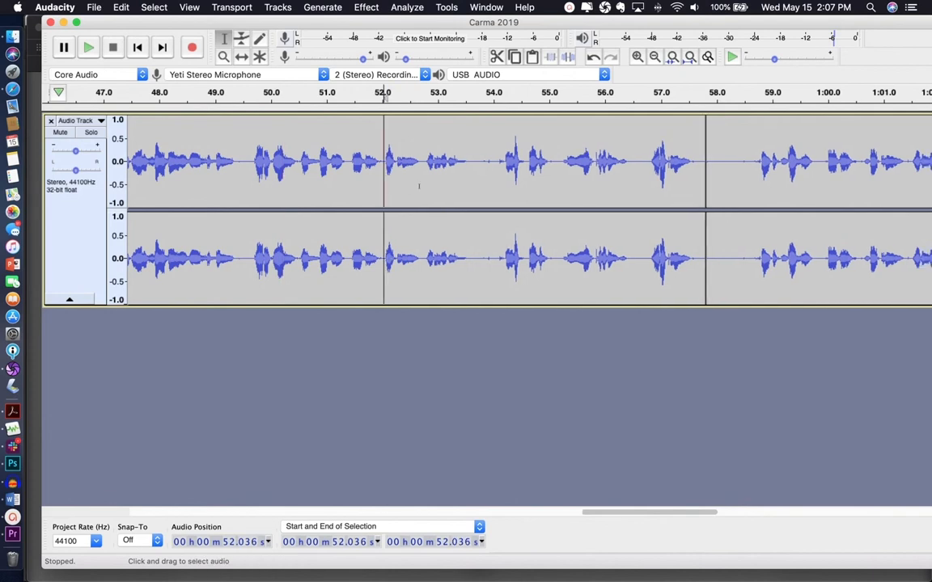
pyautogui.moveTo(474, 158); pyautogui.dragTo(501, 246)
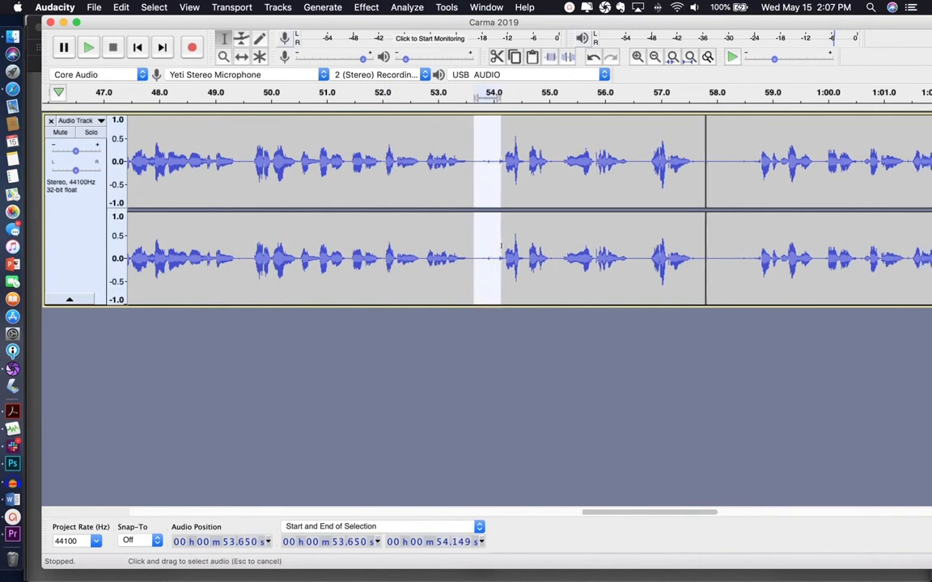
pyautogui.press('Delete')
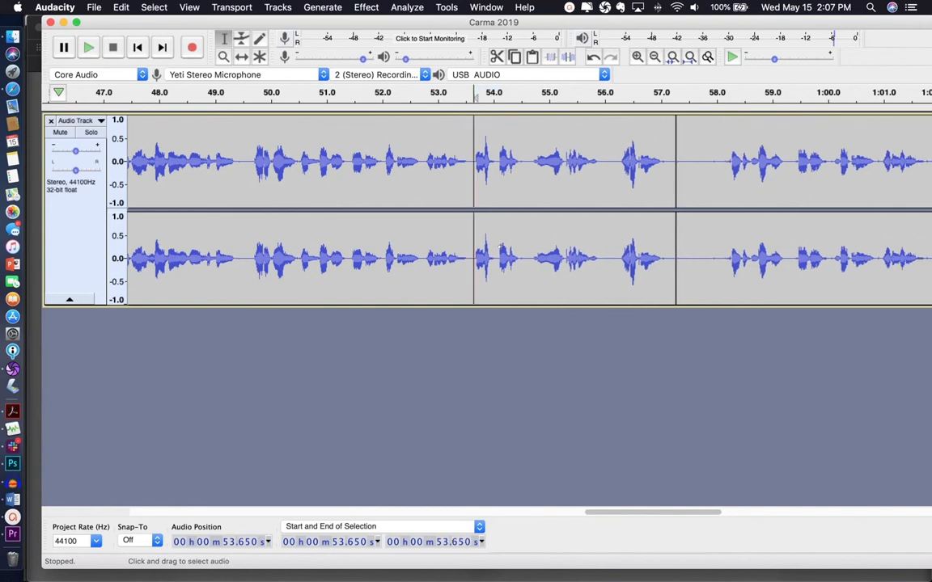
# Shorten the remaining pause by deleting 49.482 to 49.575 seconds, and play the result until about 57.9 seconds.
pyautogui.moveTo(241, 153); pyautogui.dragTo(246, 210)
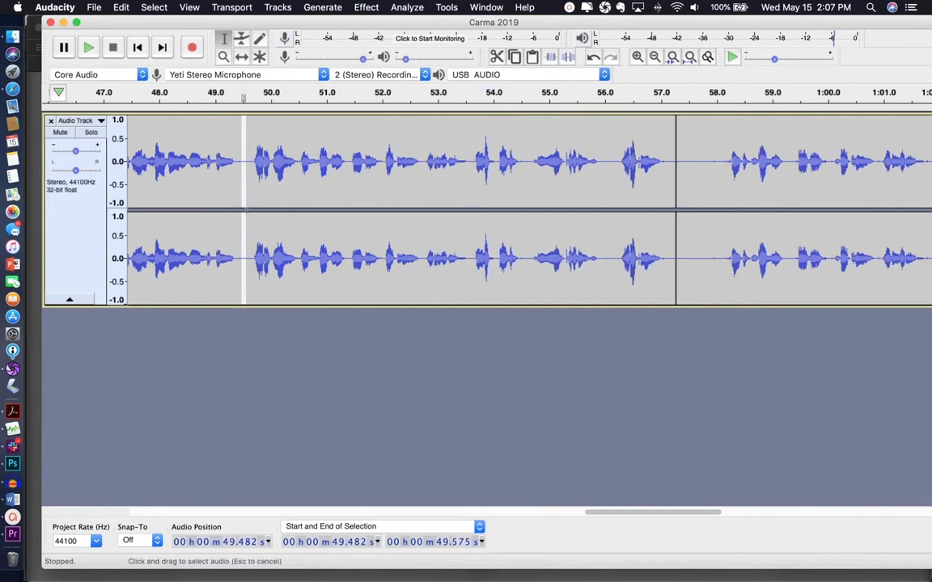
pyautogui.press('Delete')
pyautogui.press('space')
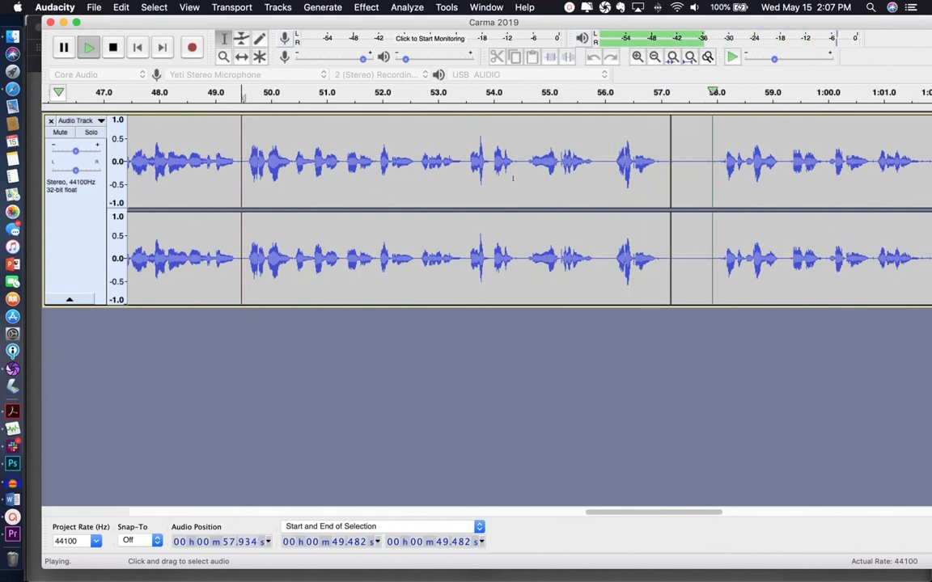
pyautogui.press('space')
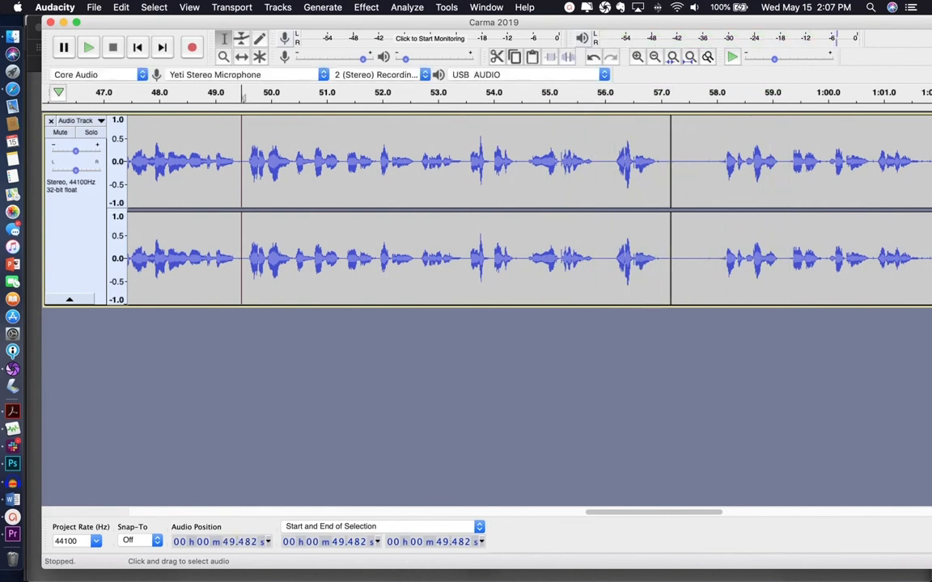
# Play the narration from about 56.1 s, and again from about 58 s, to locate the passages that need cutting.
pyautogui.hscroll(5, 485, 159)
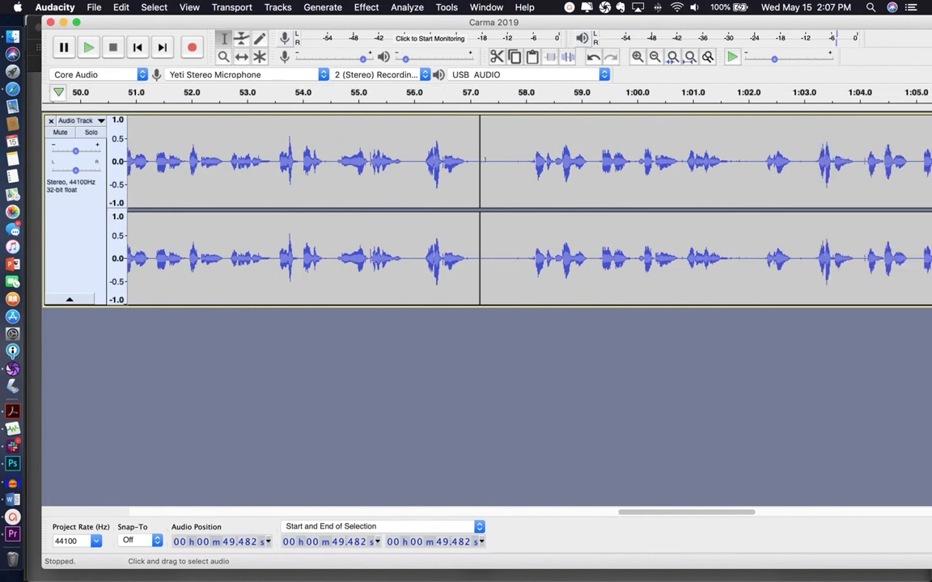
pyautogui.click(418, 160)
pyautogui.press('space')
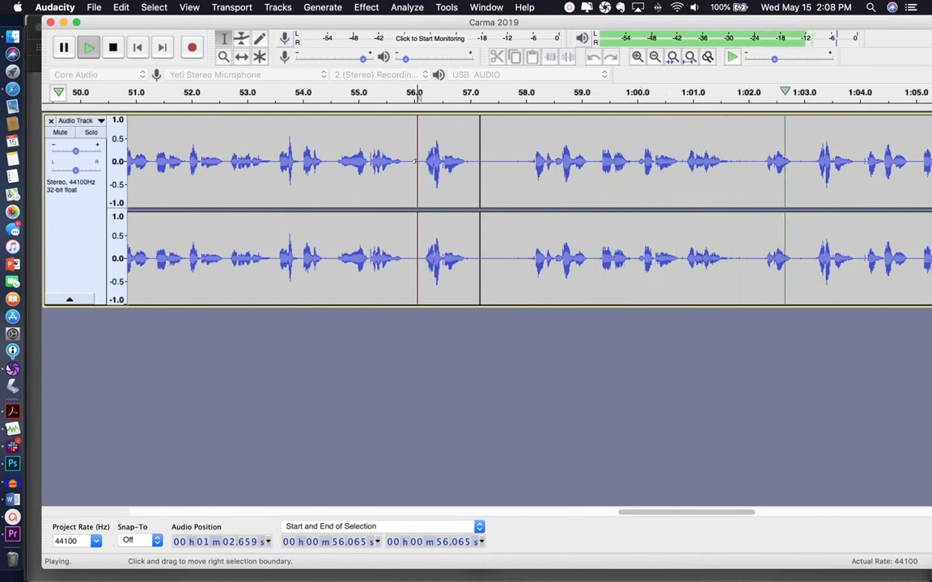
pyautogui.press('space')
pyautogui.hscroll(-1, 404, 162)
pyautogui.hscroll(5, 298, 162)
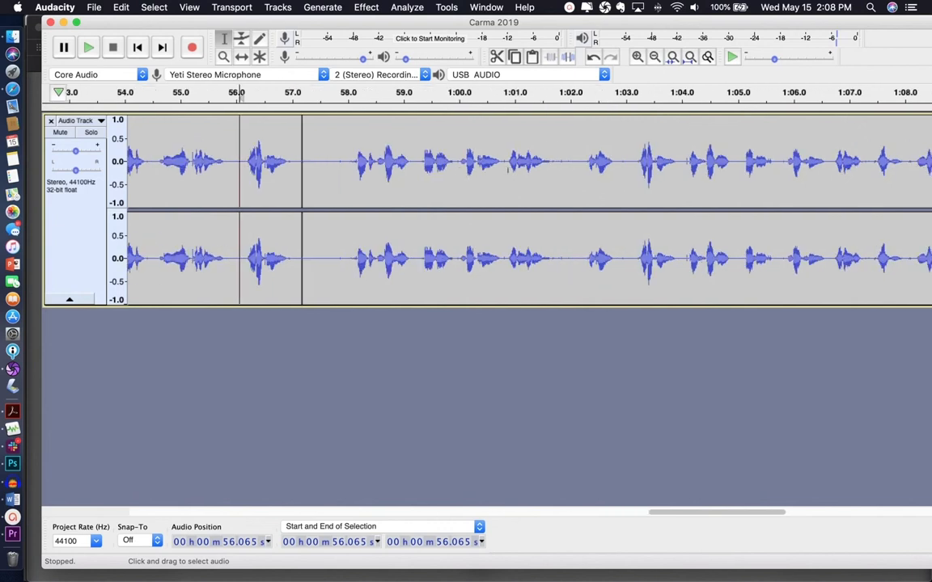
pyautogui.click(315, 160)
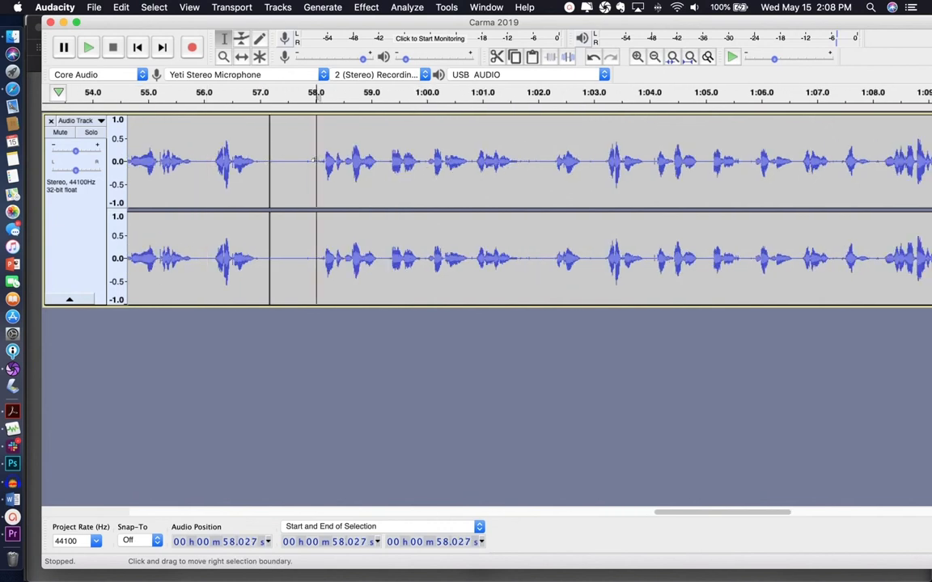
pyautogui.press('space')
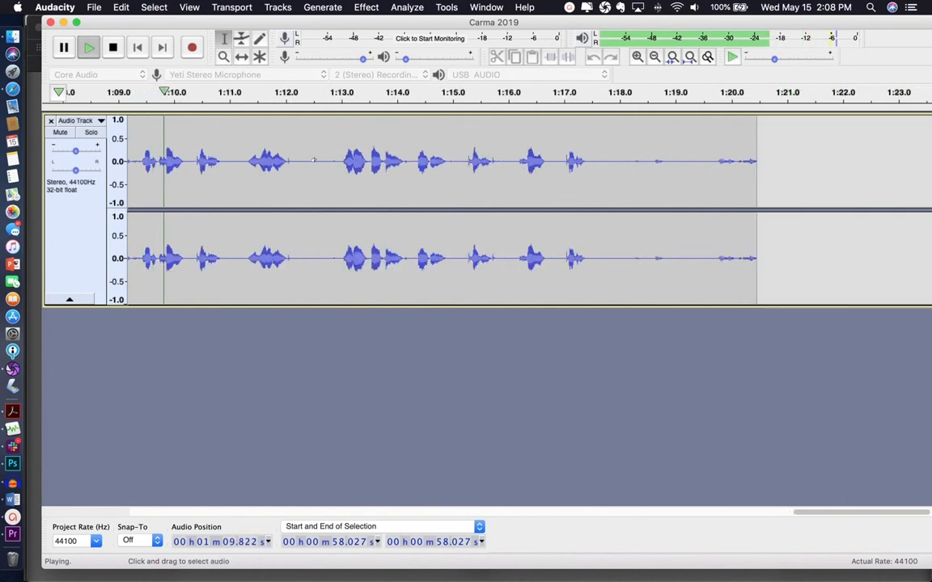
pyautogui.press('space')
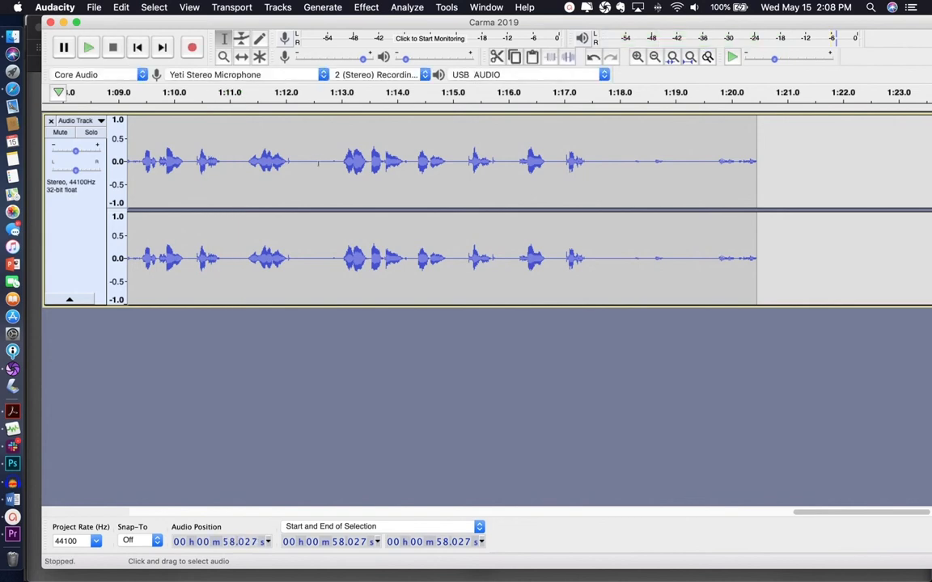
# Delete the narration passage from about 58.1 s to 1:02.
pyautogui.hscroll(-10, 267, 145)
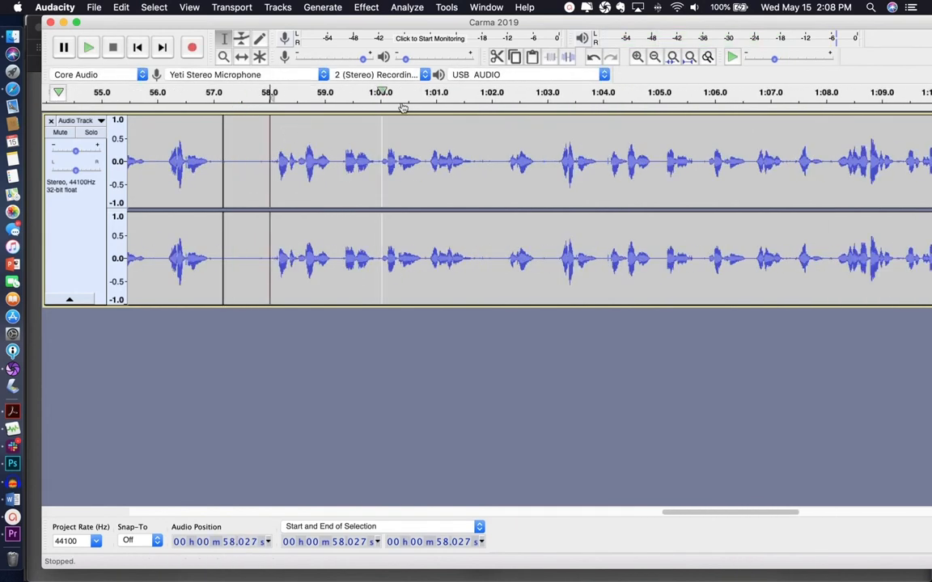
pyautogui.moveTo(275, 181); pyautogui.dragTo(494, 181)
pyautogui.press('Delete')
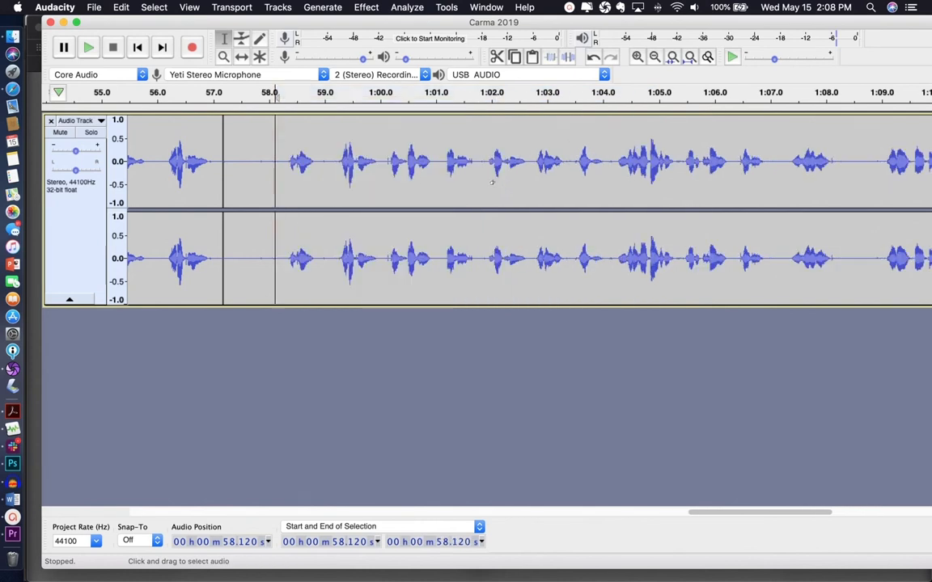
# Play the narration from 58.12 s, and delete the passage from about 57.3 s to 1:04.1.
pyautogui.press('space')
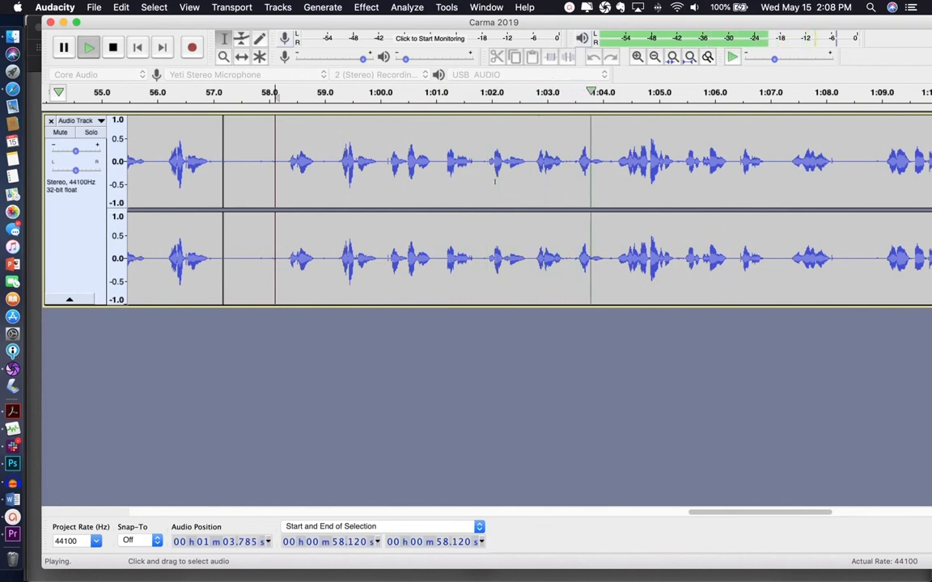
pyautogui.press('space')
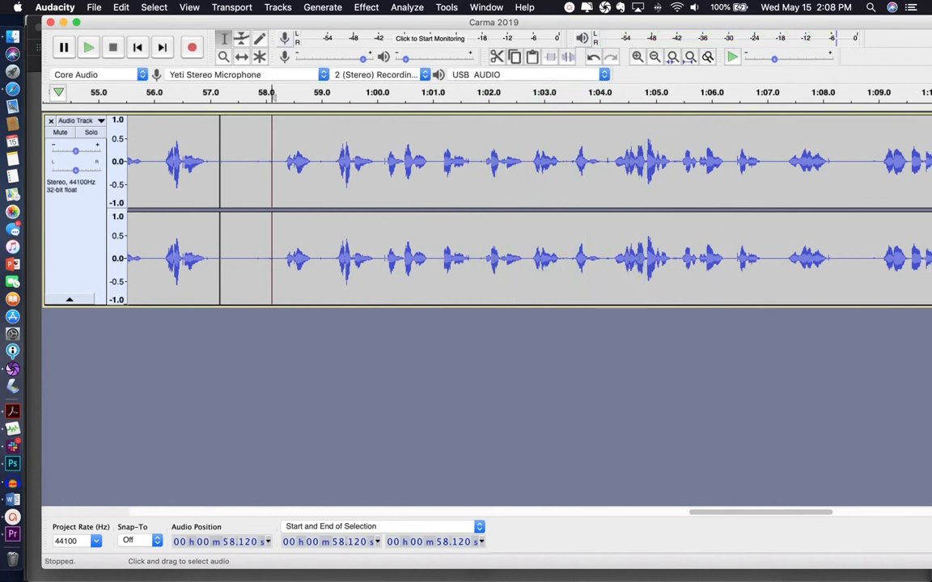
pyautogui.moveTo(609, 162); pyautogui.dragTo(227, 175)
pyautogui.press('Delete')
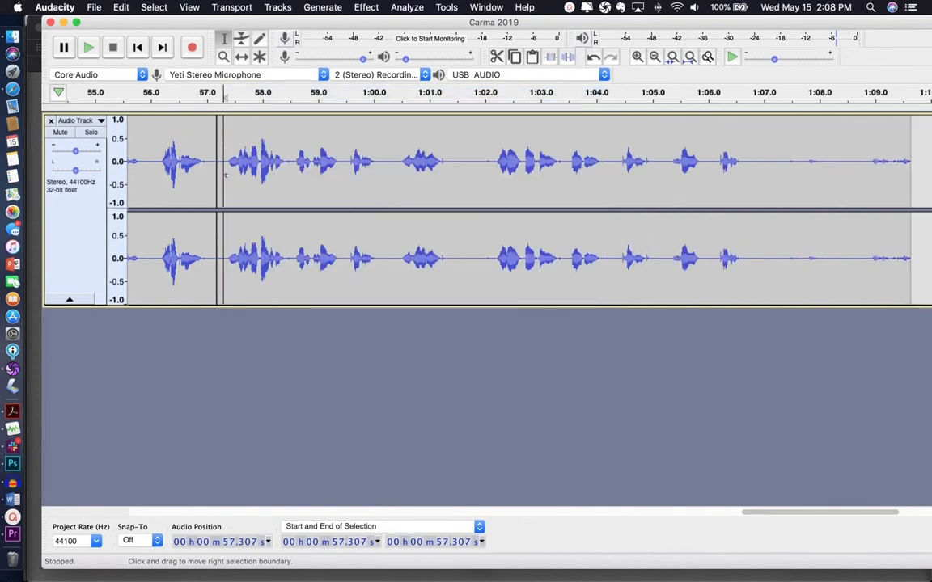
# Shorten the pause near 1:00.2 with two small cuts, and delete the silence from about 1:01.3 to 1:01.9.
pyautogui.hscroll(3, 246, 170)
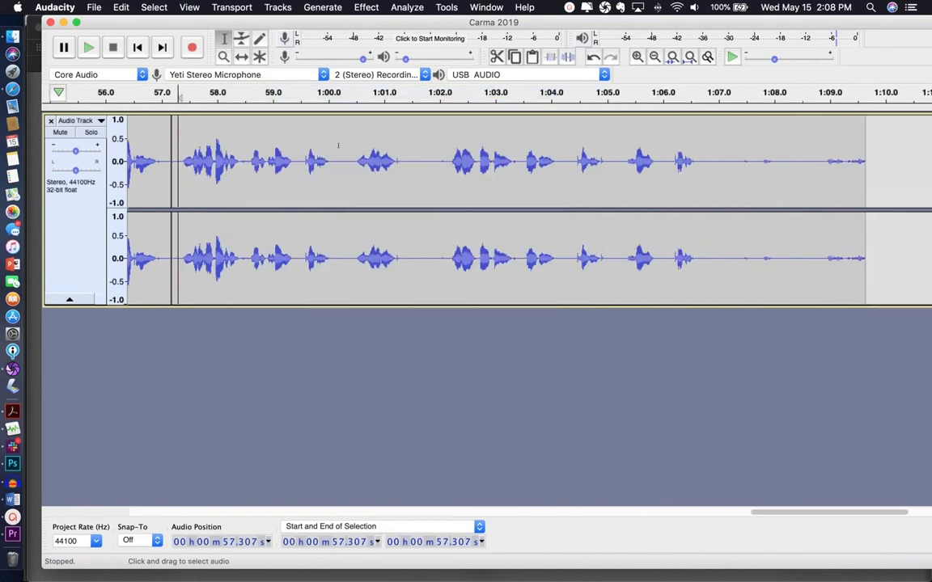
pyautogui.moveTo(338, 202); pyautogui.dragTo(348, 256)
pyautogui.press('Delete')
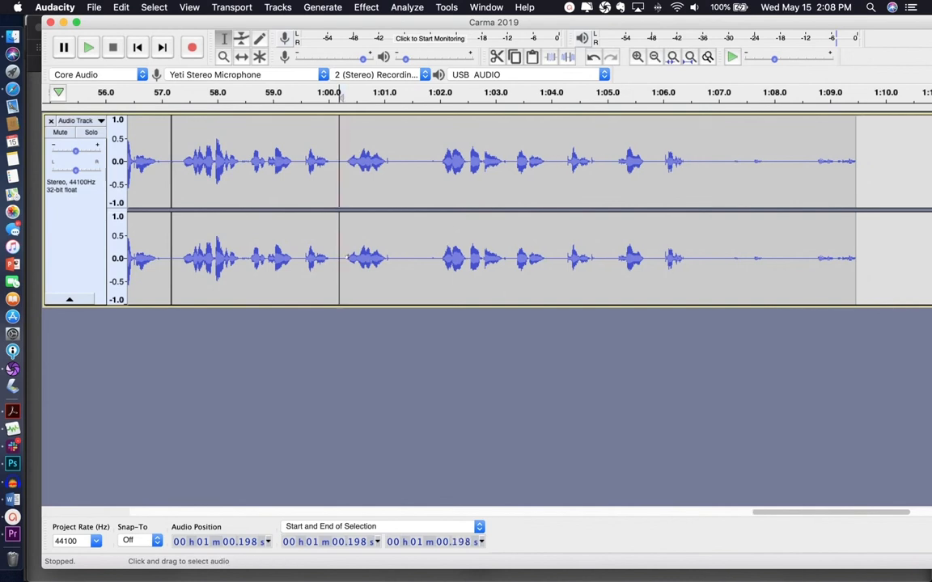
pyautogui.moveTo(403, 158); pyautogui.dragTo(436, 262)
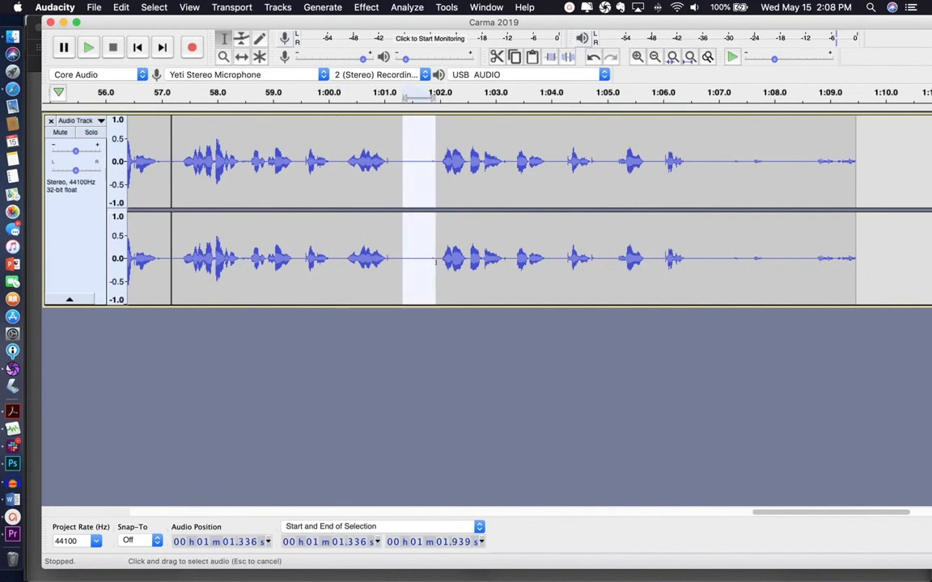
pyautogui.press('Delete')
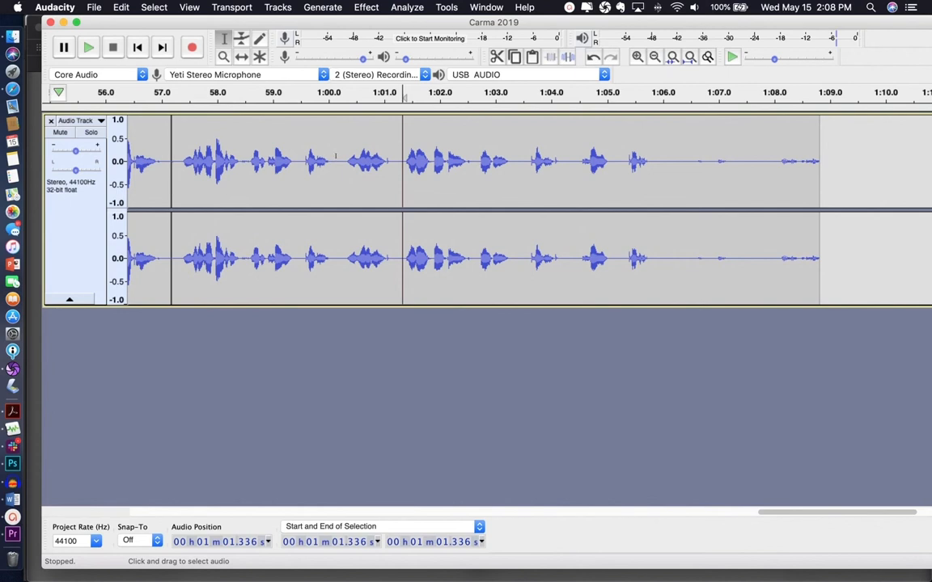
pyautogui.moveTo(336, 156); pyautogui.dragTo(341, 269)
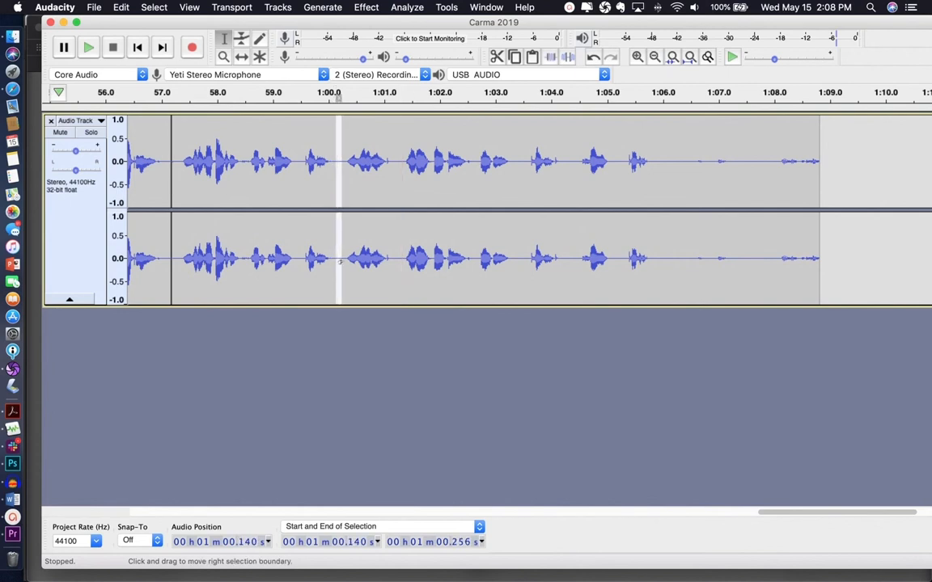
pyautogui.press('Delete')
# Delete everything after about 1:05.7, and shorten the pauses at about 1:04.2 and 1:04.9.
pyautogui.moveTo(645, 158); pyautogui.dragTo(814, 188)
pyautogui.press('Delete')
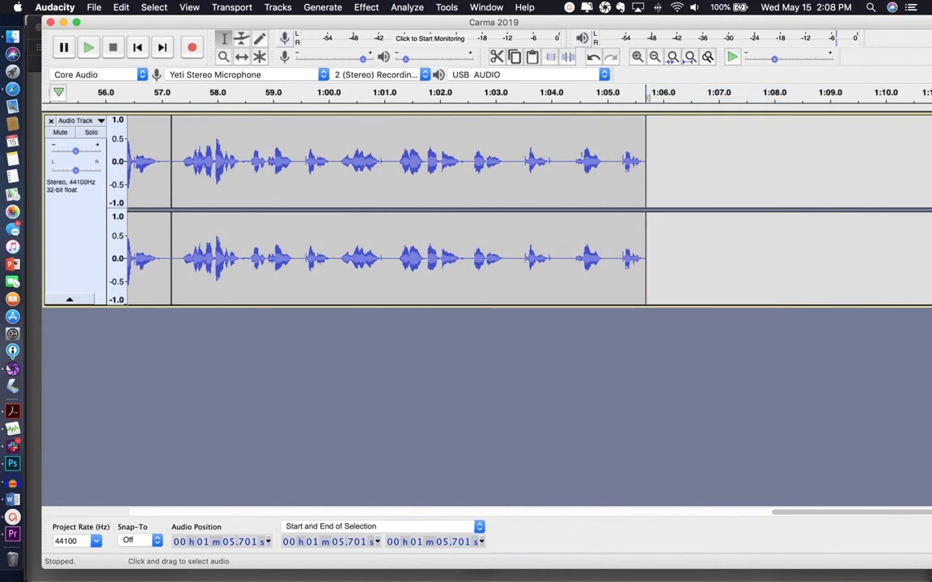
pyautogui.moveTo(560, 153); pyautogui.dragTo(565, 275)
pyautogui.press('Delete')
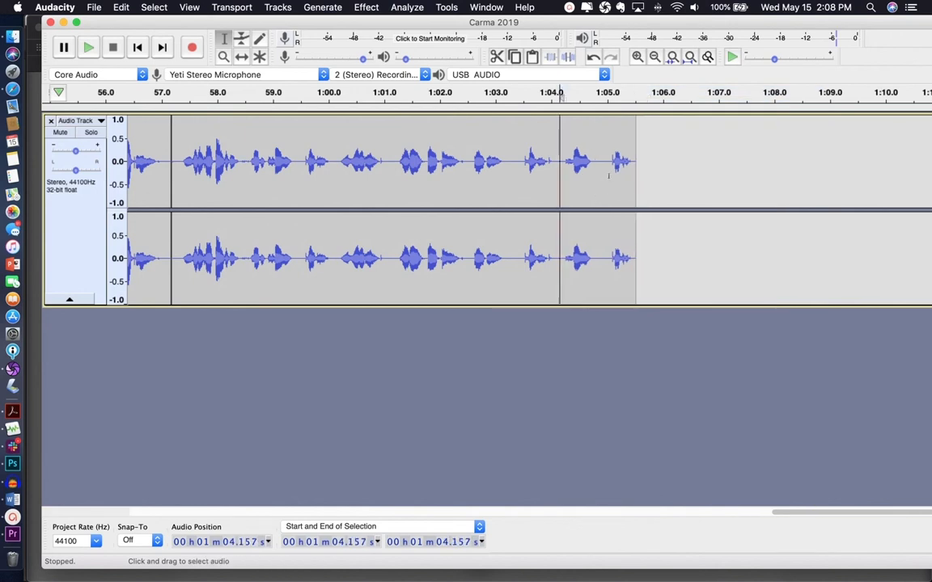
pyautogui.moveTo(600, 156); pyautogui.dragTo(602, 280)
pyautogui.press('Delete')
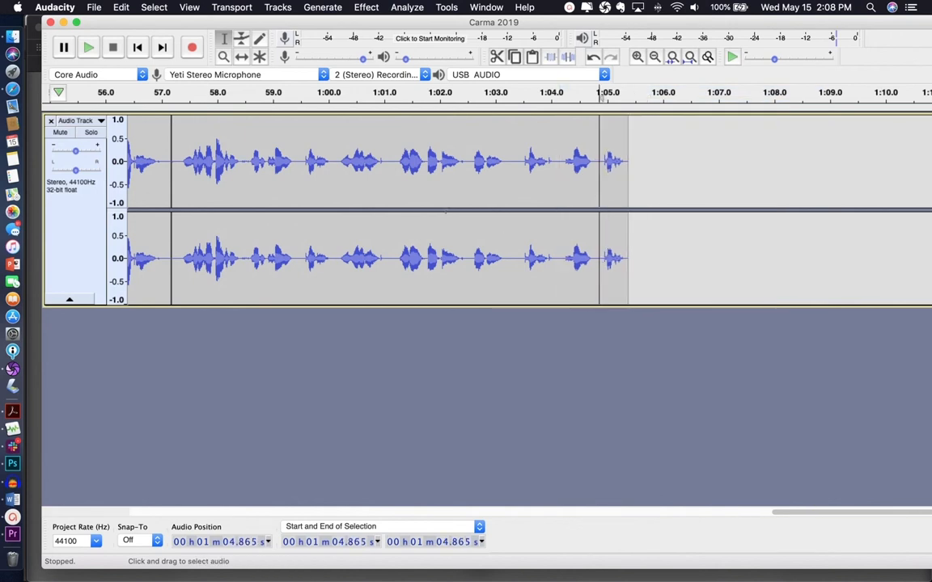
# Play the edited ending of the narration from about 57.5 s.
pyautogui.hscroll(-3, 323, 162)
pyautogui.click(362, 96)
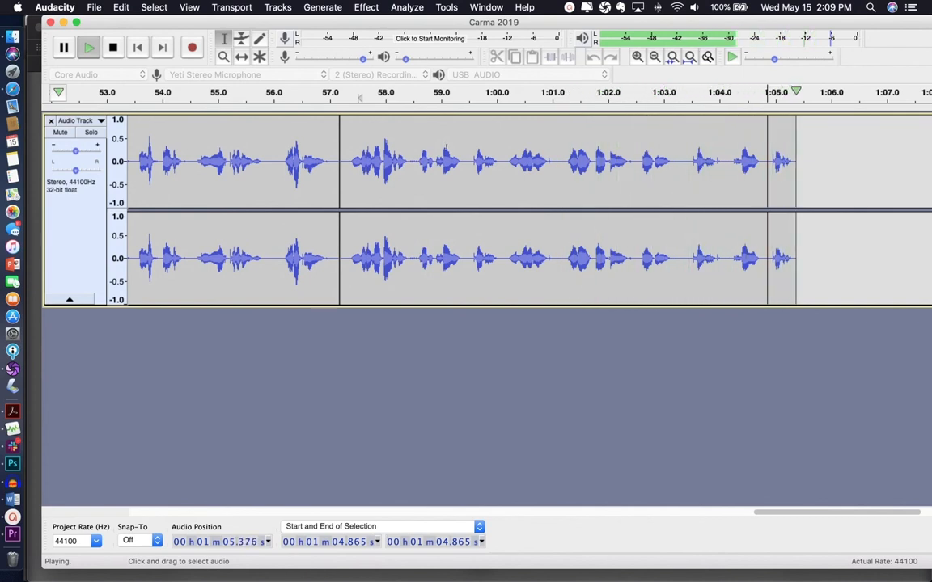
# Select and play the quiet clip from about 11.3 s to 12.8 s, and amplify it by 9.444 dB to a 0.0 dB peak.
pyautogui.hscroll(-10, 337, 235)
pyautogui.hscroll(-10, 337, 235)
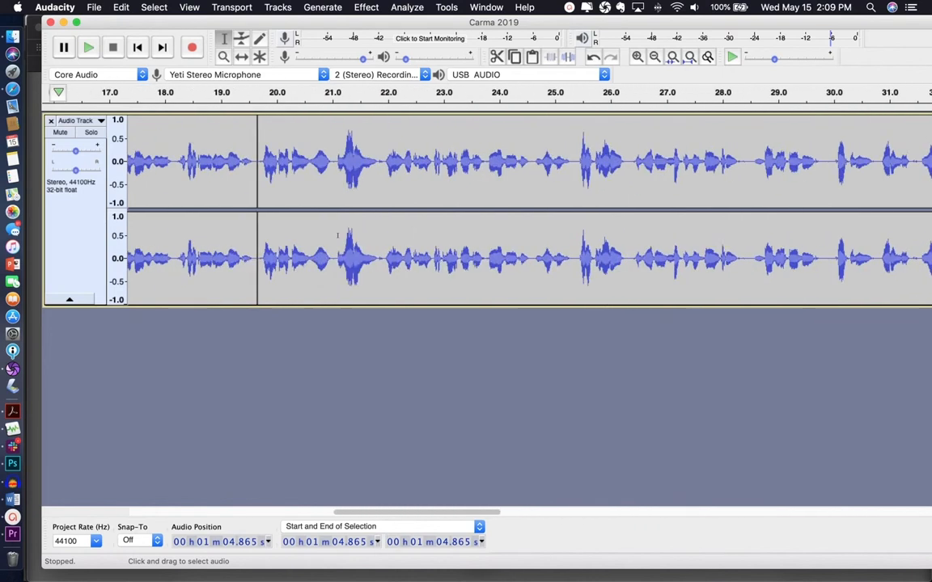
pyautogui.moveTo(444, 157); pyautogui.dragTo(522, 190)
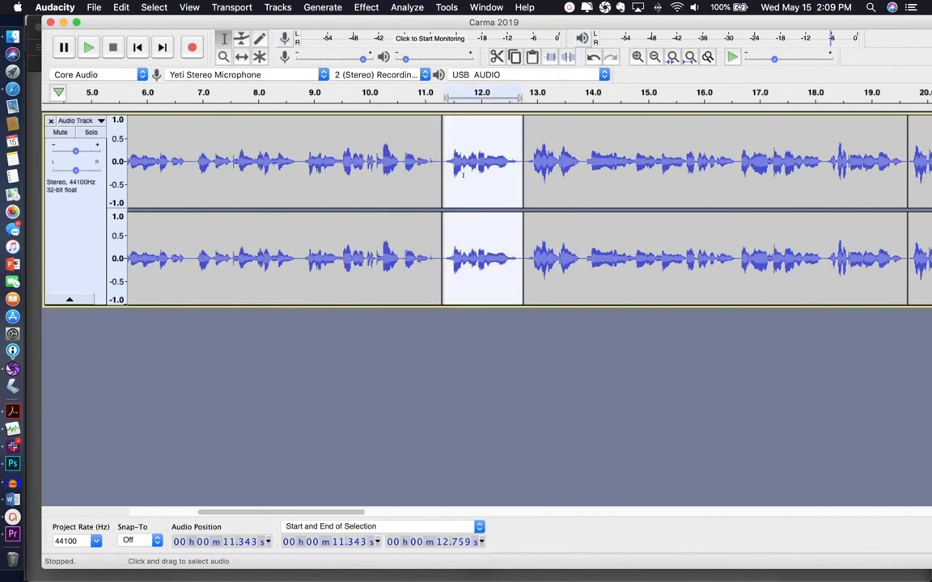
pyautogui.press('space')
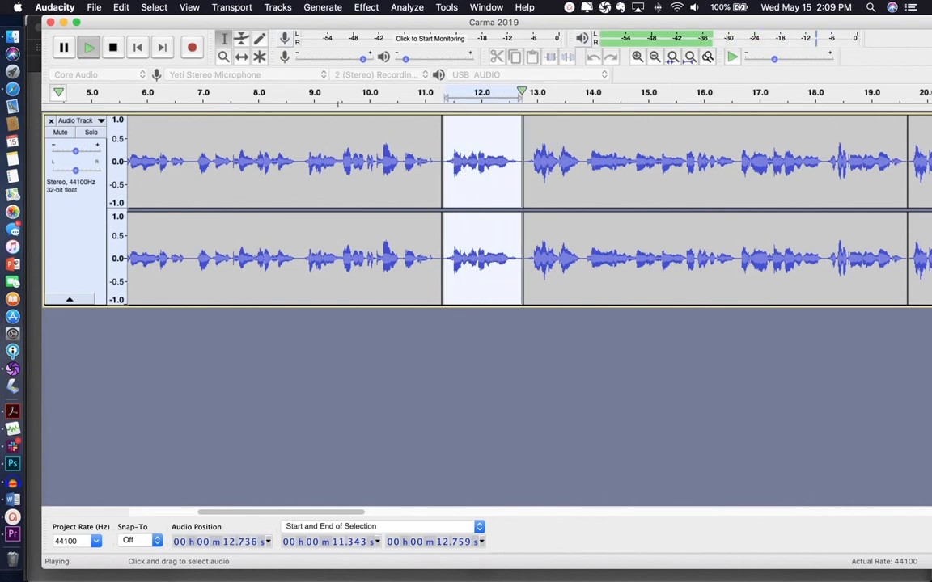
pyautogui.click(322, 7)
pyautogui.moveTo(366, 8)
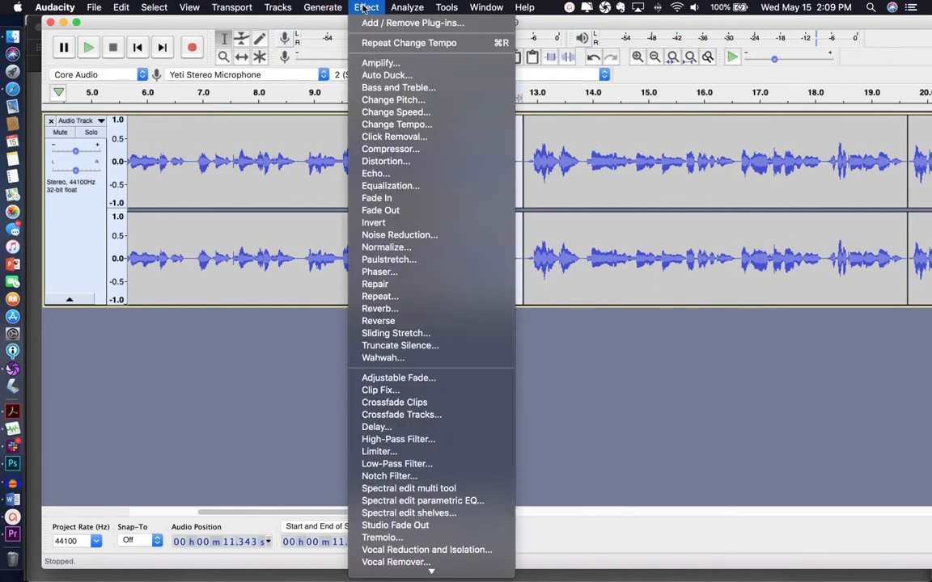
pyautogui.click(373, 63)
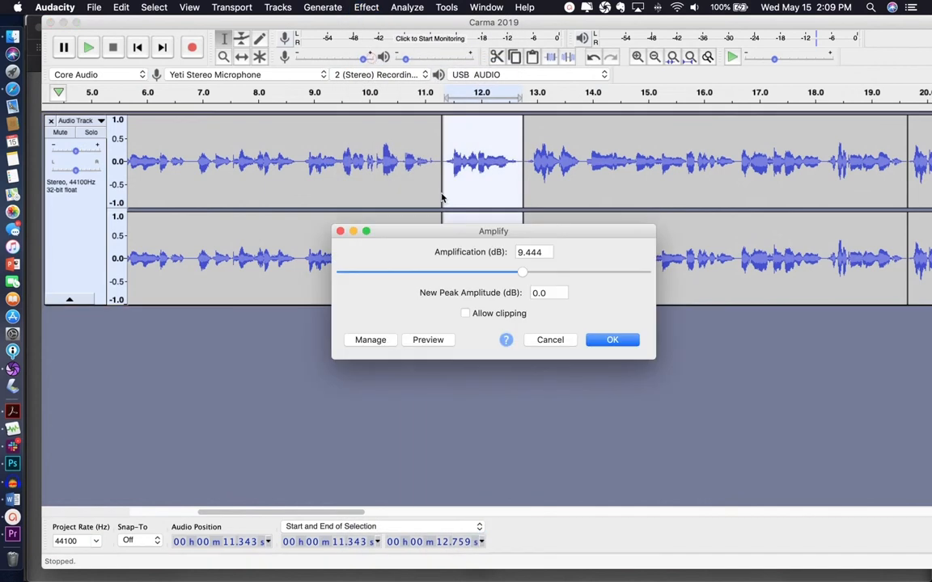
pyautogui.click(434, 341)
pyautogui.click(609, 341)
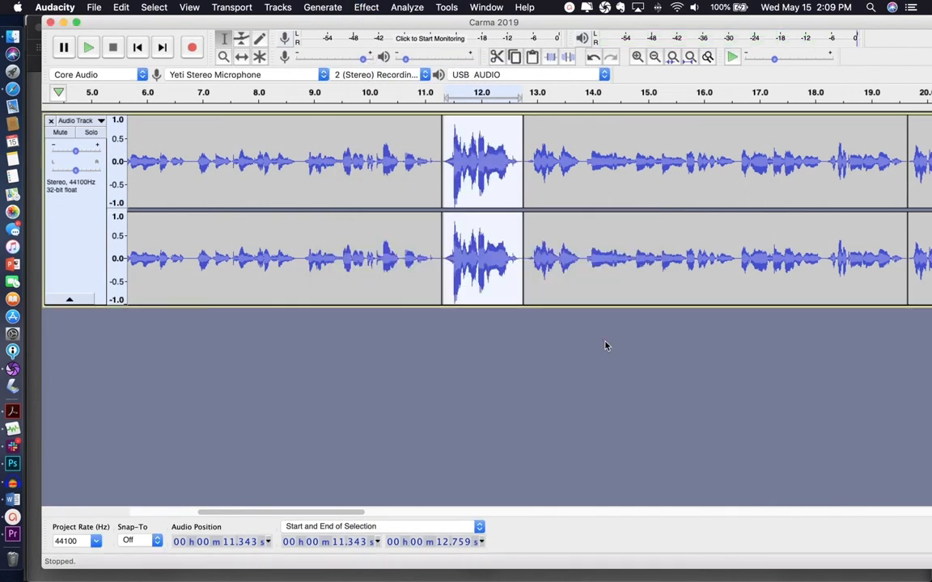
# Play the narration from about 9.8 s through the amplified clip to check its loudness, and stop playback.
pyautogui.click(358, 104)
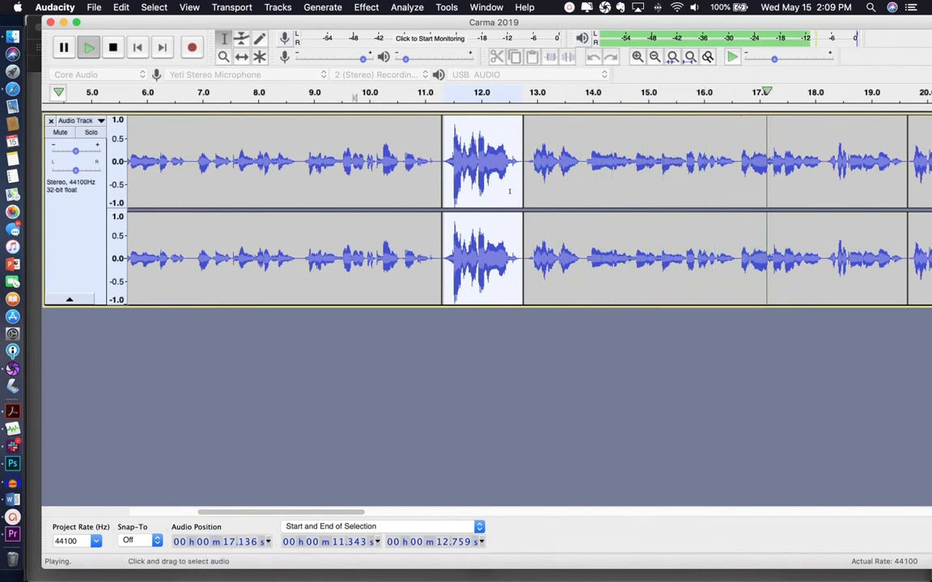
pyautogui.click(594, 185)
pyautogui.hscroll(-3, 580, 200)
pyautogui.hscroll(2, 489, 151)
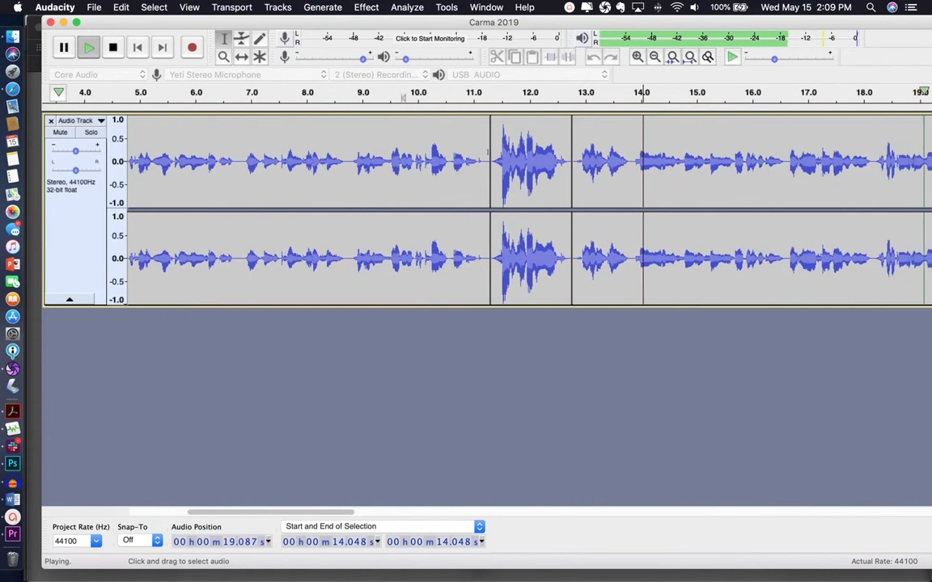
pyautogui.click(19, 517)
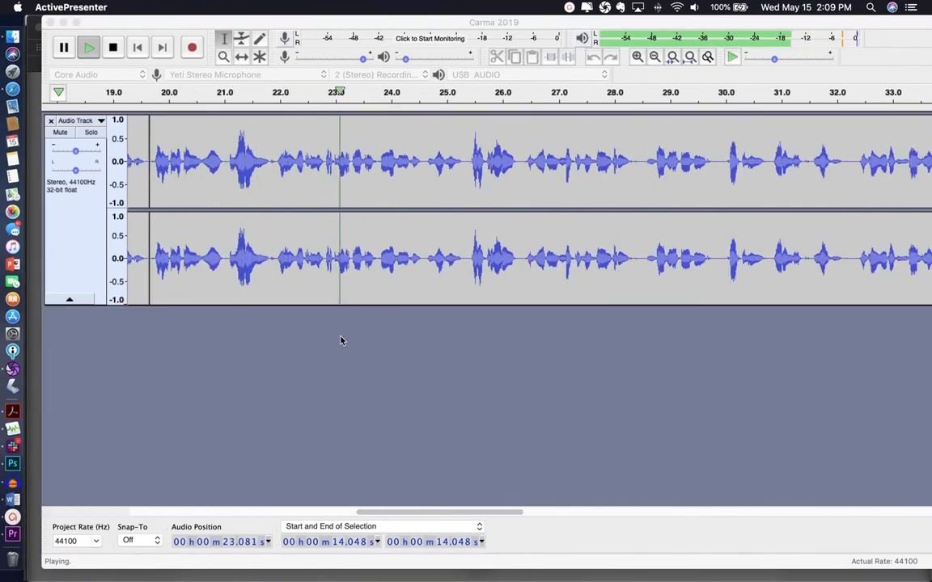
pyautogui.click(112, 48)
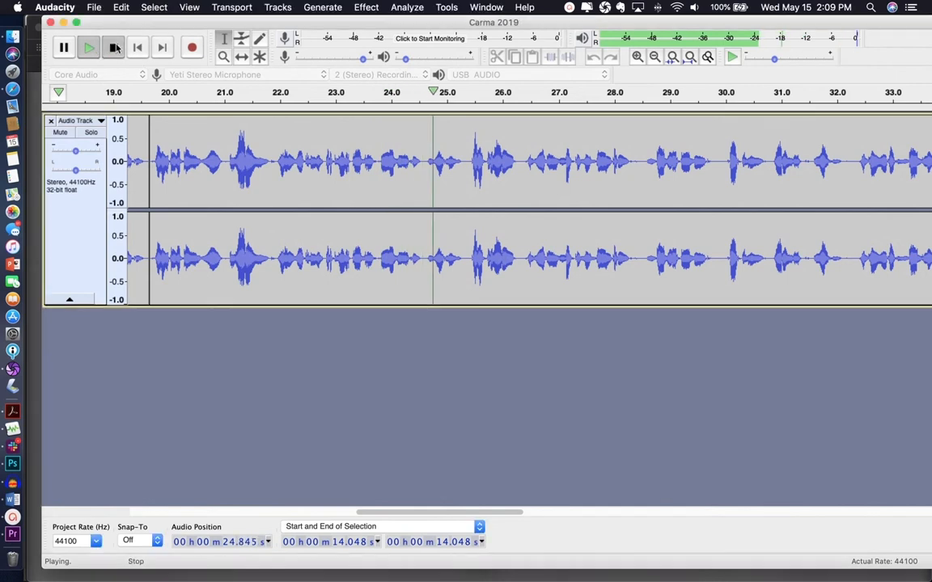
pyautogui.click(114, 48)
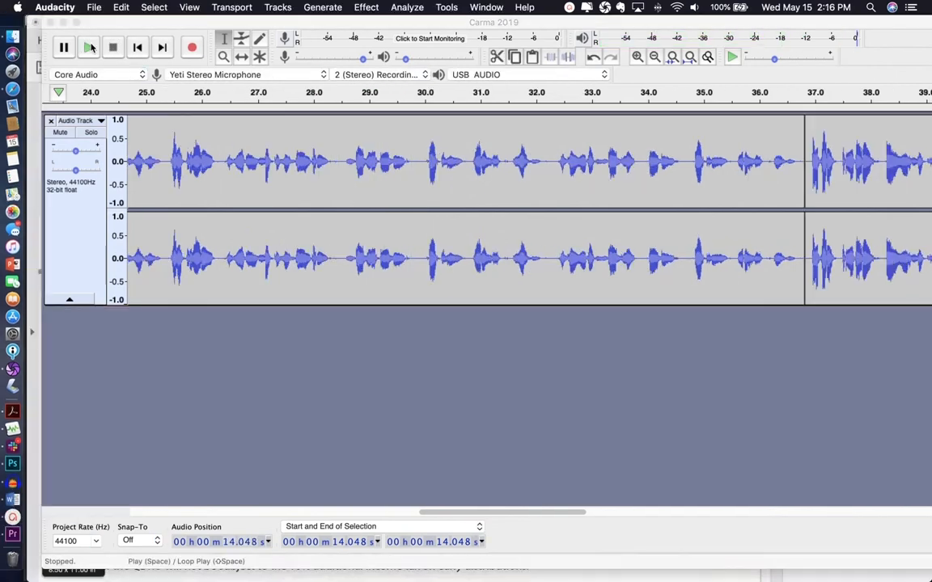
# Play the narration from the 14.048 s cursor, and again from about 2.2 s near the start.
pyautogui.click(89, 48)
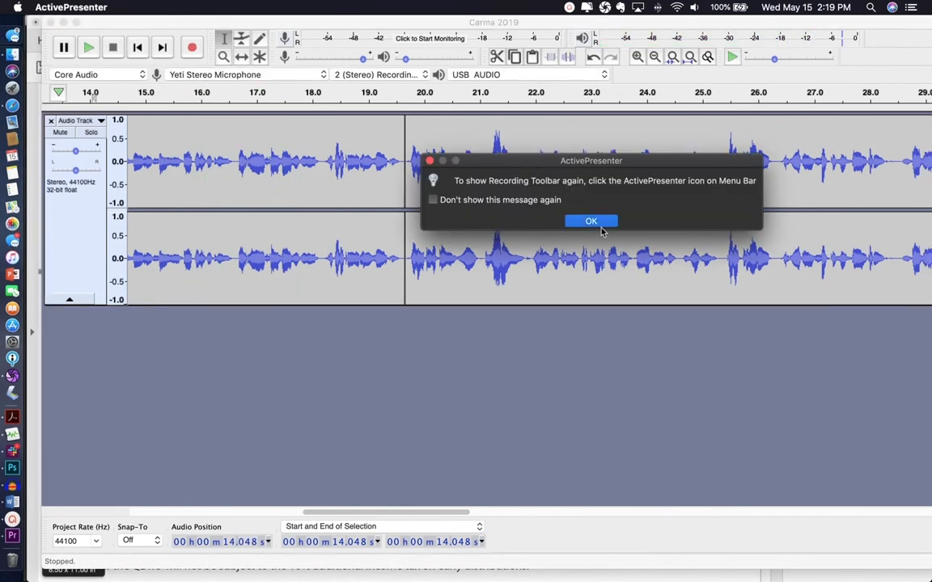
pyautogui.click(600, 228)
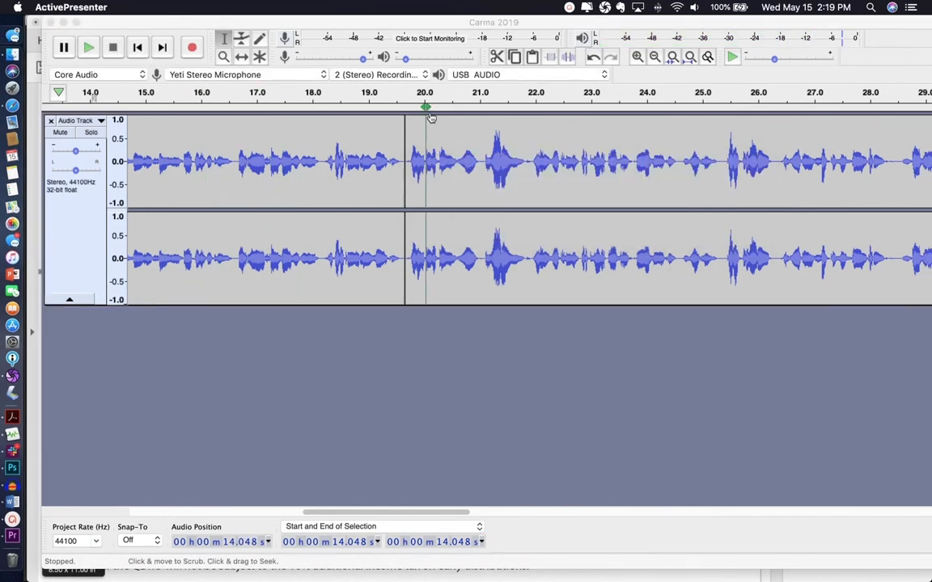
pyautogui.hscroll(-10, 356, 127)
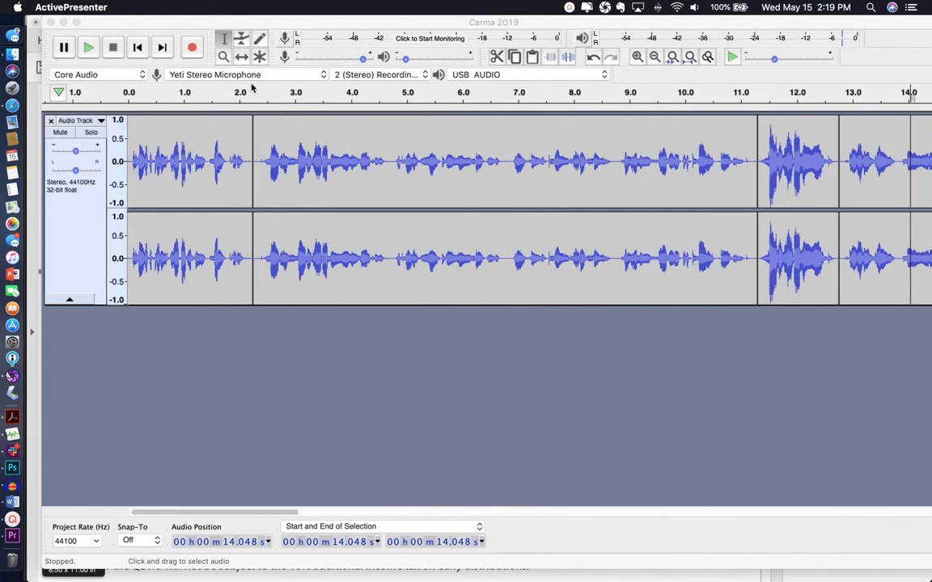
pyautogui.click(251, 97)
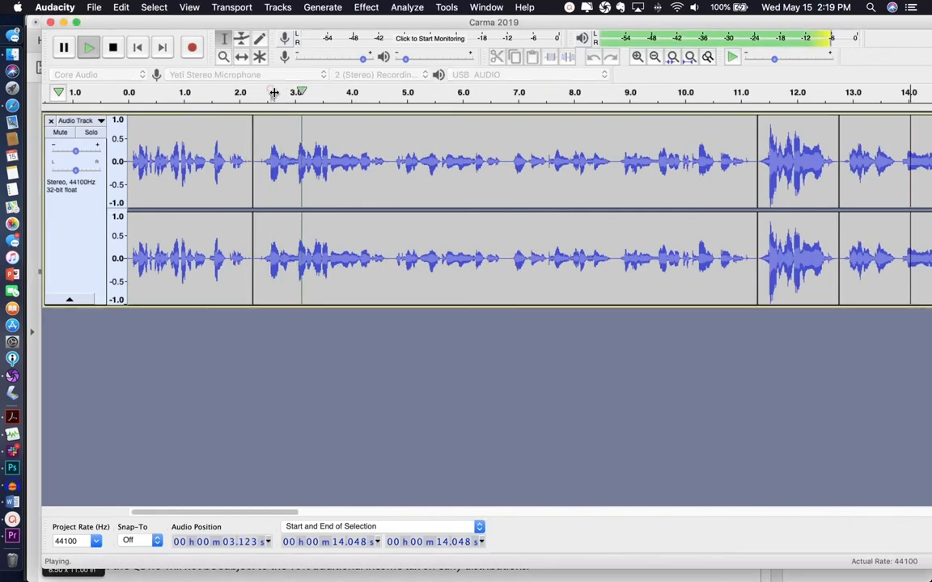
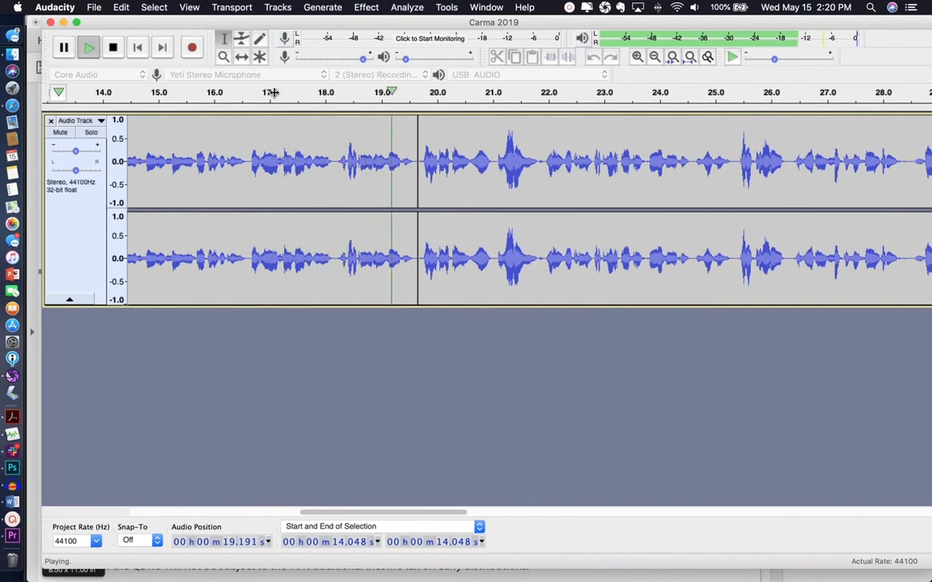
# Stop playback and delete the short pause at about 29.8 s in the narration.
pyautogui.press('space')
pyautogui.hscroll(10, 490, 182)
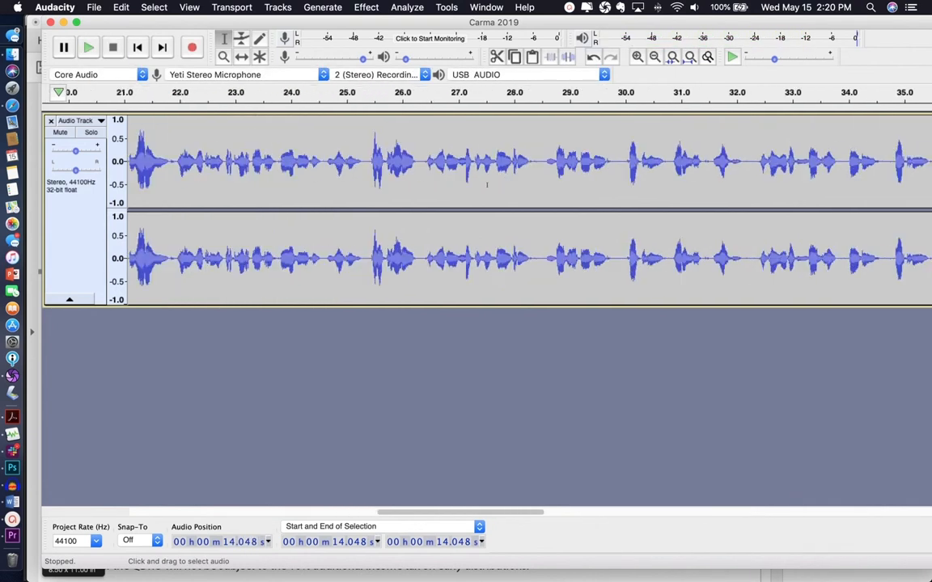
pyautogui.moveTo(562, 176); pyautogui.dragTo(568, 203)
pyautogui.press('Delete')
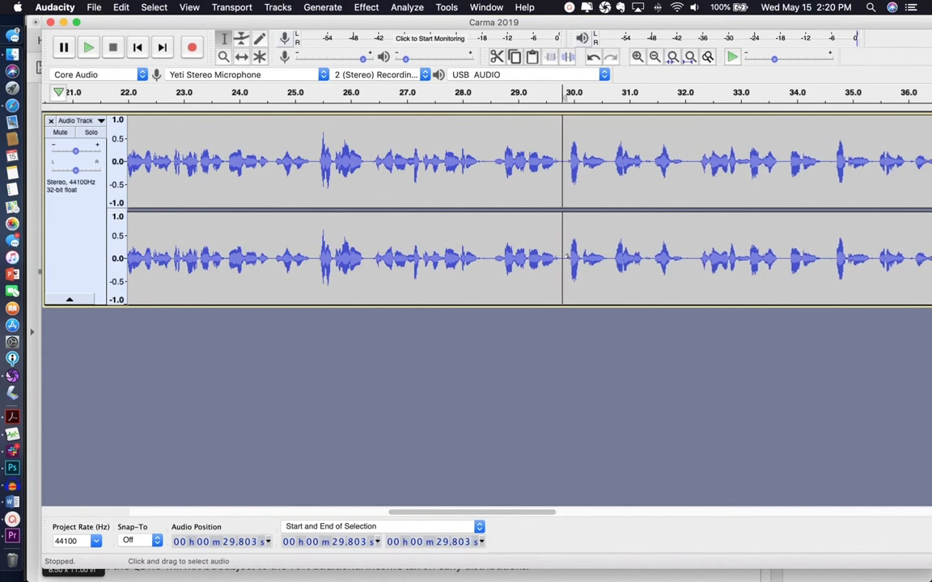
# Delete the short pauses at about 32.1 s and 34.4 s in the narration.
pyautogui.hscroll(8, 579, 248)
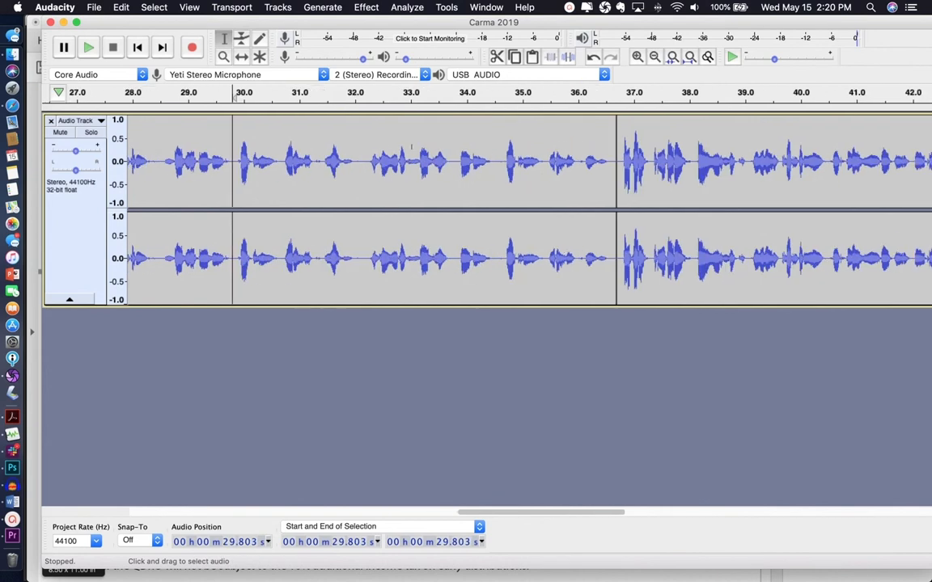
pyautogui.moveTo(357, 178); pyautogui.dragTo(366, 246)
pyautogui.press('Delete')
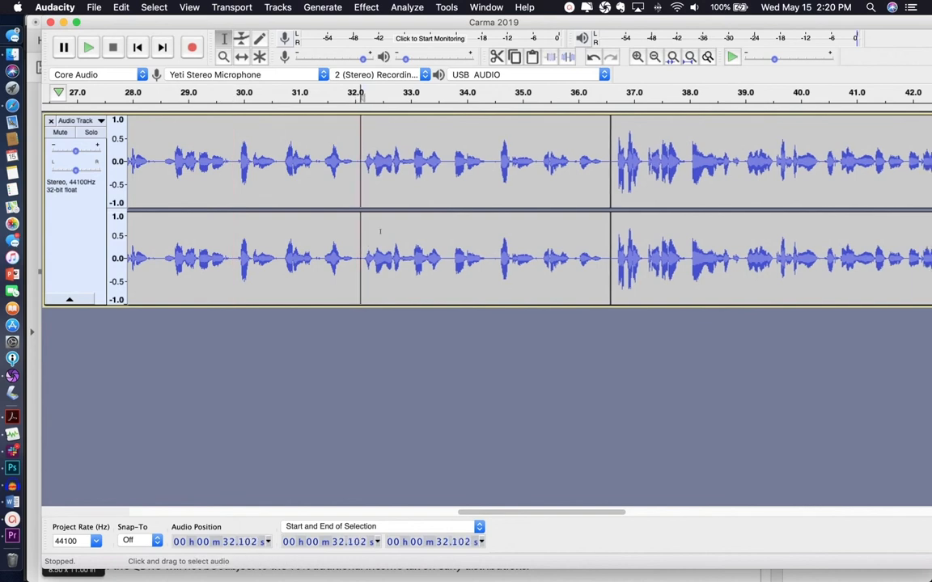
pyautogui.moveTo(488, 190); pyautogui.dragTo(494, 190)
pyautogui.press('Delete')
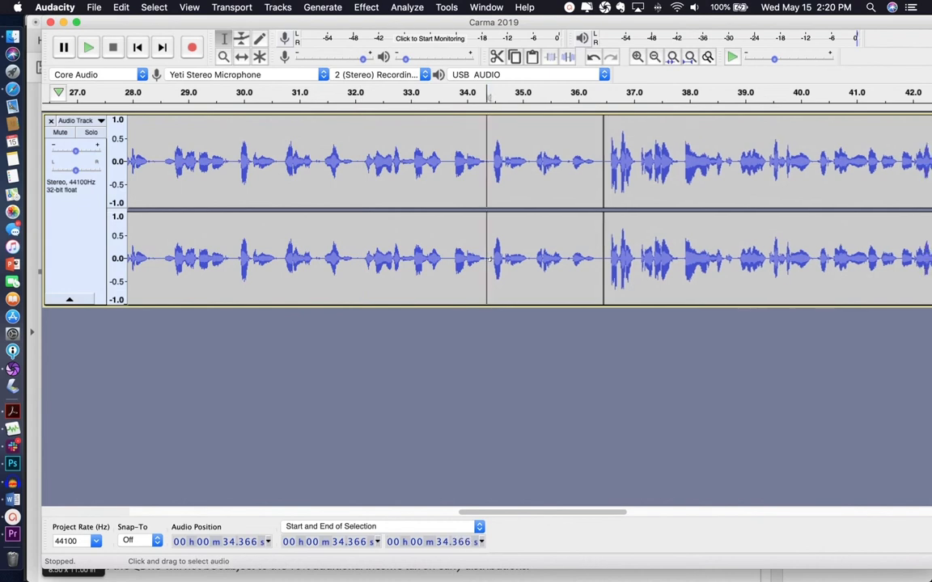
# Delete the pause from about 55.600 s to 55.728 s and play briefly across the cut.
pyautogui.hscroll(10, 594, 167)
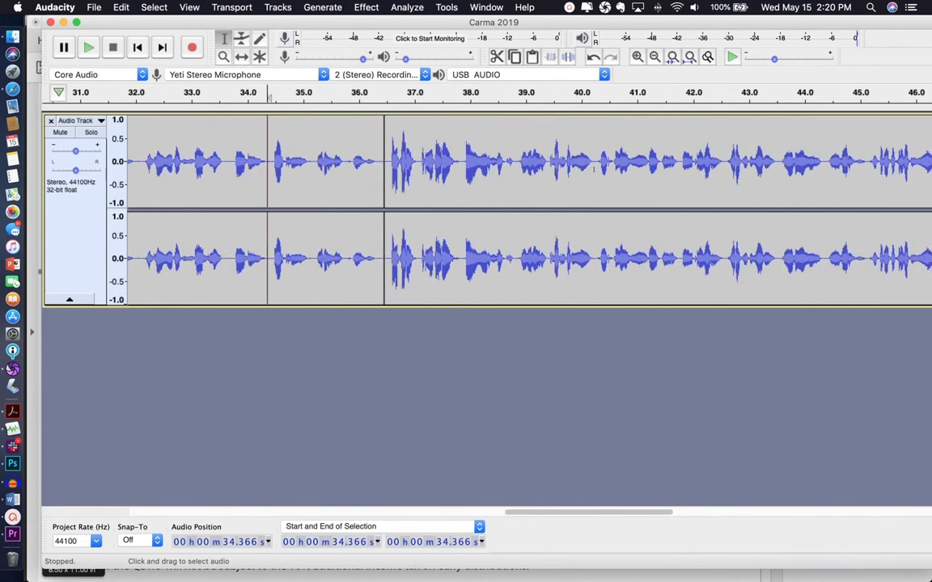
pyautogui.hscroll(5, 595, 168)
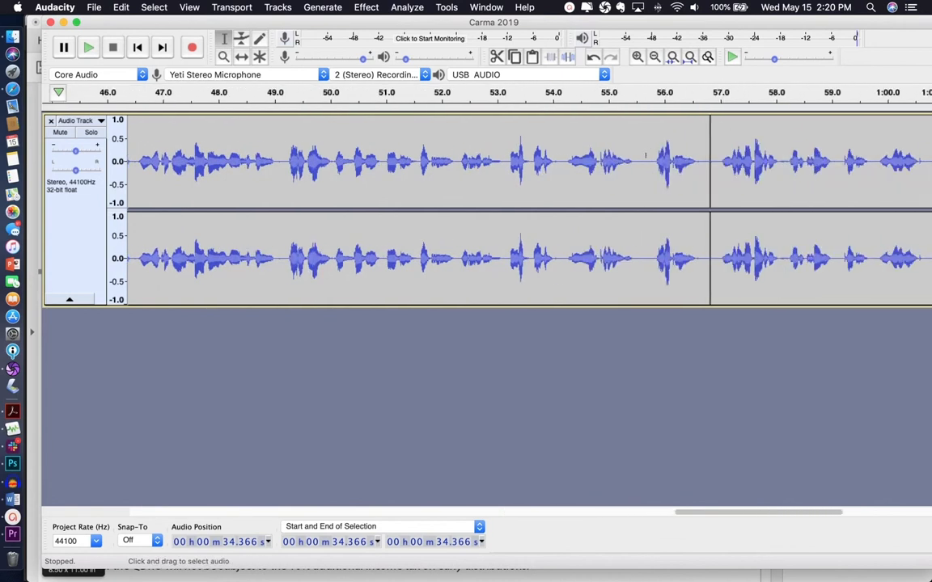
pyautogui.moveTo(644, 167); pyautogui.dragTo(647, 273)
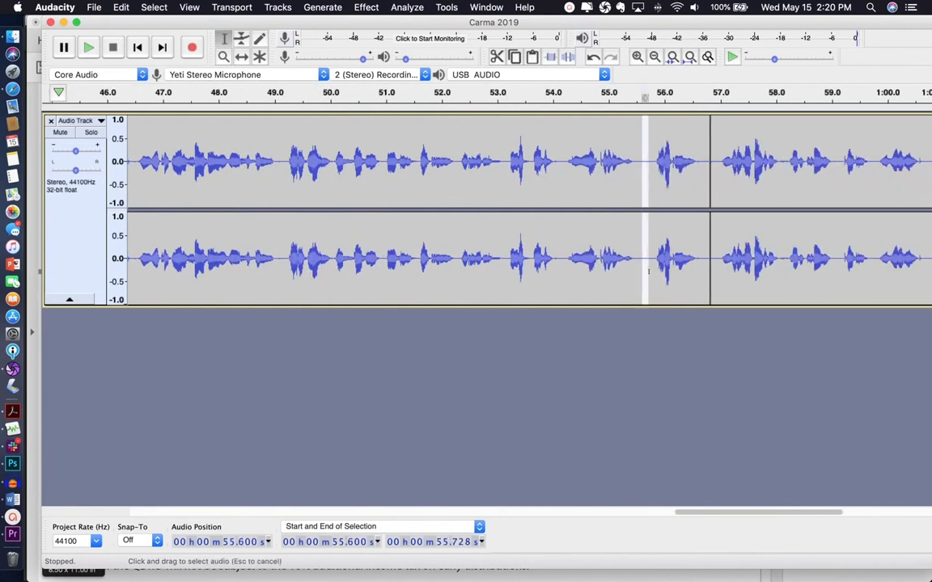
pyautogui.press('Delete')
pyautogui.press('space')
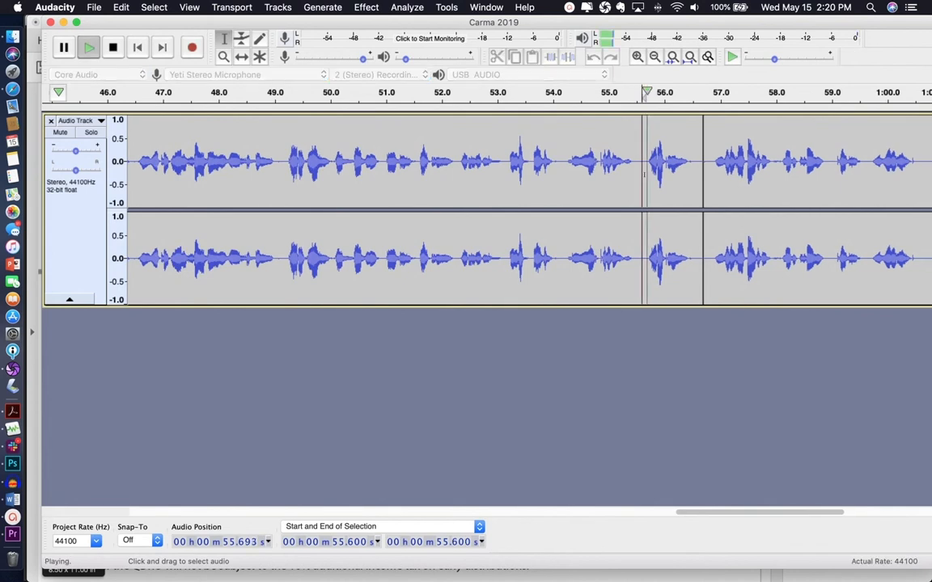
pyautogui.press('space')
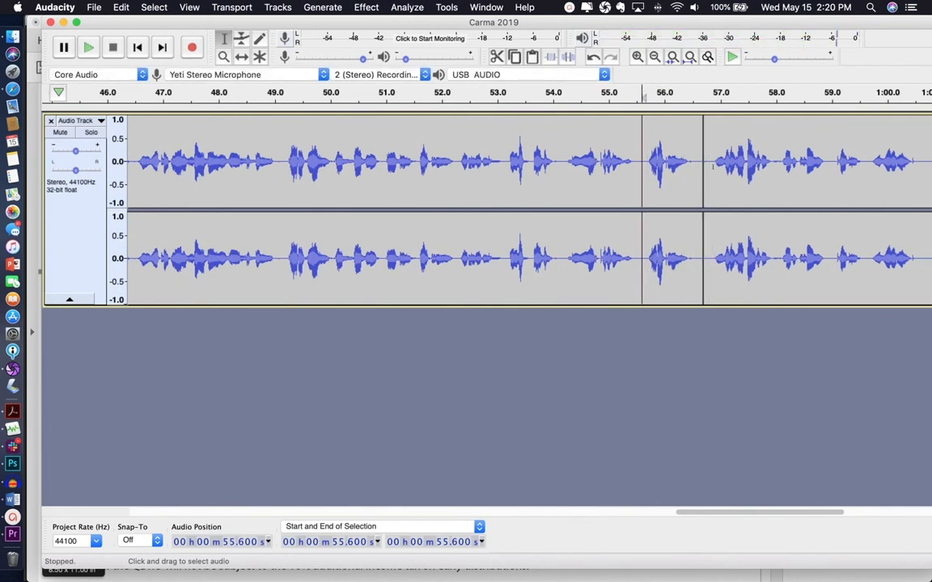
# Delete the silences at about 56.564 s, before the clip boundary, and from 55.484 s to 55.623 s, and play from about 54.3 s.
pyautogui.hscroll(5, 645, 173)
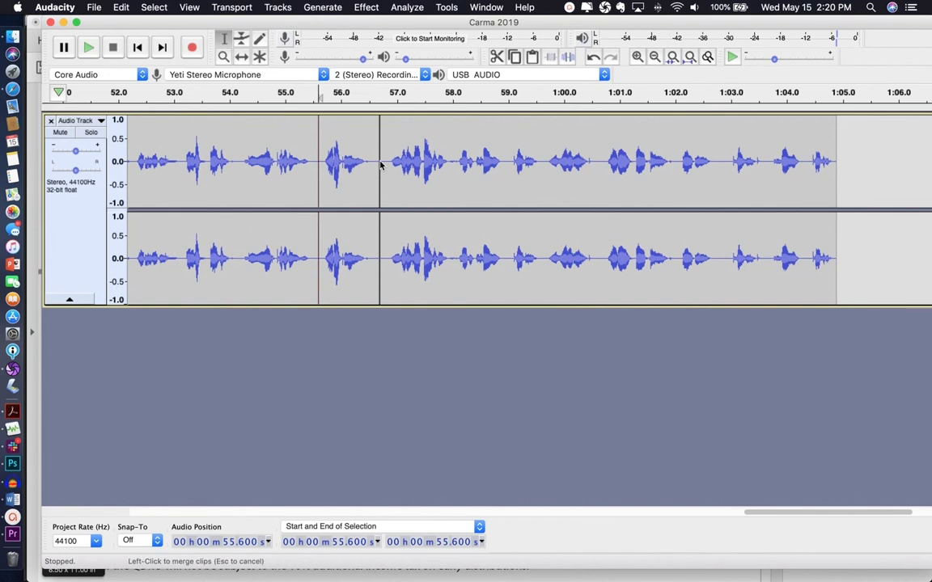
pyautogui.click(372, 202)
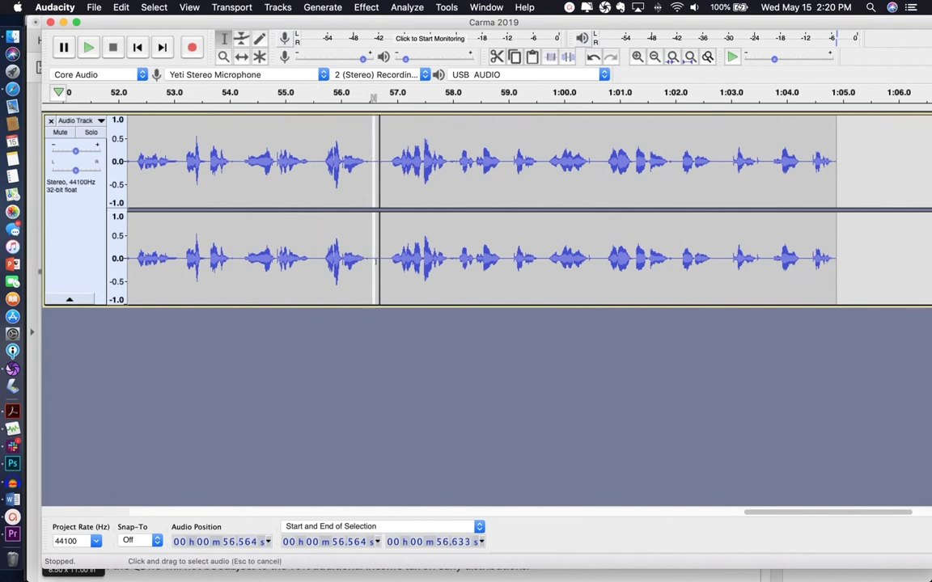
pyautogui.moveTo(375, 261); pyautogui.dragTo(375, 263)
pyautogui.press('Delete')
pyautogui.moveTo(313, 243); pyautogui.dragTo(322, 267)
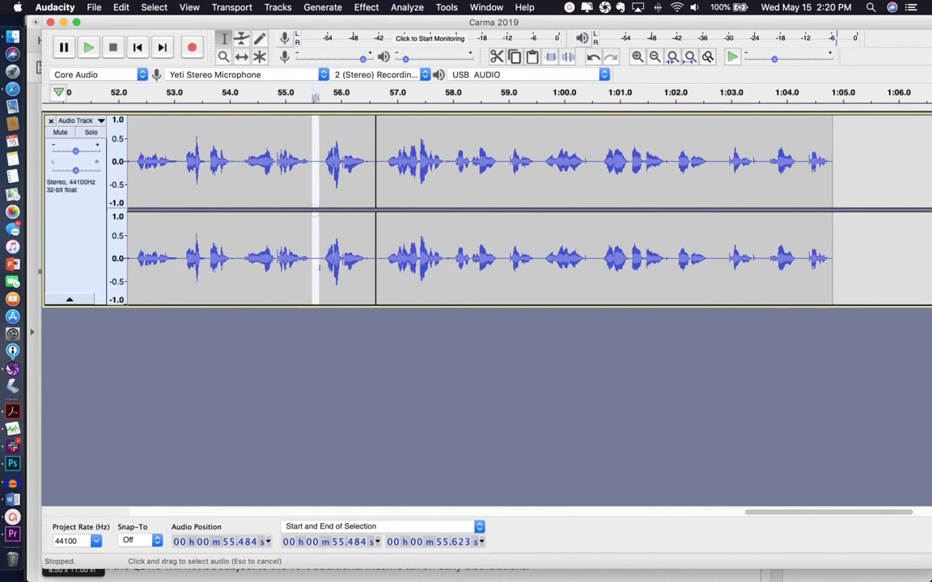
pyautogui.press('Delete')
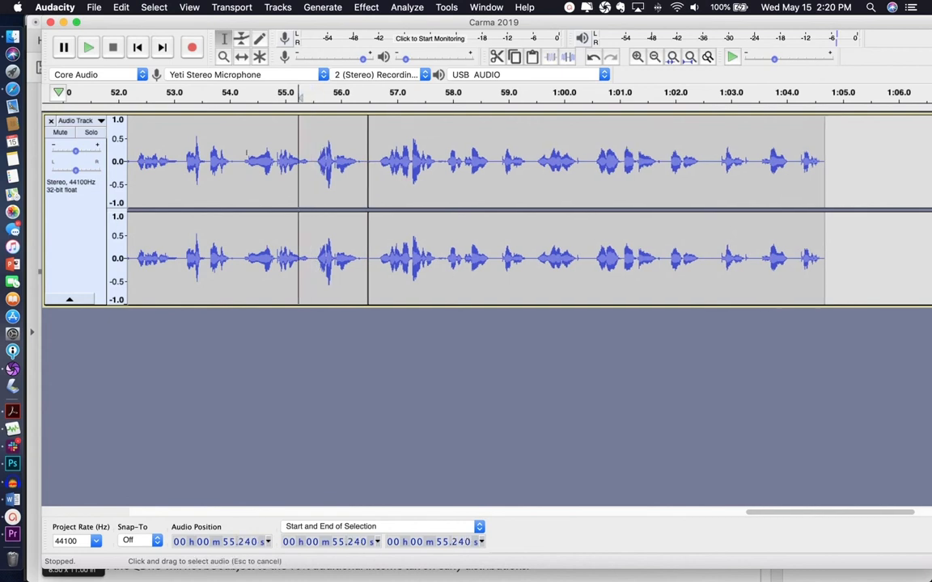
pyautogui.click(246, 97)
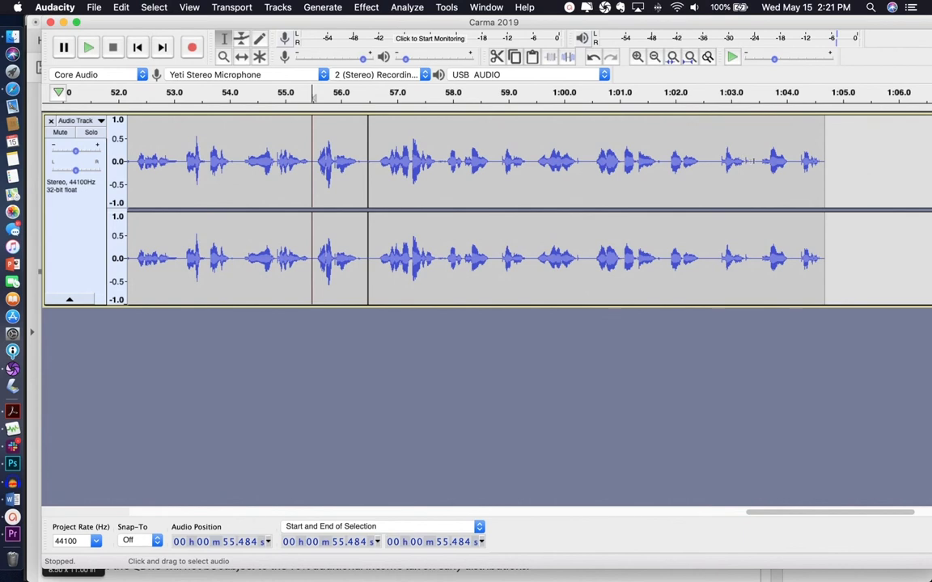
# Delete the closing passage from about 1:03.425 to the track's end, and play from about 1:00.2.
pyautogui.moveTo(753, 161); pyautogui.dragTo(826, 179)
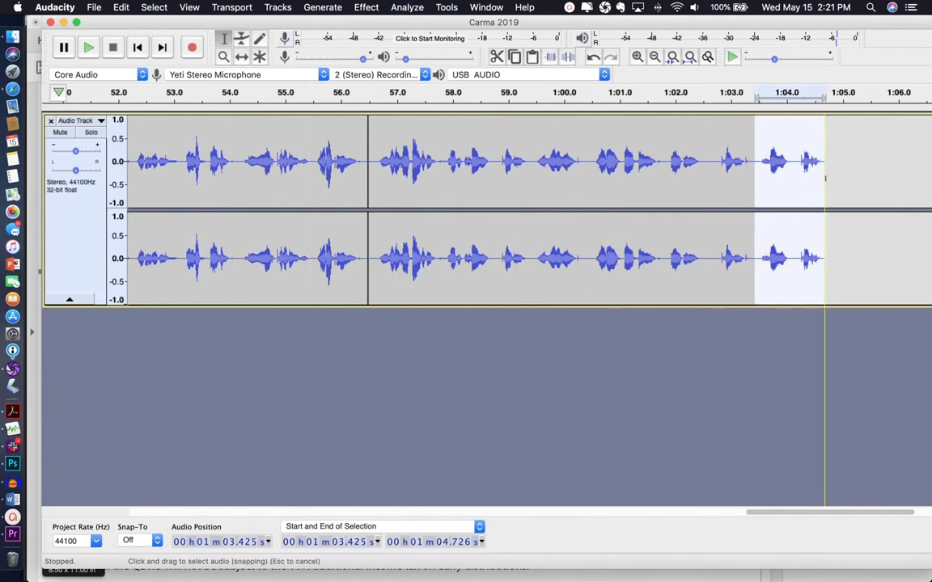
pyautogui.press('Delete')
pyautogui.click(575, 101)
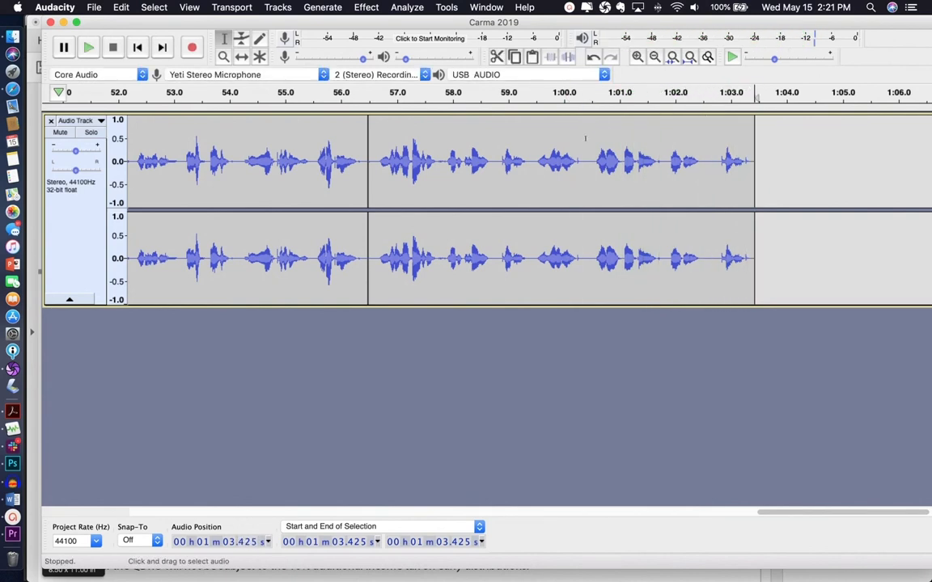
# Delete the pause at about 1:00.395 and the one from about 1:02.392 to 1:02.613.
pyautogui.moveTo(585, 139); pyautogui.dragTo(593, 221)
pyautogui.press('Delete')
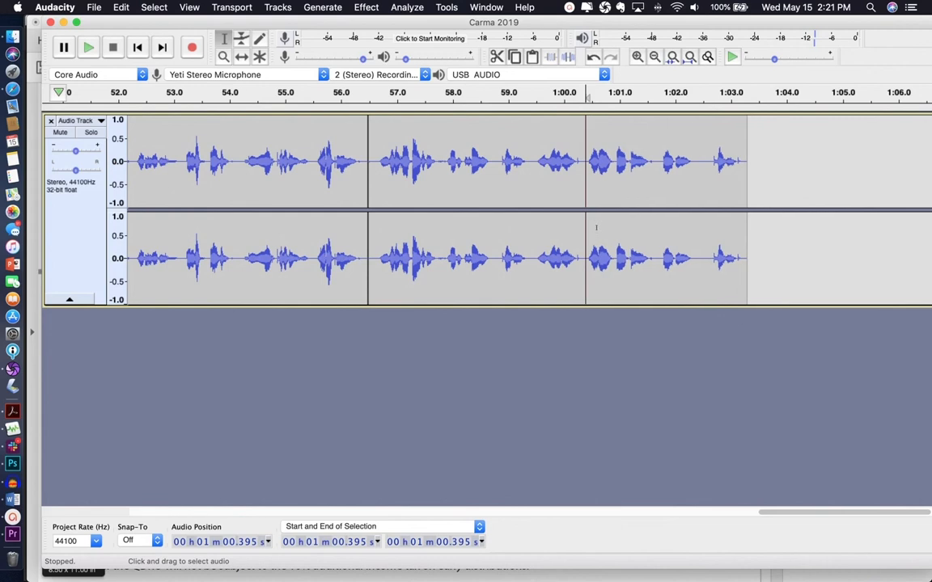
pyautogui.moveTo(697, 155); pyautogui.dragTo(706, 240)
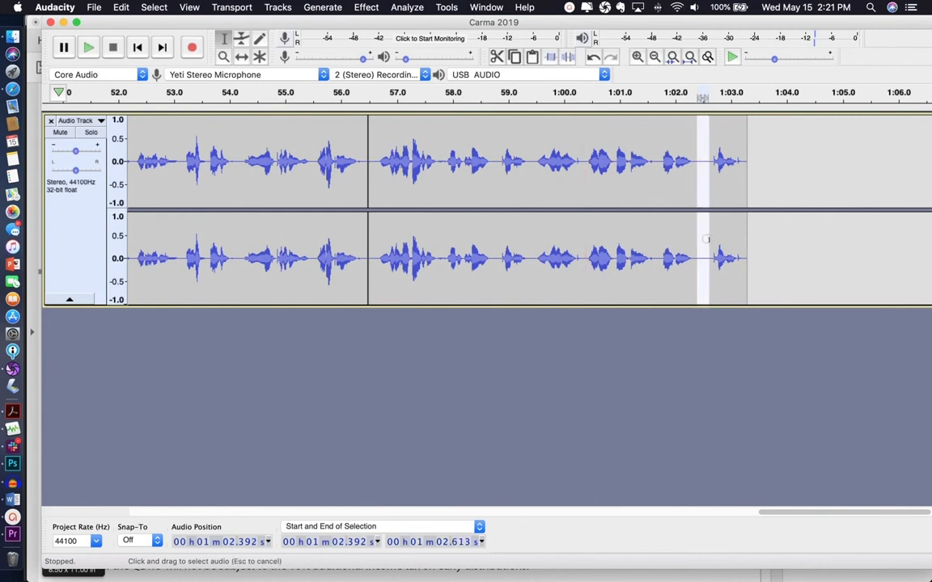
pyautogui.press('Delete')
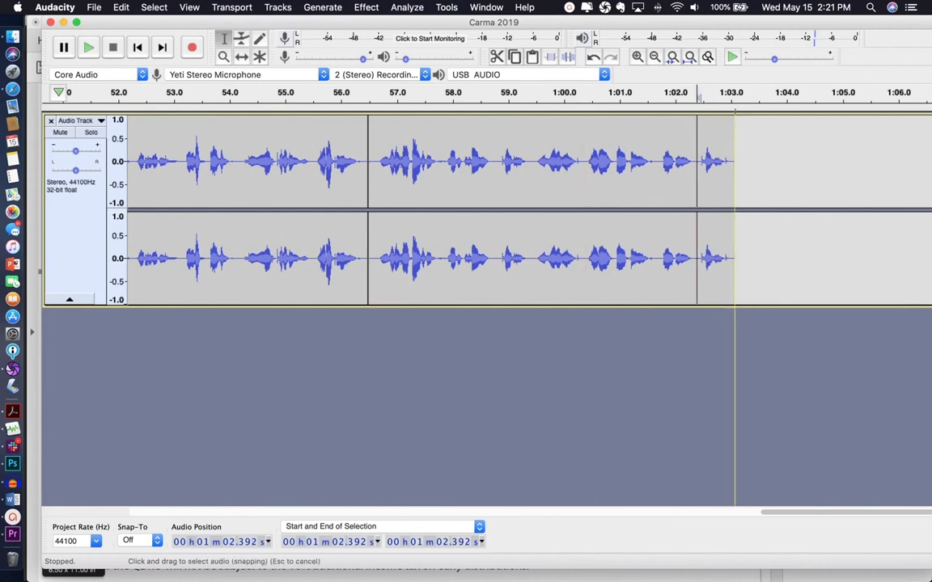
# Delete the pauses from about 58.781 s to 58.863 s and from about 59.292 s to 59.397 s.
pyautogui.click(496, 161)
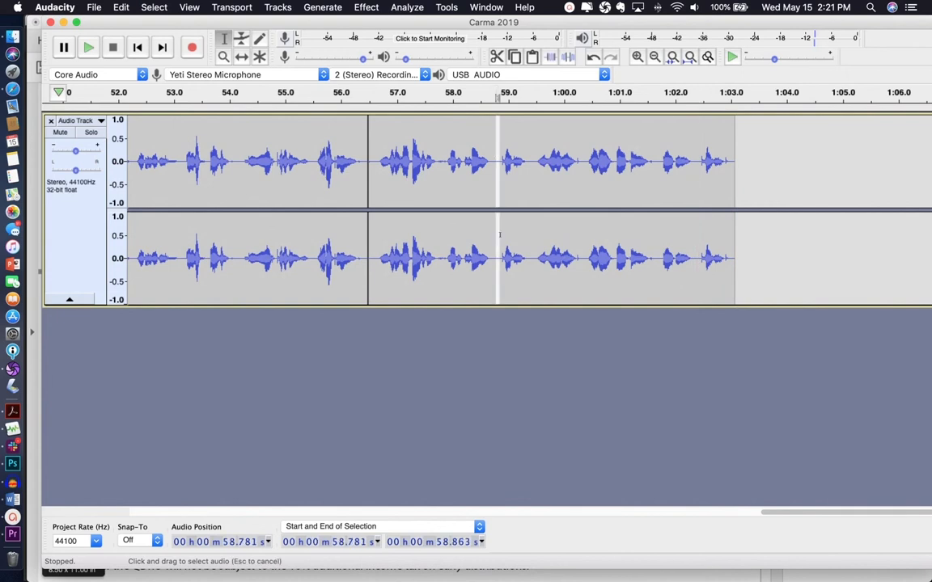
pyautogui.press('Delete')
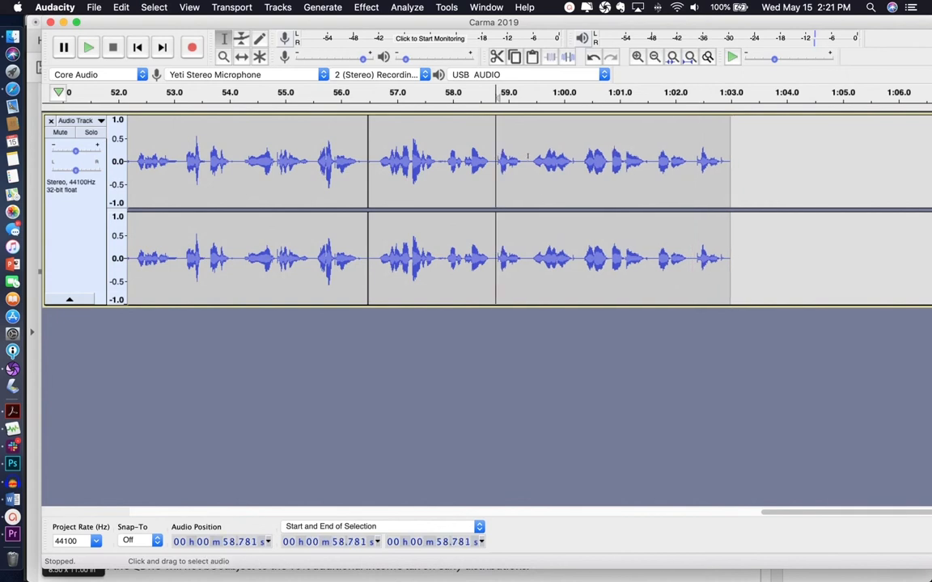
pyautogui.moveTo(525, 155); pyautogui.dragTo(531, 252)
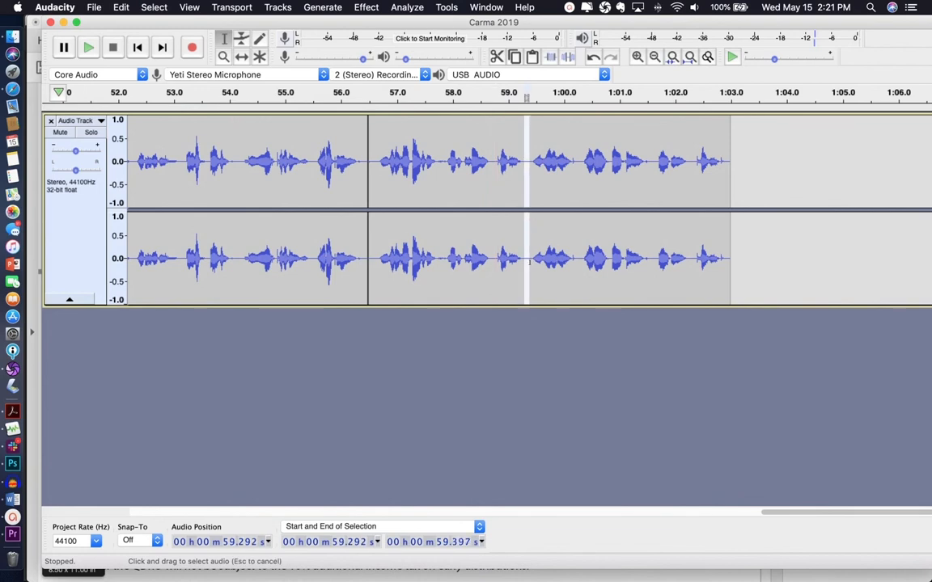
pyautogui.press('Delete')
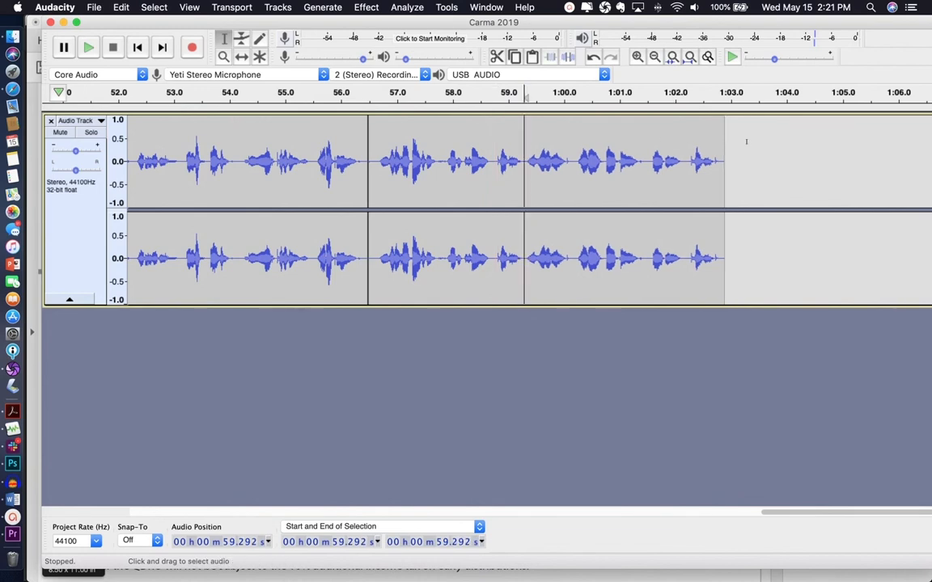
# Delete the silence from about 56.587 s to 56.657 s after the clip boundary, and play from about 55.8 s to the end.
pyautogui.hscroll(-3, 678, 149)
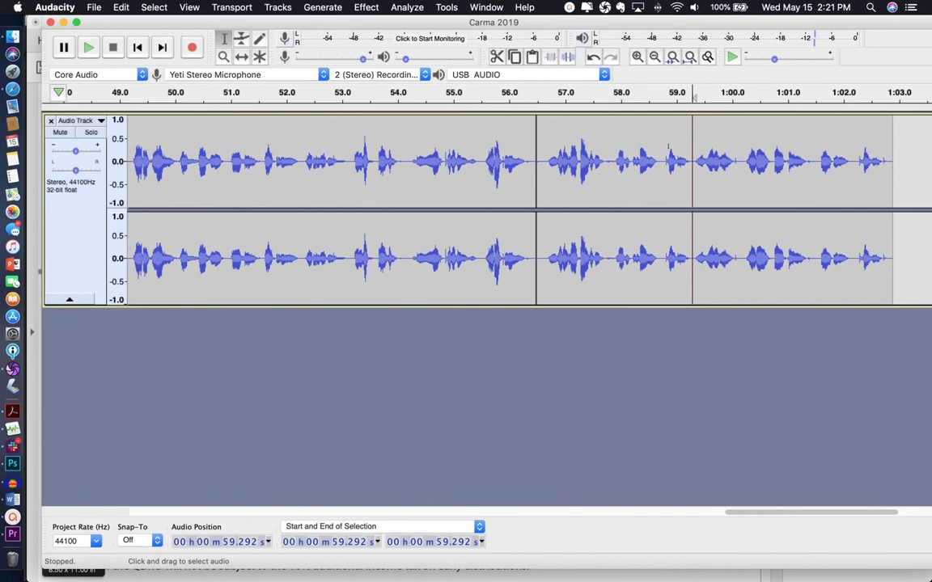
pyautogui.moveTo(541, 153); pyautogui.dragTo(544, 159)
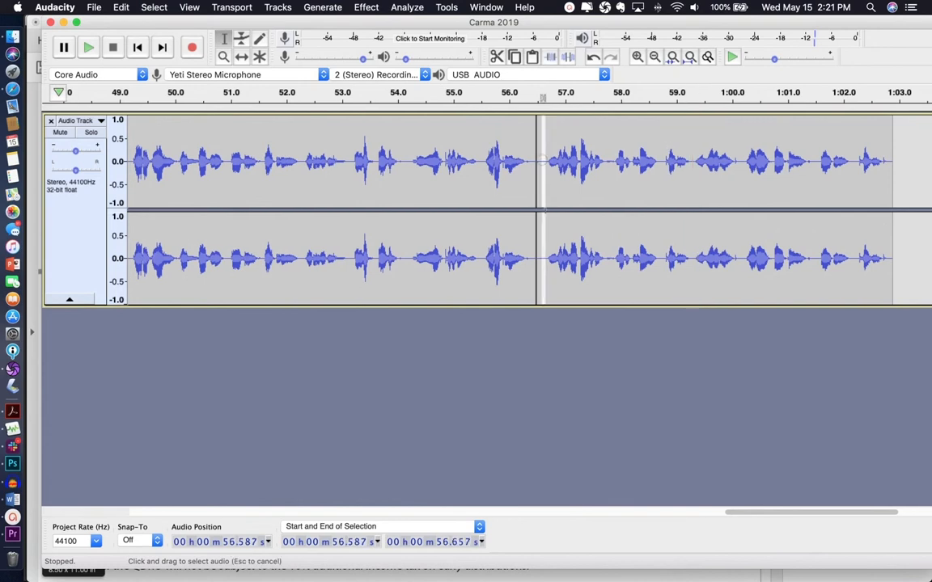
pyautogui.press('Delete')
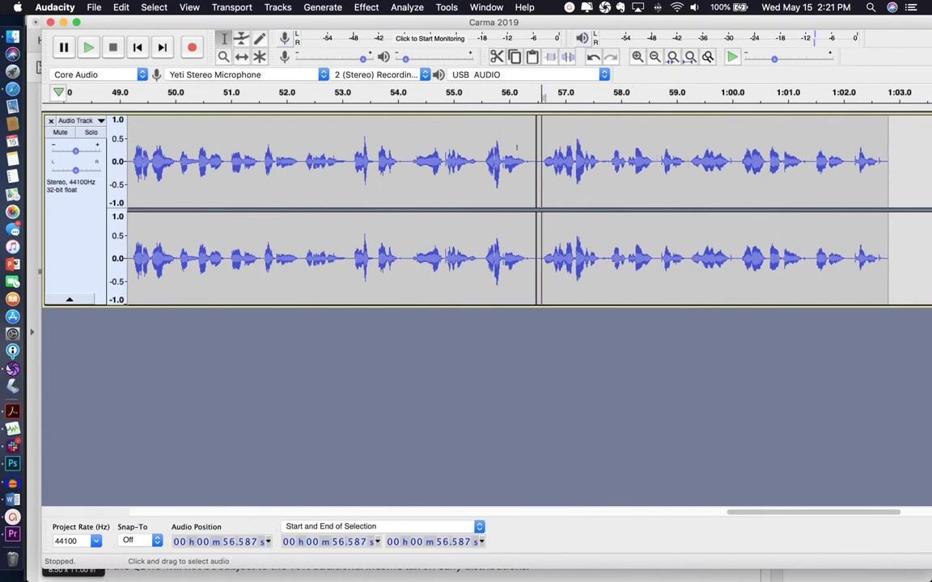
pyautogui.click(496, 105)
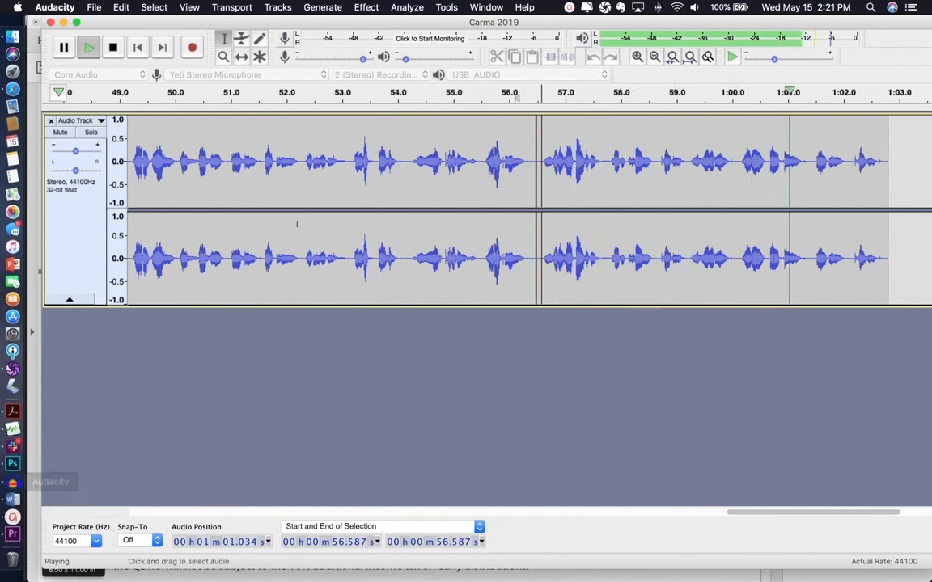
pyautogui.click(569, 7)
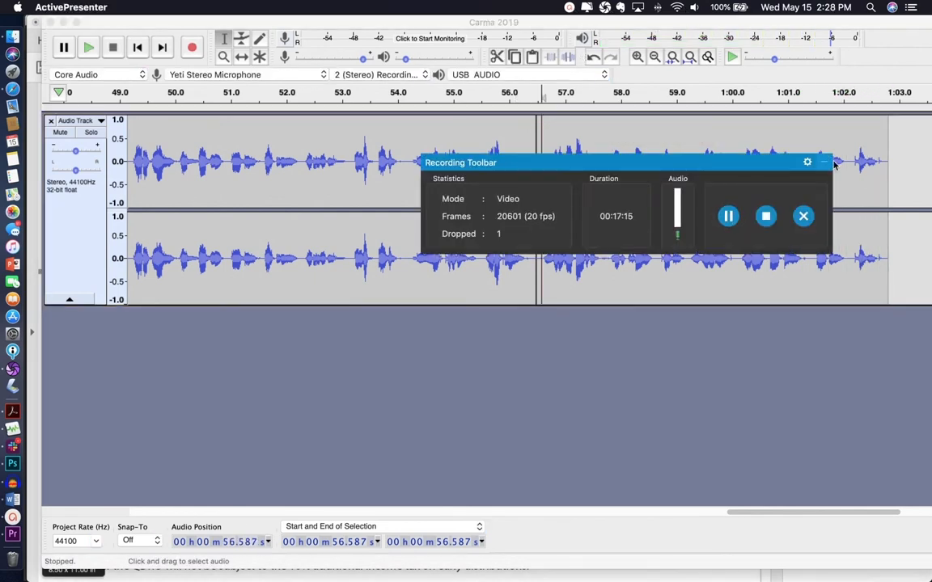
pyautogui.click(825, 163)
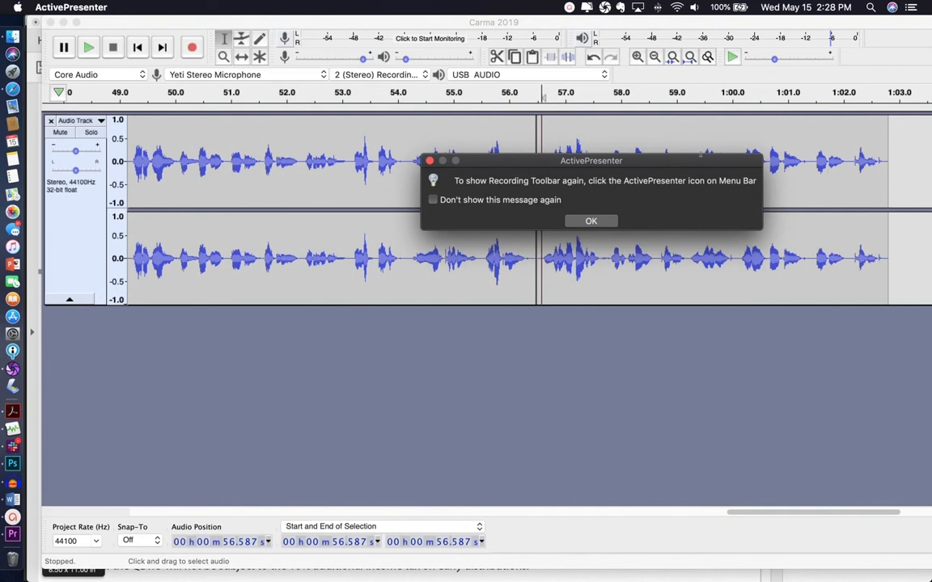
pyautogui.click(609, 224)
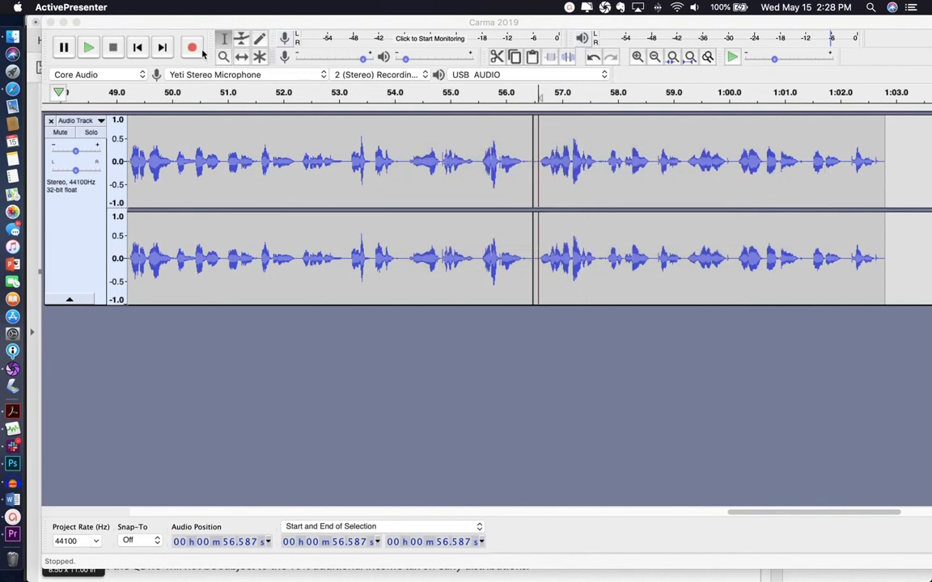
# Delete the voice track's tail from about 1:02.717 to 1:02.961, and select from about 1:02.636 to 1:02.798.
pyautogui.hscroll(3, 790, 177)
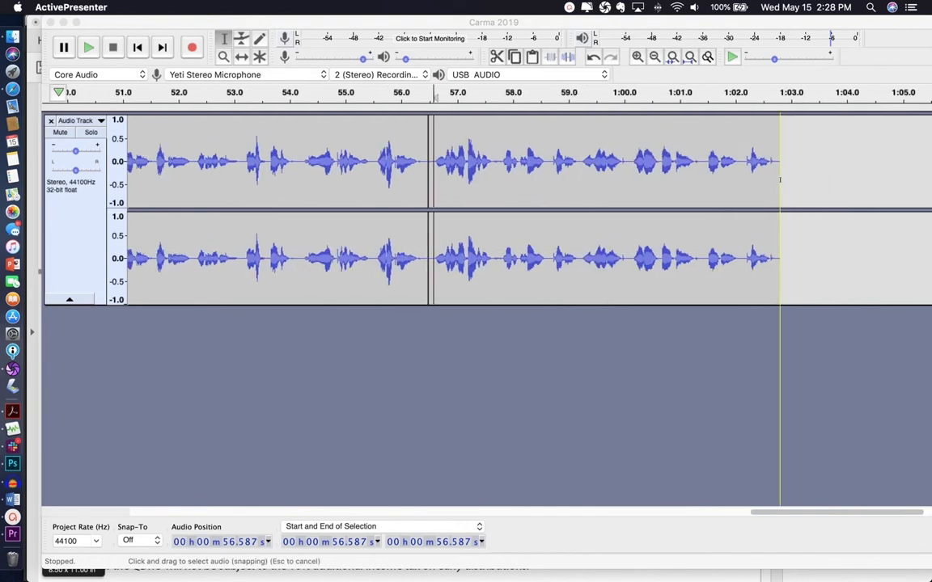
pyautogui.moveTo(779, 166); pyautogui.dragTo(789, 162)
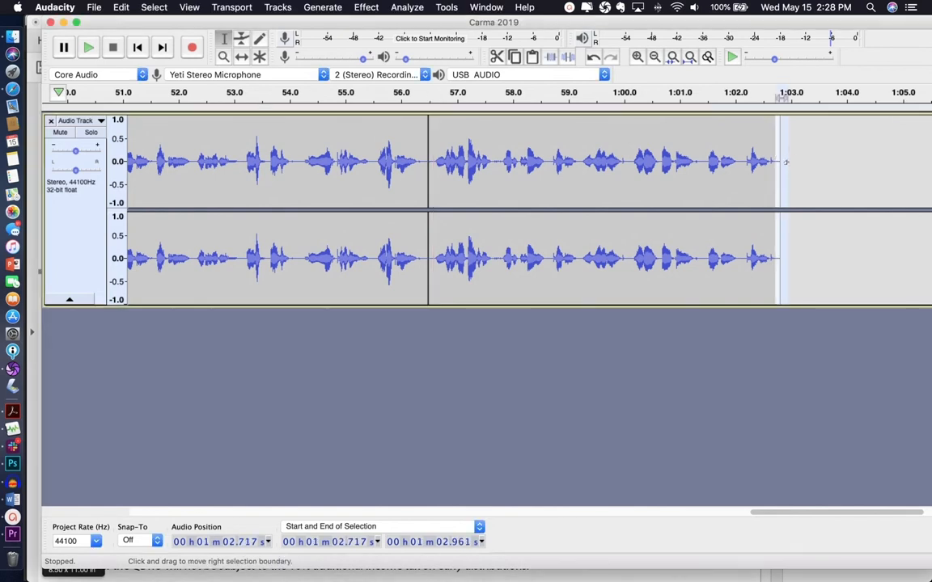
pyautogui.moveTo(771, 161); pyautogui.dragTo(778, 161)
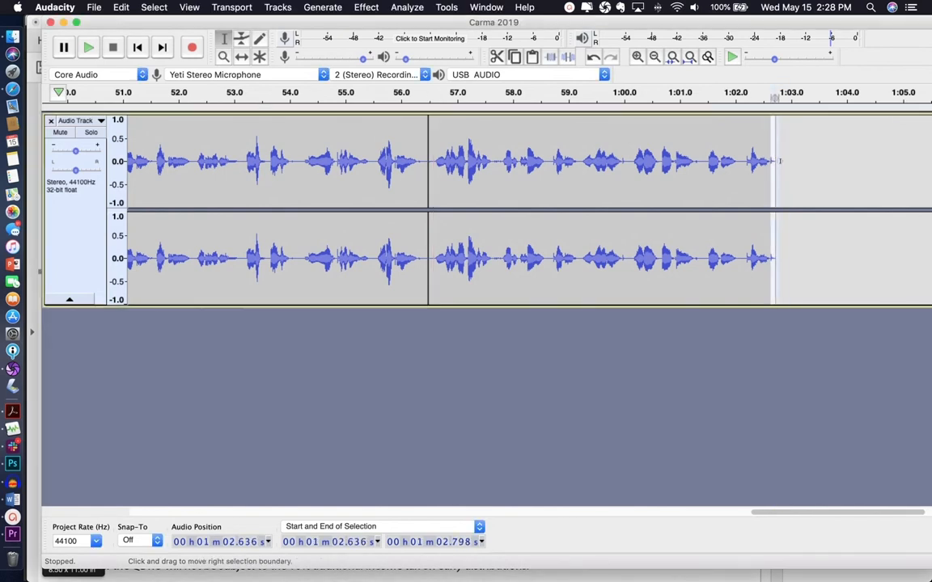
# Try generating silence over the selected ending of the voice track and merging it with the preceding clip.
pyautogui.click(328, 8)
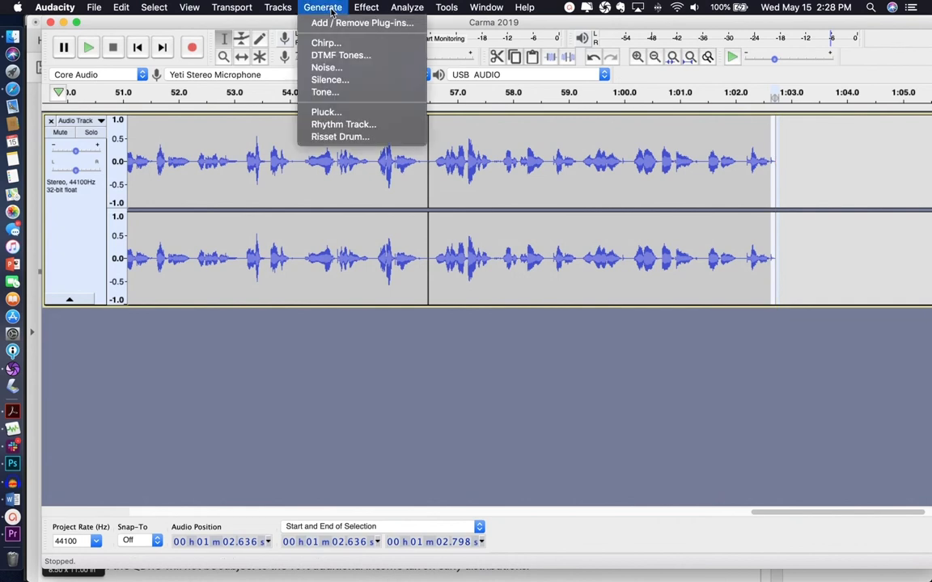
pyautogui.click(332, 77)
pyautogui.click(611, 338)
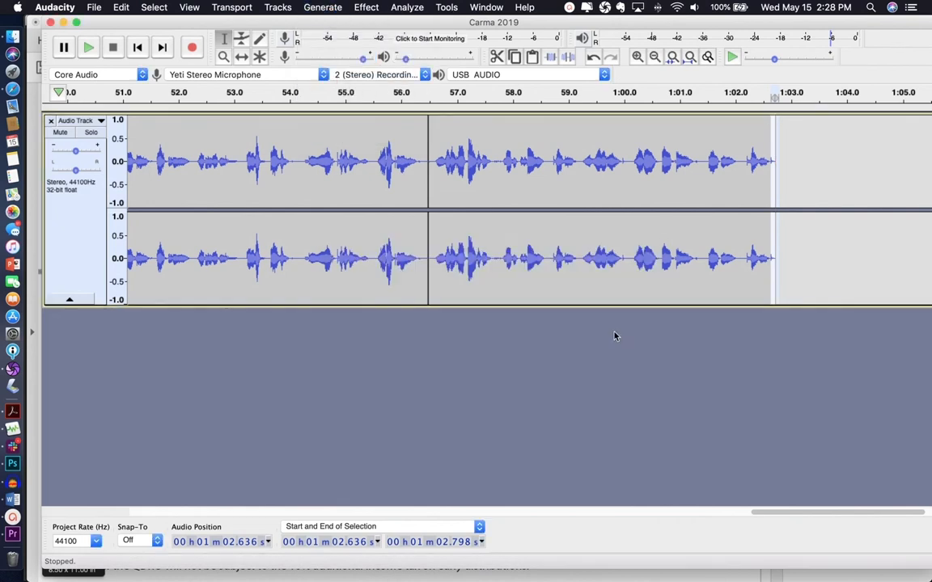
pyautogui.click(807, 175)
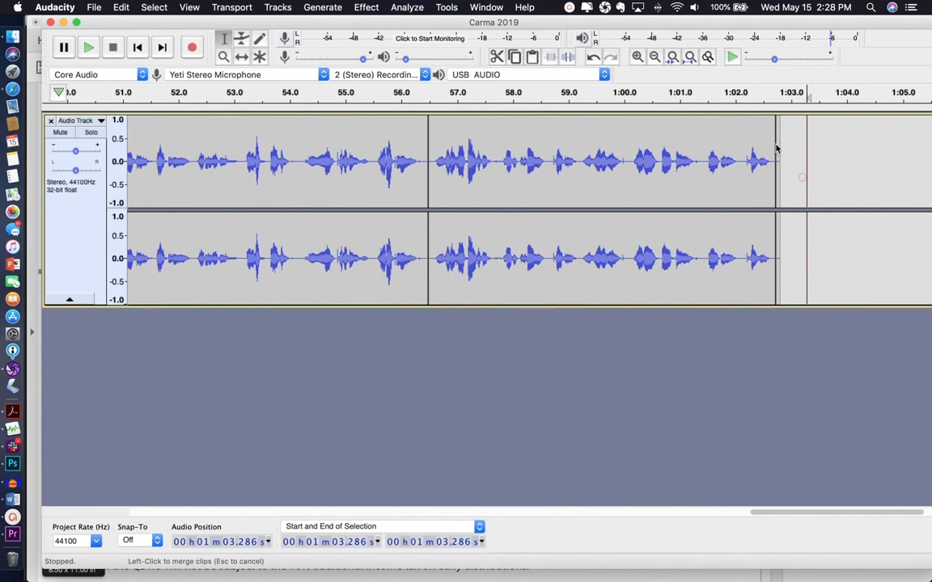
pyautogui.click(775, 148)
pyautogui.click(729, 100)
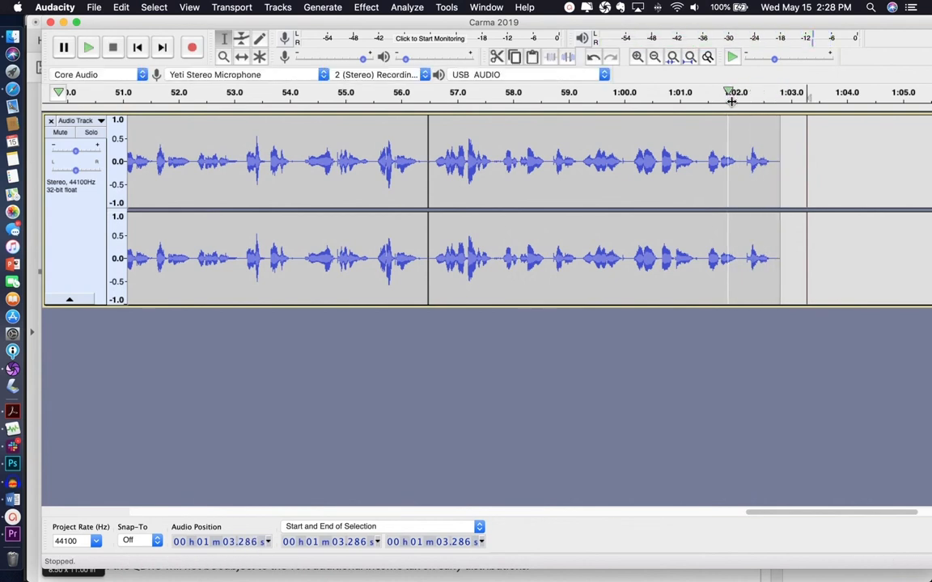
pyautogui.press('super+z')
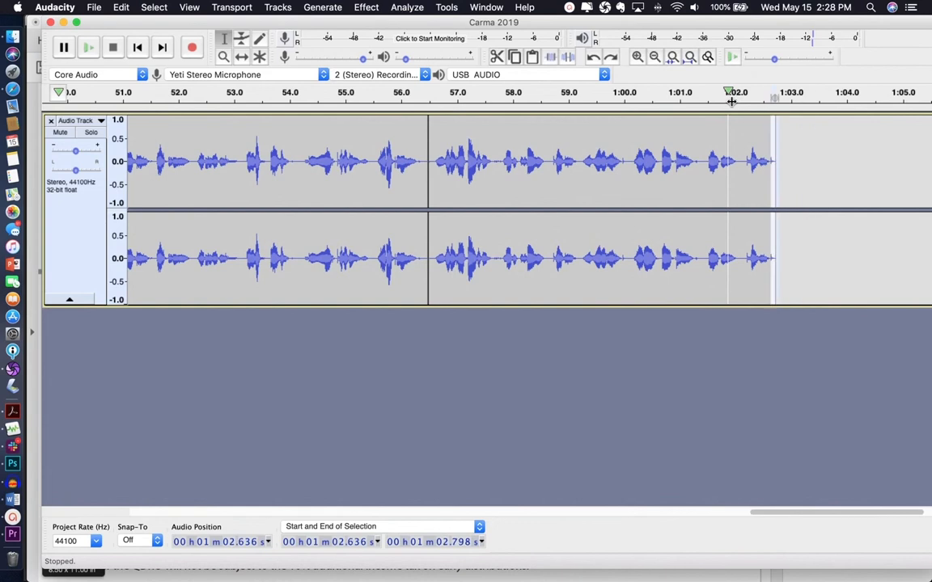
# Delete the selected tail of the voice track from about 1:02.636, and play the ending from about 59.6 s.
pyautogui.click(744, 96)
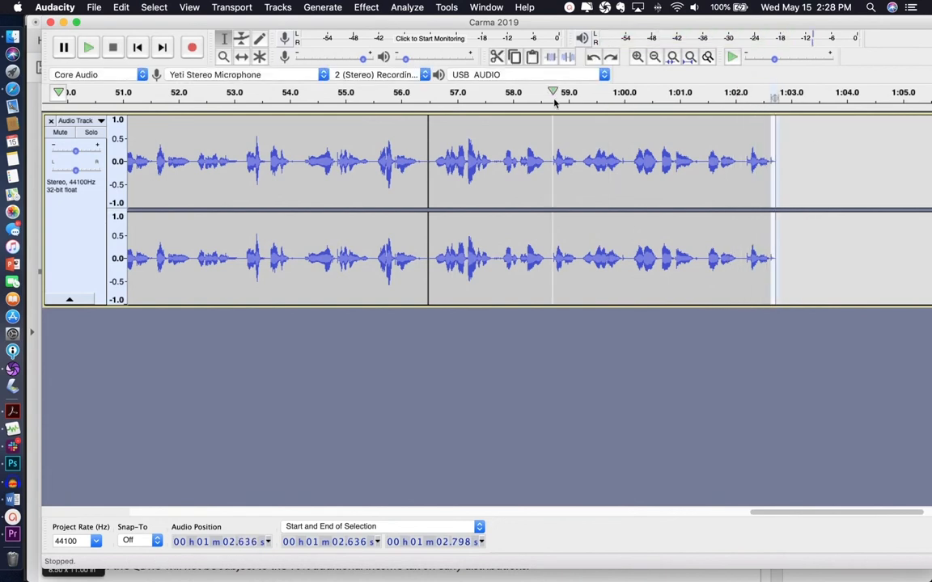
pyautogui.click(607, 98)
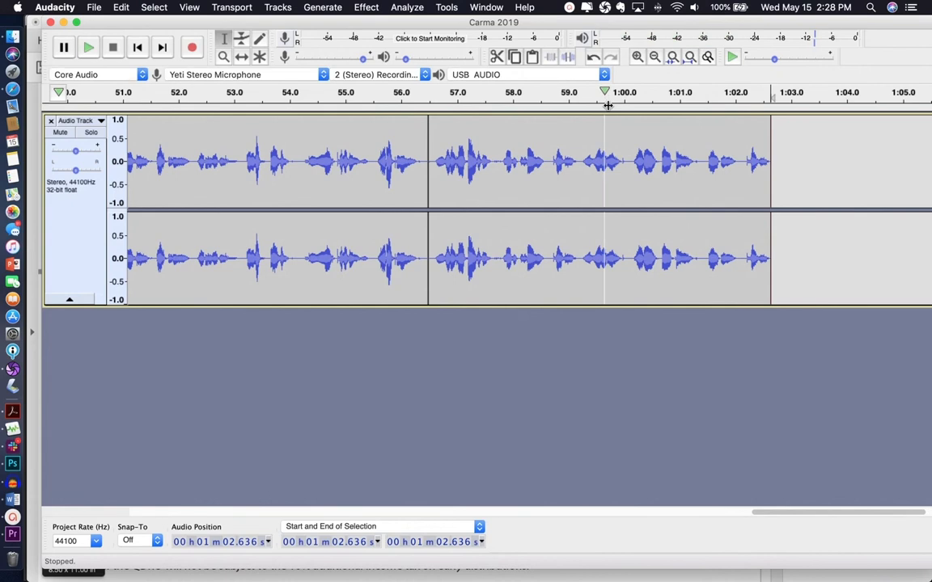
pyautogui.hscroll(-5, 304, 185)
pyautogui.hscroll(-6, 304, 185)
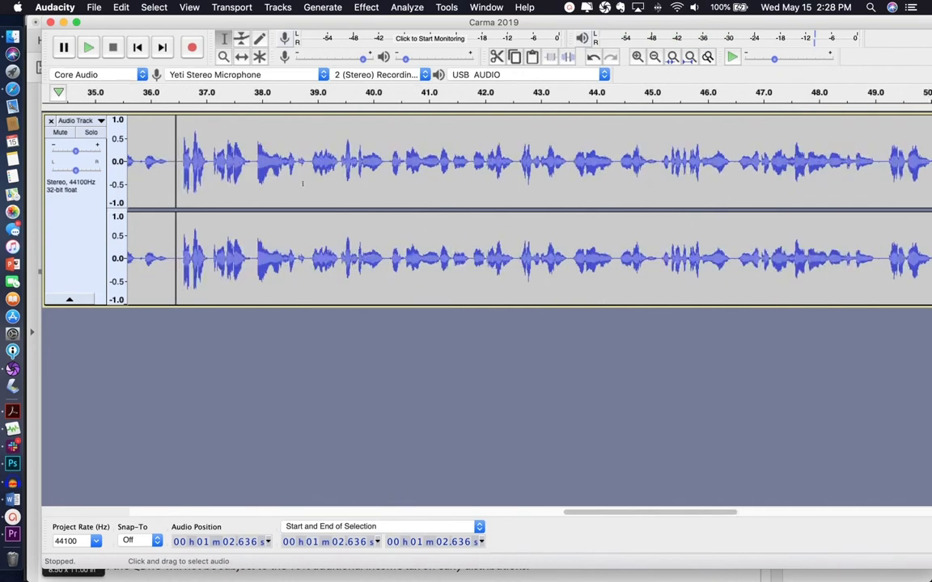
# Start an audio import and browse through the season two folder's EP 1 folder to 03 - Music.
pyautogui.click(93, 7)
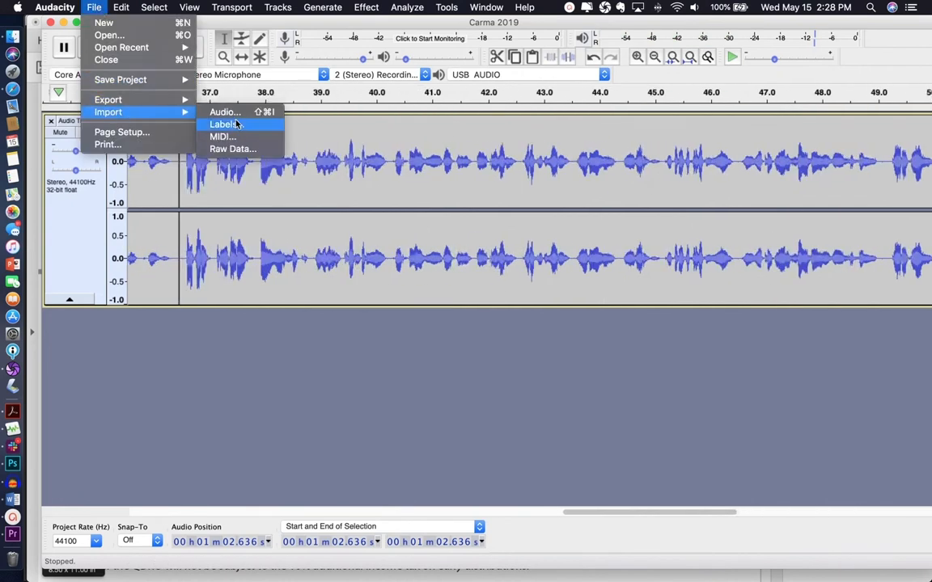
pyautogui.click(234, 113)
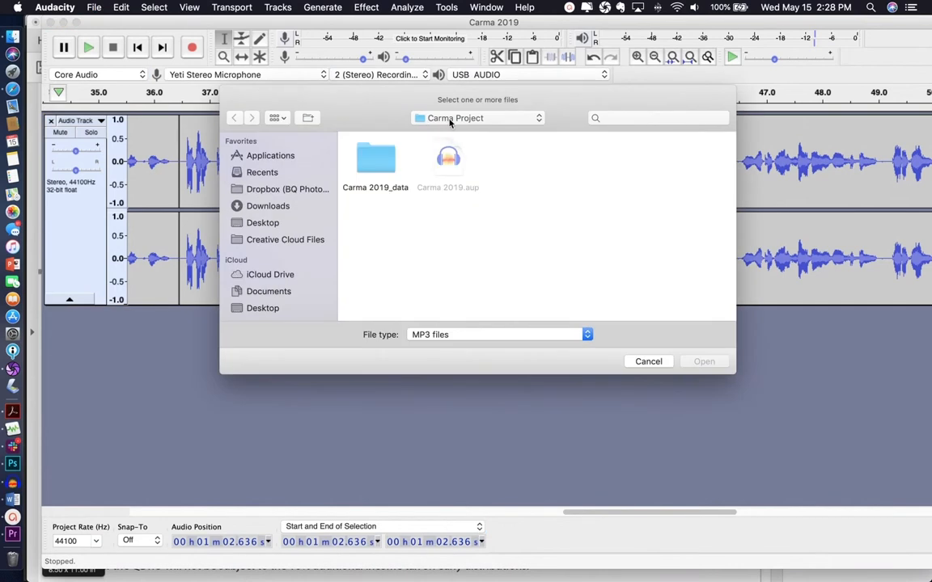
pyautogui.click(450, 121)
pyautogui.click(451, 144)
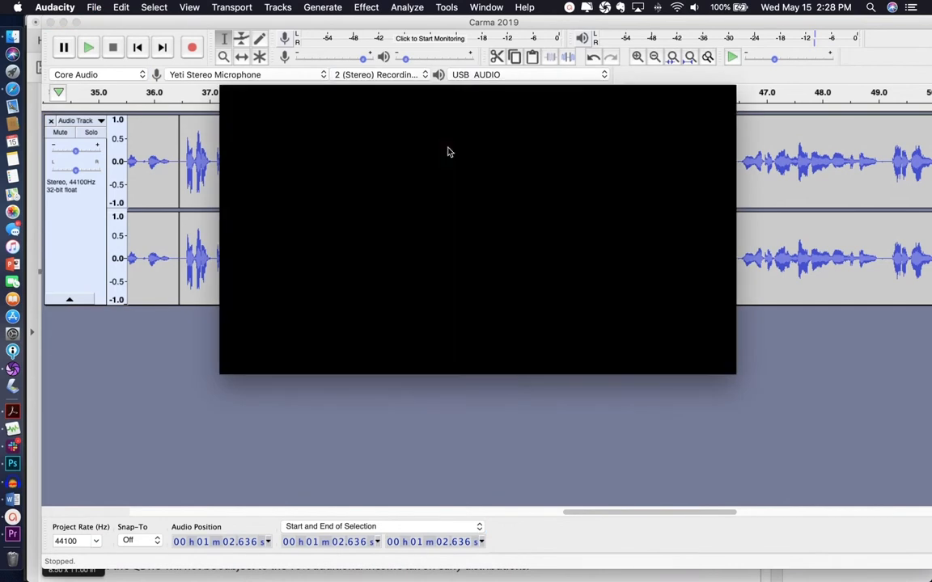
pyautogui.doubleClick(469, 163)
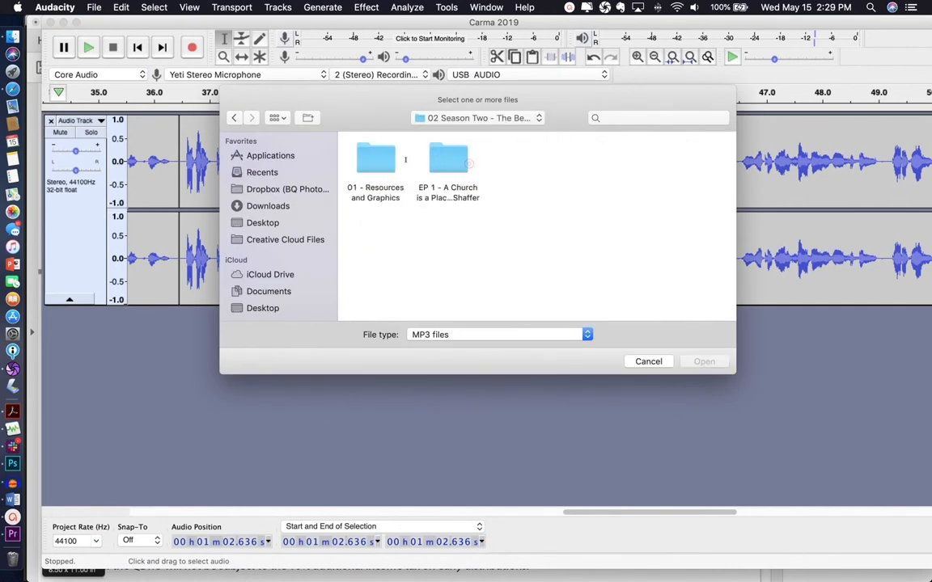
pyautogui.doubleClick(441, 162)
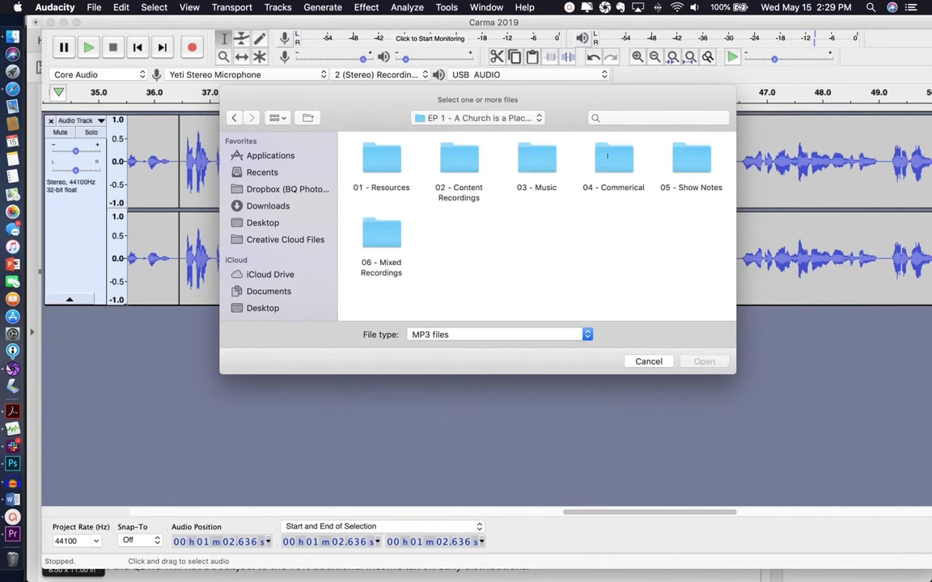
pyautogui.doubleClick(536, 158)
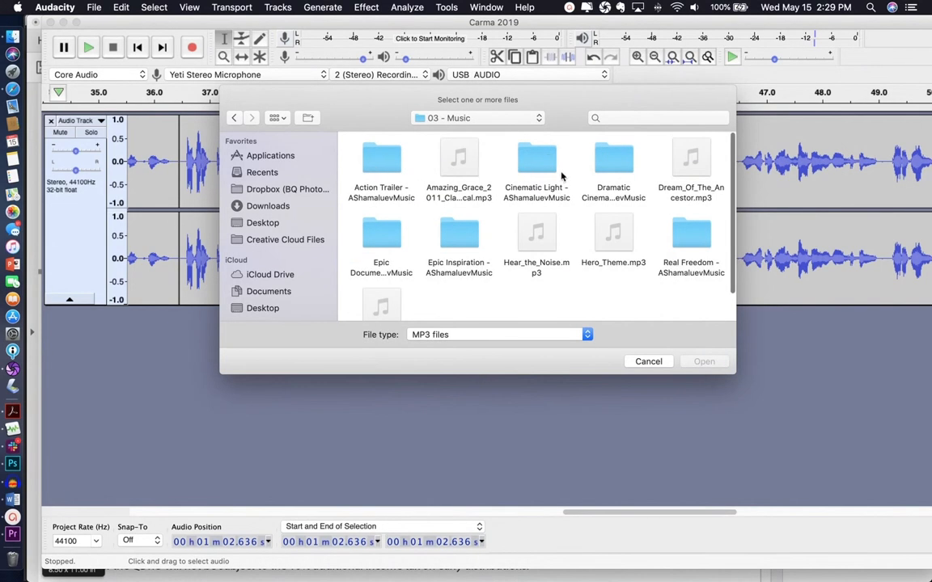
# Preview the Cinematic Light and Dramatic Cinematic MP3 files in their music folders.
pyautogui.doubleClick(538, 162)
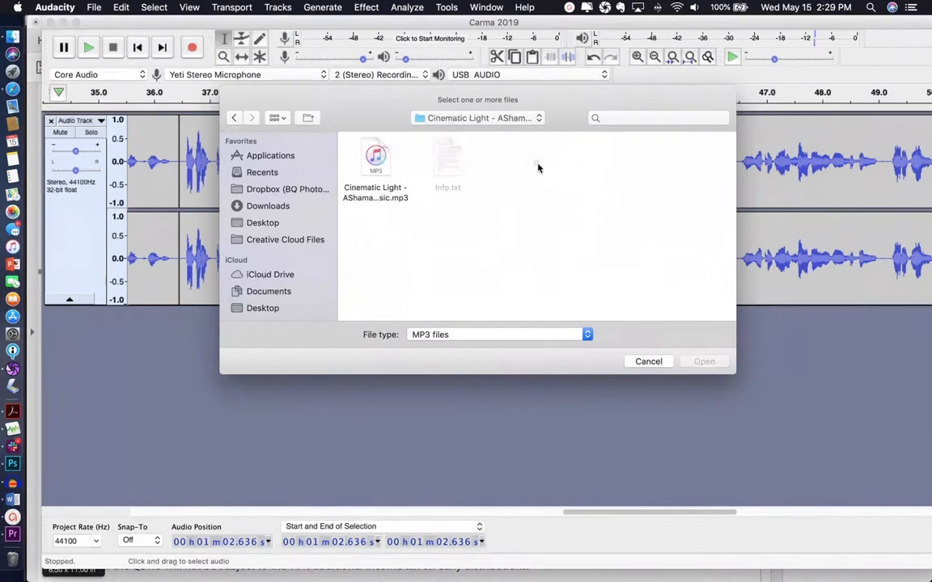
pyautogui.click(376, 158)
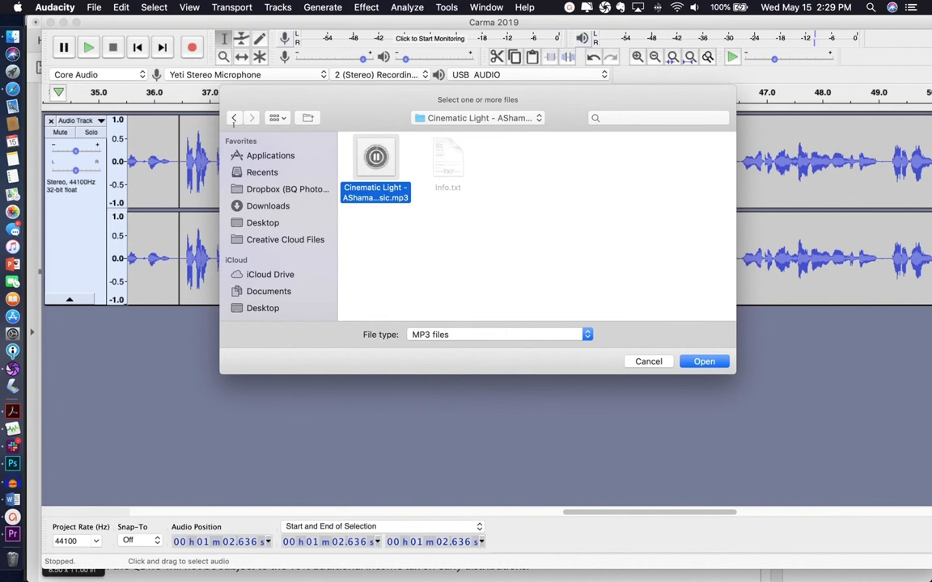
pyautogui.click(234, 118)
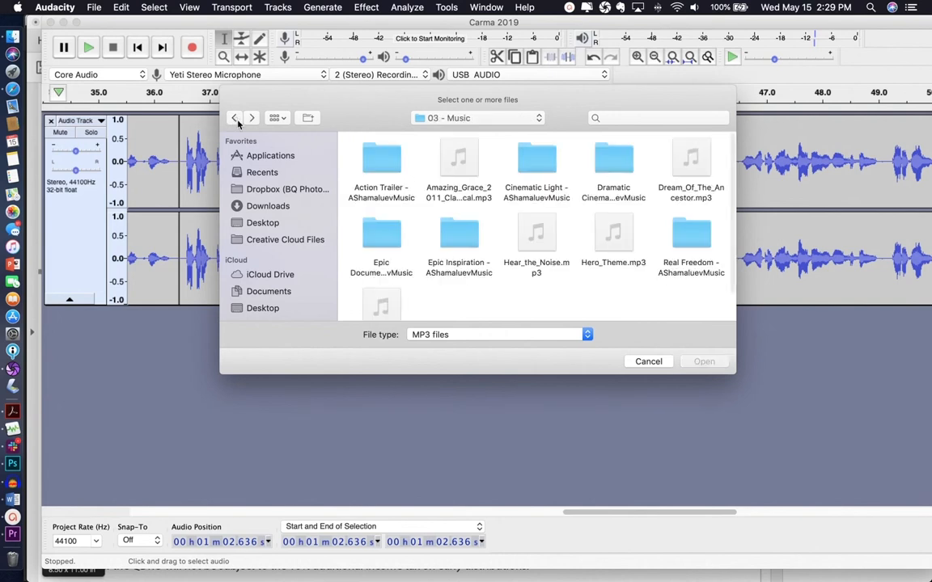
pyautogui.doubleClick(613, 158)
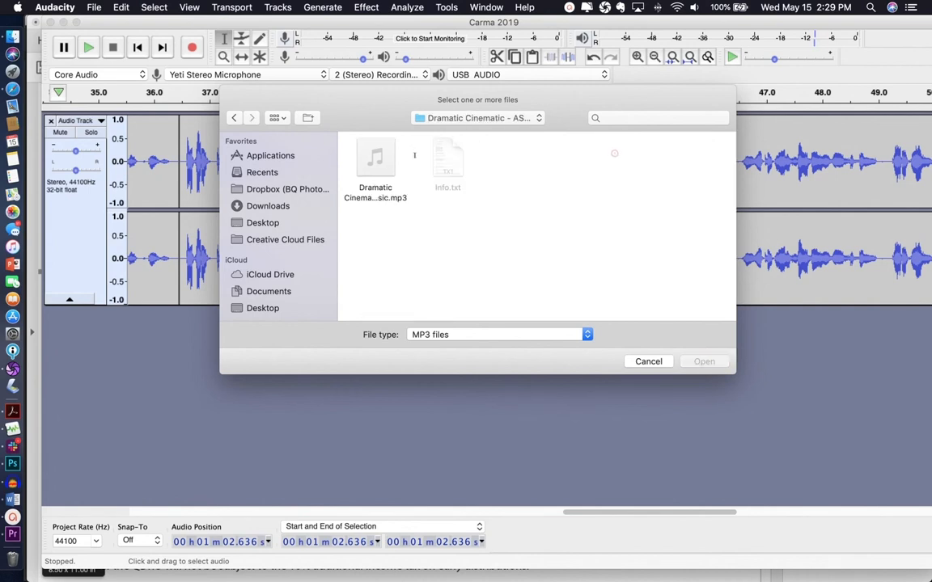
pyautogui.click(377, 158)
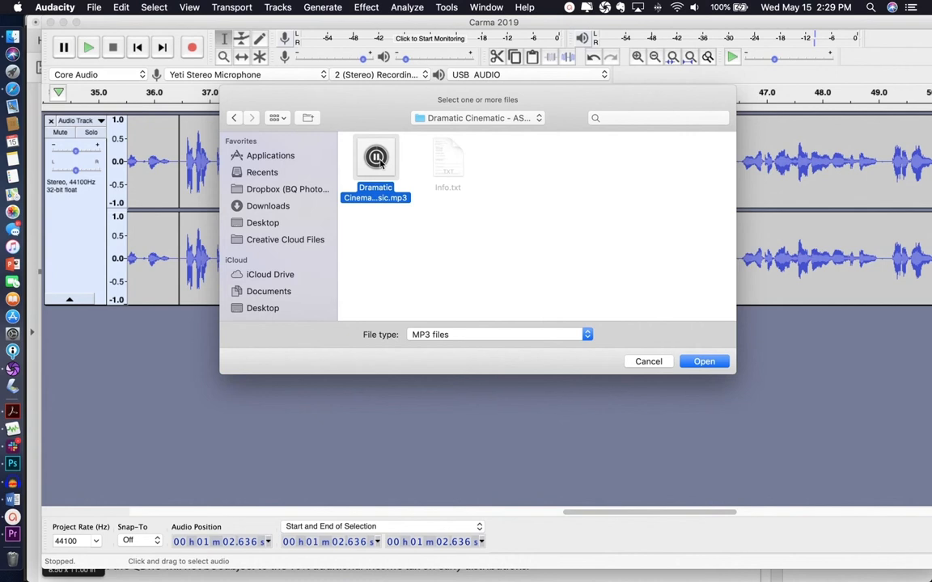
pyautogui.click(234, 118)
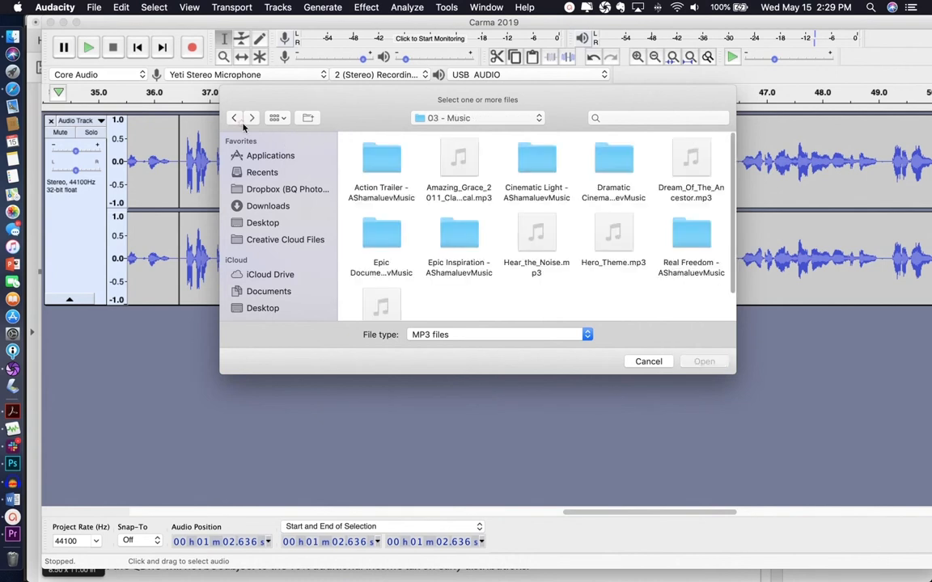
# Preview the MP3 in the Epic Documentary Trailer folder and import it as a second track.
pyautogui.doubleClick(387, 233)
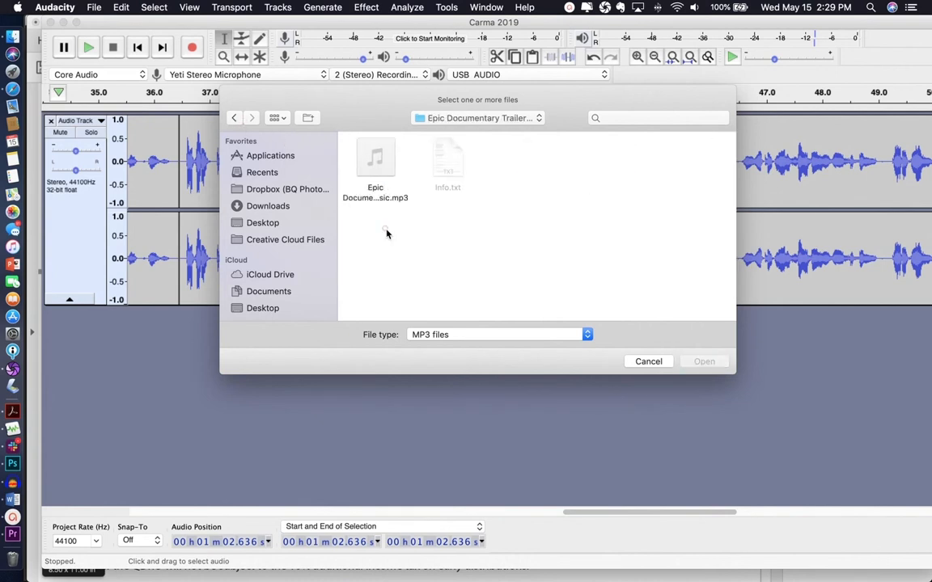
pyautogui.click(376, 158)
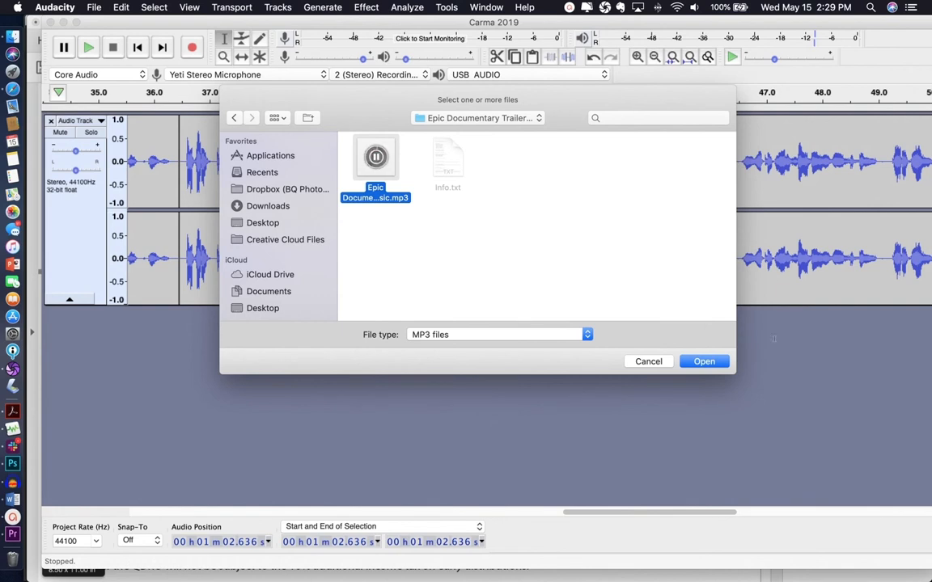
pyautogui.click(721, 362)
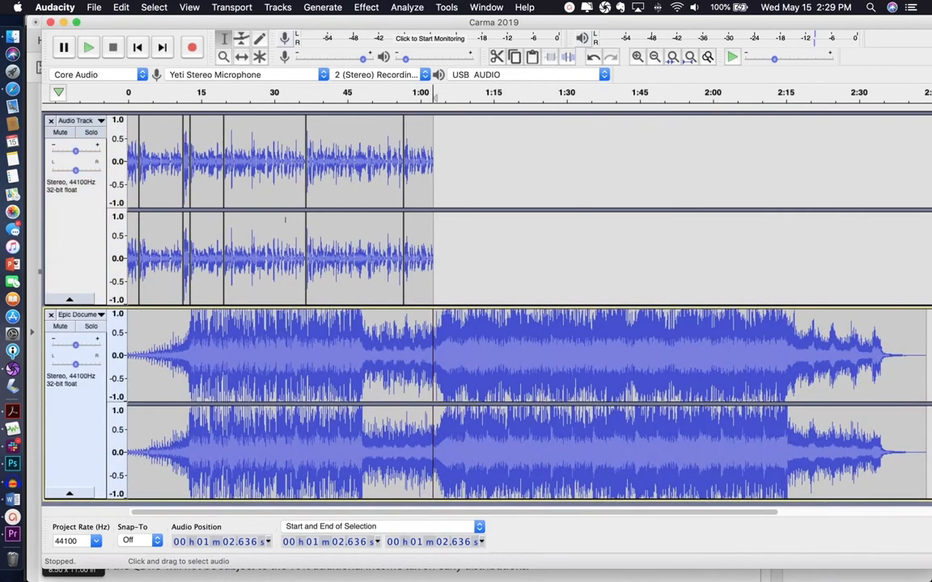
# Play the music alone from about 38 s with the voice track muted, and unmute the voice track.
pyautogui.click(60, 131)
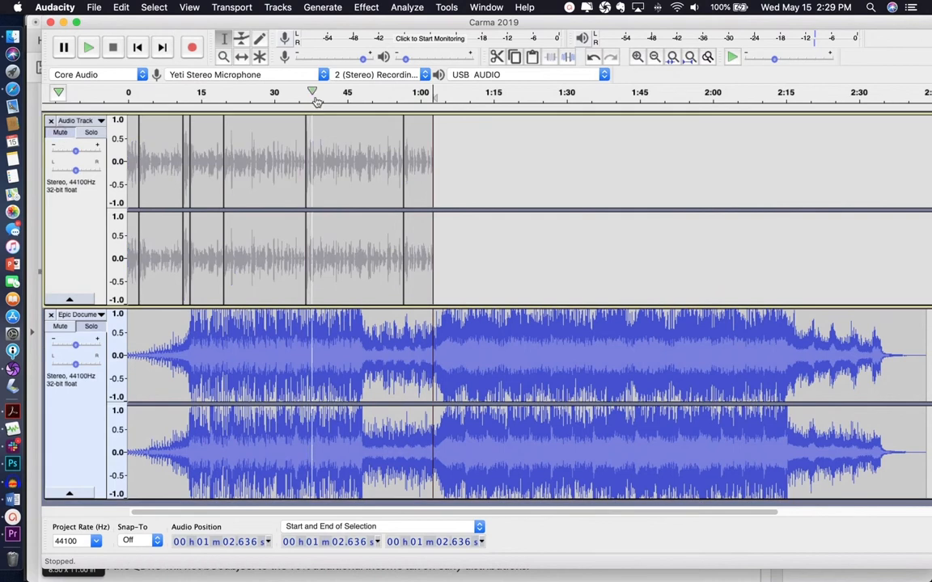
pyautogui.click(316, 95)
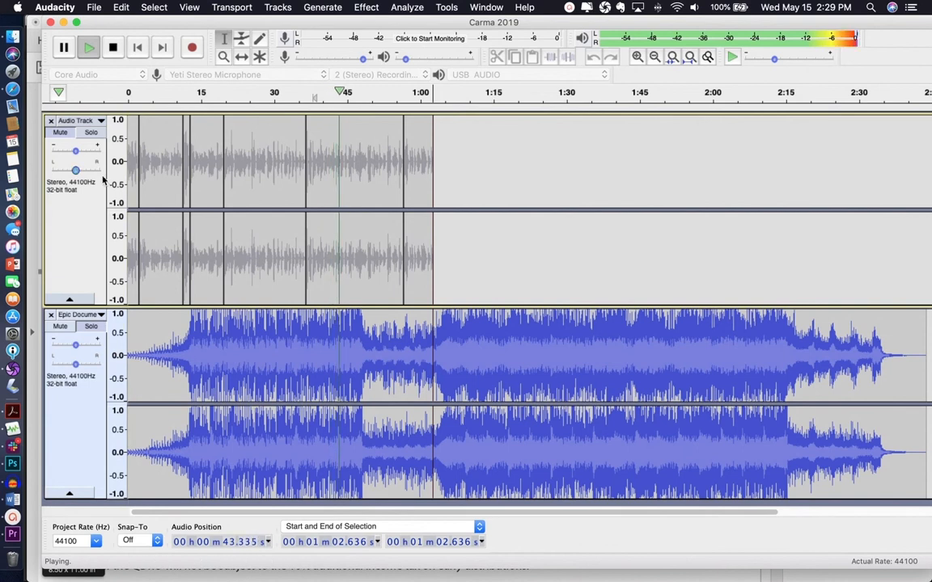
pyautogui.press('space')
pyautogui.click(62, 133)
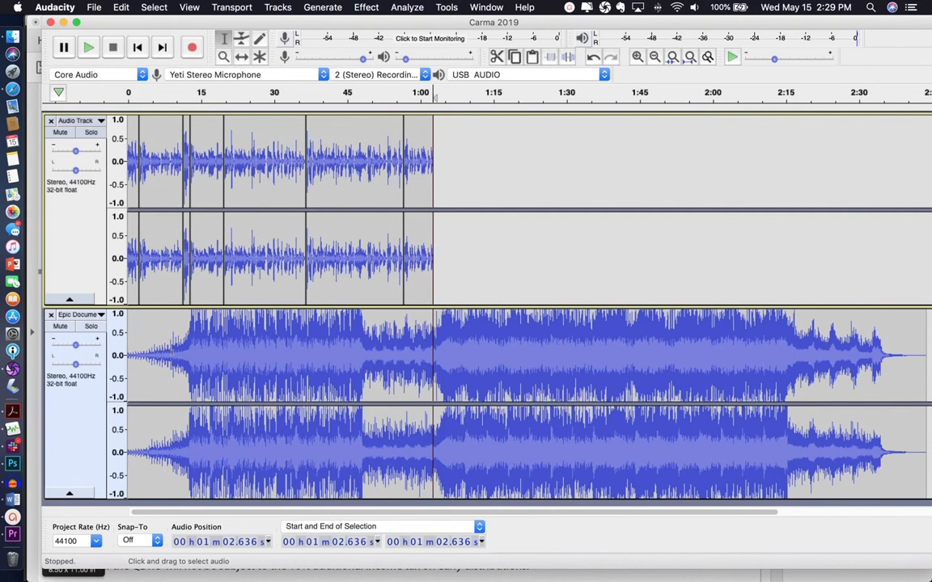
# Delete the music track's first 9.288 s and apply a fade-in over its opening 3.583 s.
pyautogui.moveTo(171, 343); pyautogui.dragTo(118, 343)
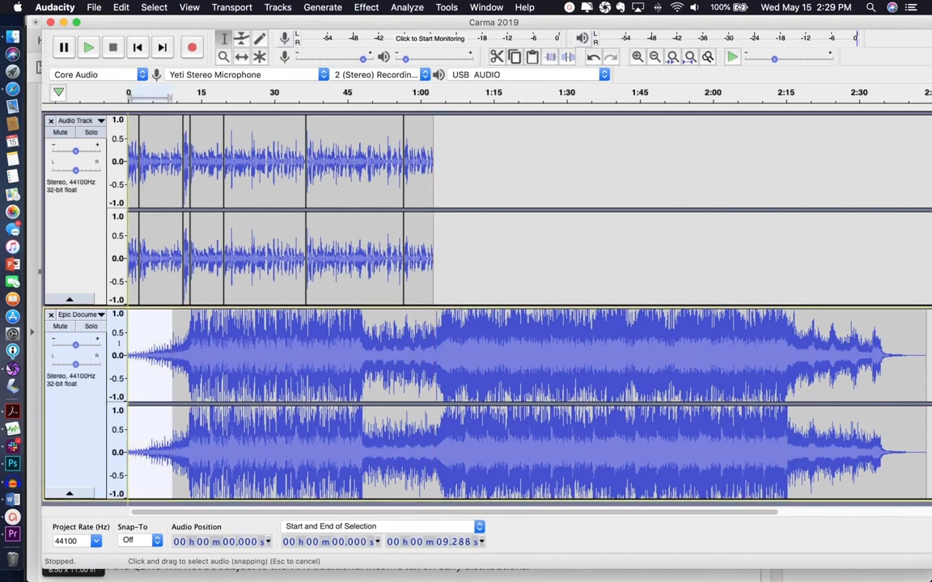
pyautogui.press('Delete')
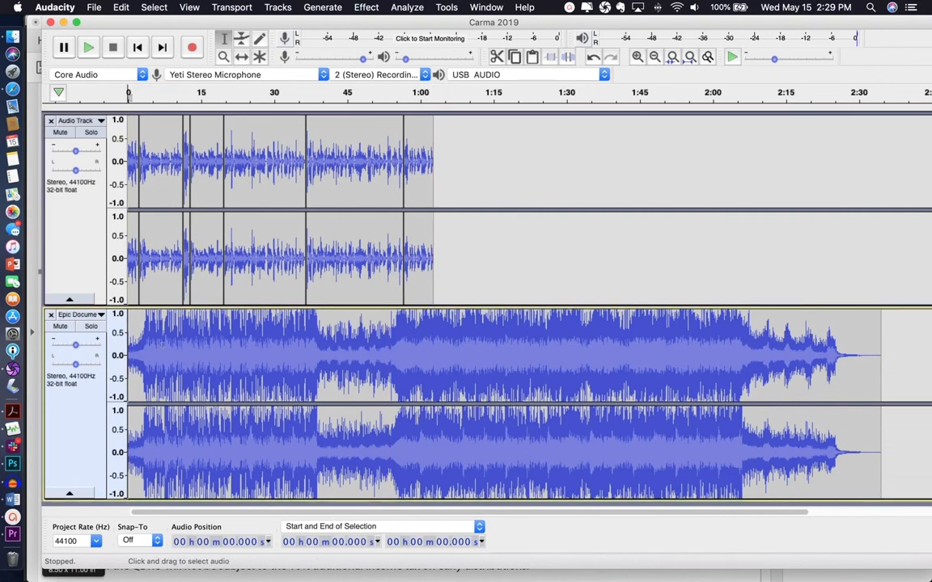
pyautogui.moveTo(146, 353); pyautogui.dragTo(120, 354)
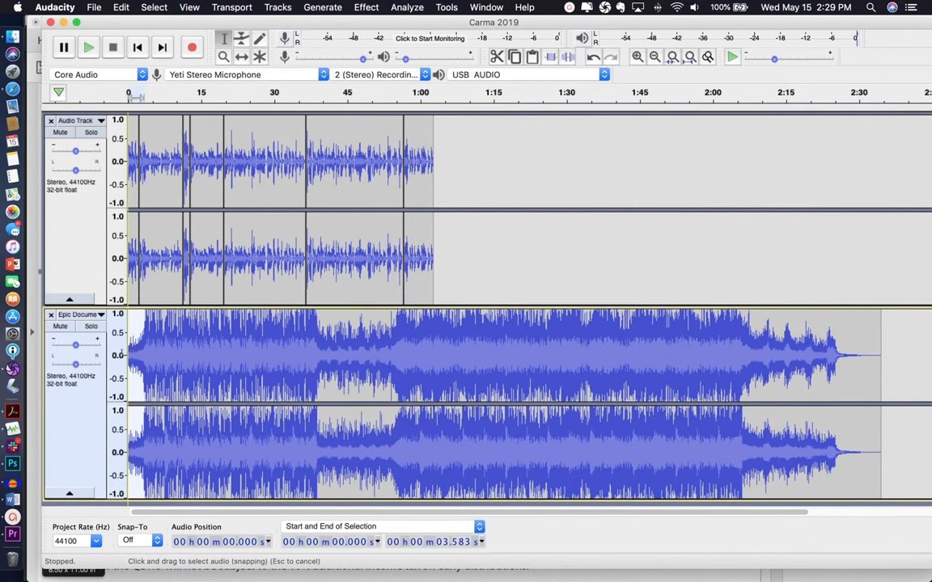
pyautogui.click(366, 8)
pyautogui.click(385, 199)
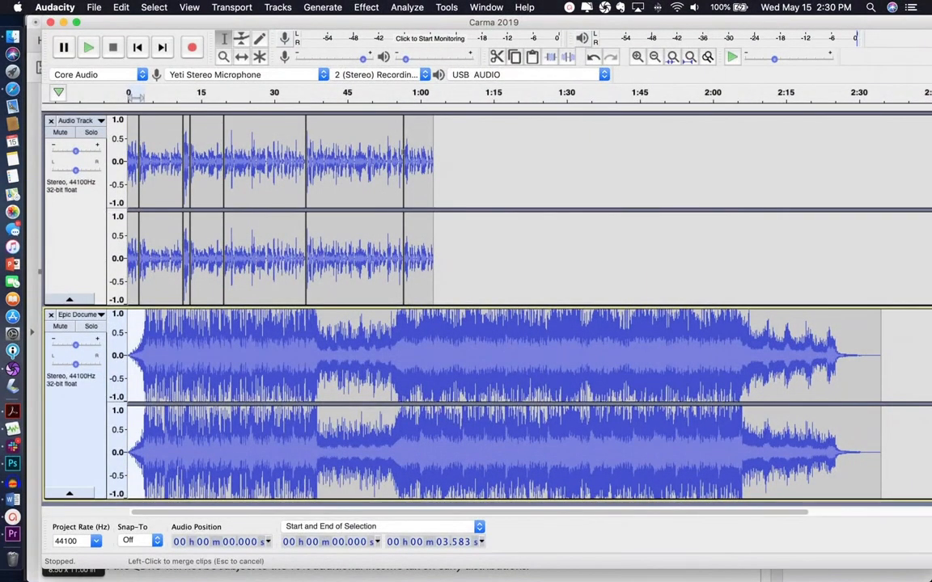
# Move the whole voice narration along the timeline so it starts at 3.583 s, where the music's fade-in ends.
pyautogui.moveTo(448, 158); pyautogui.dragTo(119, 154)
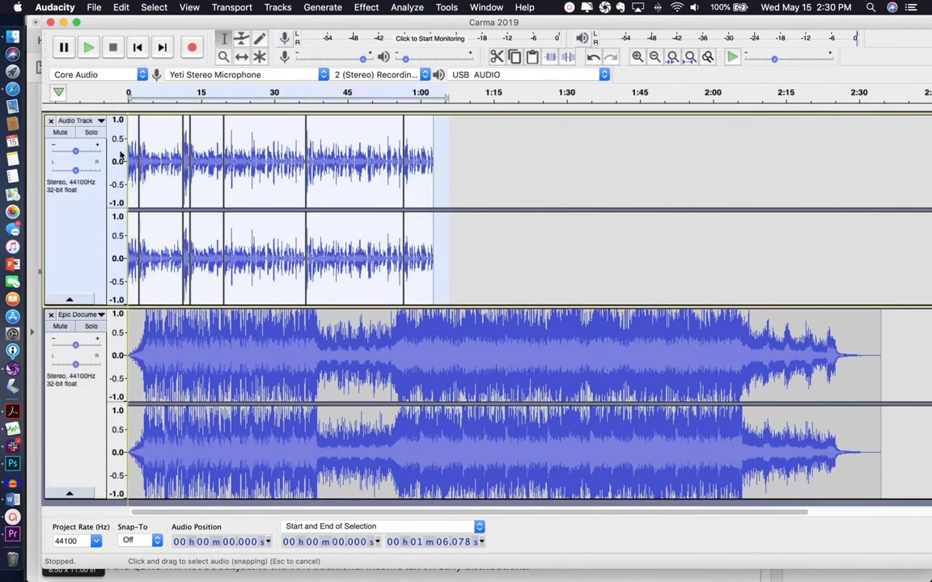
pyautogui.click(242, 59)
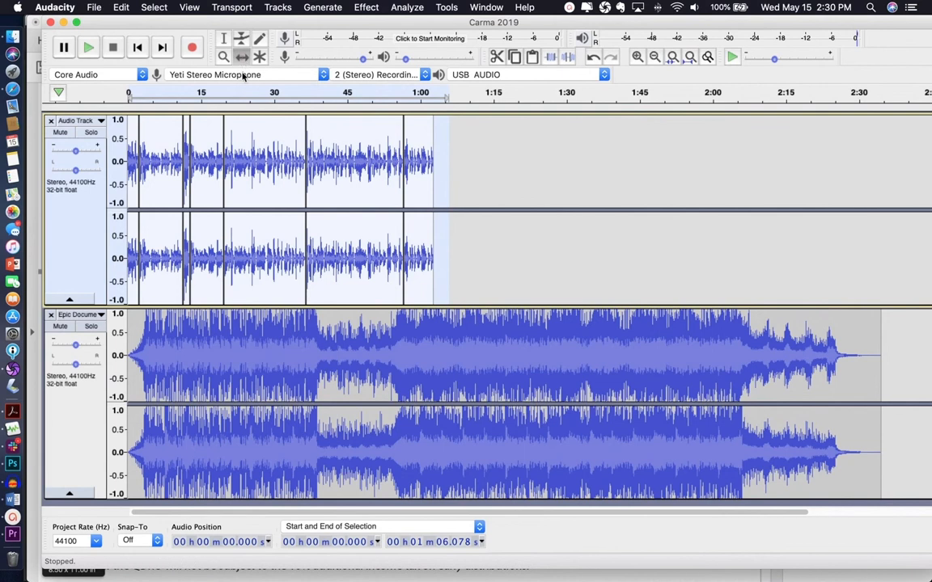
pyautogui.moveTo(201, 162); pyautogui.dragTo(218, 162)
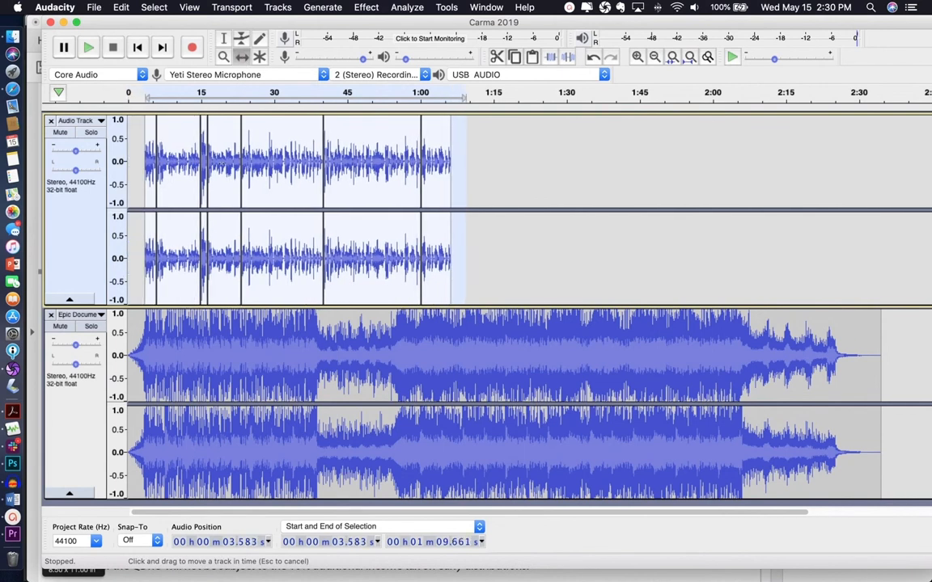
pyautogui.click(224, 38)
pyautogui.click(586, 168)
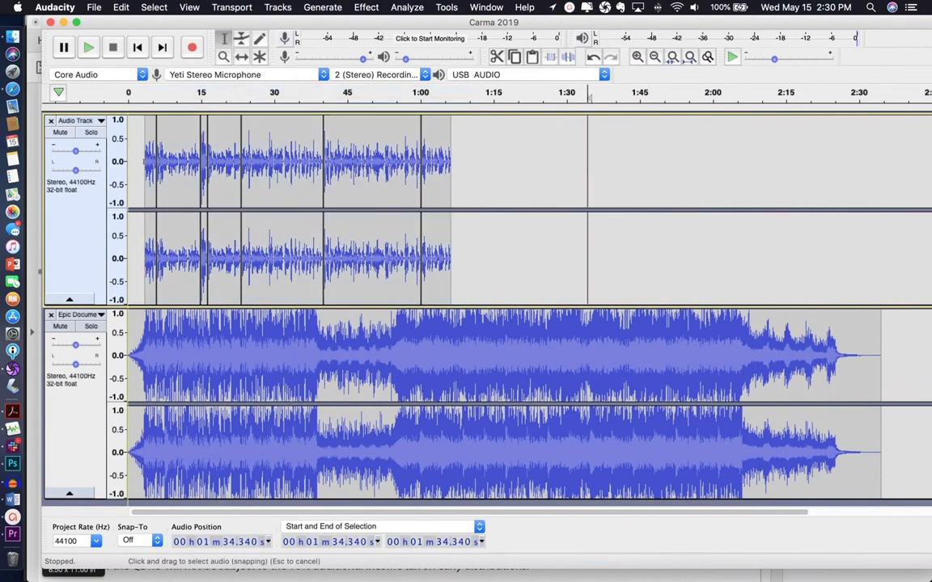
# Play the voice and music together from the beginning to check their balance.
pyautogui.click(90, 49)
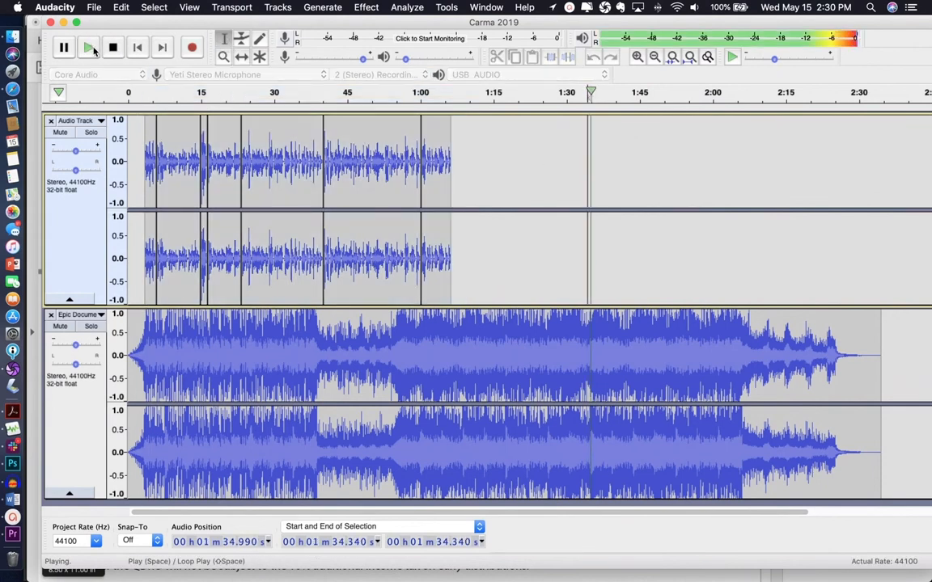
pyautogui.click(130, 97)
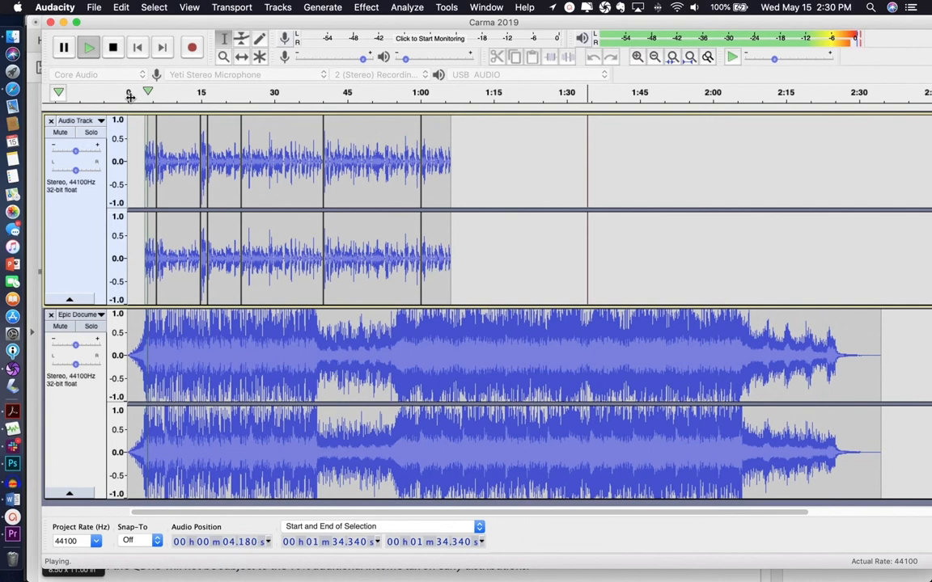
pyautogui.click(113, 48)
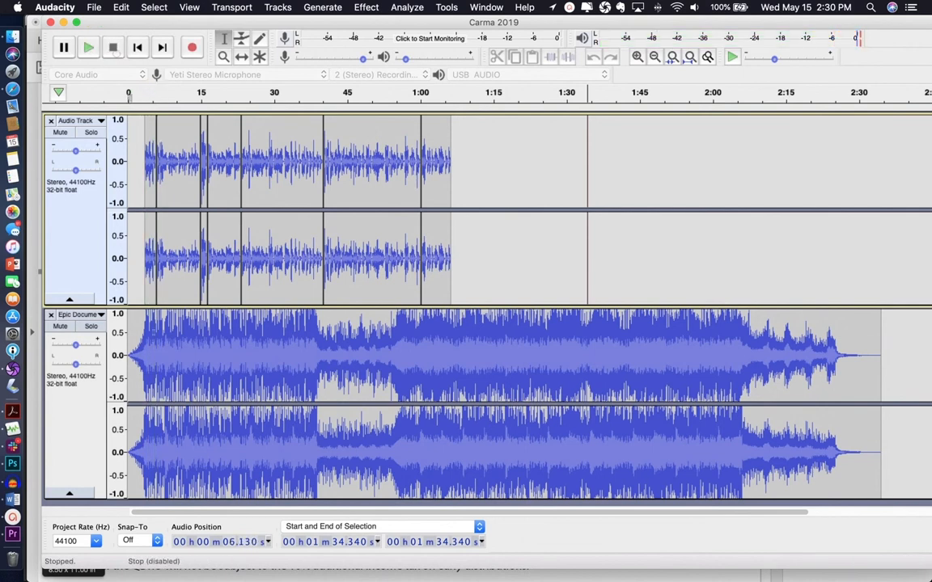
# Lower the music track's volume envelope to about 0.75 and its gain to -4.0 dB, checking the mix from the beginning.
pyautogui.click(242, 39)
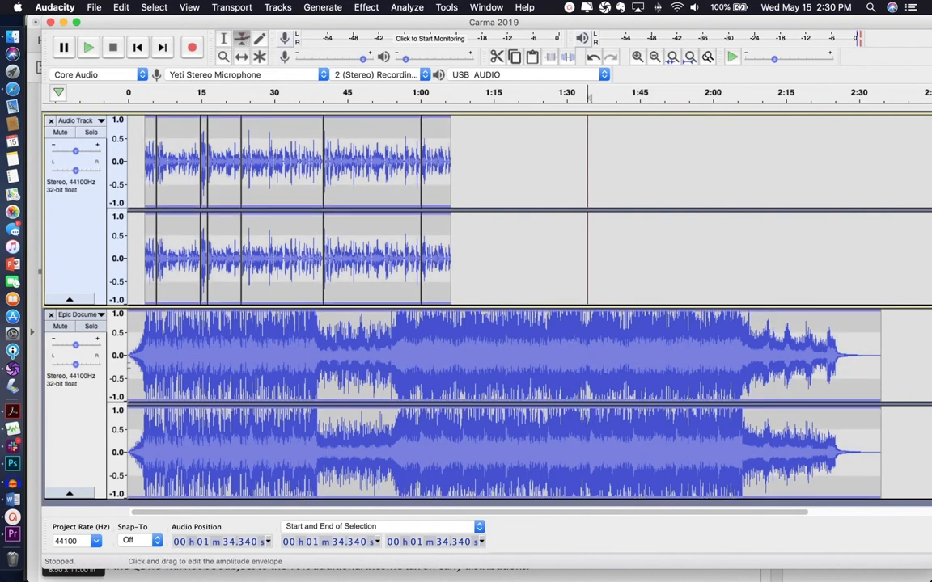
pyautogui.moveTo(136, 317); pyautogui.dragTo(136, 321)
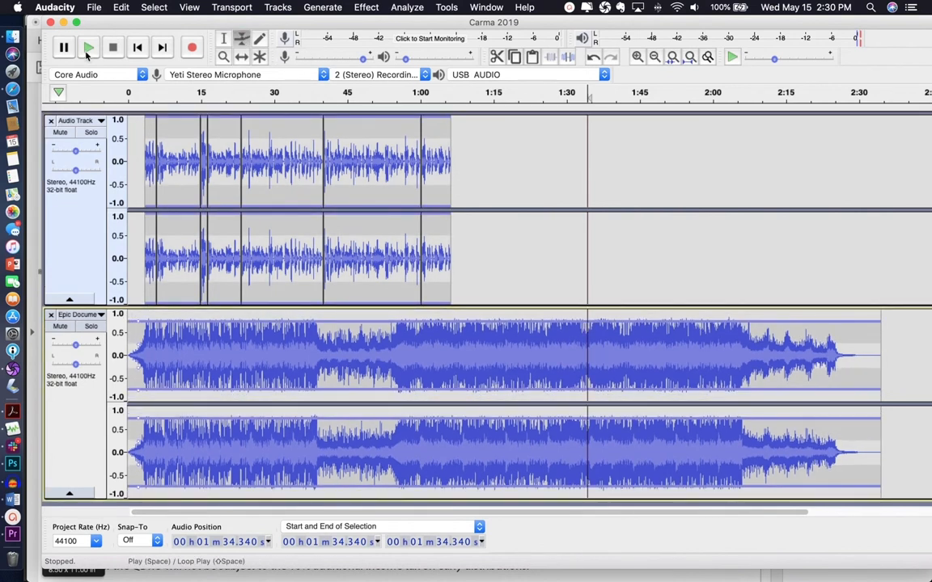
pyautogui.click(130, 92)
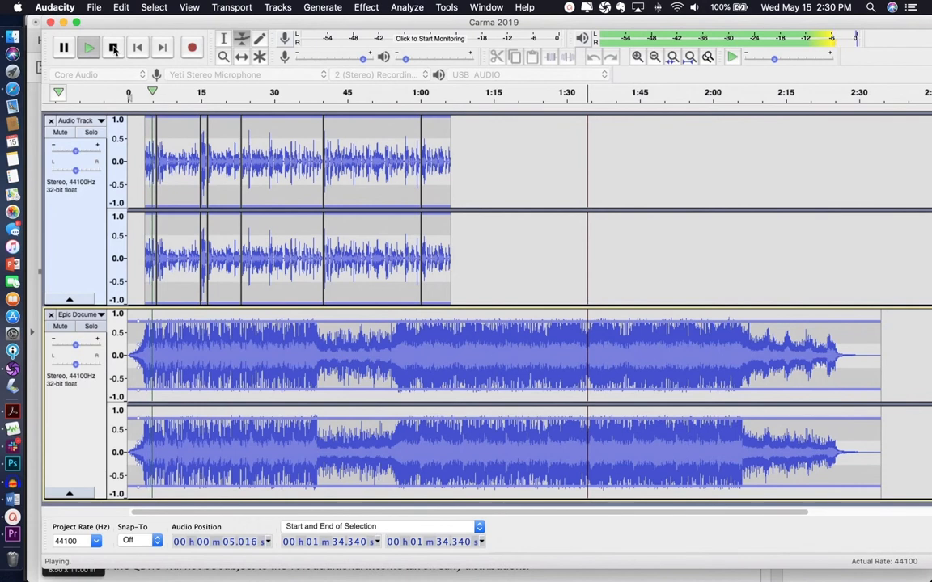
pyautogui.click(113, 48)
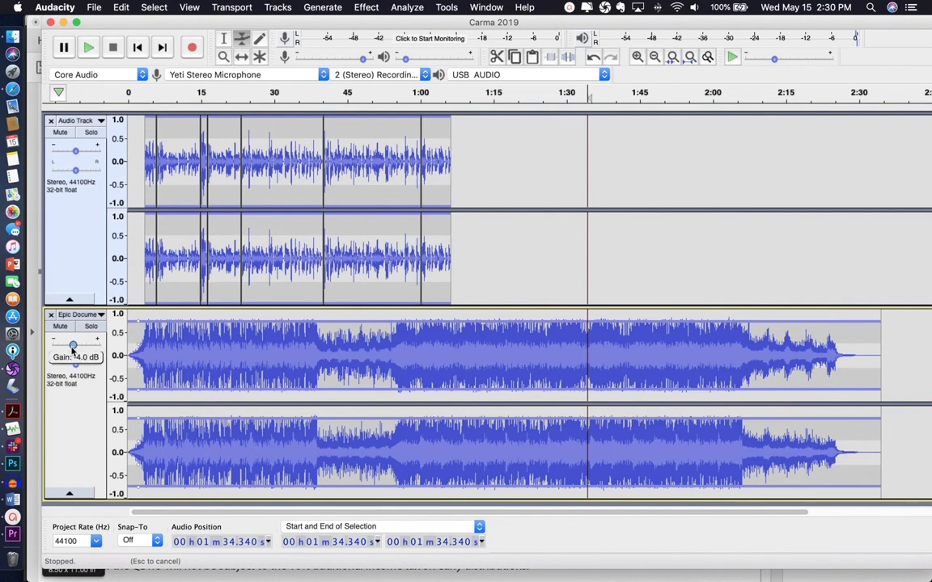
pyautogui.click(130, 92)
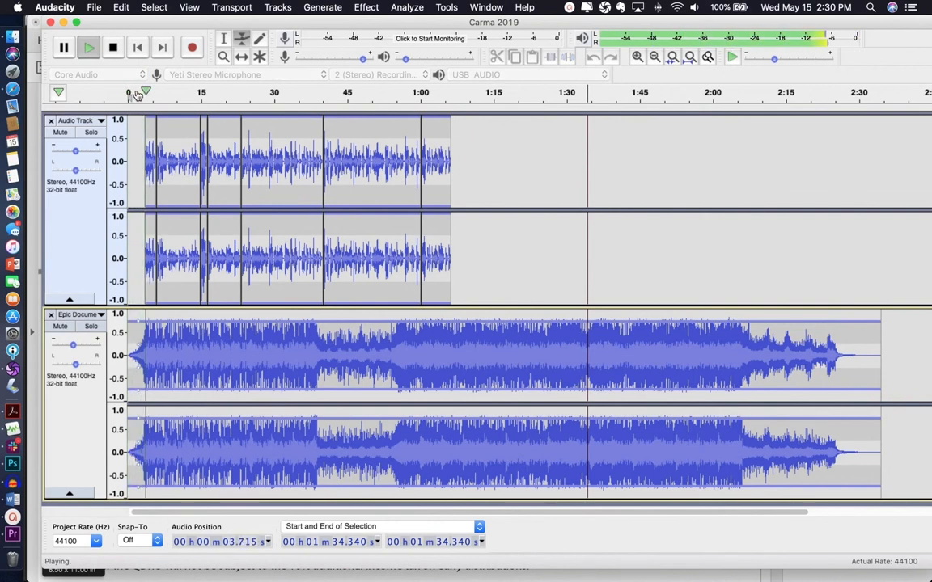
pyautogui.press('space')
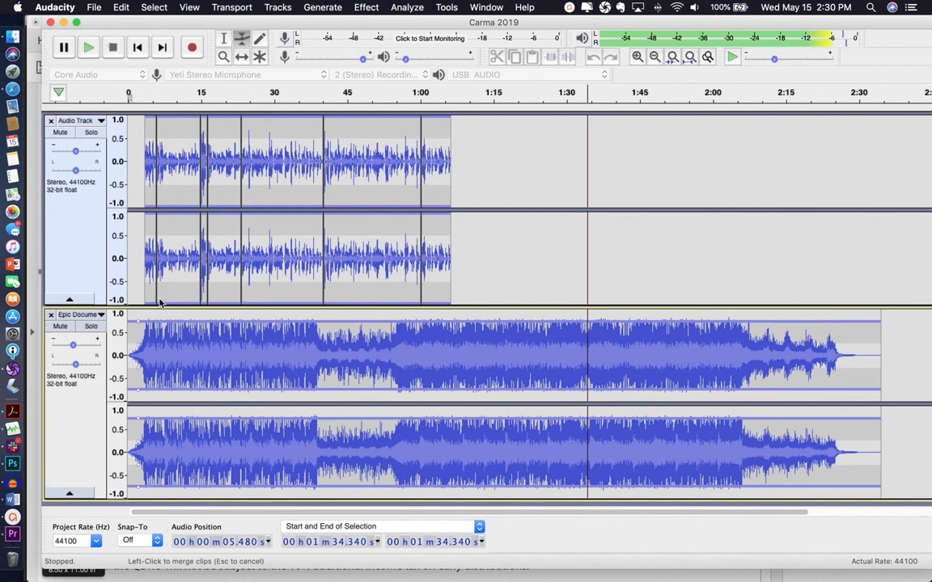
# Taper the music's volume envelope to about 0.2 by roughly 14 s and play the mix from the beginning.
pyautogui.moveTo(159, 322); pyautogui.dragTo(193, 347)
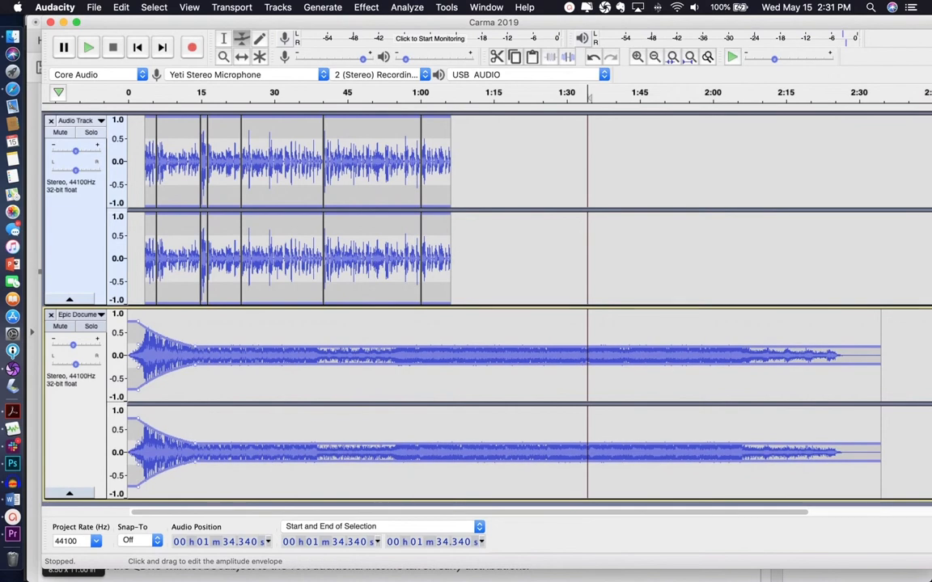
pyautogui.click(129, 93)
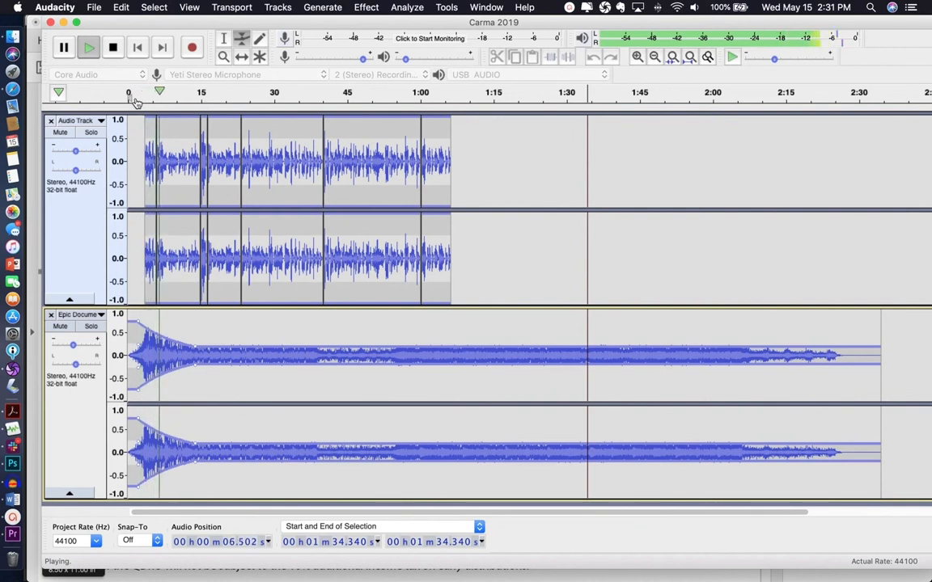
pyautogui.click(113, 47)
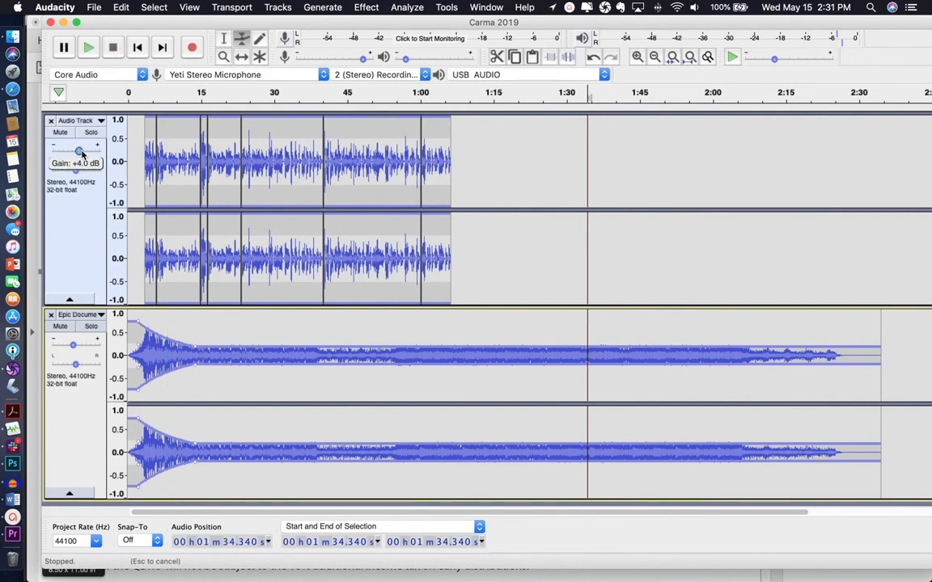
# Set the voice track's gain to +4.0 dB and play the mix from the beginning.
pyautogui.click(81, 153)
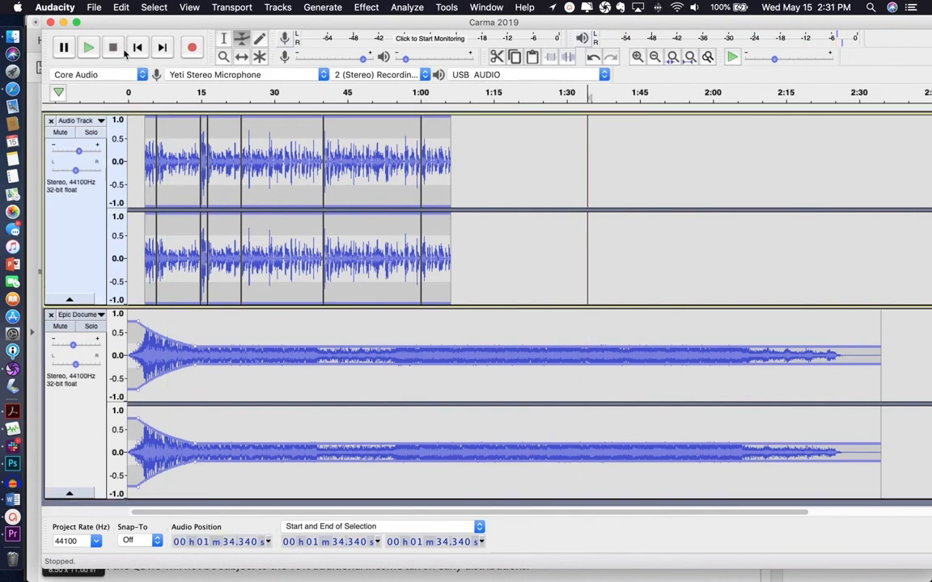
pyautogui.click(129, 93)
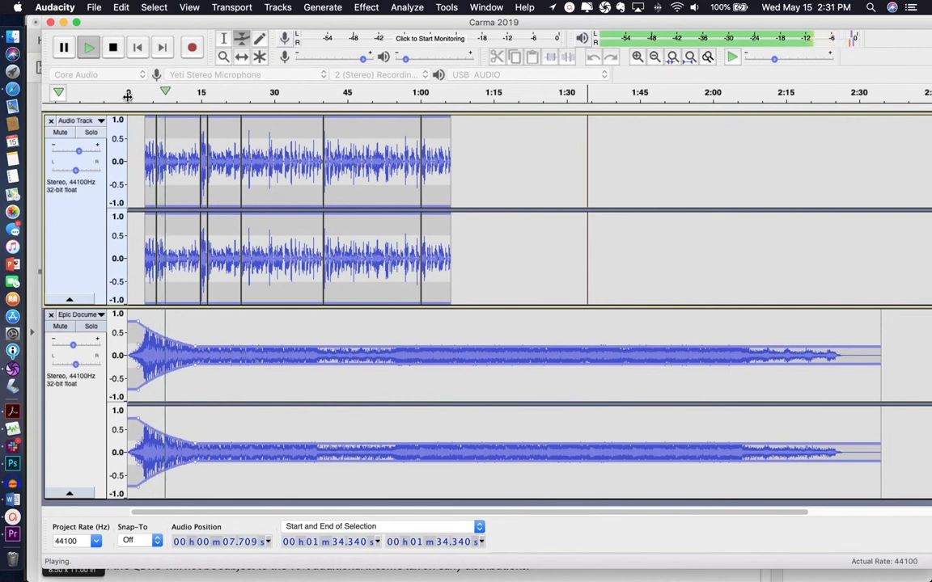
pyautogui.click(113, 46)
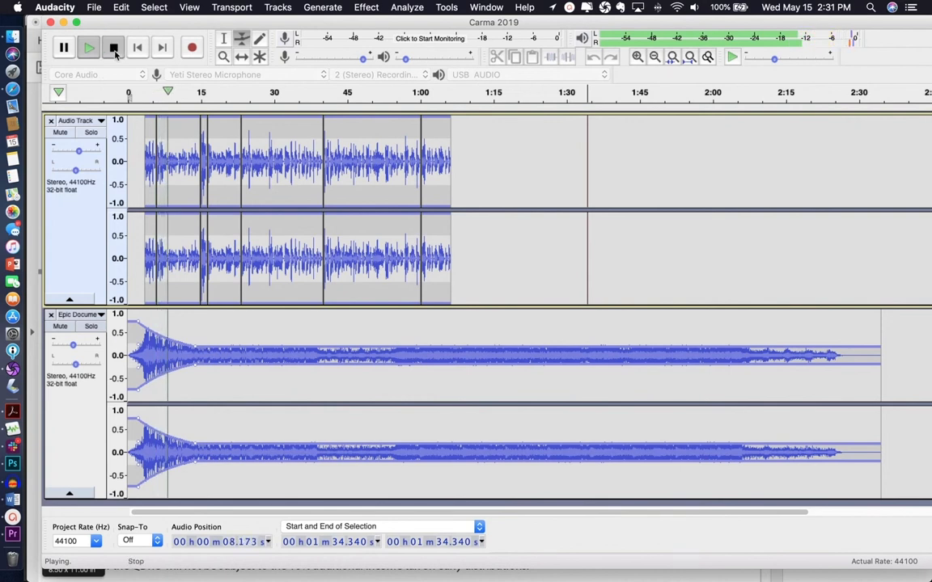
# Shift all the voice clips together so the narration starts at 5.175 s.
pyautogui.click(242, 59)
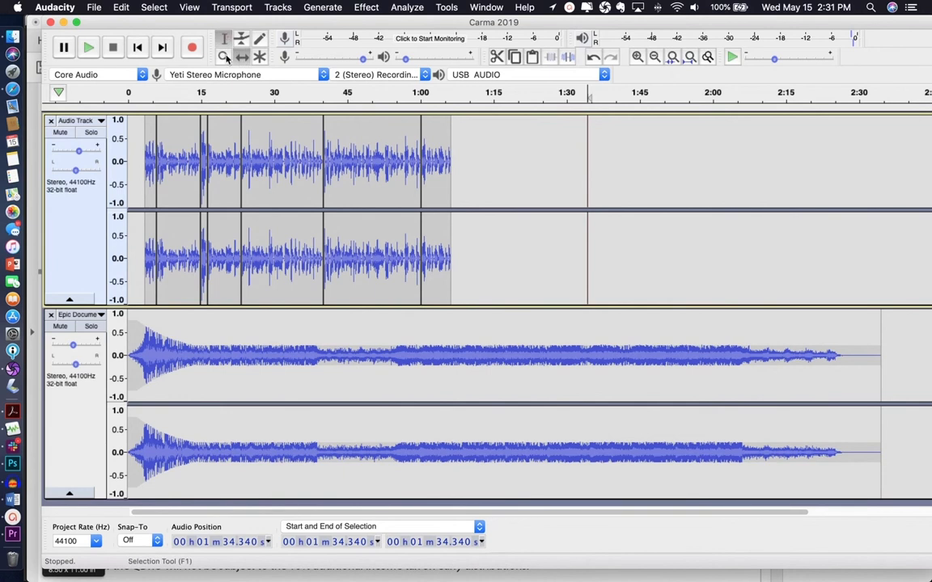
pyautogui.moveTo(146, 243); pyautogui.dragTo(451, 243)
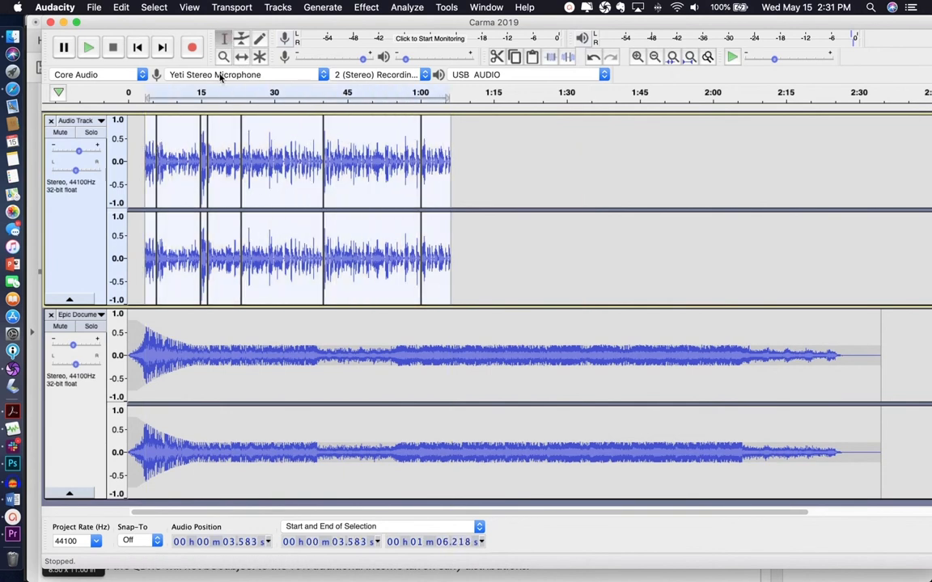
pyautogui.moveTo(182, 161); pyautogui.dragTo(190, 162)
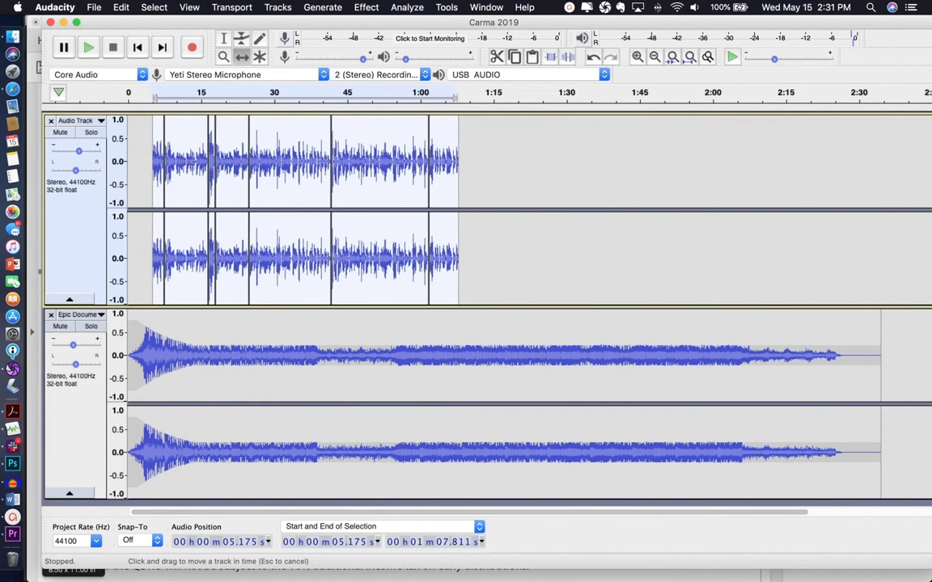
# Lower the music track's gain slightly during playback and listen to the mix until just past the narration's end.
pyautogui.click(128, 94)
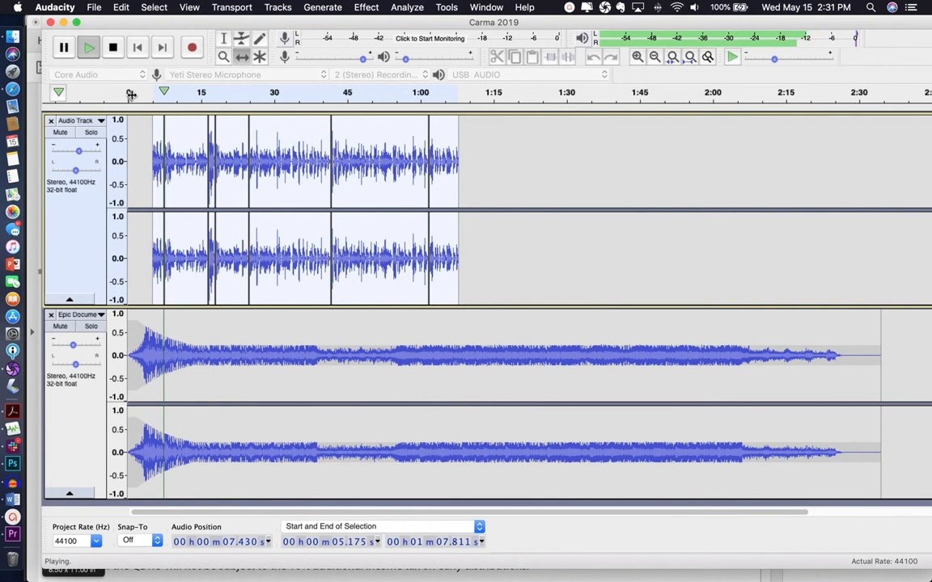
pyautogui.moveTo(72, 346); pyautogui.dragTo(72, 346)
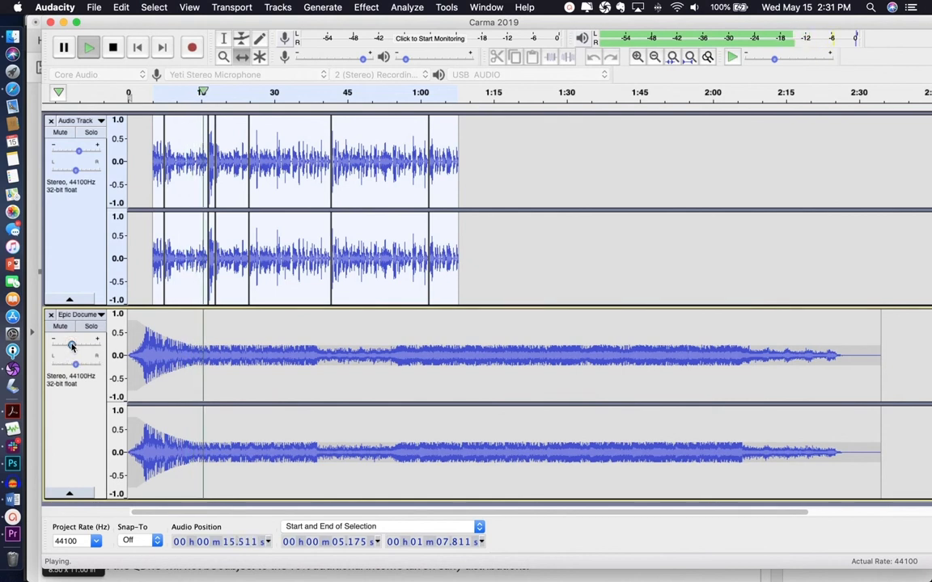
pyautogui.click(135, 101)
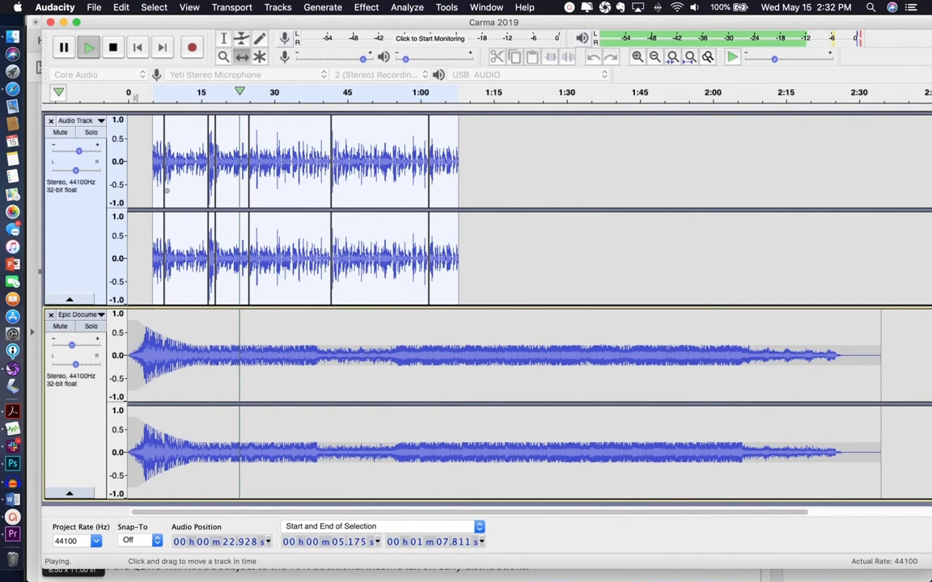
pyautogui.click(344, 96)
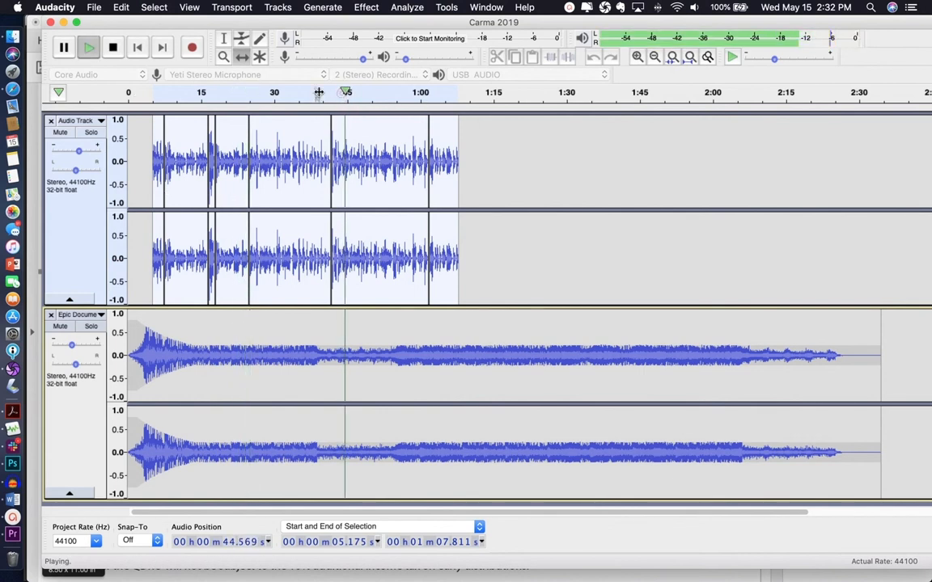
pyautogui.click(318, 92)
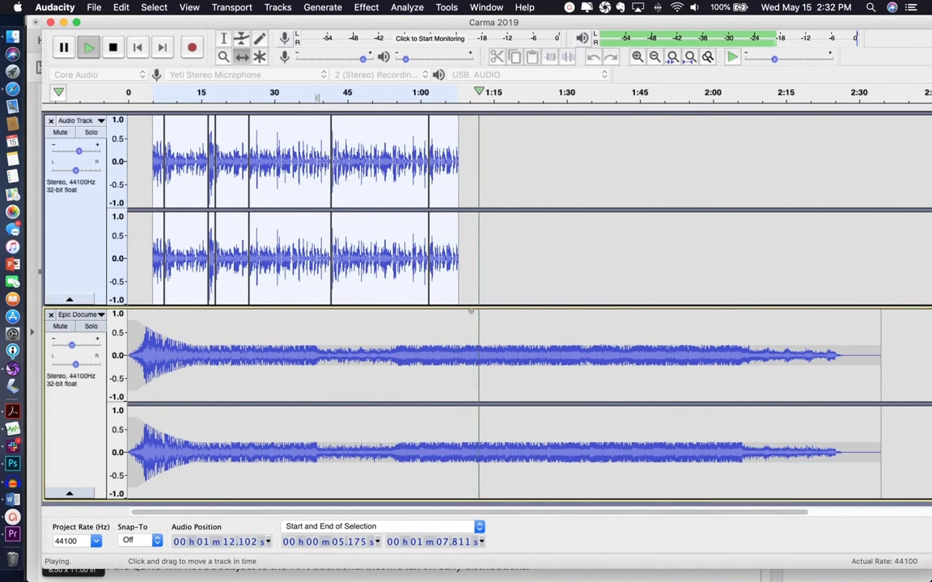
pyautogui.press('space')
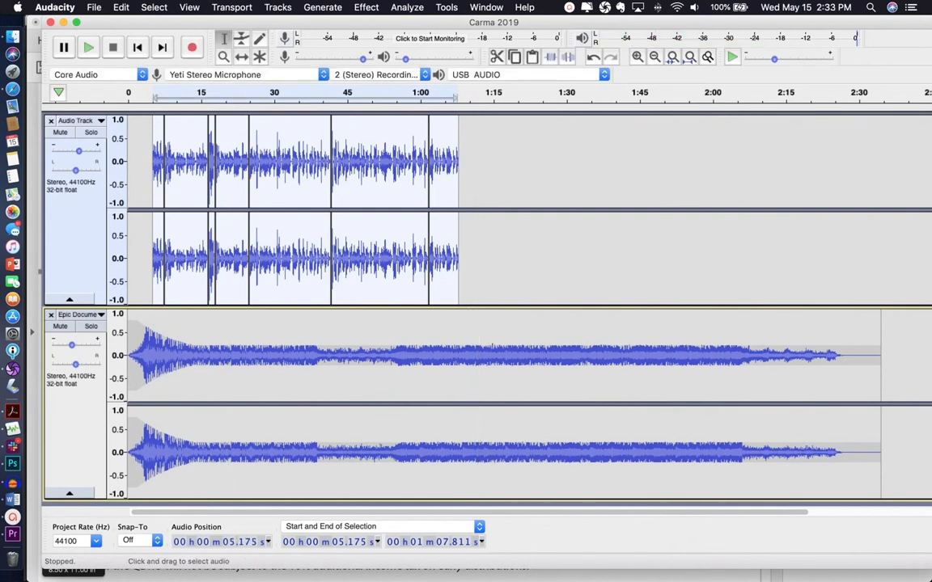
pyautogui.click(492, 350)
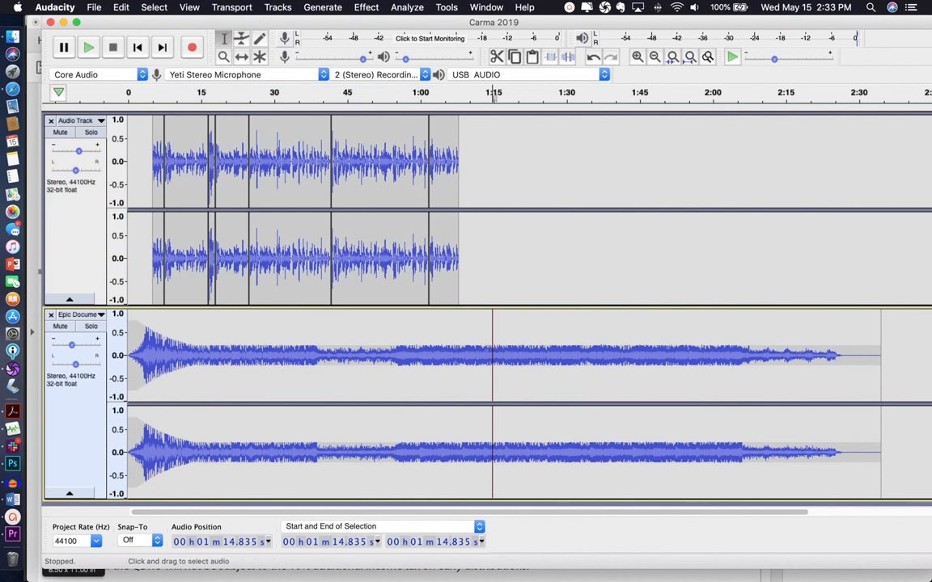
pyautogui.click(486, 350)
pyautogui.moveTo(486, 349); pyautogui.dragTo(851, 333)
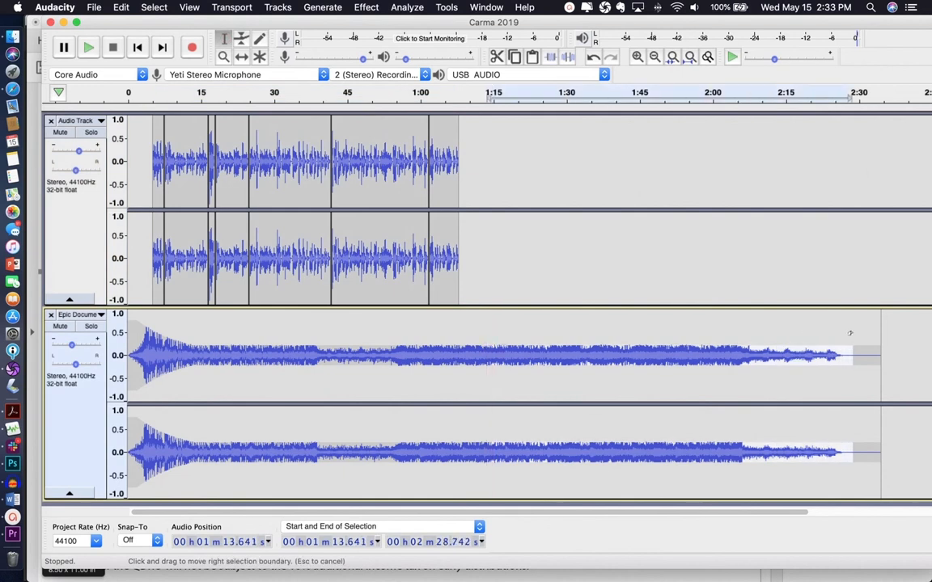
pyautogui.click(481, 346)
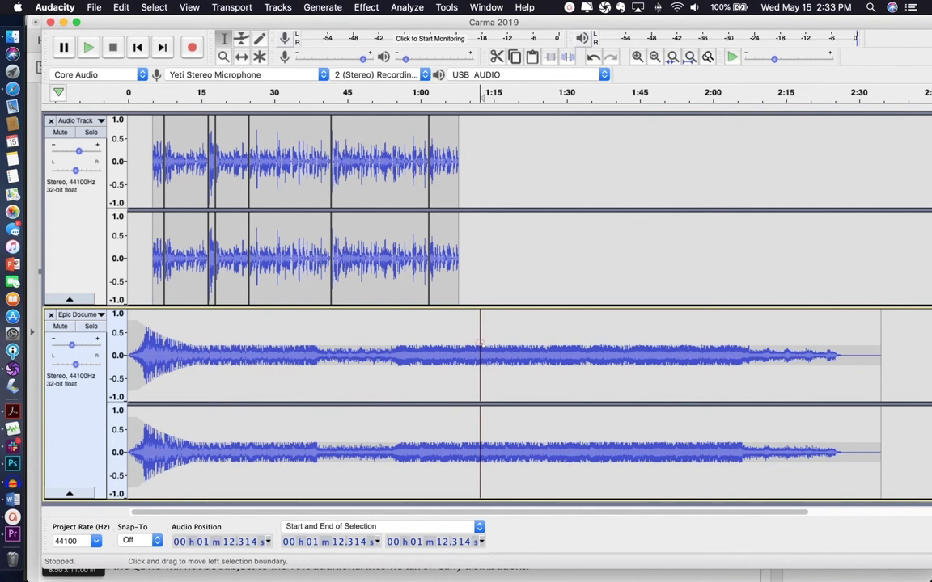
# Split the music track at 1 min 13.376 s and select the clip after the split, up to the track's end.
pyautogui.click(485, 344)
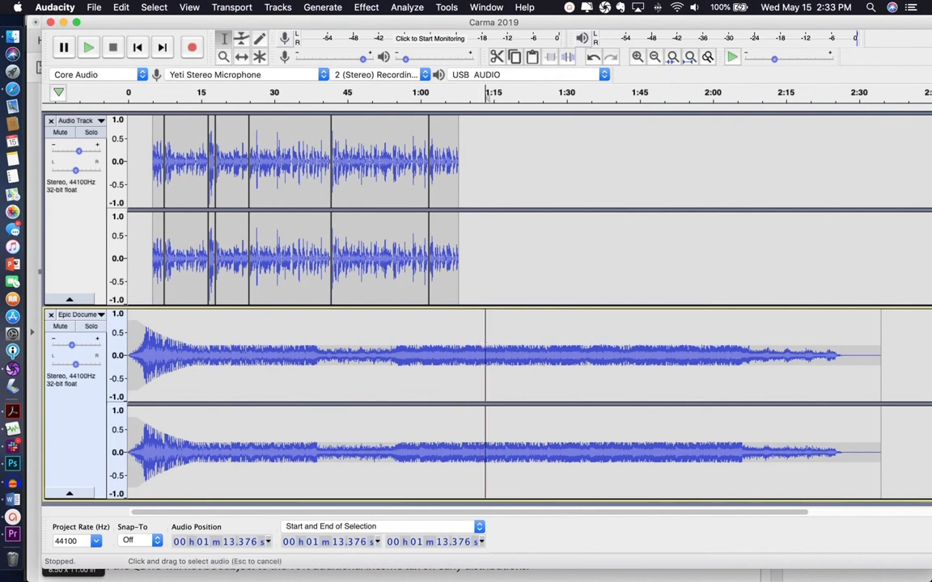
pyautogui.click(121, 8)
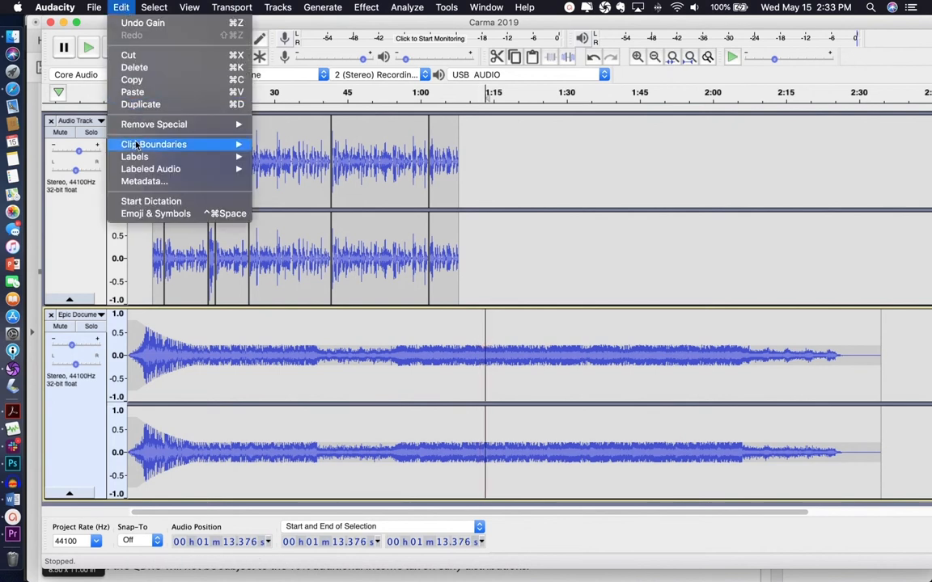
pyautogui.moveTo(194, 144)
pyautogui.click(274, 145)
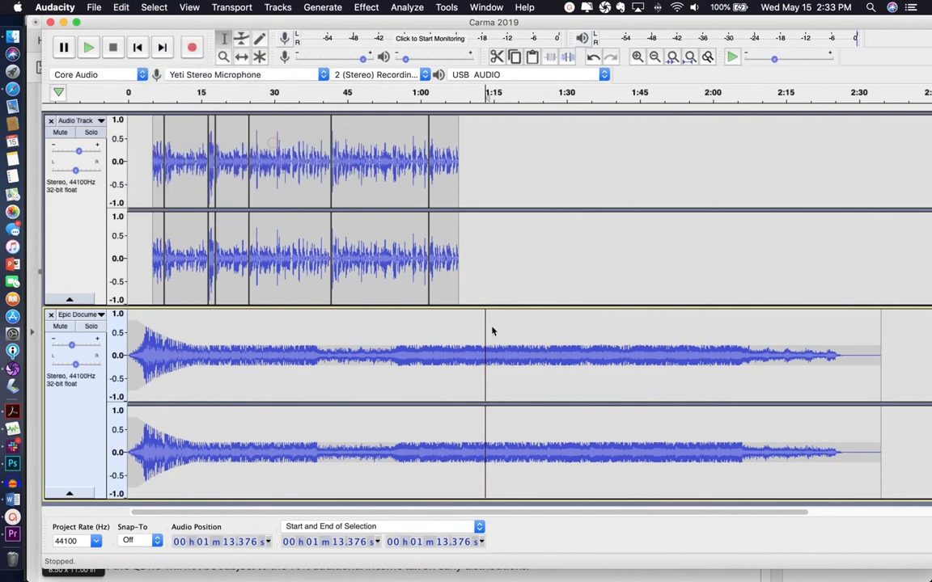
pyautogui.click(507, 356)
pyautogui.doubleClick(503, 356)
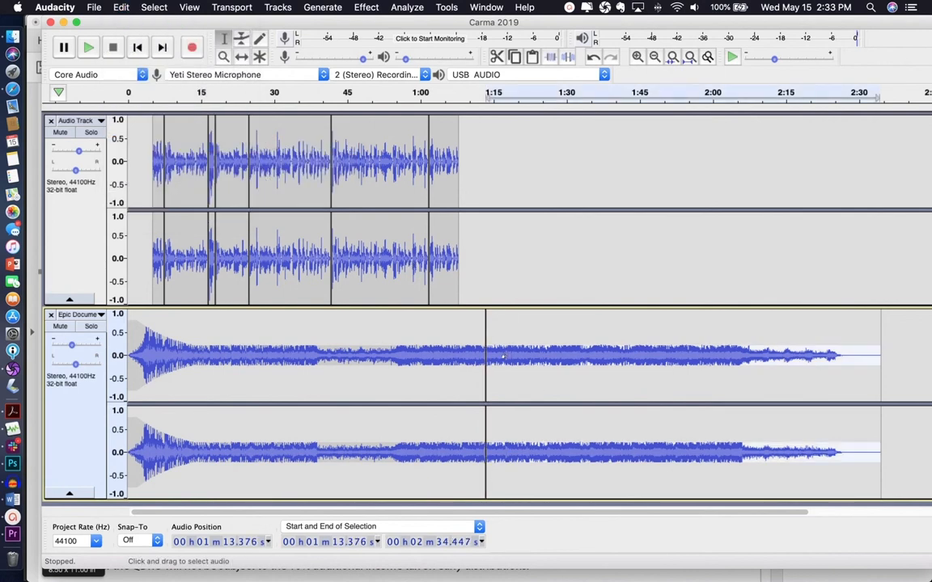
# Delete the music clip after the split and fade out the remaining music from about 1 min 7.1 s to its end.
pyautogui.press('Delete')
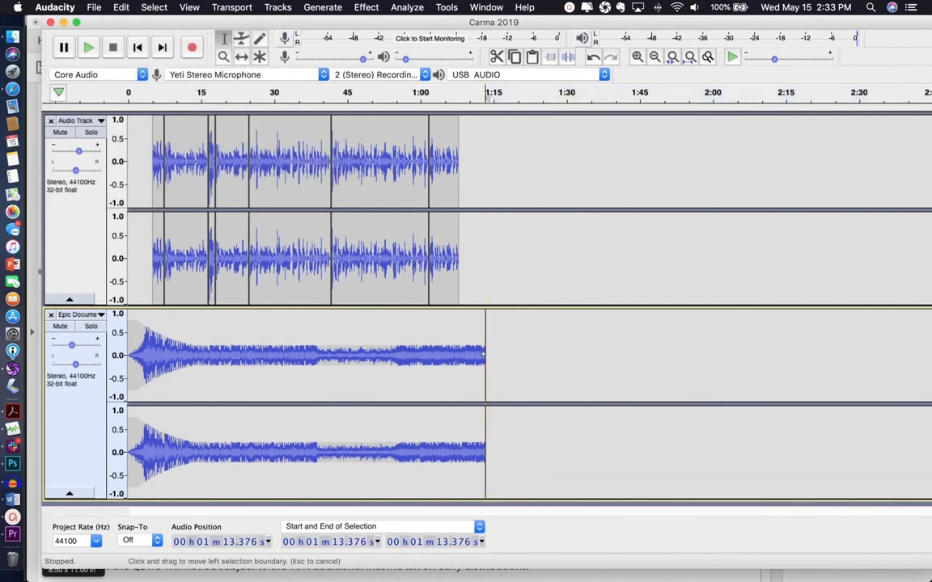
pyautogui.moveTo(467, 354); pyautogui.dragTo(459, 355)
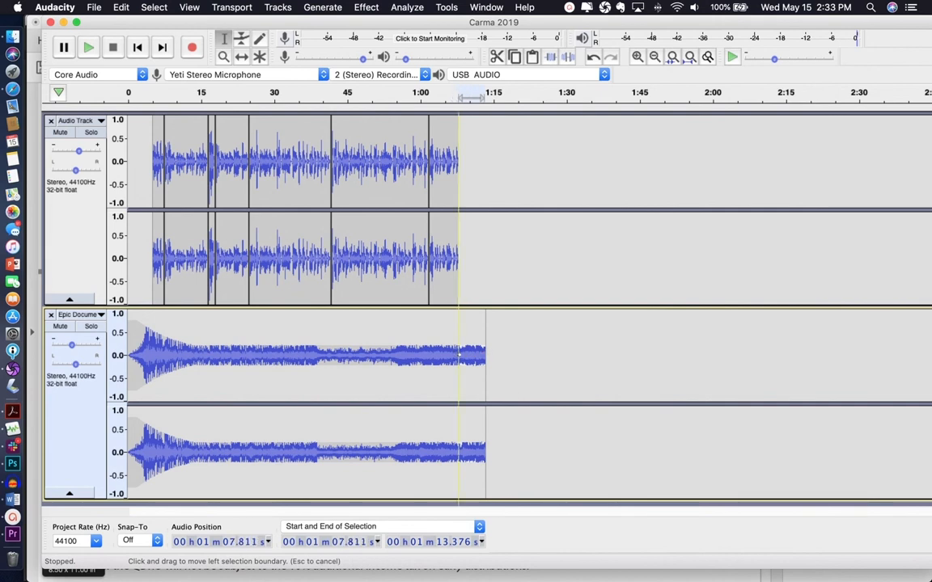
pyautogui.click(358, 8)
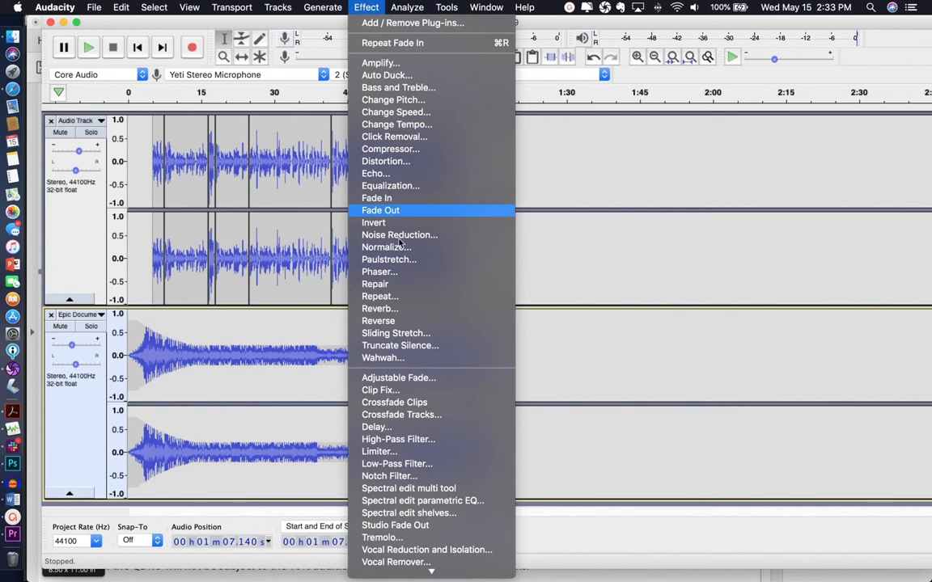
pyautogui.click(404, 214)
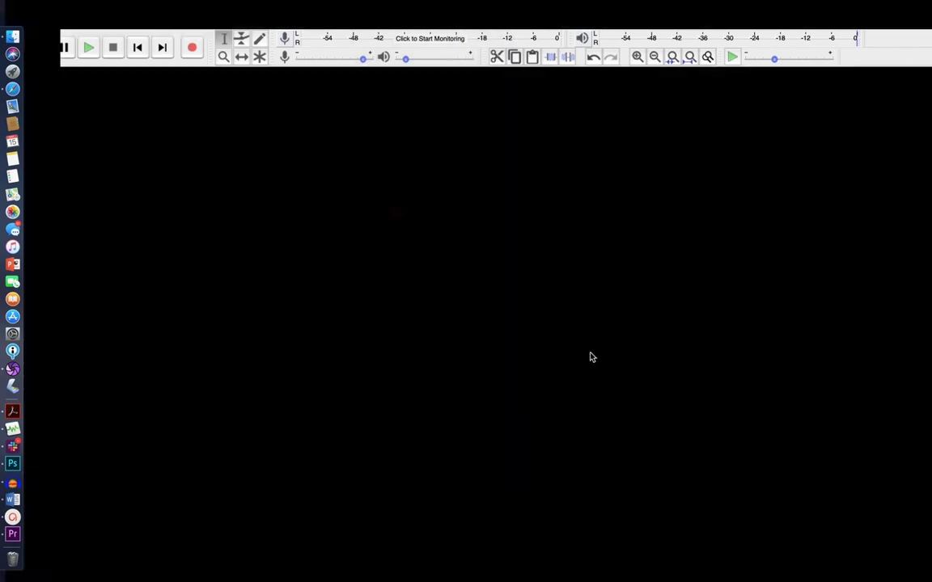
pyautogui.click(577, 352)
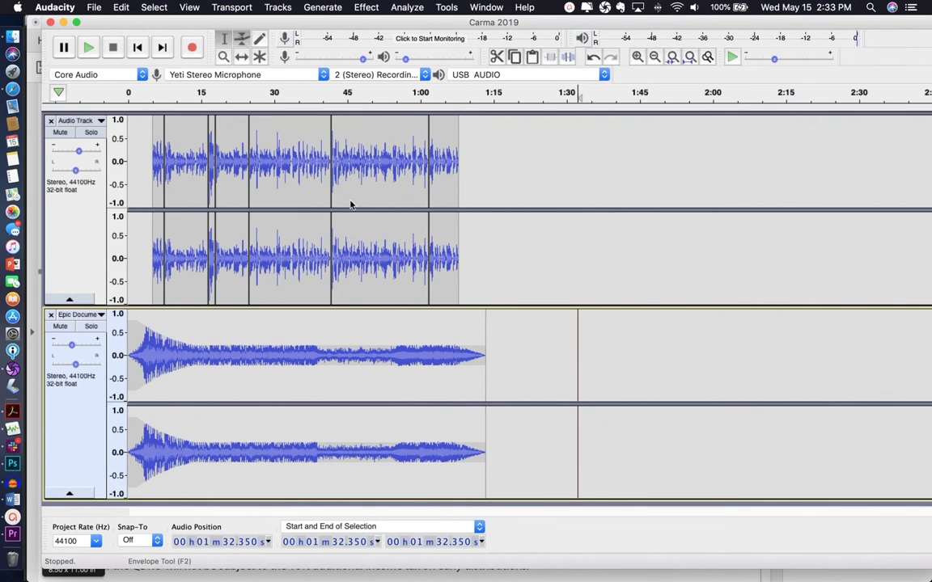
# Raise the music's volume envelope from about 1:03 to 1:09 so it swells as the narration ends, and save the project.
pyautogui.press('F2')
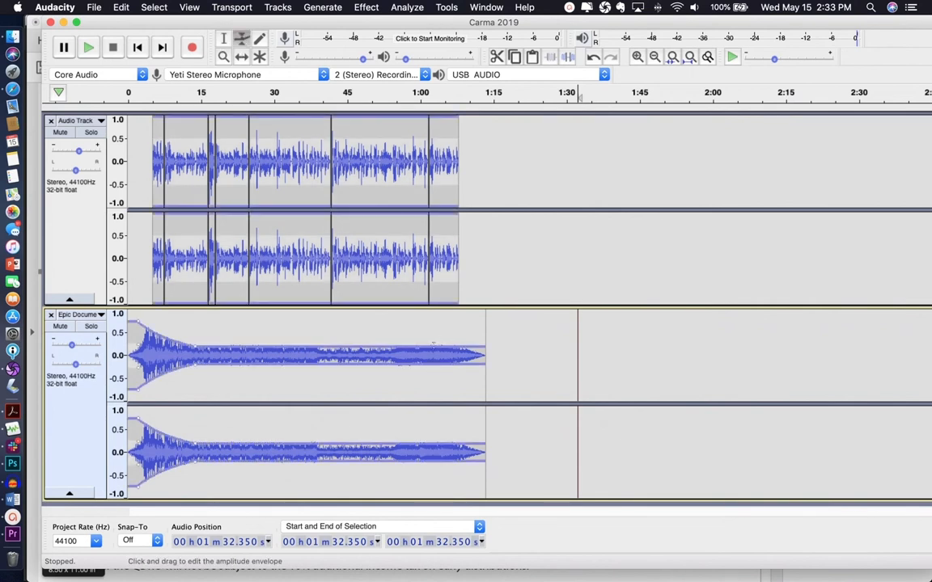
pyautogui.moveTo(435, 342); pyautogui.dragTo(458, 326)
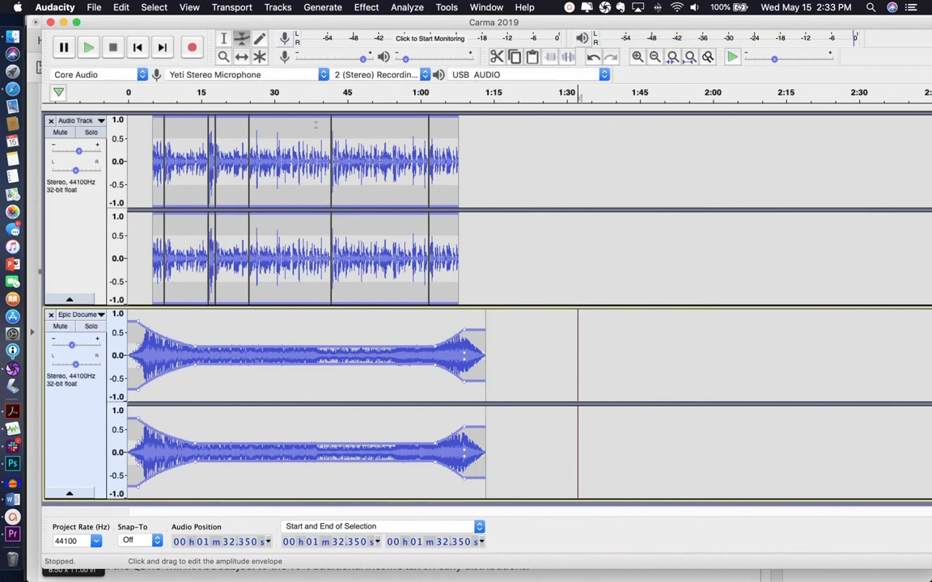
pyautogui.click(99, 7)
pyautogui.moveTo(117, 84)
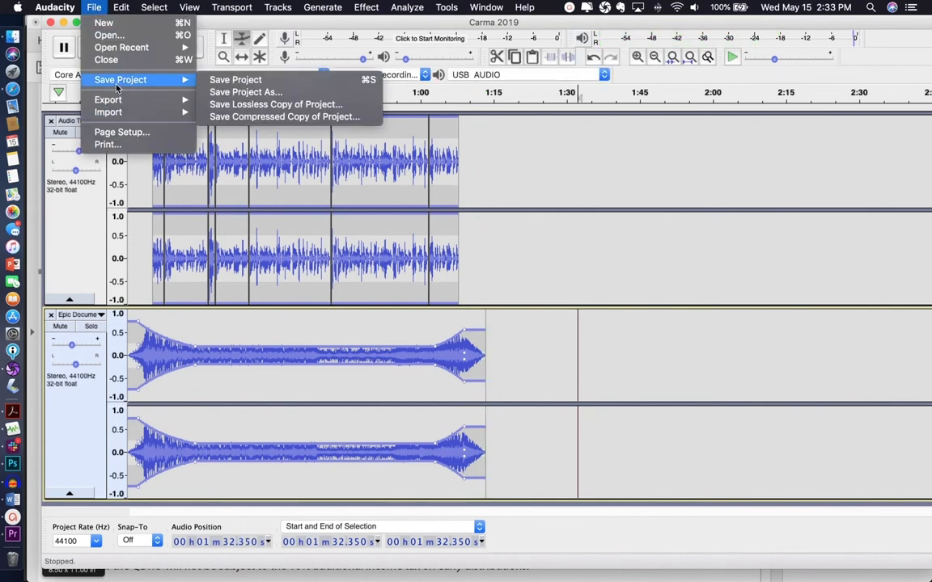
pyautogui.click(231, 80)
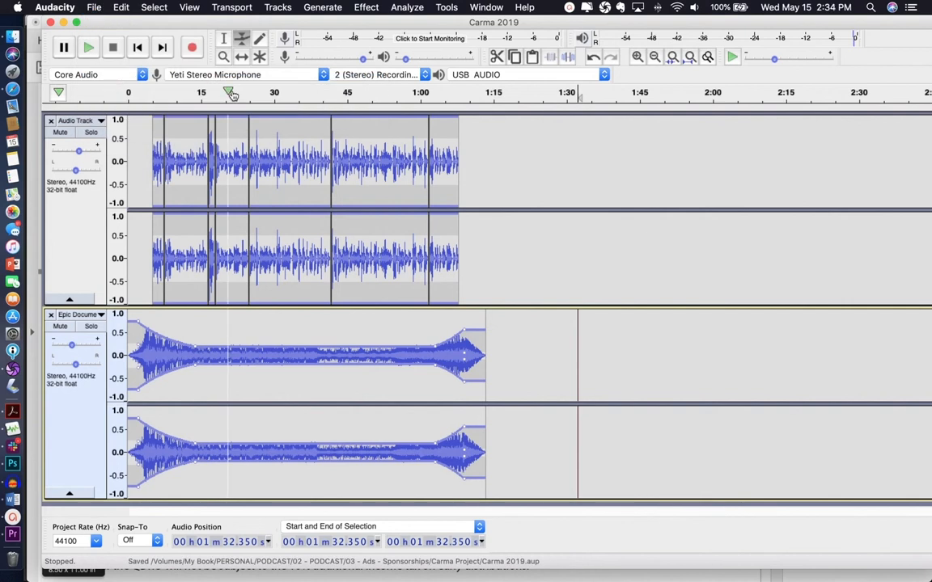
# Export the mix as a mono MP3 named Carma 2019 into the Carma Project folder under 03 - Ads - Sponsorships.
pyautogui.click(93, 7)
pyautogui.moveTo(107, 113)
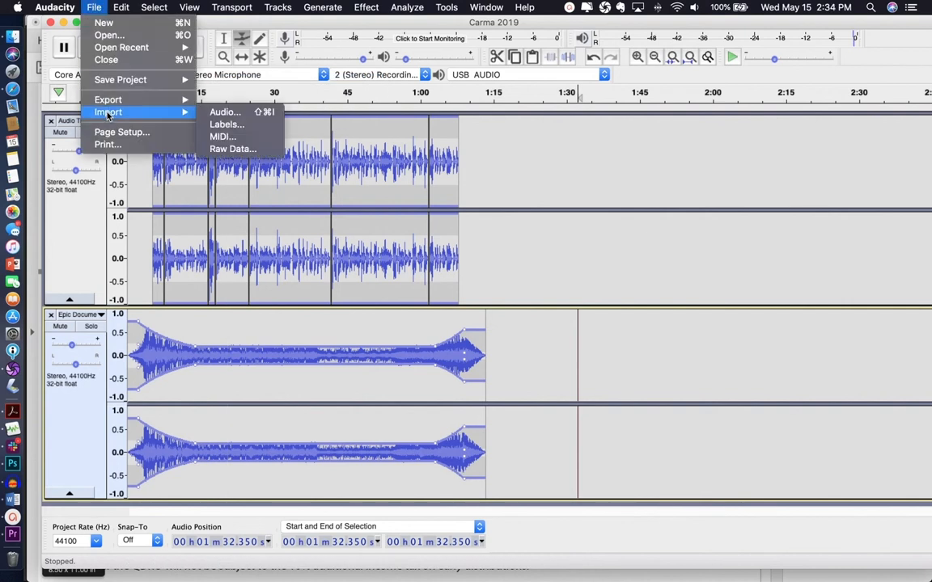
pyautogui.click(226, 99)
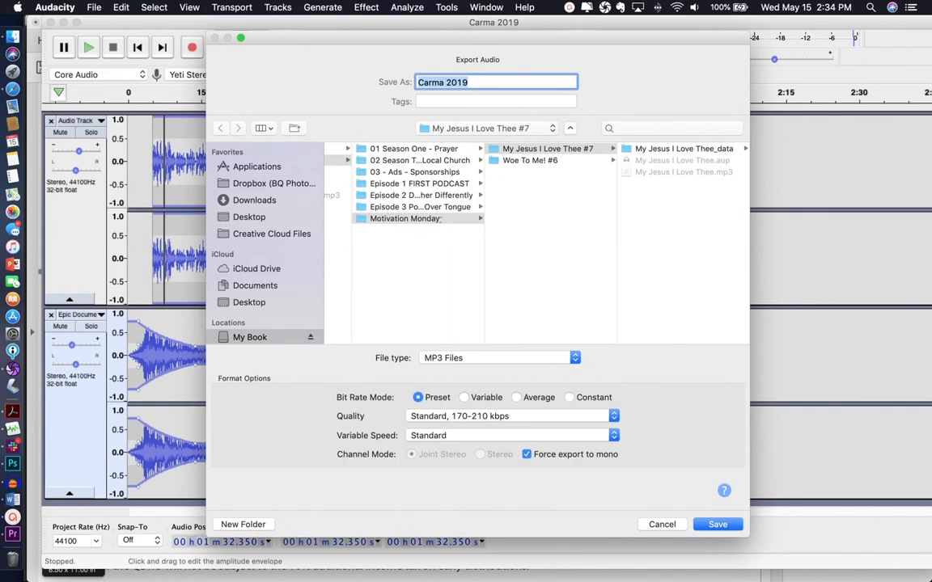
pyautogui.hscroll(-5, 370, 168)
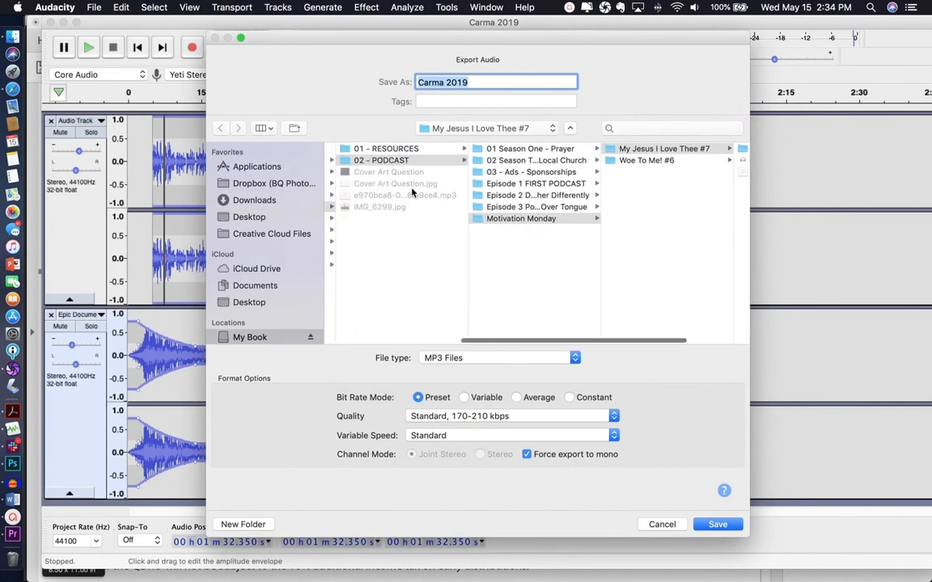
pyautogui.hscroll(-4, 389, 173)
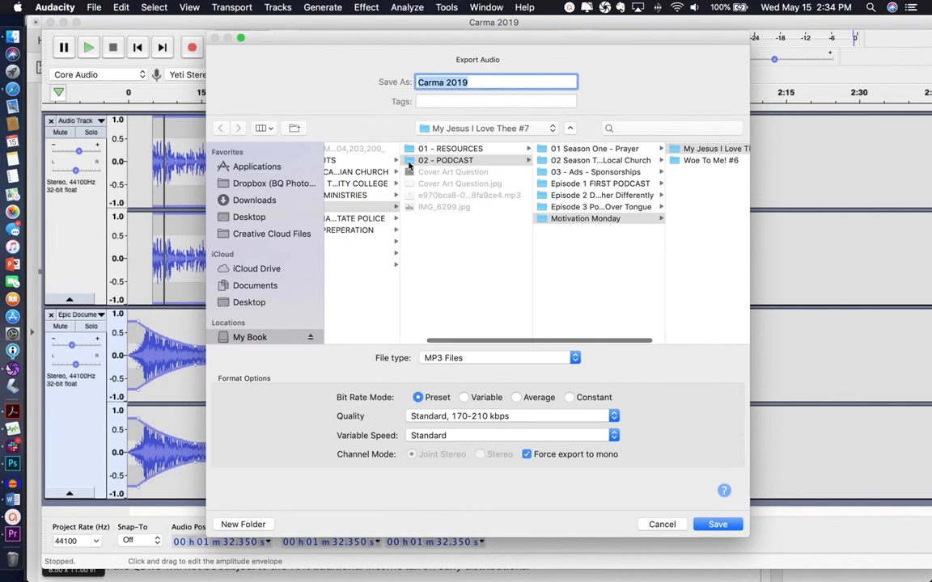
pyautogui.click(435, 161)
pyautogui.click(591, 171)
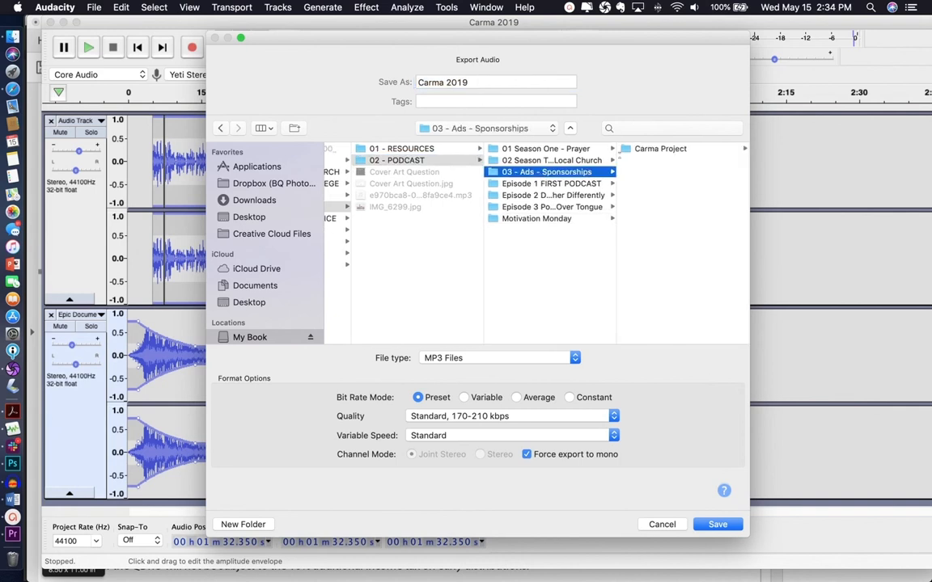
pyautogui.click(663, 150)
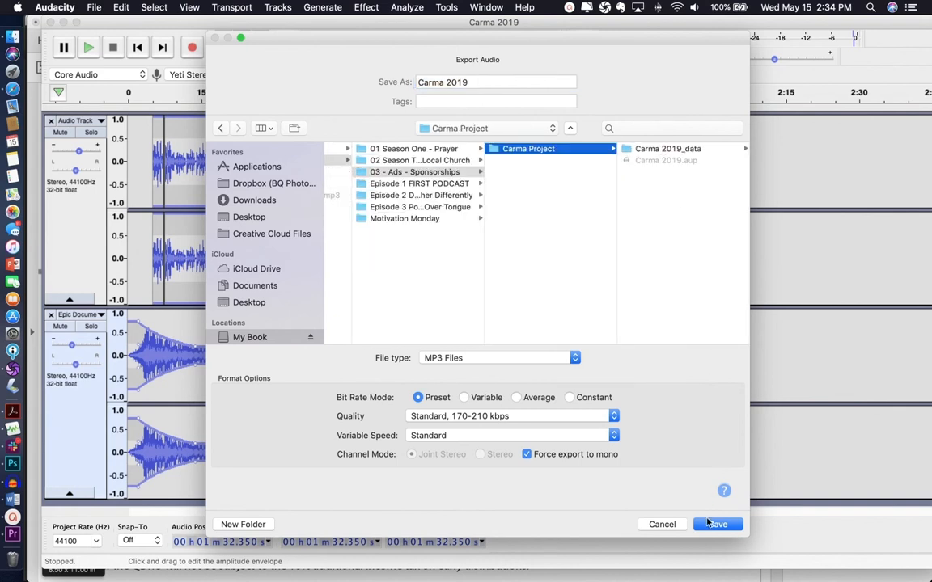
pyautogui.click(709, 524)
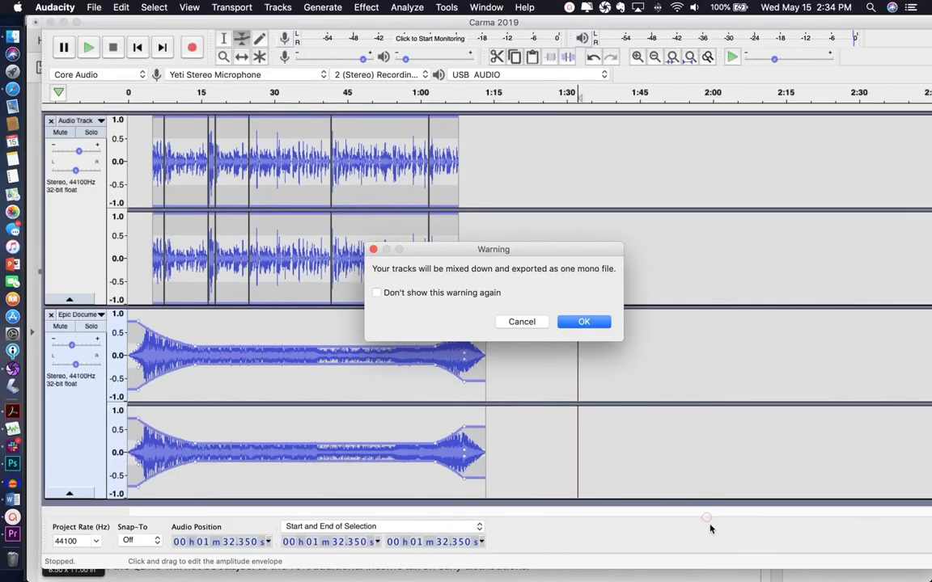
pyautogui.click(584, 323)
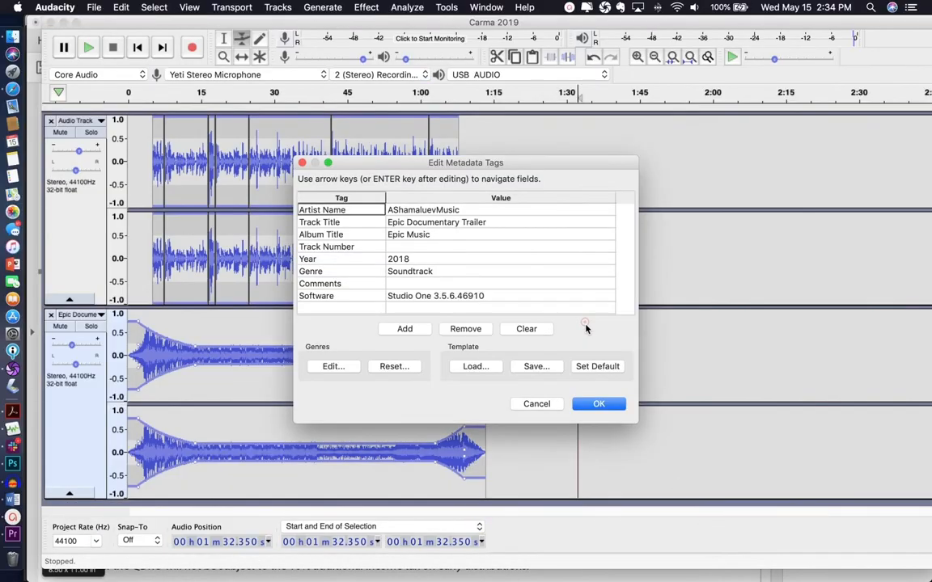
# Clear the metadata tags, set track title Carma 2019, album title Ad and Sponsorship and year 2019, and finish the export.
pyautogui.click(527, 330)
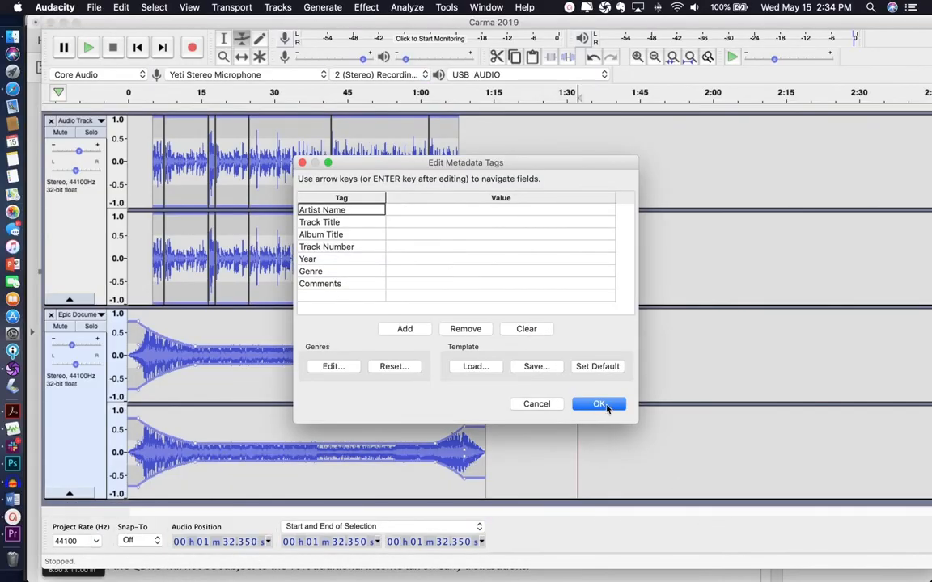
pyautogui.click(398, 223)
pyautogui.write('Carma 2019')
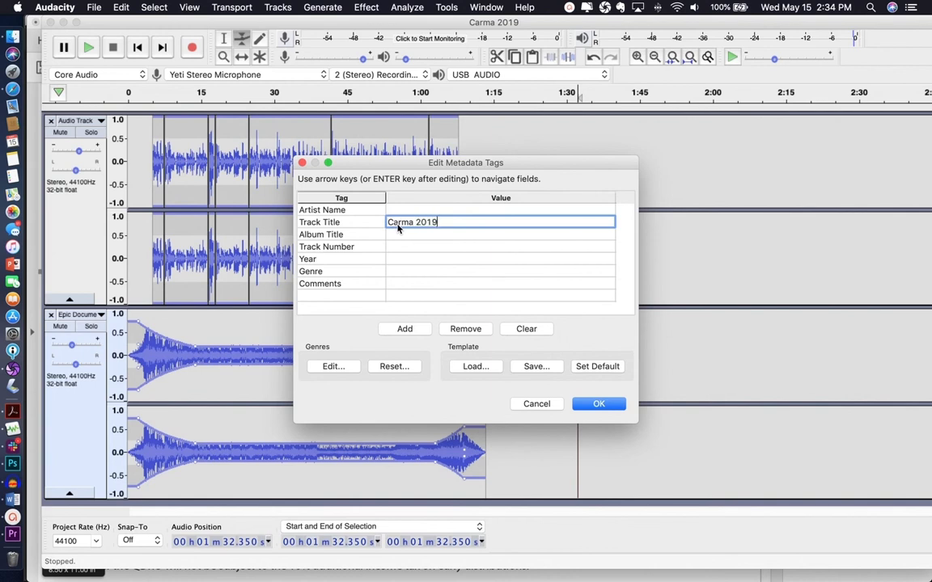
pyautogui.click(398, 234)
pyautogui.write('Ad and Sponsorship')
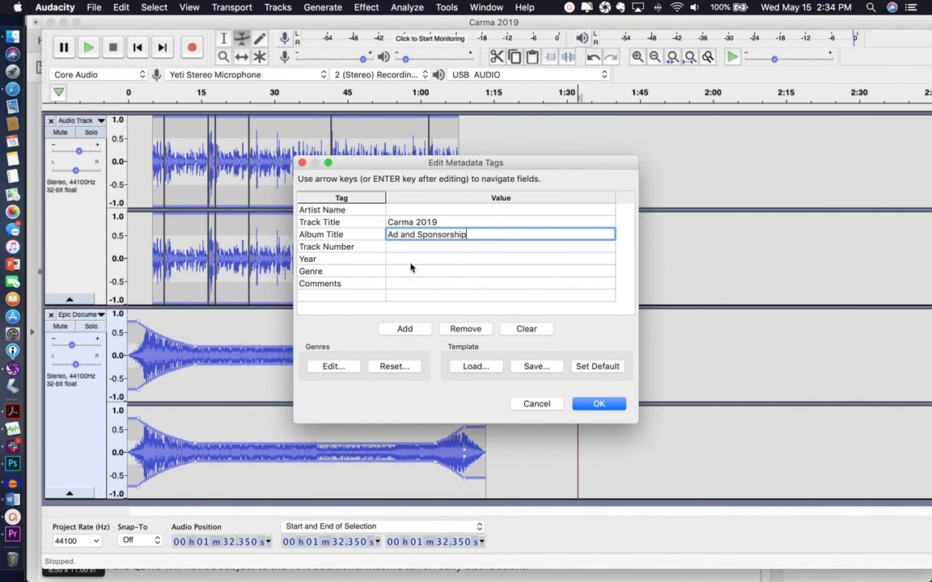
pyautogui.click(410, 262)
pyautogui.write('201')
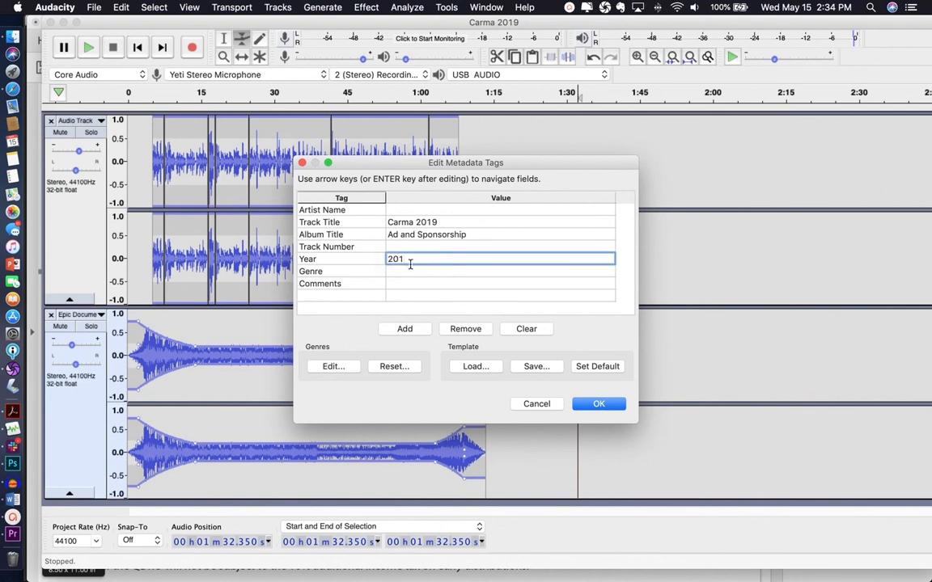
pyautogui.write('9')
pyautogui.click(597, 405)
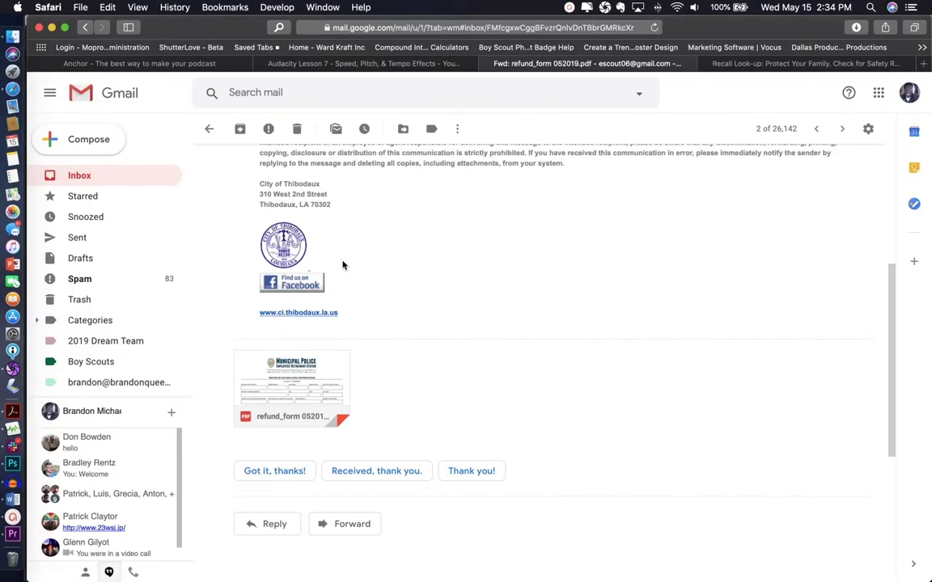
# Switch to the Anchor page in Safari and upload Carma 2019.mp3 from the Carma Project folder as the Carma Project ad.
pyautogui.click(738, 63)
pyautogui.click(589, 64)
pyautogui.click(299, 64)
pyautogui.click(194, 64)
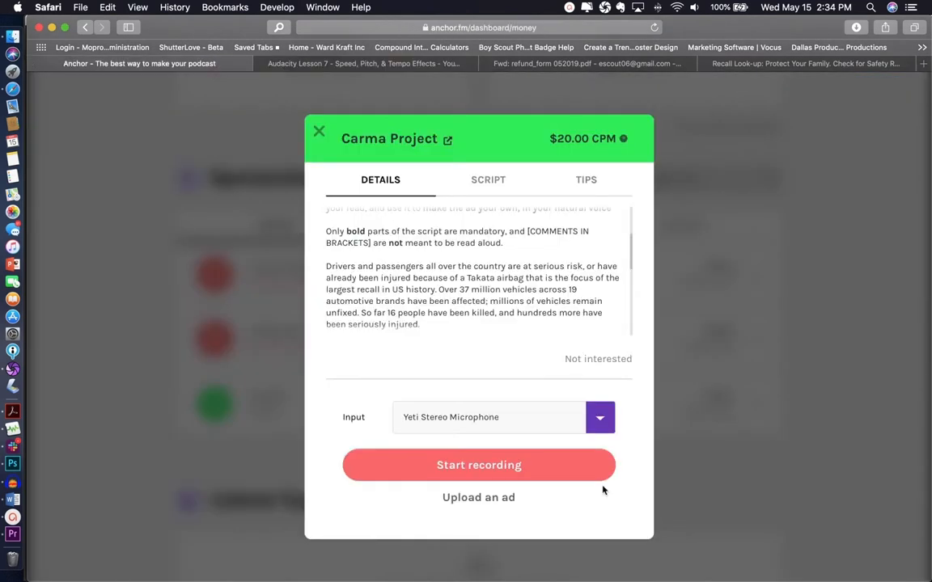
pyautogui.click(501, 499)
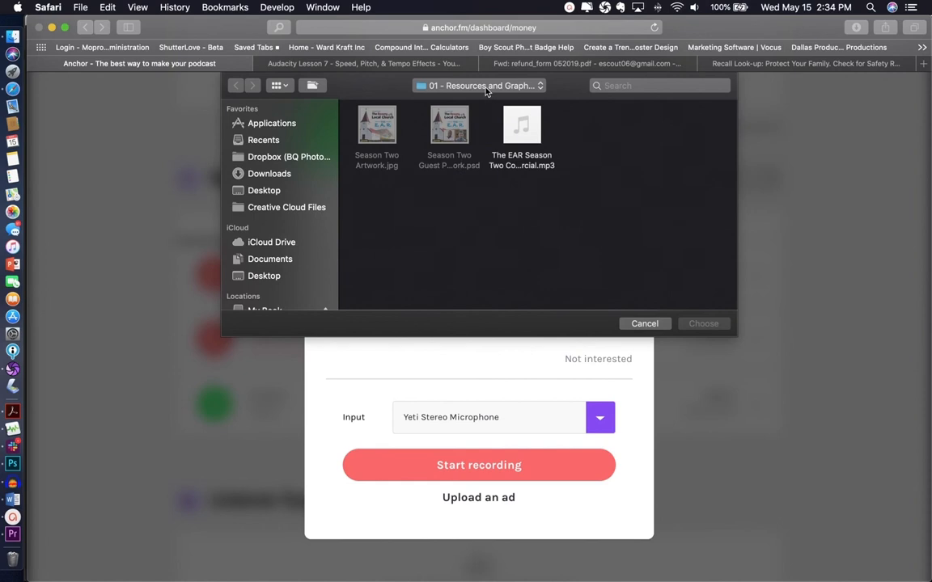
pyautogui.click(486, 86)
pyautogui.click(446, 205)
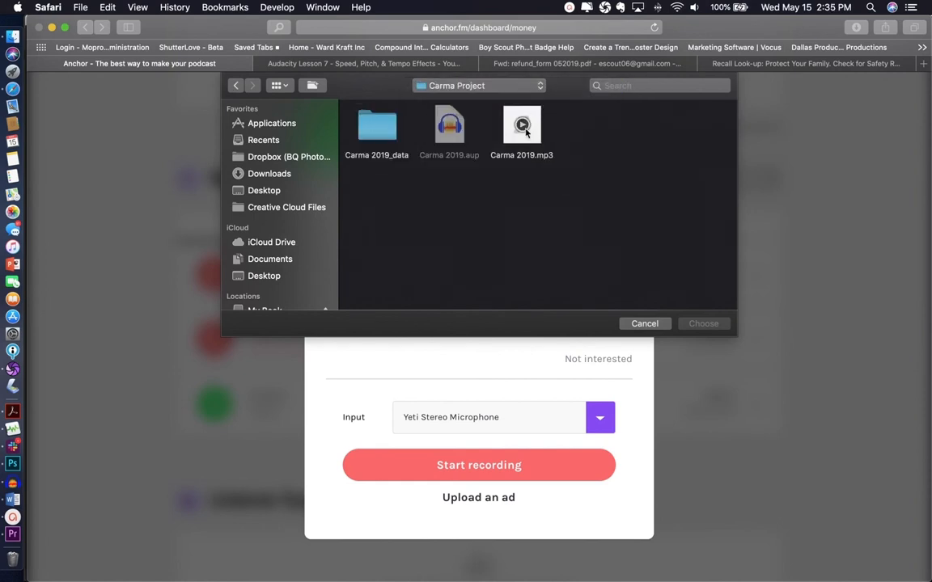
pyautogui.click(528, 126)
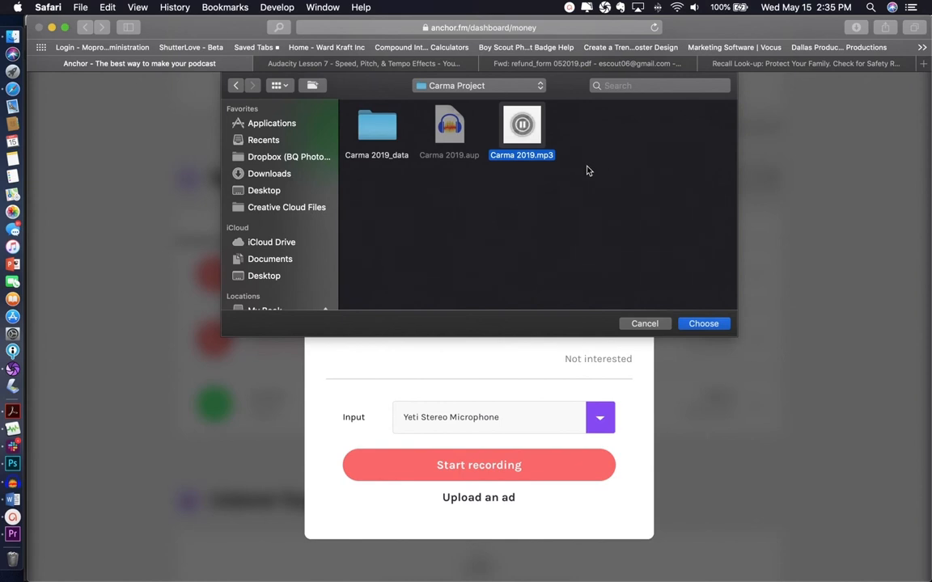
pyautogui.click(703, 323)
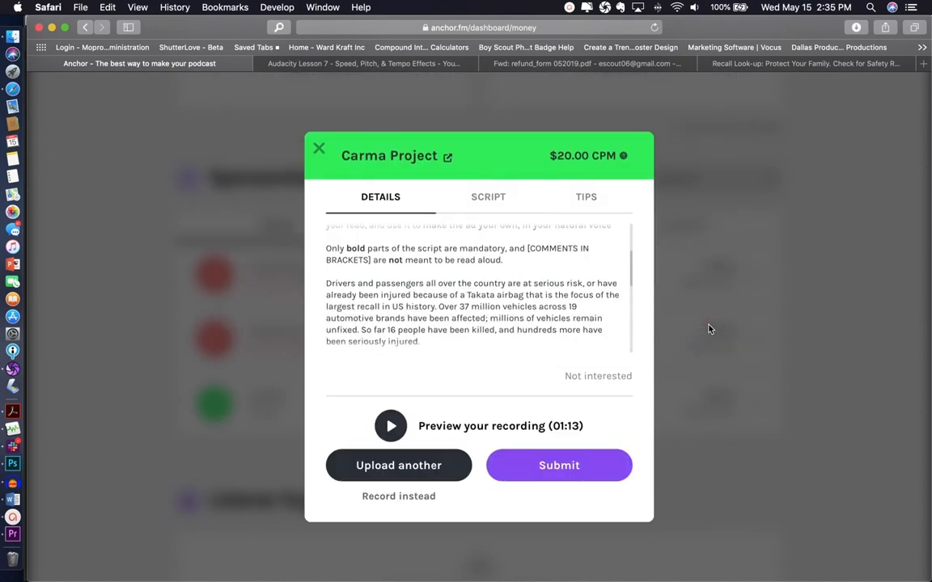
# Submit the Carma Project ad, decline activating sponsorships in all episodes, and acknowledge the midroll requirement.
pyautogui.click(548, 473)
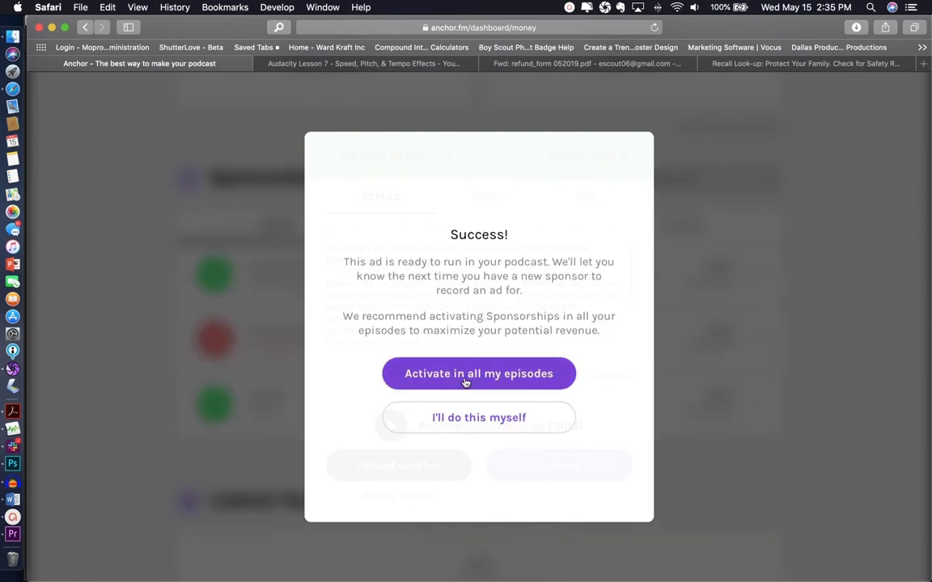
pyautogui.click(449, 423)
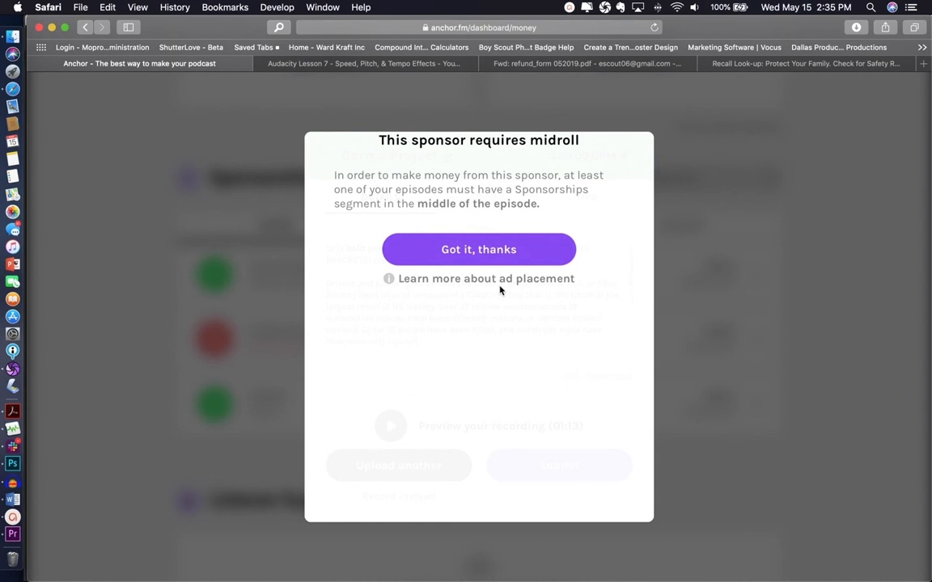
pyautogui.click(481, 250)
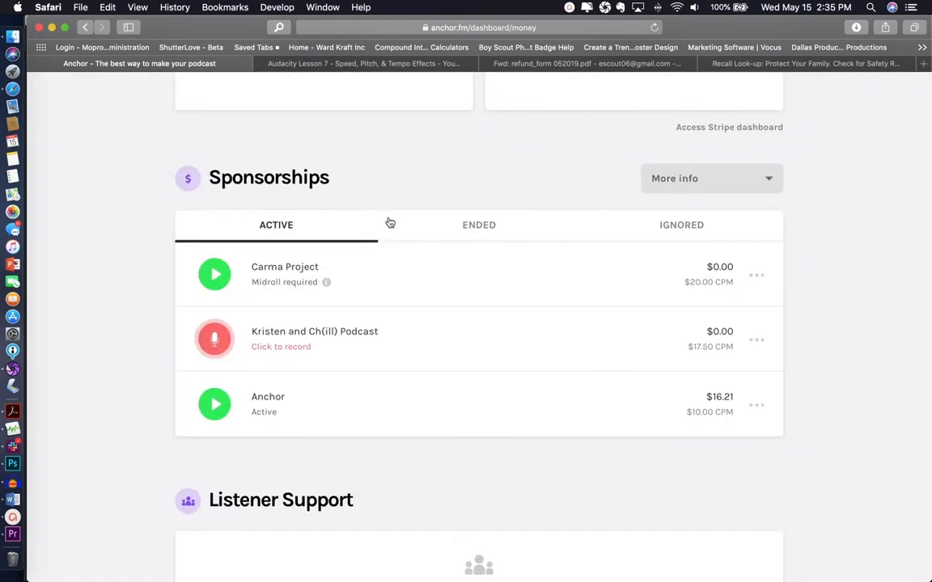
# Open the draft episode "The Church is a Place You Go" (S2 - Ep1) and examine its episode segments.
pyautogui.scroll(6, 377, 269)
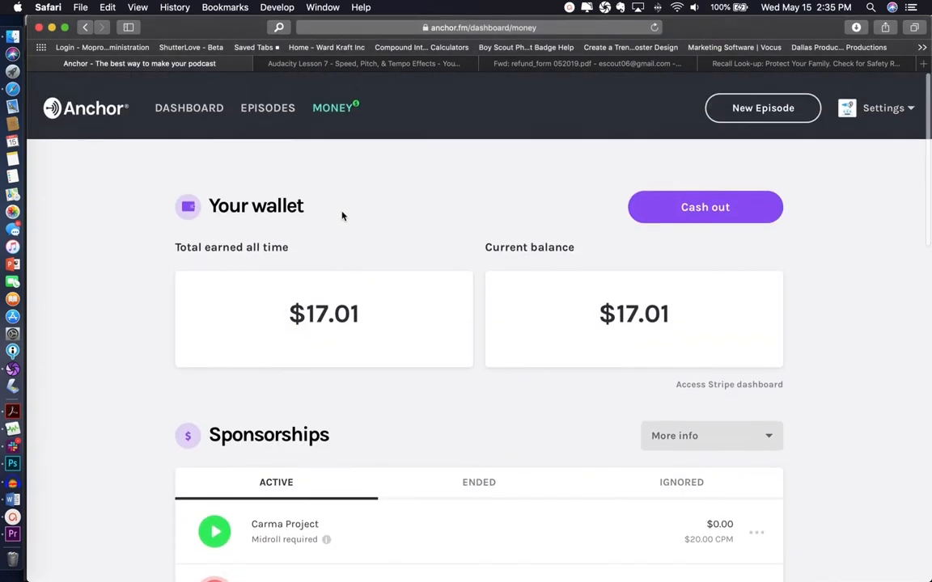
pyautogui.click(268, 105)
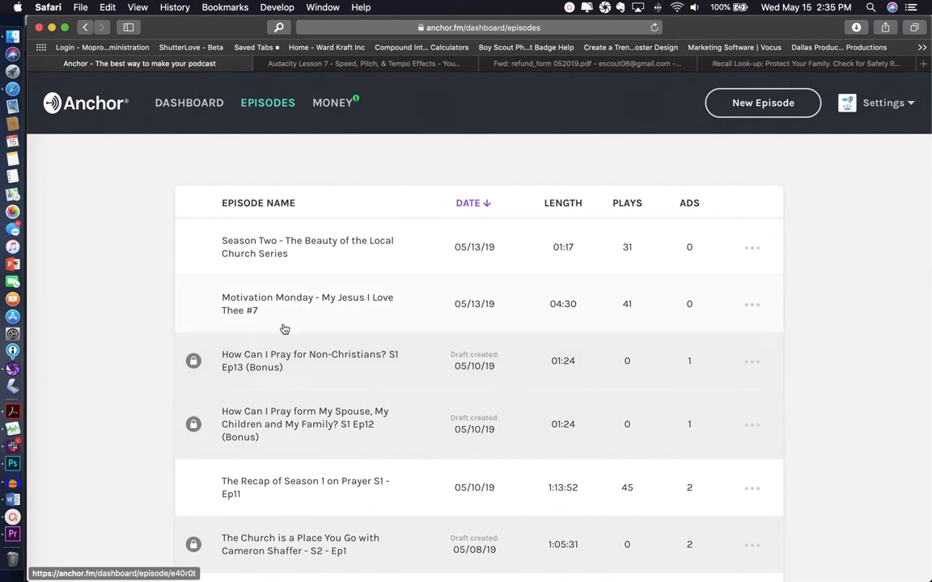
pyautogui.scroll(-3, 289, 343)
pyautogui.click(392, 440)
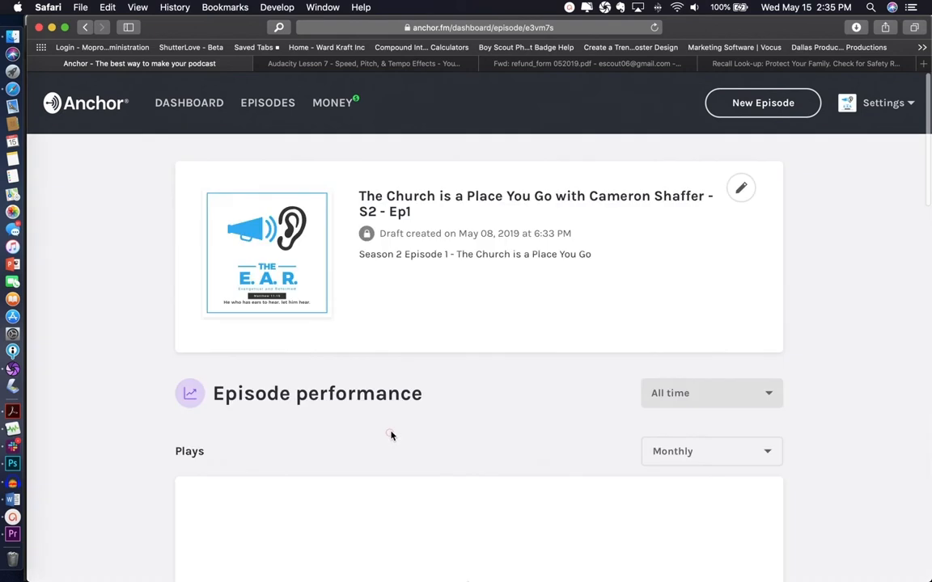
pyautogui.scroll(-3, 389, 437)
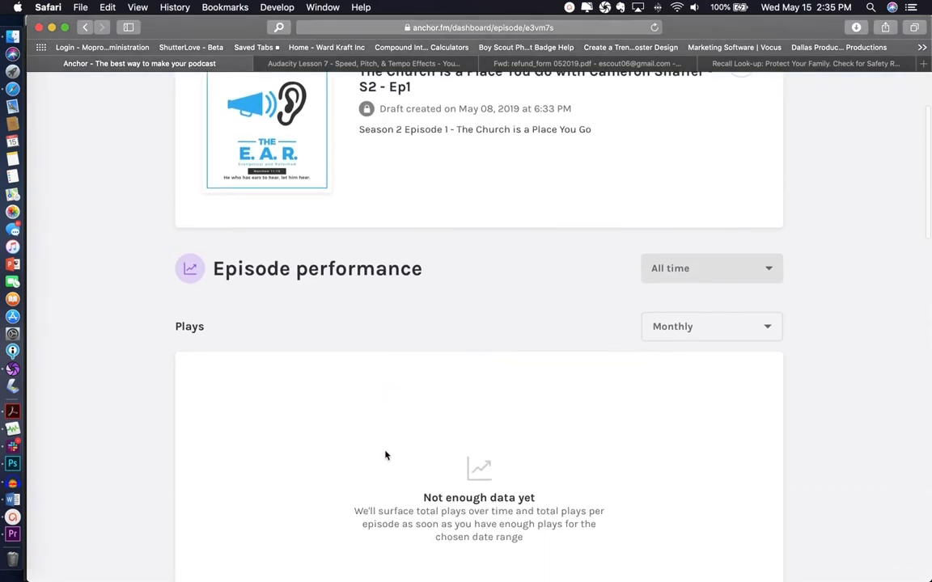
pyautogui.scroll(-10, 392, 388)
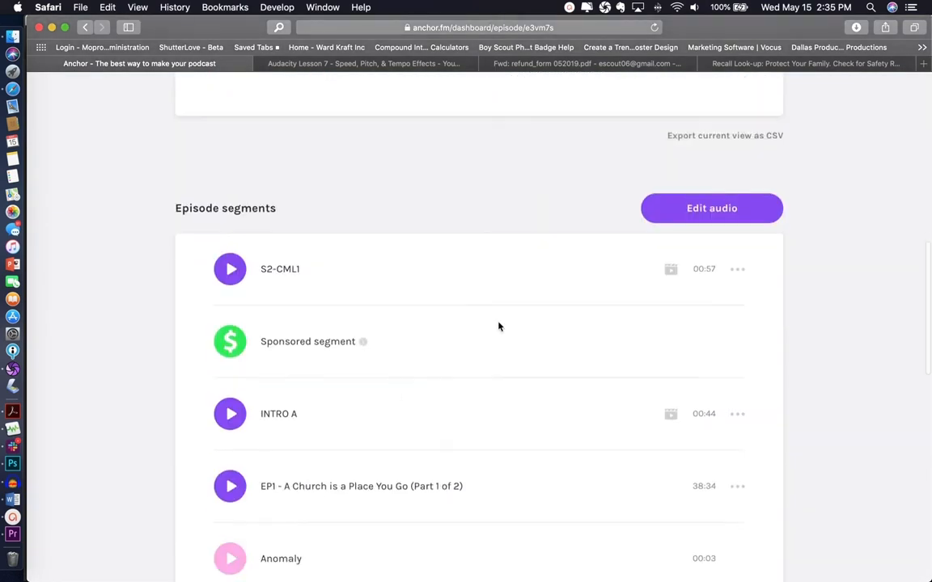
# Open the S2 - Ep1 draft's audio in the episode builder, examine its sponsored segment, play Commercial Break A, and save the episode.
pyautogui.click(733, 201)
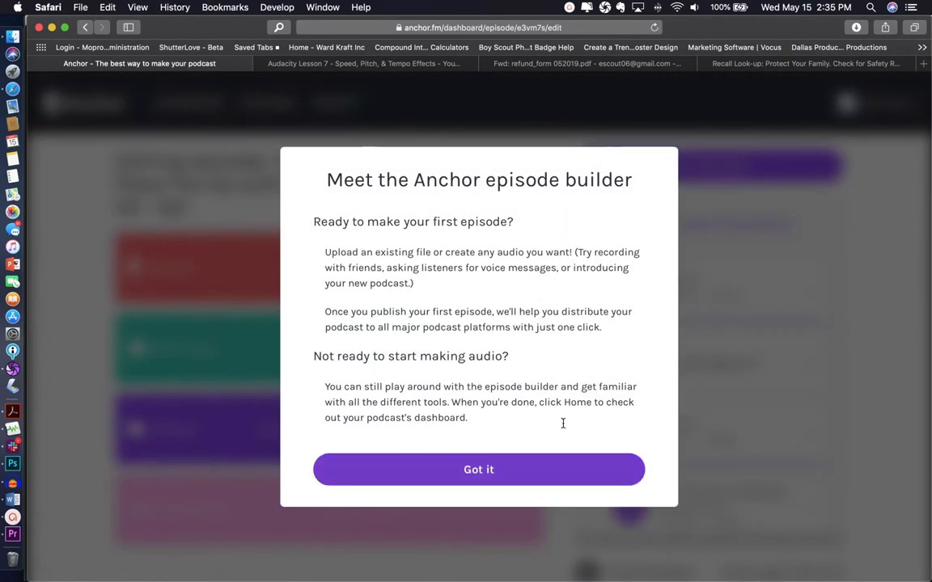
pyautogui.click(513, 476)
pyautogui.scroll(-5, 665, 438)
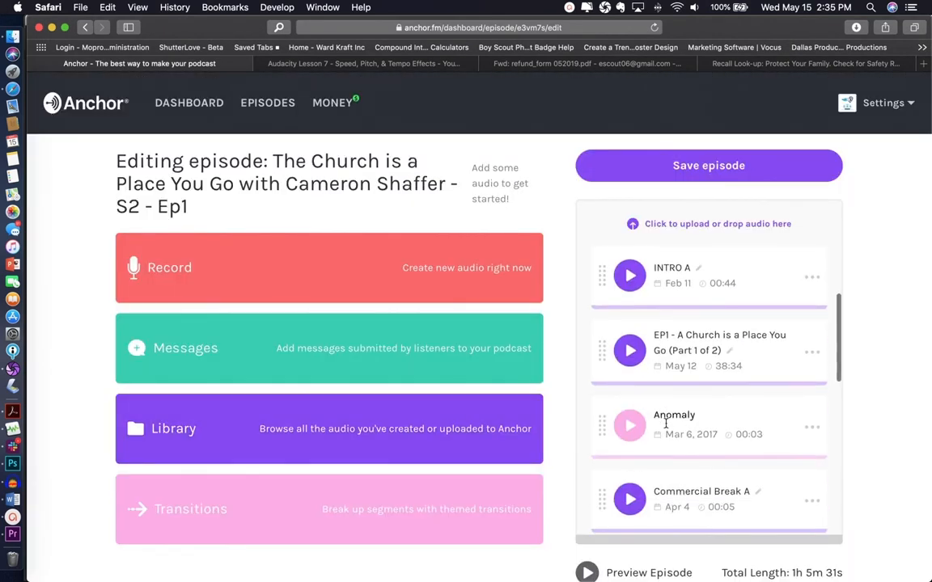
pyautogui.scroll(-3, 665, 437)
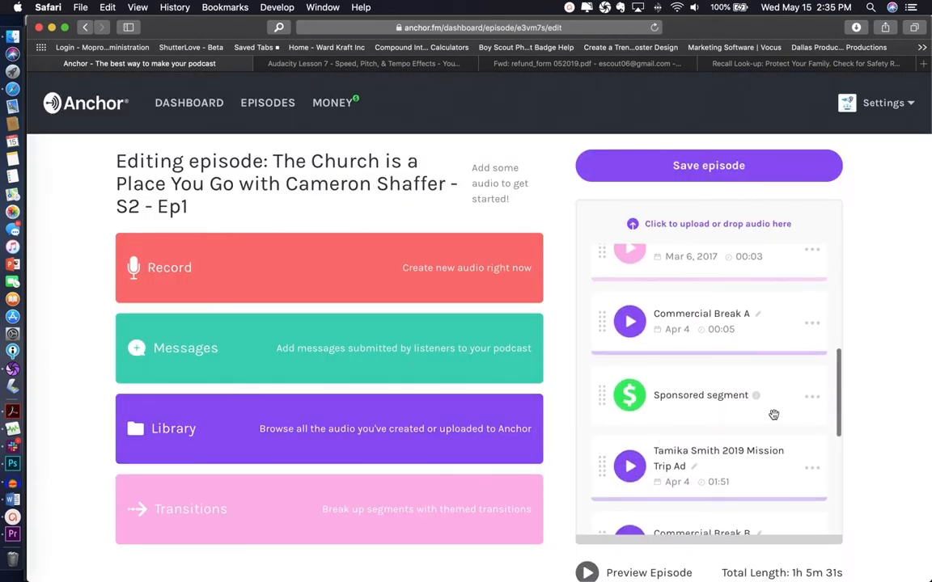
pyautogui.click(813, 400)
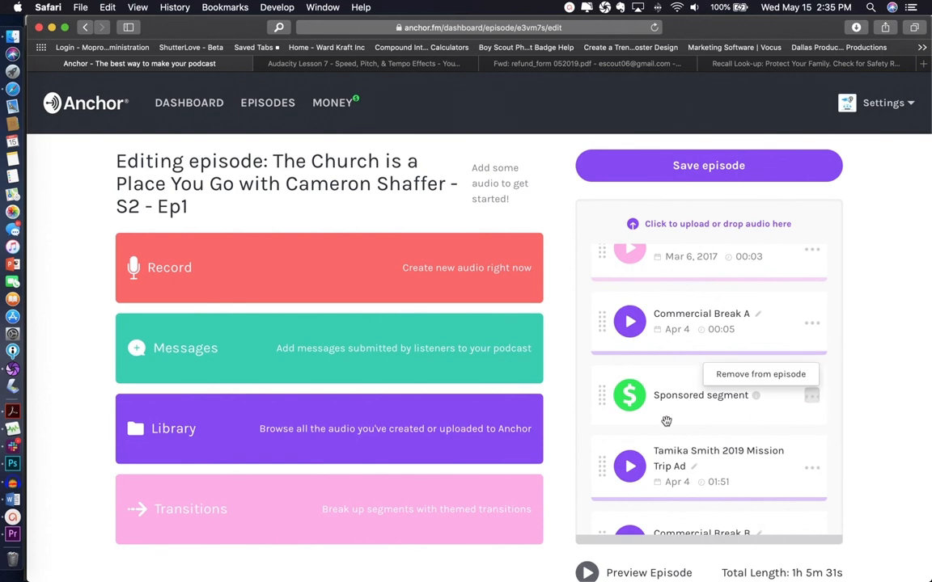
pyautogui.click(775, 418)
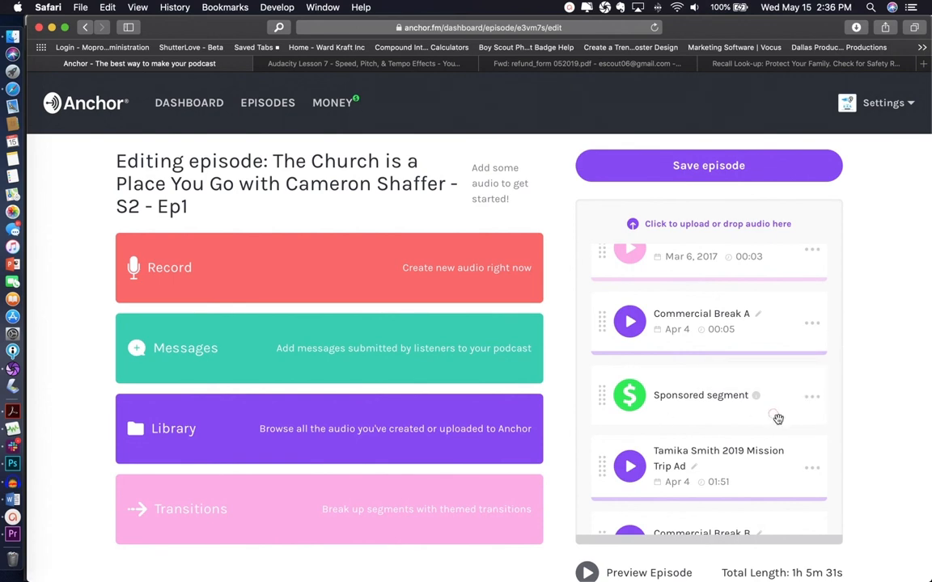
pyautogui.click(630, 321)
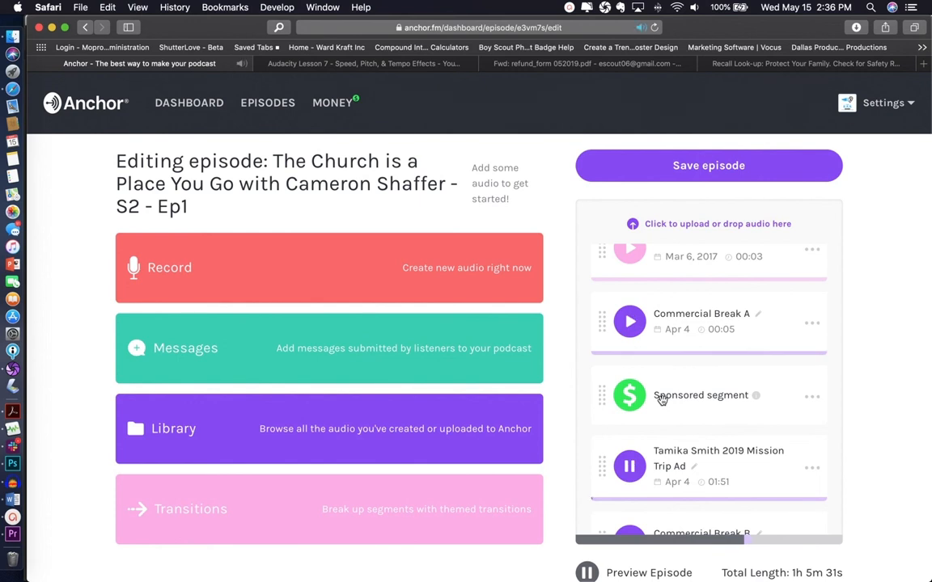
pyautogui.click(646, 176)
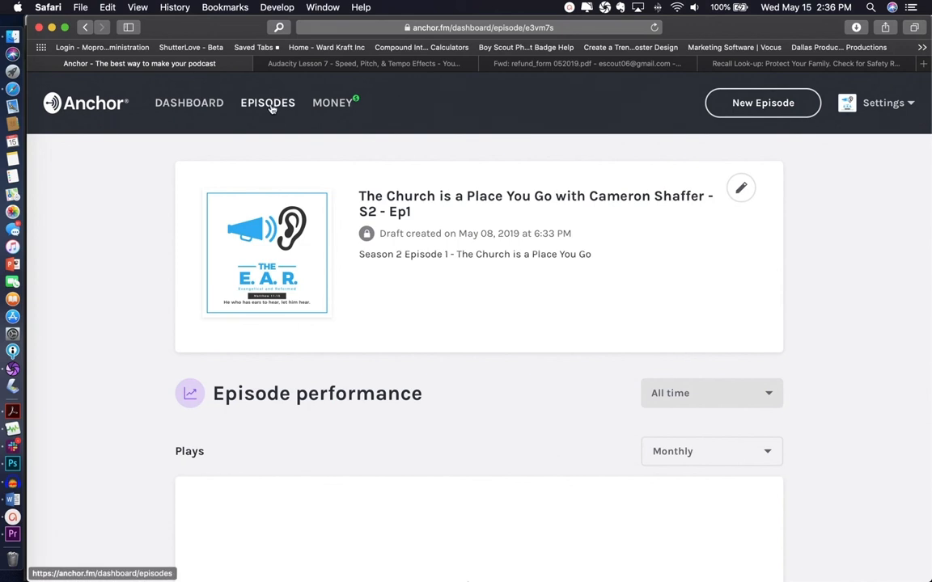
# Open the draft episode "How Can I Pray for Non-Christians? S1 Ep13 (Bonus)" for audio editing.
pyautogui.click(273, 109)
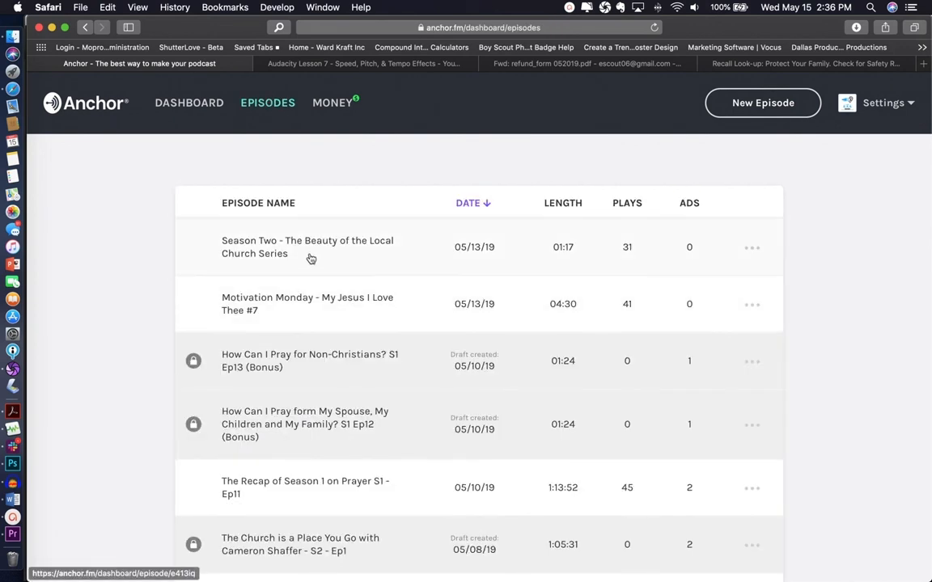
pyautogui.click(337, 368)
pyautogui.scroll(-10, 699, 393)
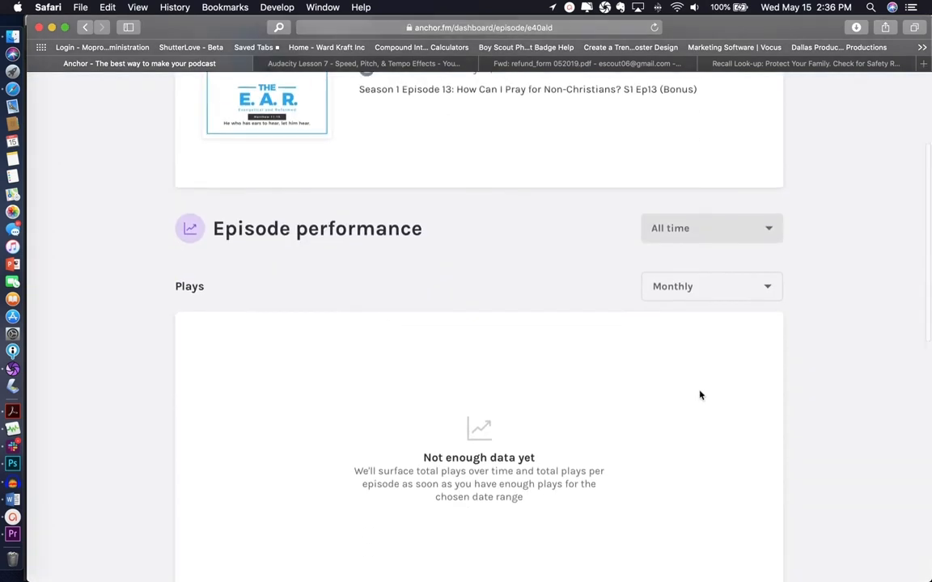
pyautogui.click(690, 272)
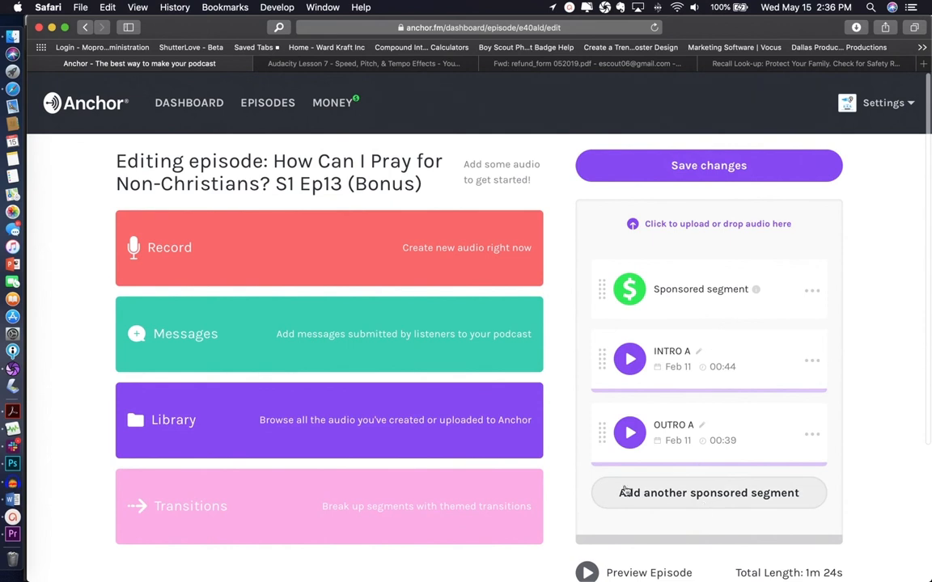
# Search the audio library for "Intro A".
pyautogui.click(200, 430)
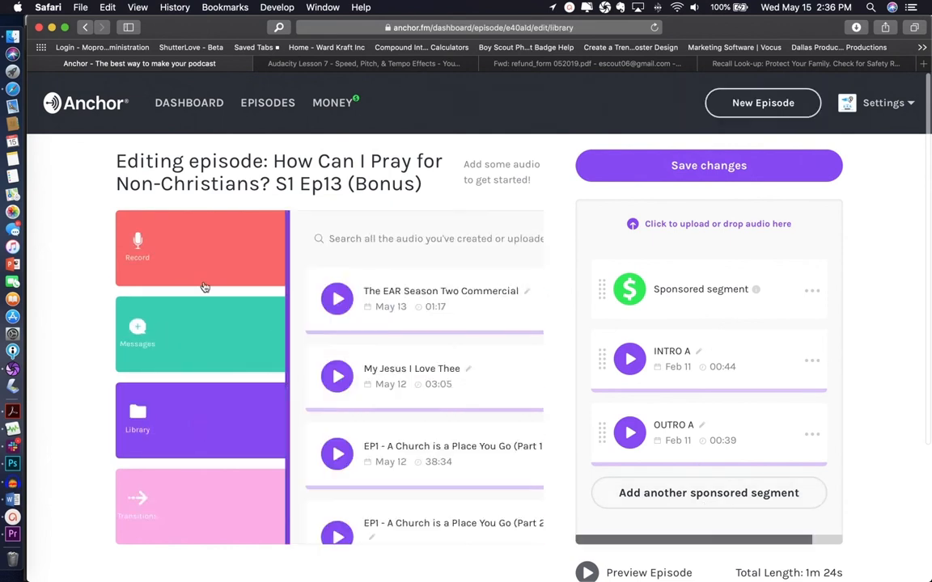
pyautogui.click(229, 237)
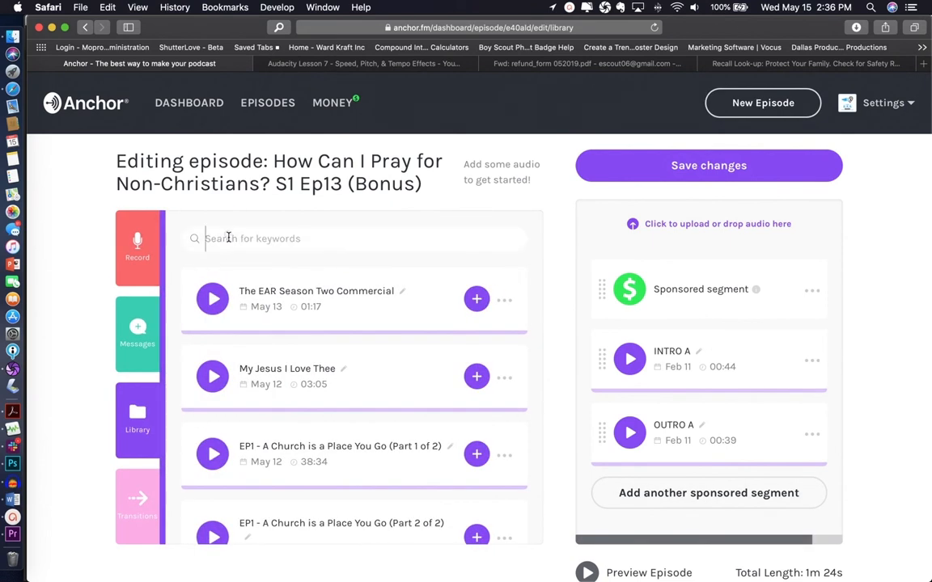
pyautogui.write('Intro A')
# Search the audio library for "Commerical Break" and preview the 20-second clip.
pyautogui.moveTo(264, 246); pyautogui.dragTo(51, 239)
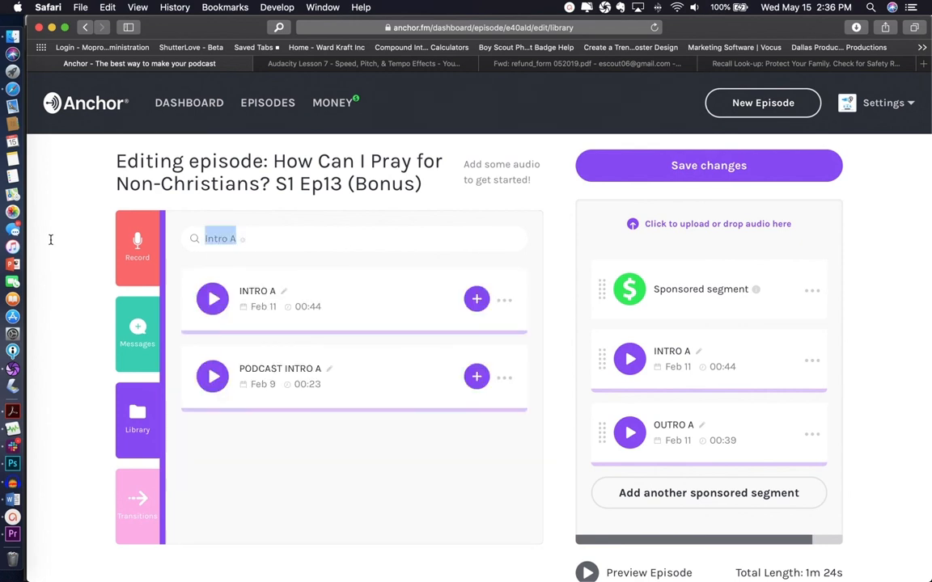
pyautogui.write('Commericla')
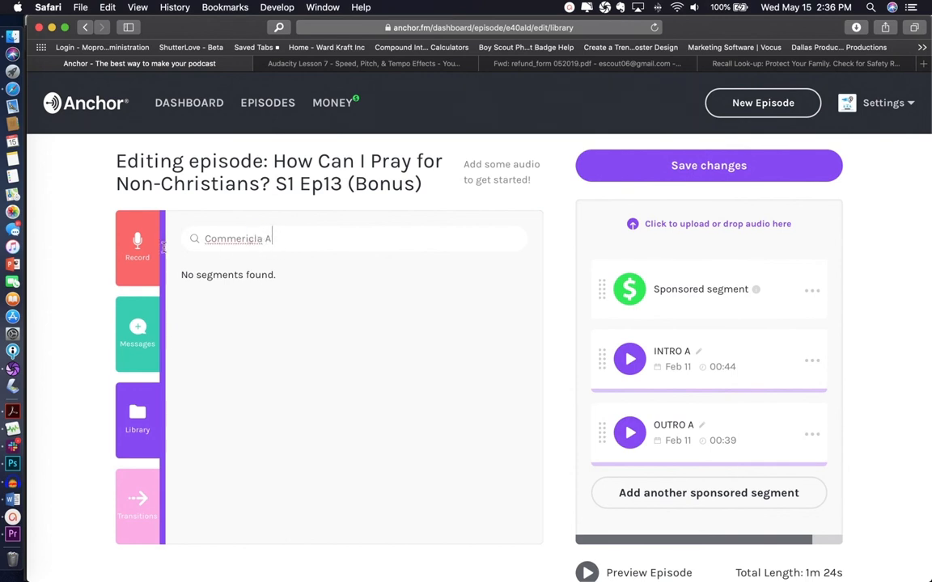
pyautogui.rightClick(228, 237)
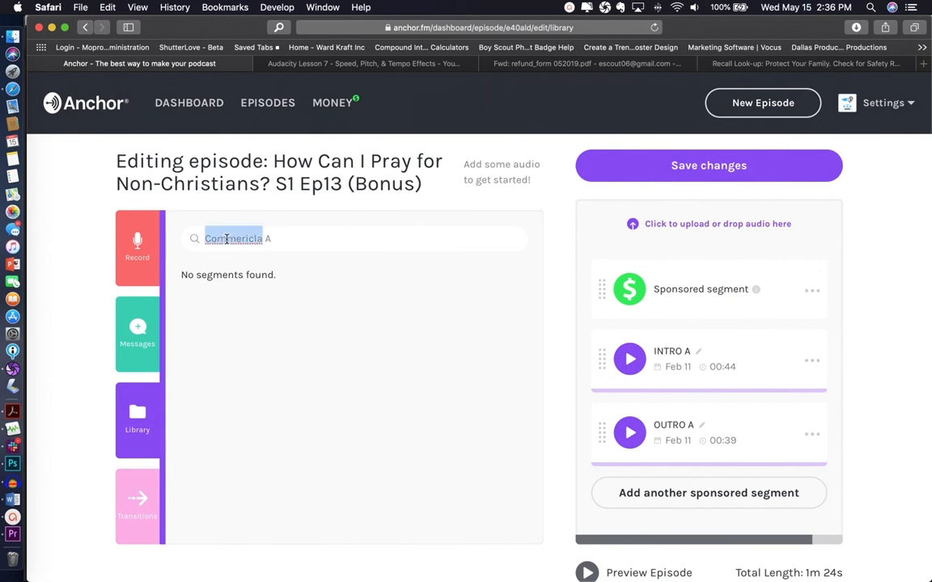
pyautogui.click(265, 243)
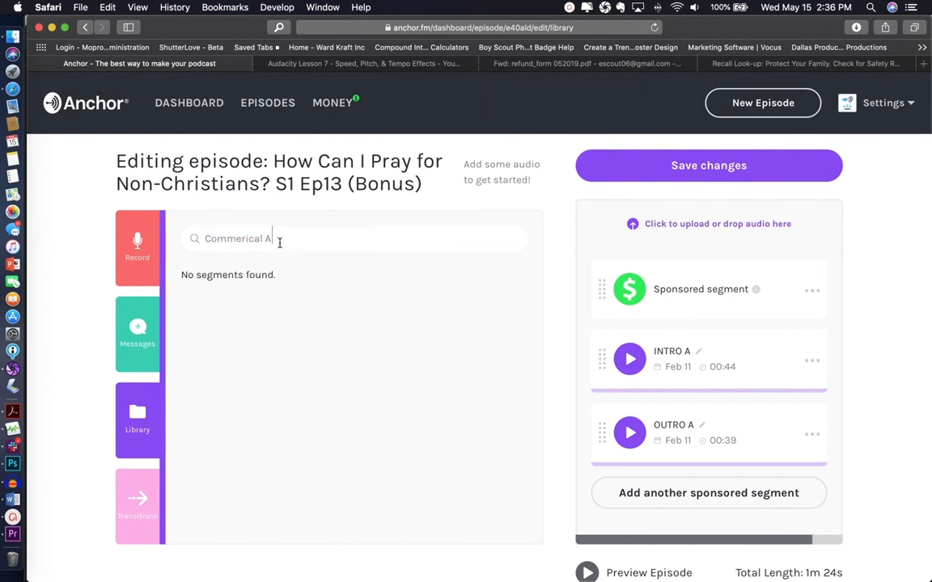
pyautogui.write('reak')
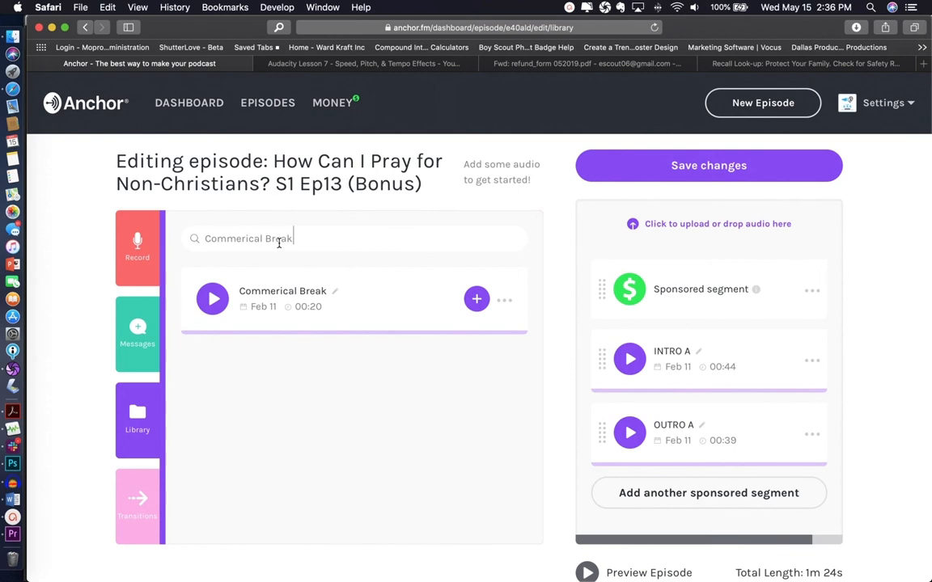
pyautogui.click(215, 308)
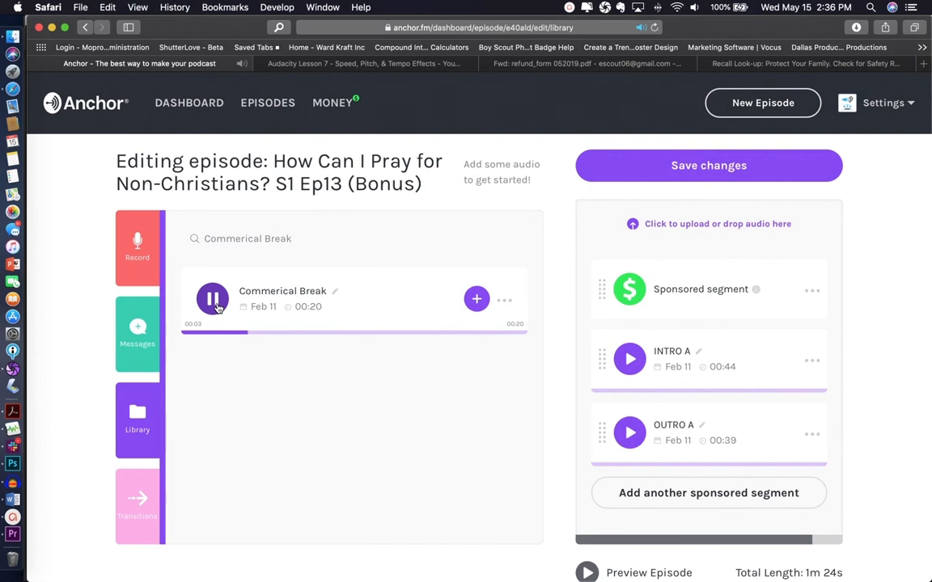
pyautogui.click(216, 301)
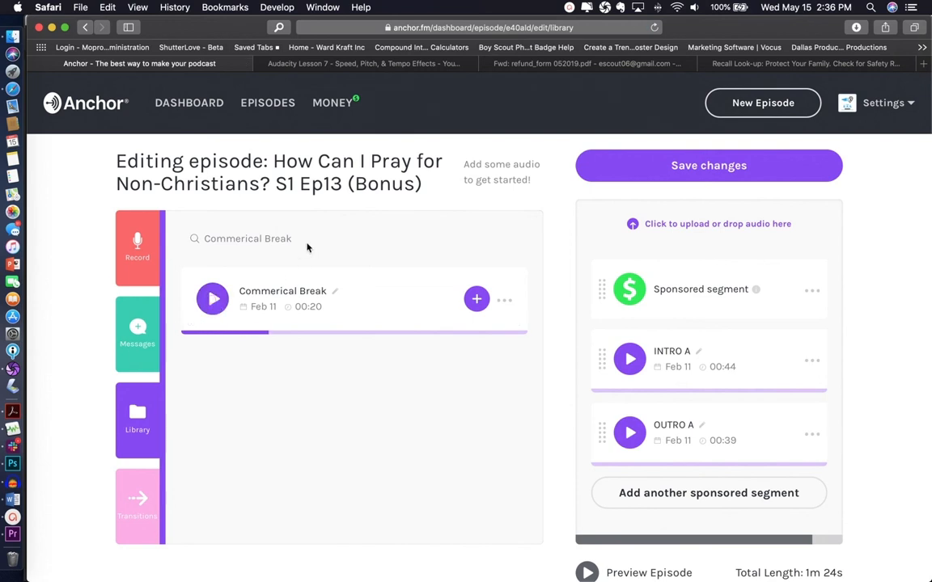
# Search the library for "Co" and add Commercial Break A and Commercial Break B to the episode.
pyautogui.moveTo(293, 239); pyautogui.dragTo(128, 238)
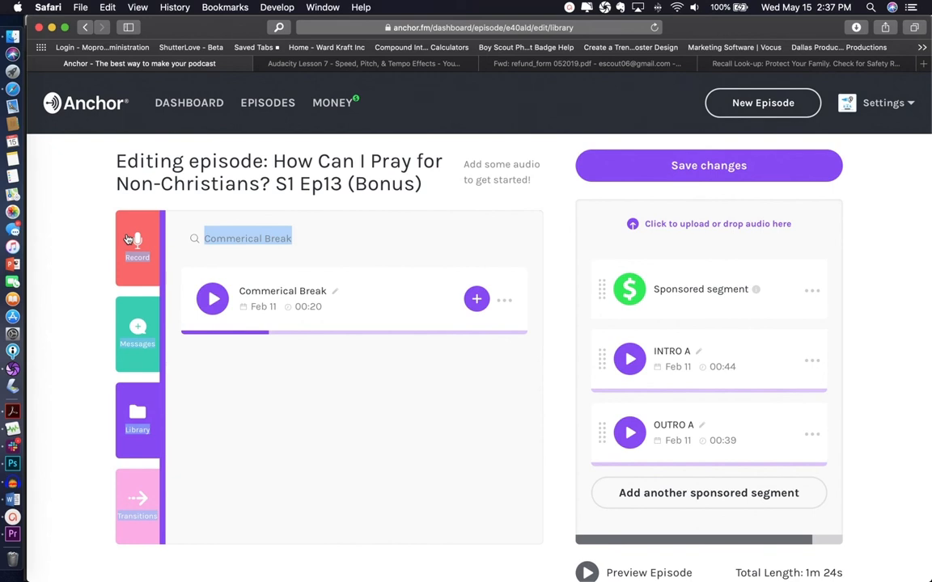
pyautogui.click(314, 245)
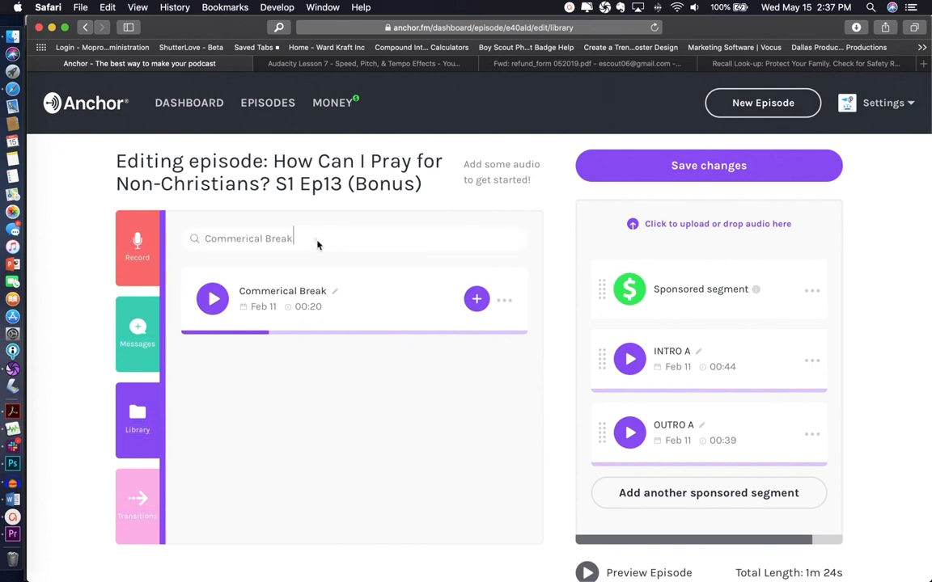
pyautogui.moveTo(318, 244); pyautogui.dragTo(219, 239)
pyautogui.press('BackSpace')
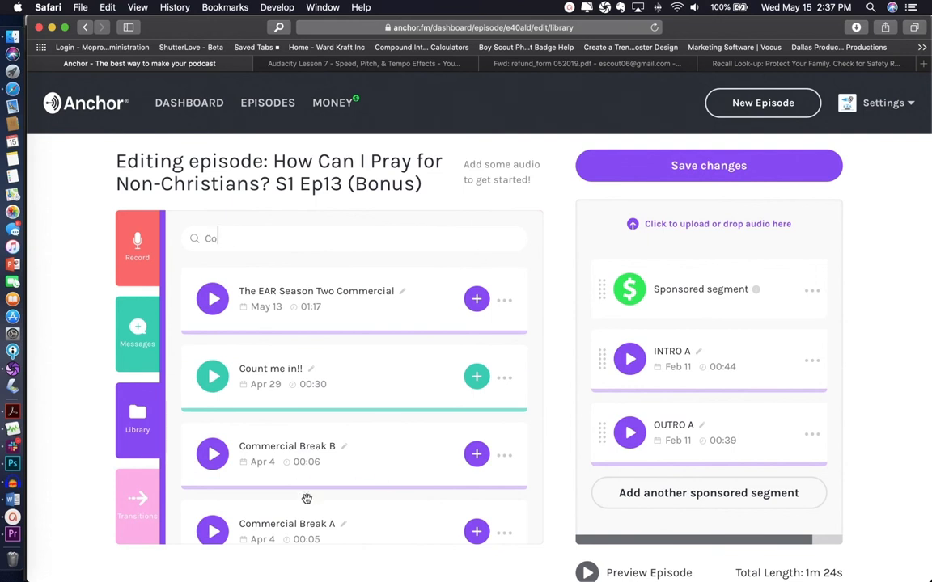
pyautogui.click(469, 534)
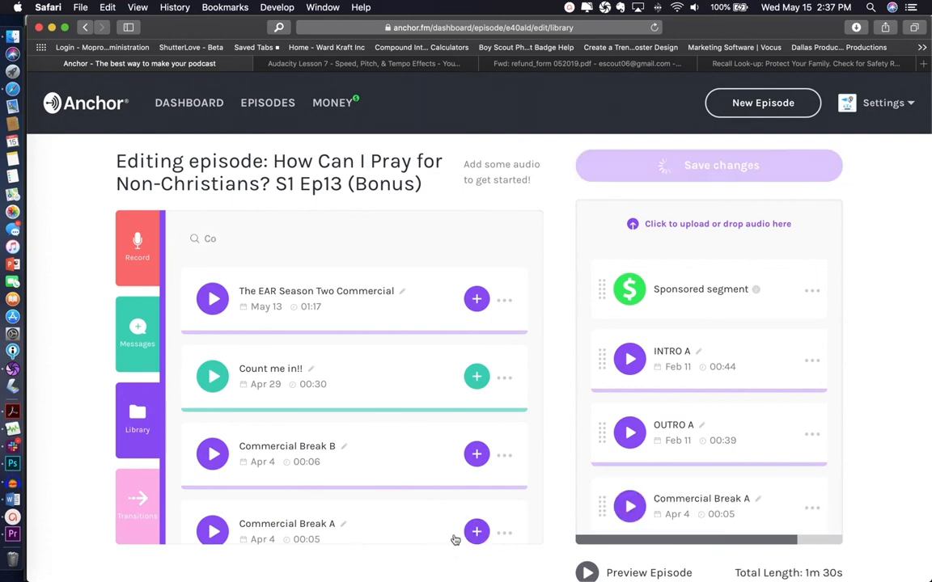
pyautogui.click(483, 463)
# Move Commercial Break A and Commercial Break B between INTRO A and OUTRO A, with A first.
pyautogui.moveTo(720, 534); pyautogui.dragTo(724, 455)
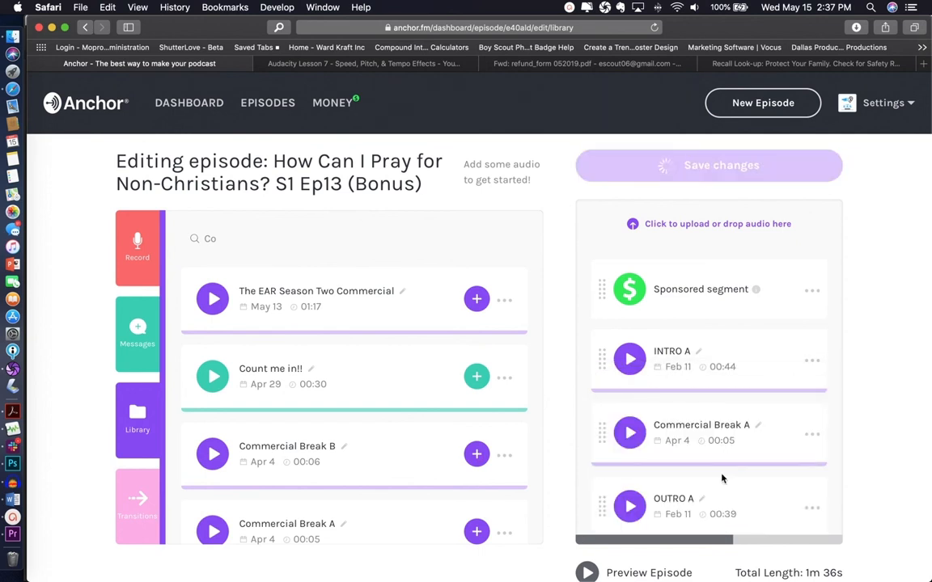
pyautogui.scroll(-2, 716, 486)
pyautogui.moveTo(718, 501); pyautogui.dragTo(703, 447)
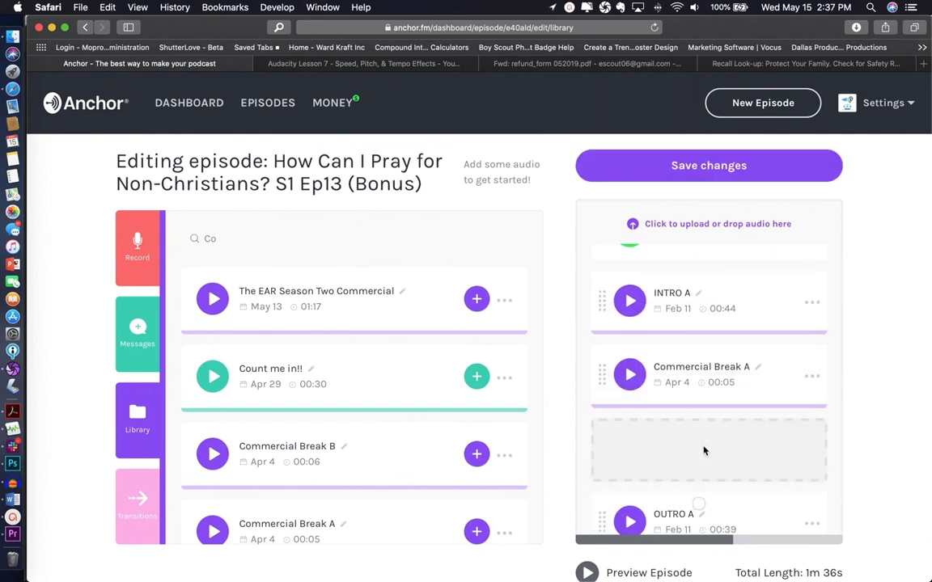
# Search the library for "Tam", add the 2019 Mission Trip Ad, and place it directly before OUTRO A.
pyautogui.scroll(-2, 707, 458)
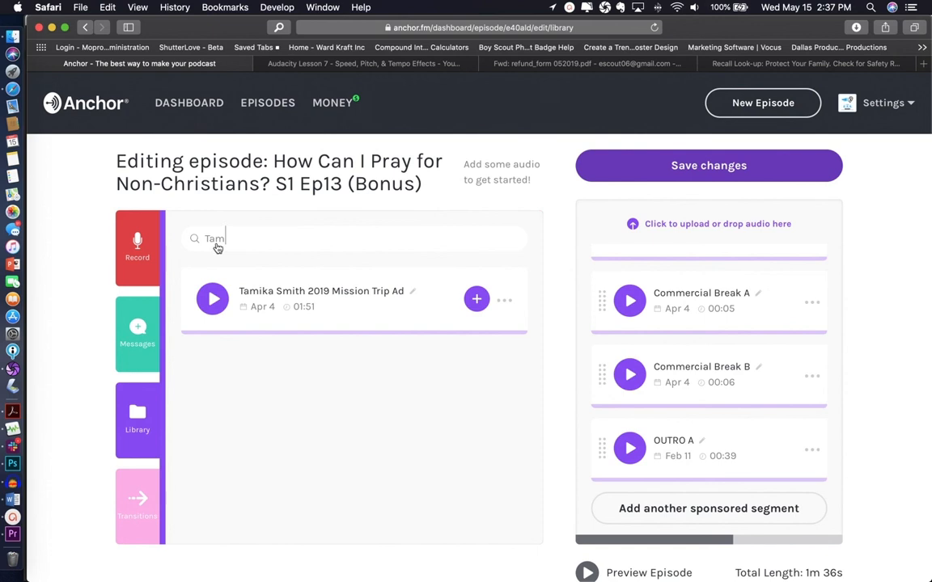
pyautogui.click(477, 299)
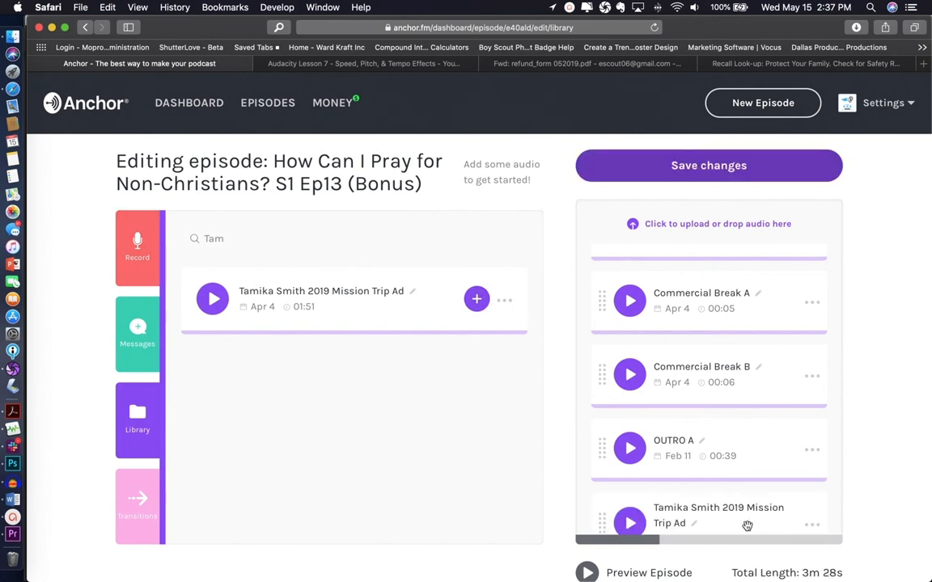
pyautogui.moveTo(744, 524); pyautogui.dragTo(745, 453)
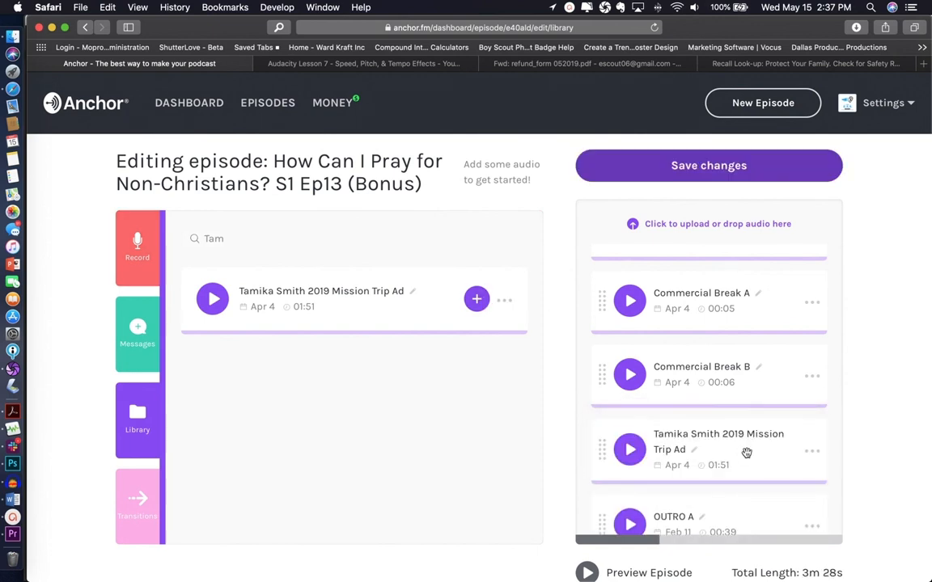
# Add another sponsored segment and place it between Commercial Break A and Commercial Break B.
pyautogui.scroll(-3, 728, 469)
pyautogui.scroll(3, 718, 477)
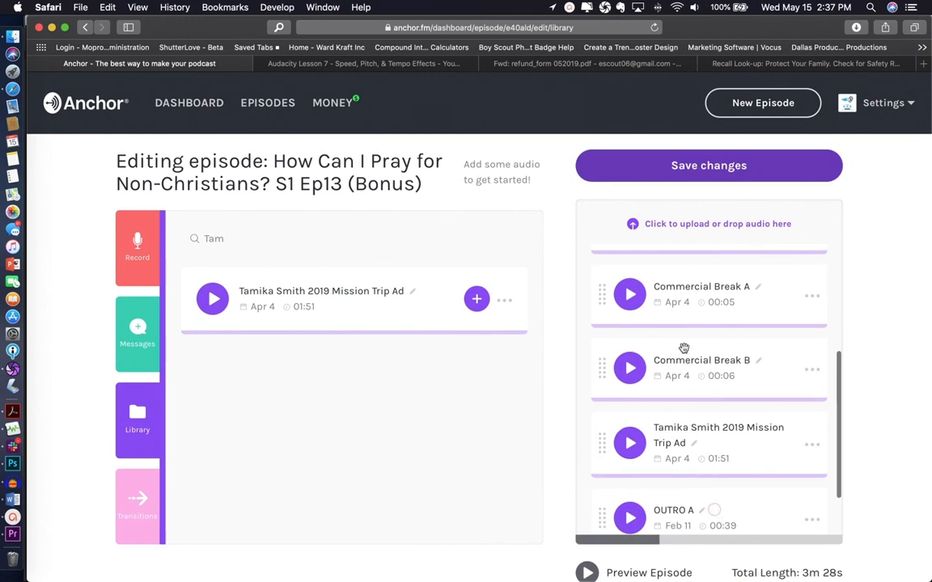
pyautogui.scroll(3, 671, 340)
pyautogui.scroll(-1, 683, 380)
pyautogui.moveTo(686, 392); pyautogui.dragTo(689, 433)
pyautogui.scroll(-2, 683, 442)
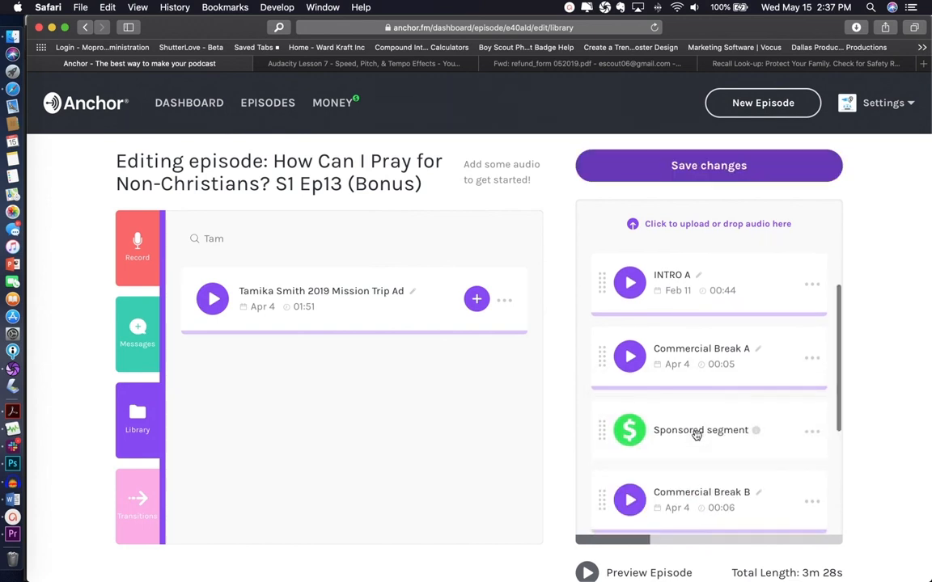
# Rearrange the segments so the 2019 Mission Trip Ad sits between the second sponsored segment and Commercial Break B.
pyautogui.scroll(-2, 694, 433)
pyautogui.moveTo(699, 498); pyautogui.dragTo(697, 427)
pyautogui.scroll(-2, 697, 429)
pyautogui.scroll(-3, 697, 428)
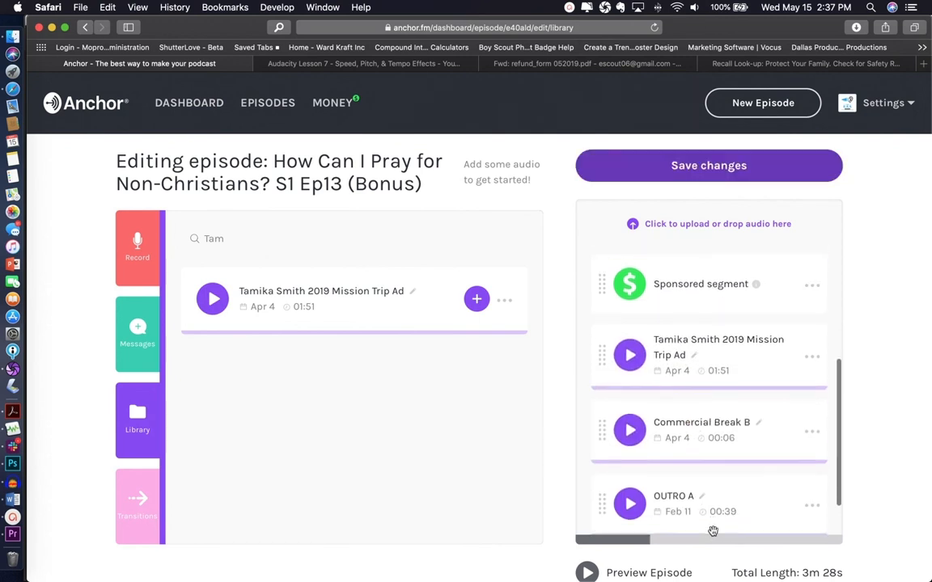
# Save the S1 Ep13 (Bonus) audio changes and review the segment order on the episode page.
pyautogui.scroll(8, 696, 389)
pyautogui.click(638, 168)
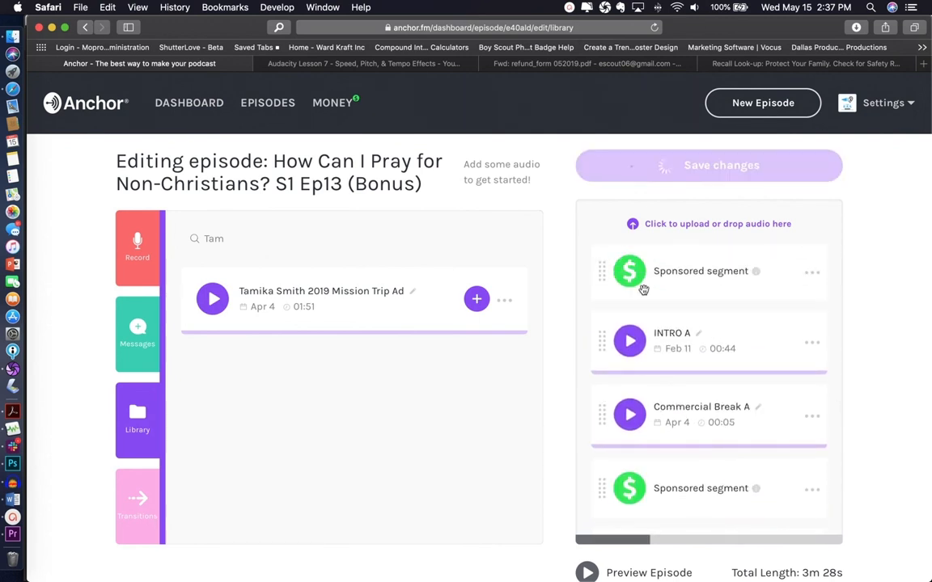
pyautogui.scroll(-5, 614, 332)
pyautogui.scroll(-7, 609, 345)
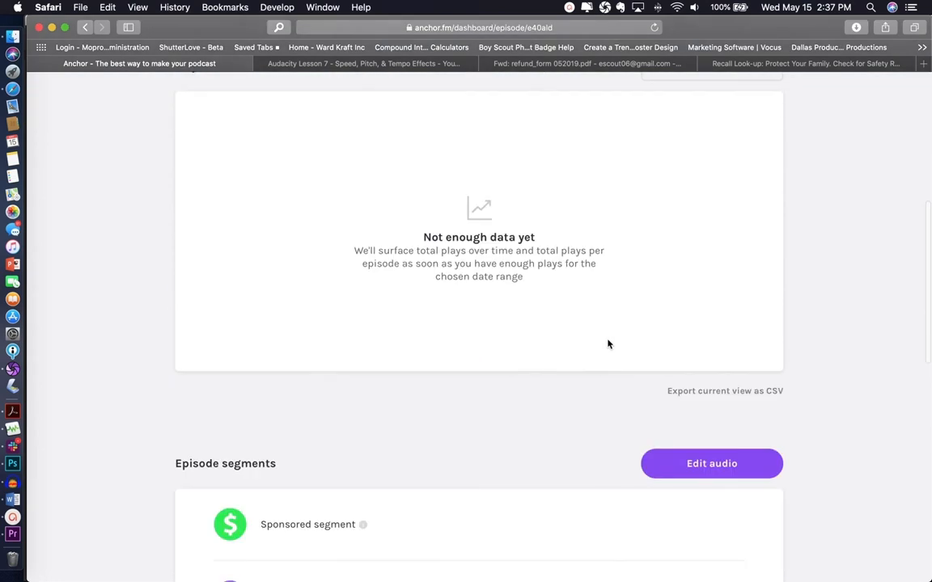
pyautogui.scroll(-2, 608, 343)
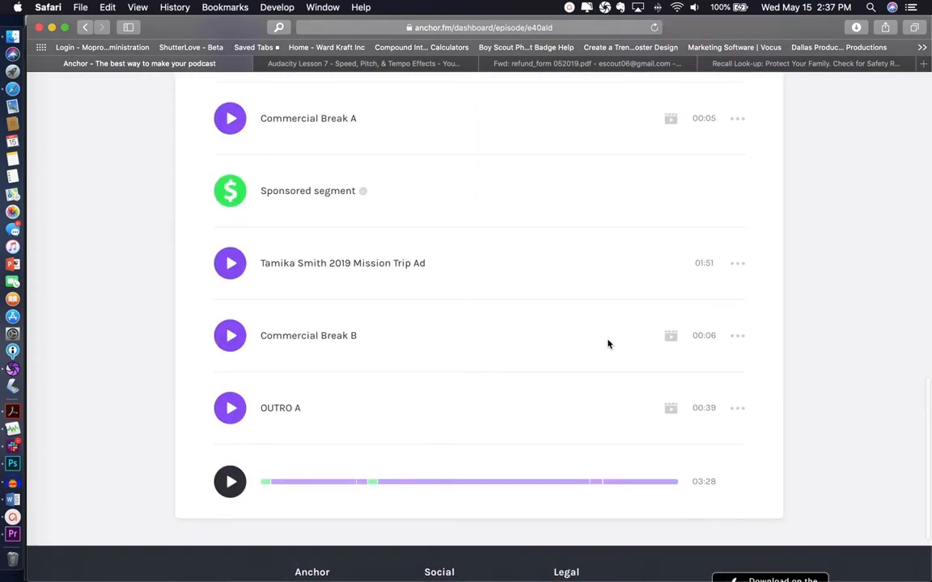
pyautogui.scroll(15, 593, 320)
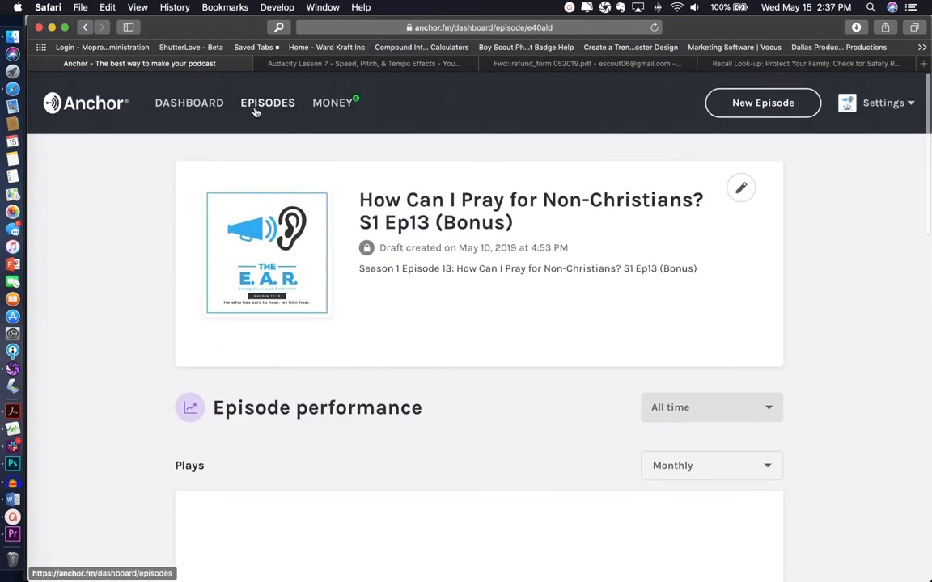
# Open the podcast dashboard and review the overall plays, audience size and wallet figures.
pyautogui.click(214, 107)
pyautogui.scroll(-3, 375, 252)
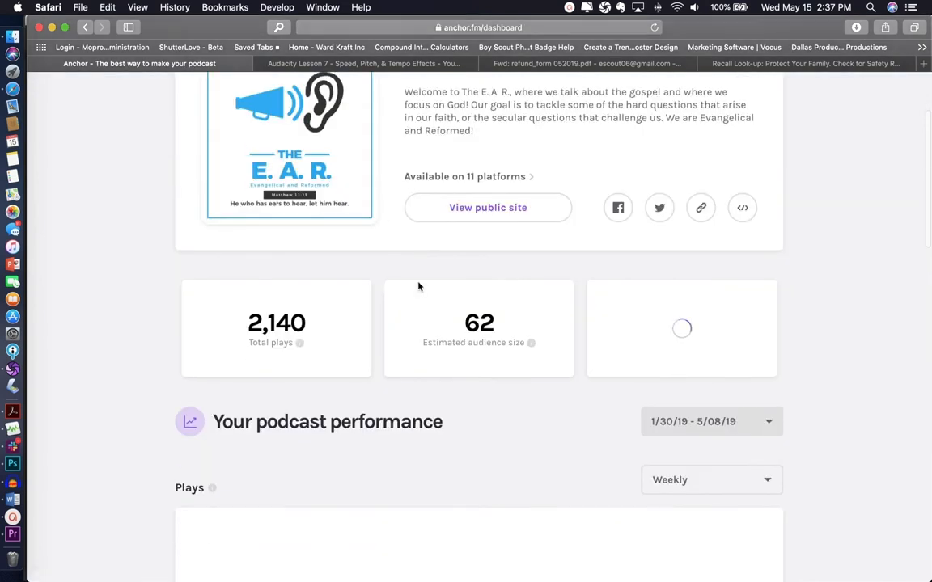
pyautogui.scroll(4, 273, 91)
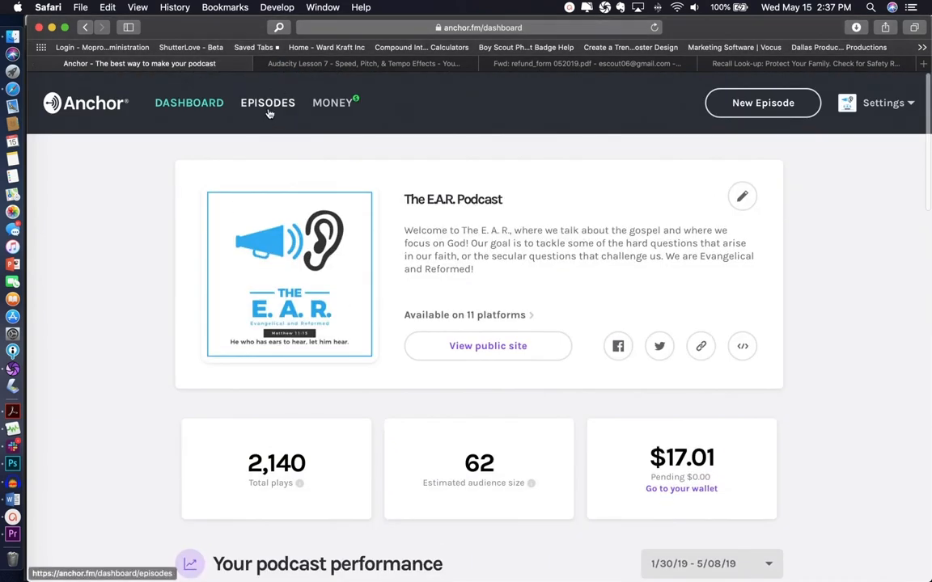
# Open the published episode "I Pray, But I Really Don't Like to Pray - S1 Ep10" and examine how its segments are ordered around the commercial breaks.
pyautogui.click(271, 104)
pyautogui.scroll(-3, 598, 340)
pyautogui.scroll(-5, 610, 354)
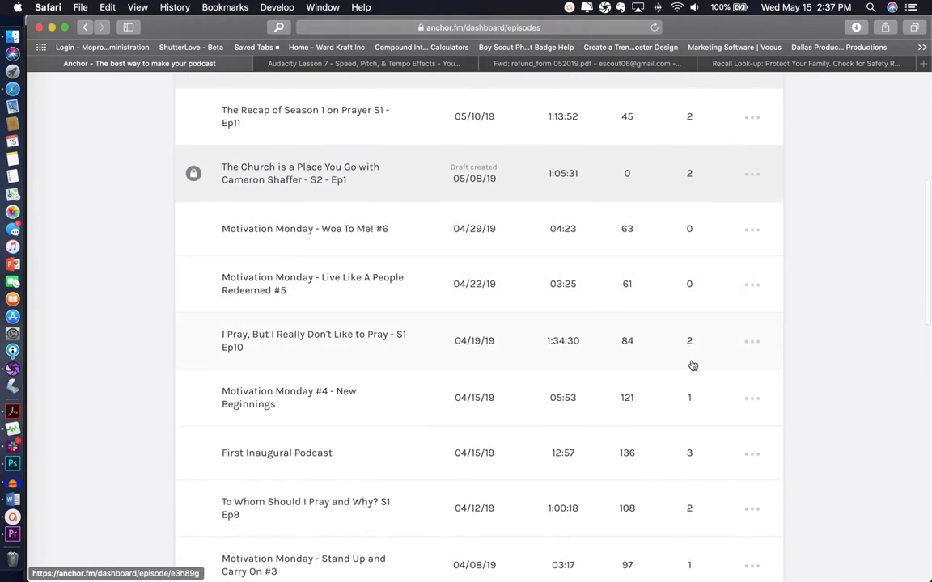
pyautogui.click(397, 356)
pyautogui.scroll(-10, 458, 394)
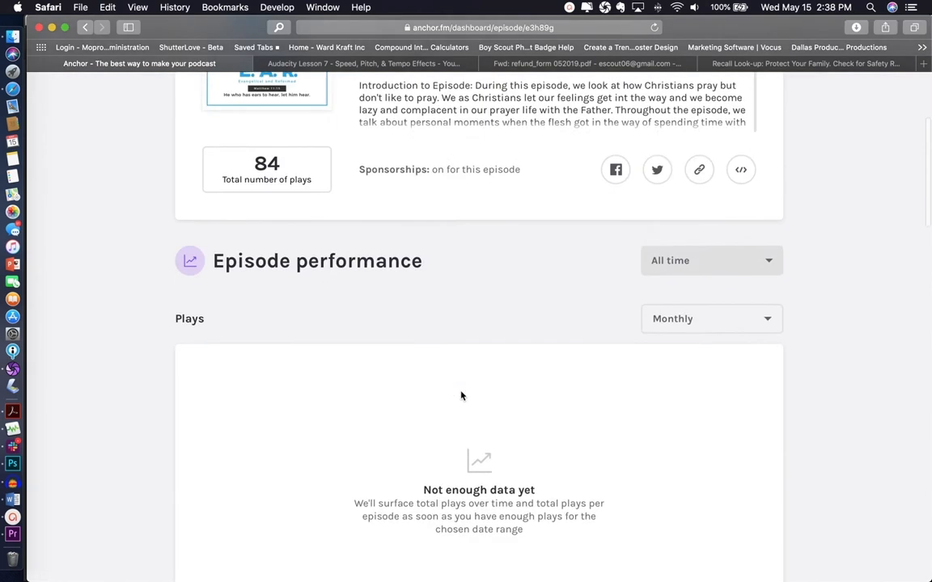
pyautogui.scroll(-7, 458, 396)
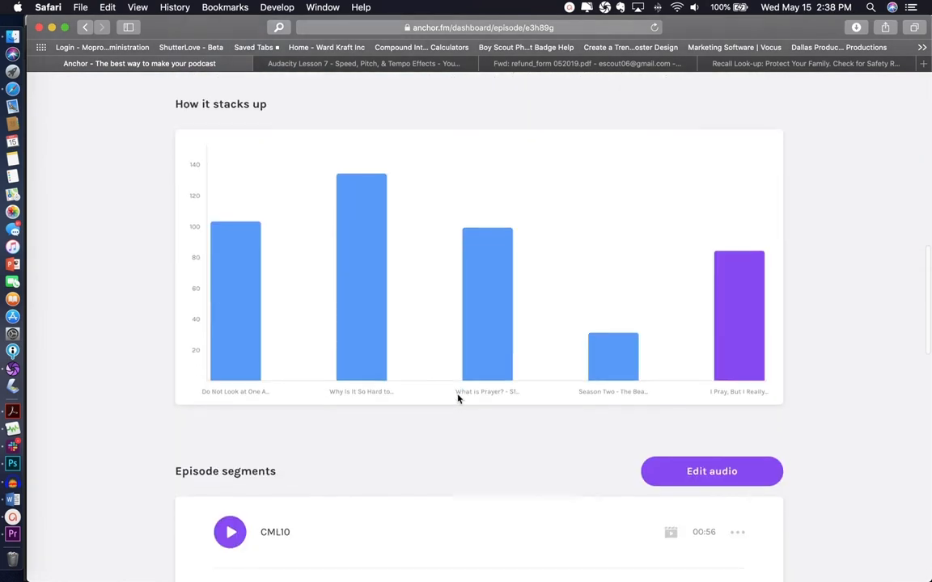
pyautogui.scroll(-2, 458, 398)
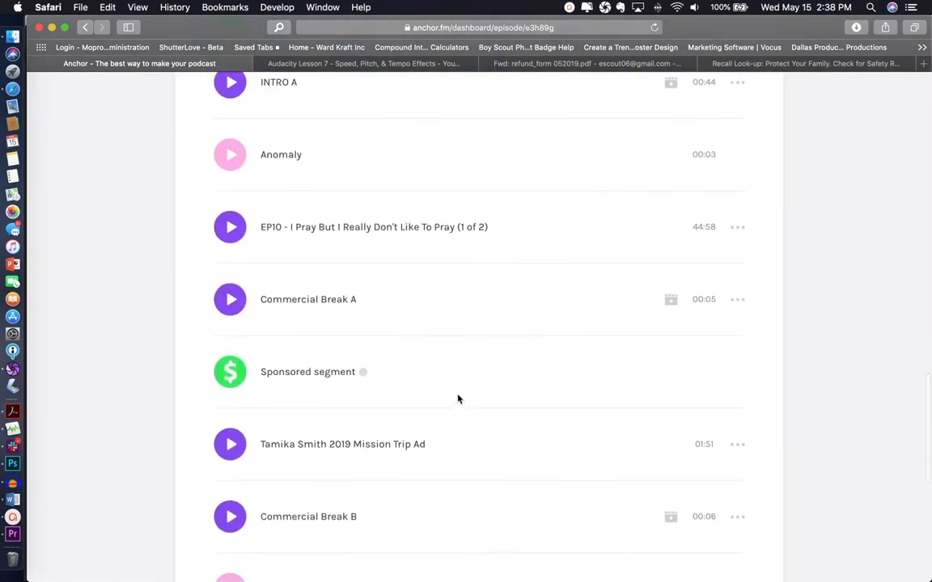
pyautogui.scroll(-3, 282, 321)
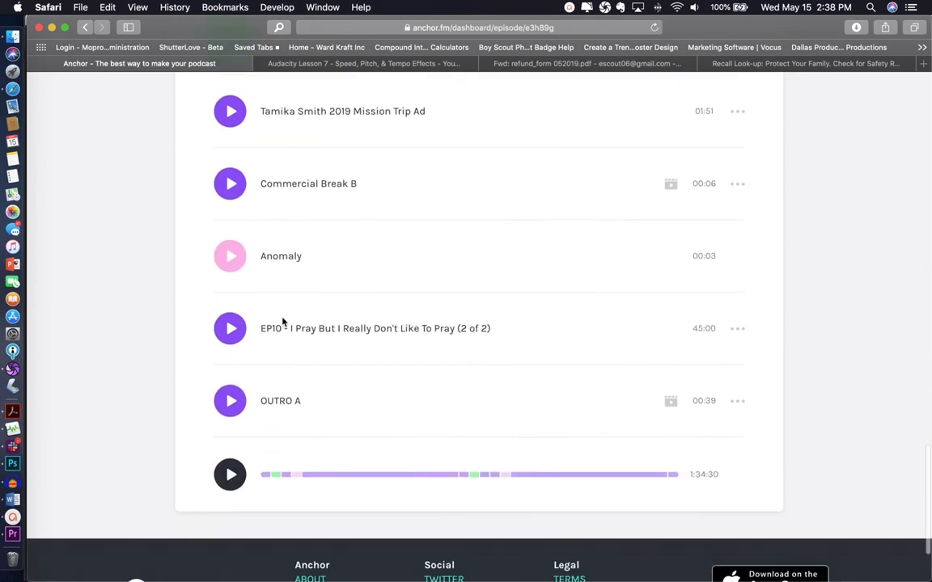
pyautogui.scroll(2, 282, 322)
pyautogui.scroll(20, 282, 322)
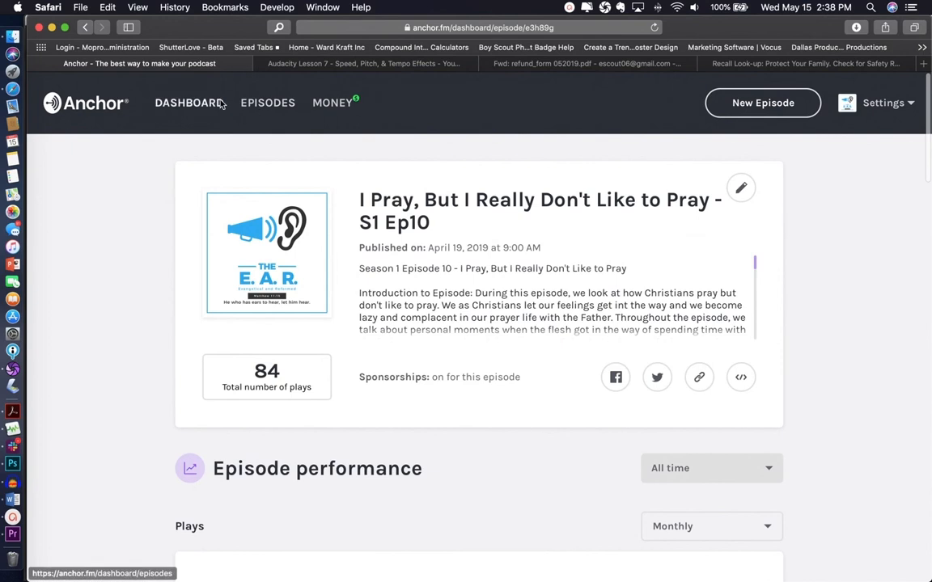
# Open the podcast's money page and review the active sponsorships, including the Carma Project ad's status.
pyautogui.click(323, 102)
pyautogui.scroll(-10, 441, 182)
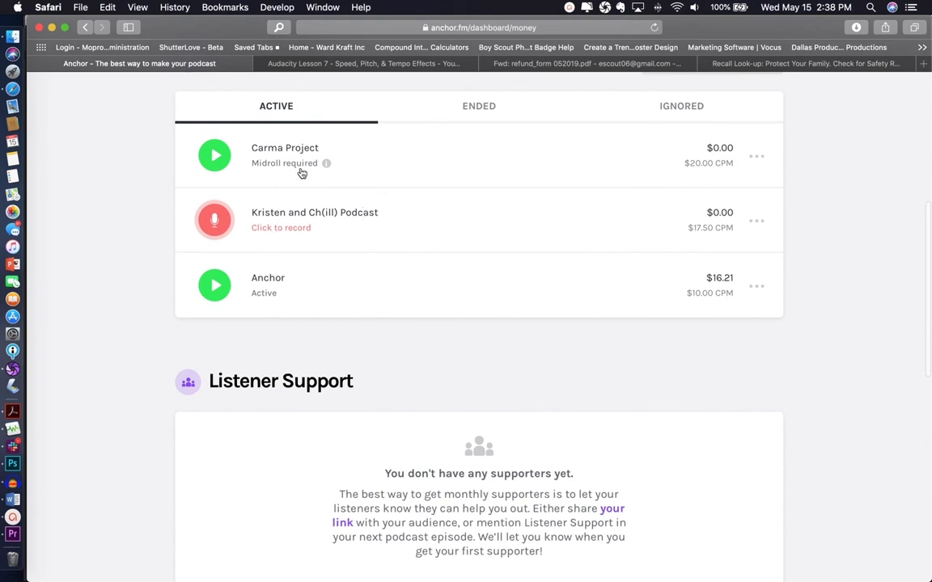
pyautogui.click(570, 11)
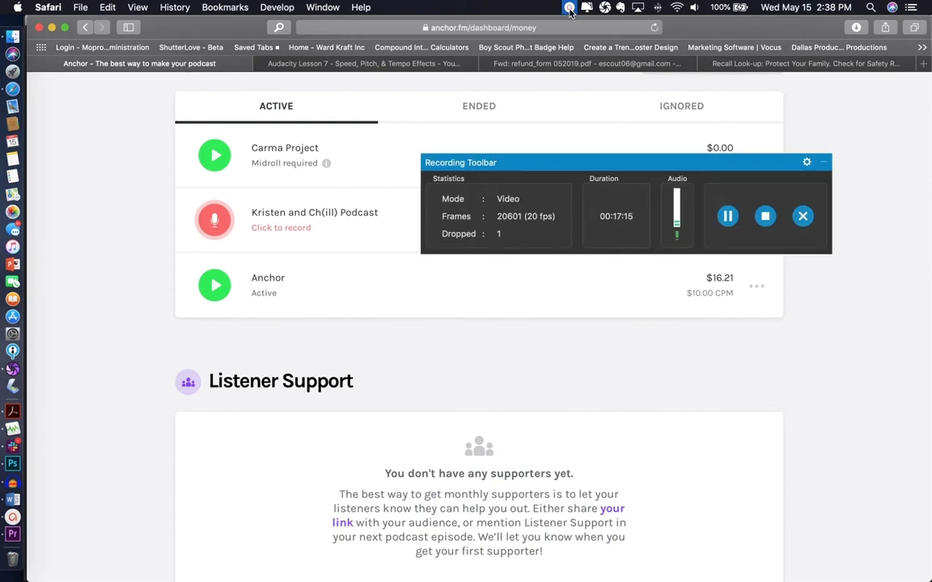